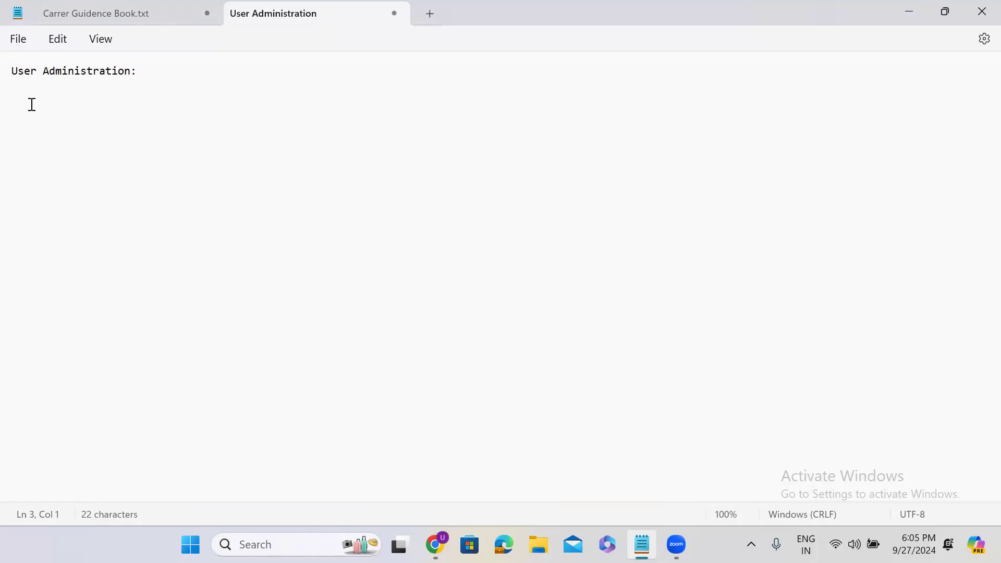
Add the line 'WM --- ServiceNow' under the User Administration heading, then minimize Notepad
{"action": "type", "text": "WM  --- ServiceNow"}
{"action": "key", "text": "Return"}
{"action": "key", "text": "Return"}
{"action": "double_click", "coordinate": [16, 98]}
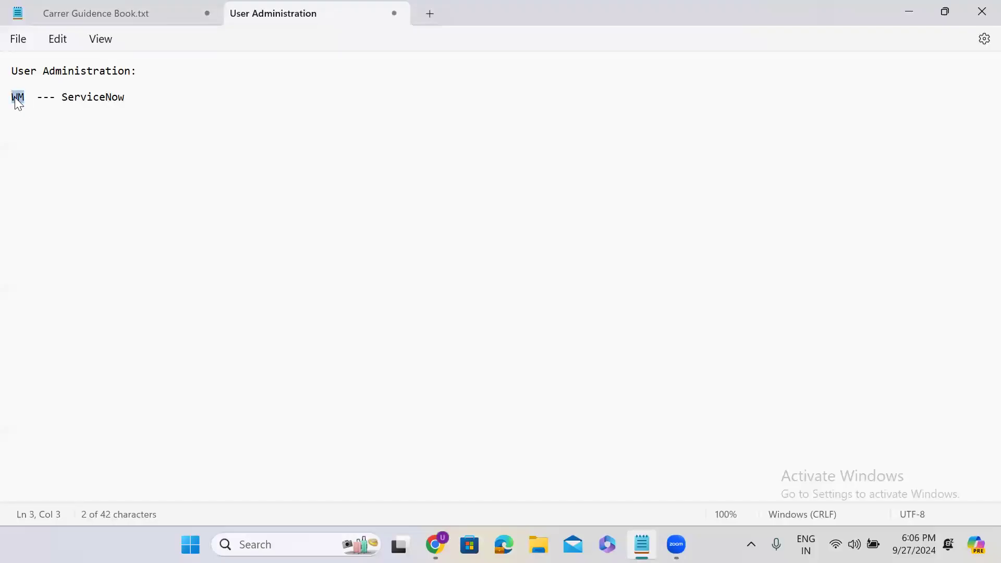
{"action": "left_click", "coordinate": [27, 123]}
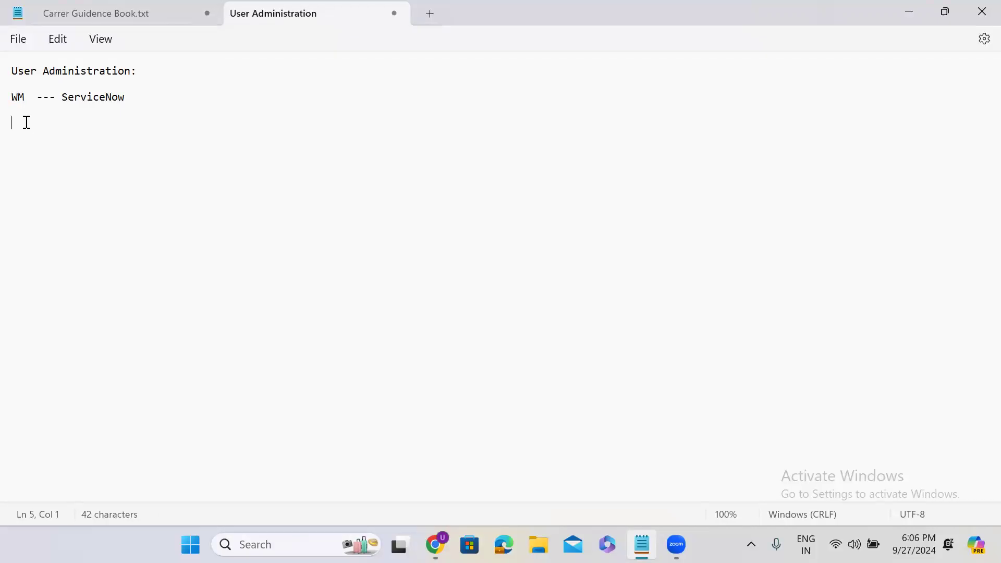
{"action": "left_click", "coordinate": [898, 5]}
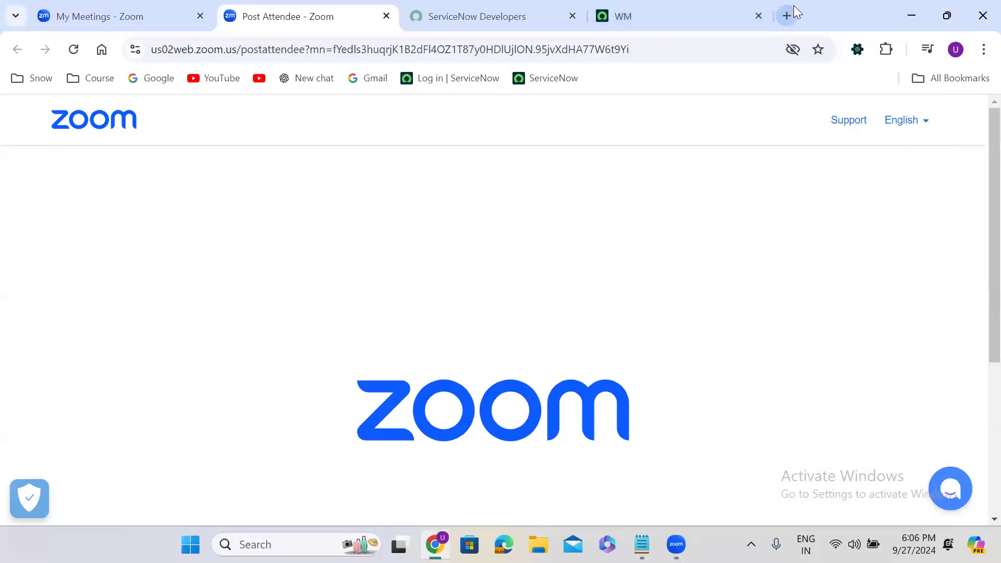
In a new Chrome tab, enter the wmdev.service-now.com address and select it for copying
{"action": "left_click", "coordinate": [795, 7]}
{"action": "type", "text": "wmdev.service-now.com"}
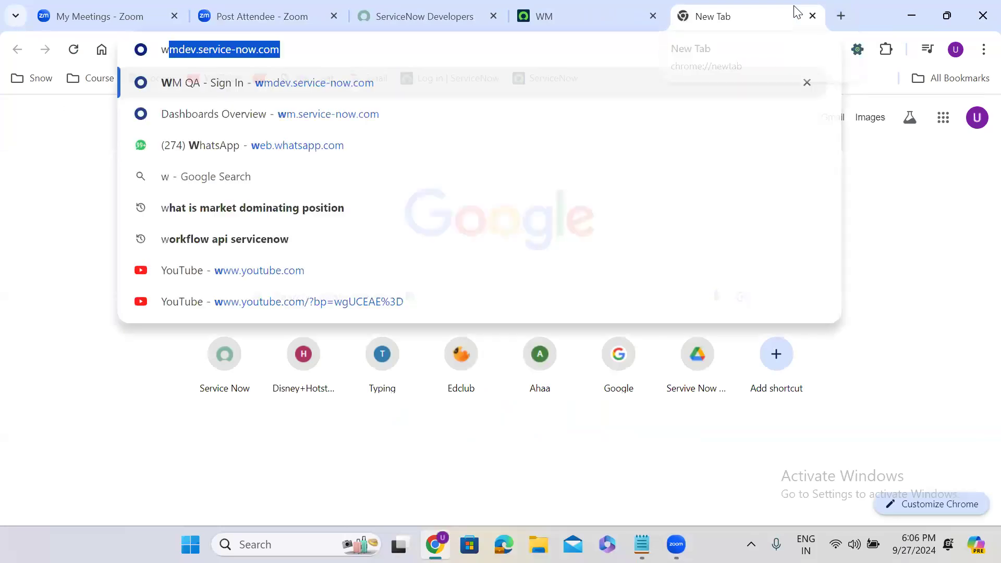
{"action": "key", "text": "Up"}
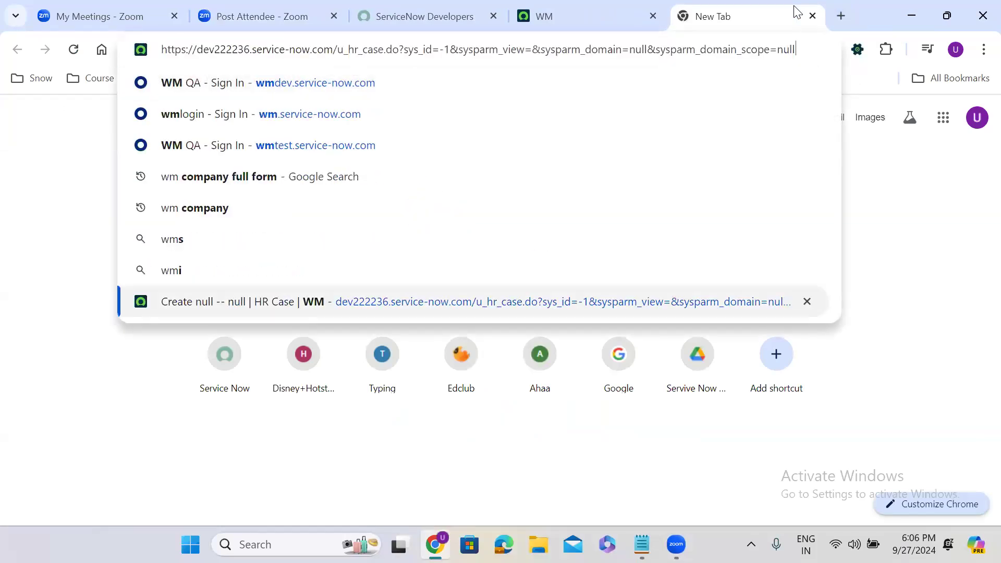
{"action": "type", "text": "w"}
{"action": "key", "text": "ctrl+a"}
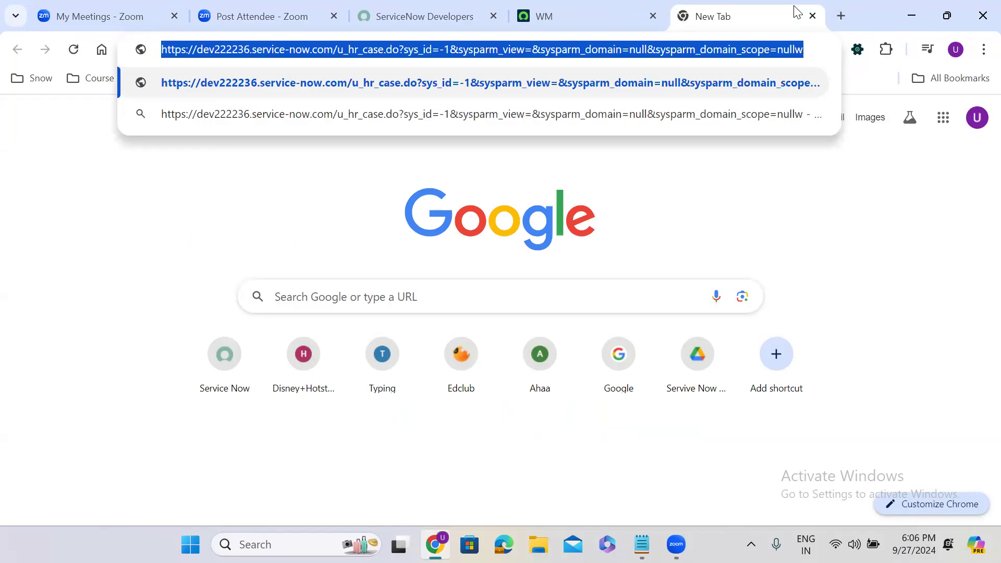
{"action": "type", "text": "wmdev.service-now.com"}
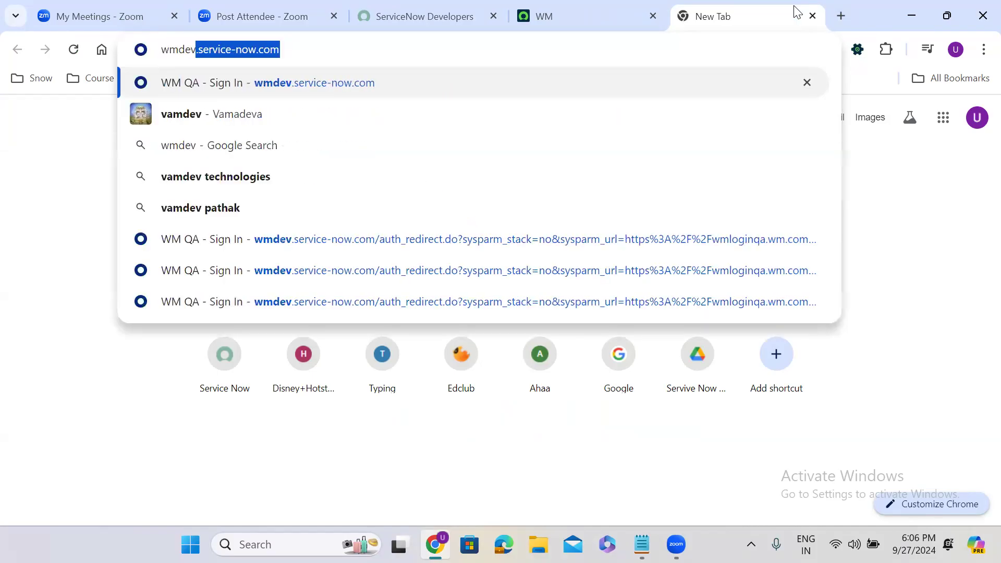
{"action": "key", "text": "ctrl+a"}
{"action": "key", "text": "ctrl+c"}
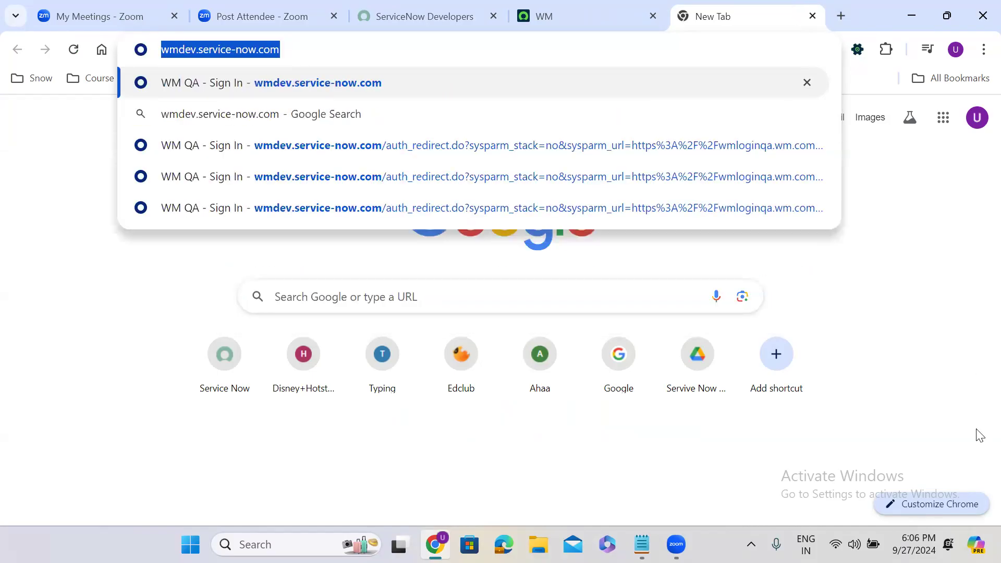
Paste the wmdev.service-now.com address twice into the notes below the WM line
{"action": "left_click", "coordinate": [641, 545]}
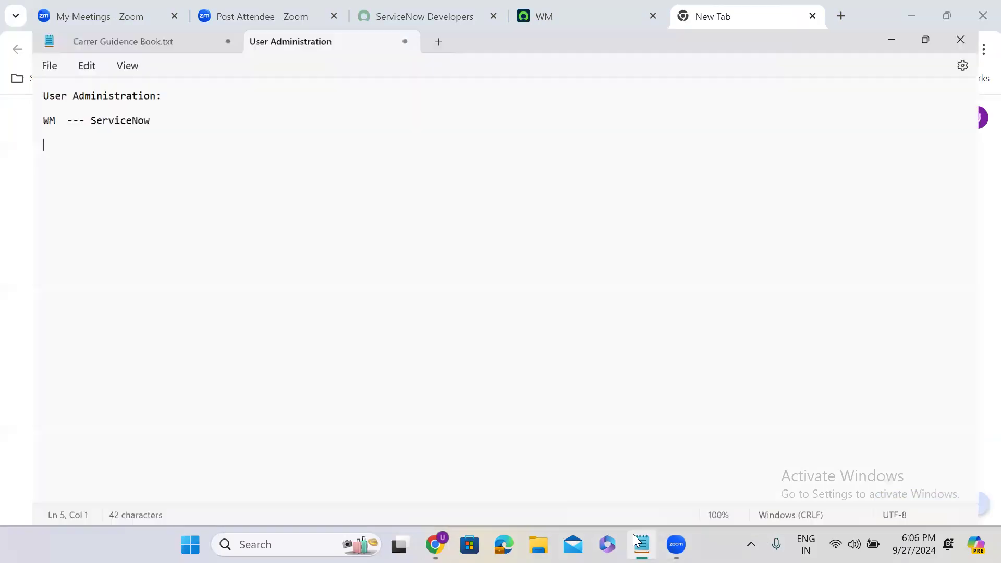
{"action": "key", "text": "ctrl+v"}
{"action": "key", "text": "Return"}
{"action": "key", "text": "Return"}
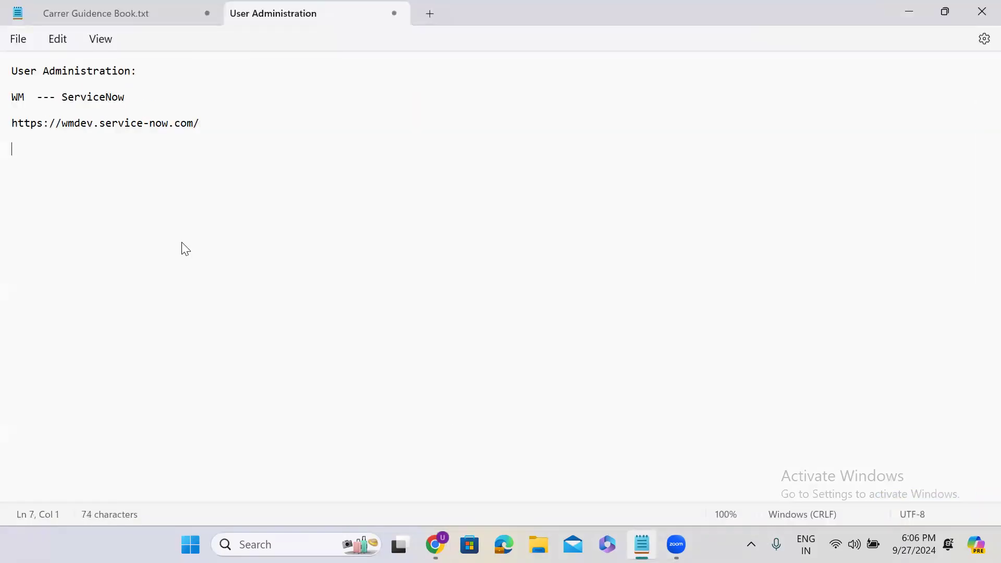
{"action": "left_click", "coordinate": [908, 13]}
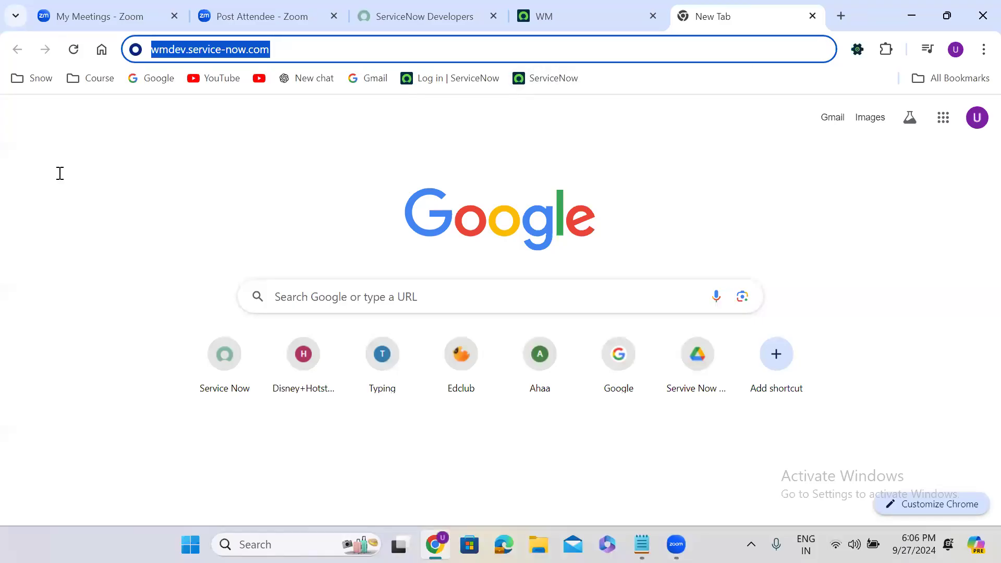
{"action": "key", "text": "alt+Tab"}
{"action": "key", "text": "ctrl+v"}
{"action": "left_click", "coordinate": [93, 152]}
Change the second URL to wmtest.service-now.com and the third to wm.service-now.com
{"action": "key", "text": "BackSpace"}
{"action": "key", "text": "BackSpace"}
{"action": "key", "text": "BackSpace"}
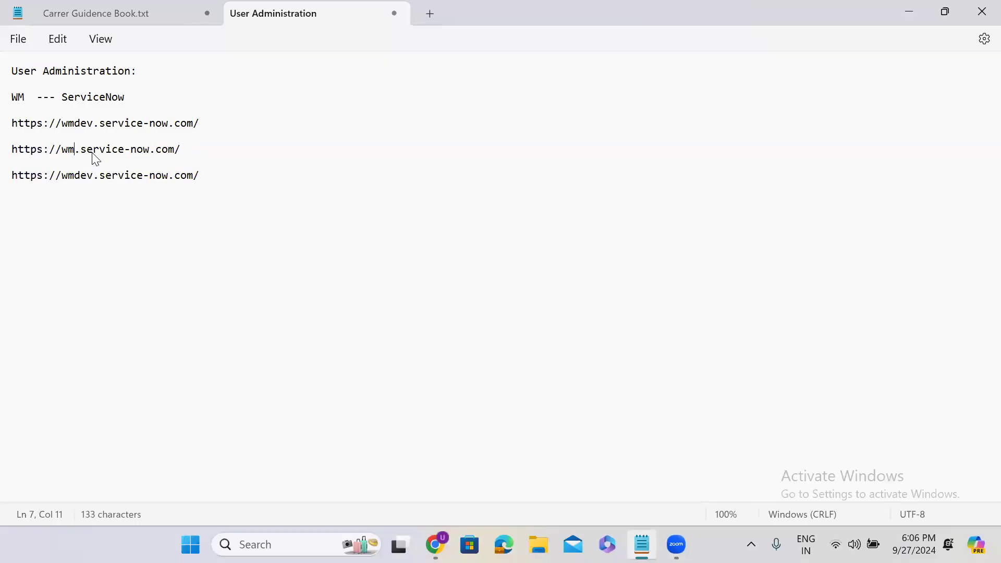
{"action": "type", "text": "test"}
{"action": "left_click", "coordinate": [95, 179]}
{"action": "key", "text": "BackSpace"}
{"action": "key", "text": "BackSpace"}
{"action": "key", "text": "BackSpace"}
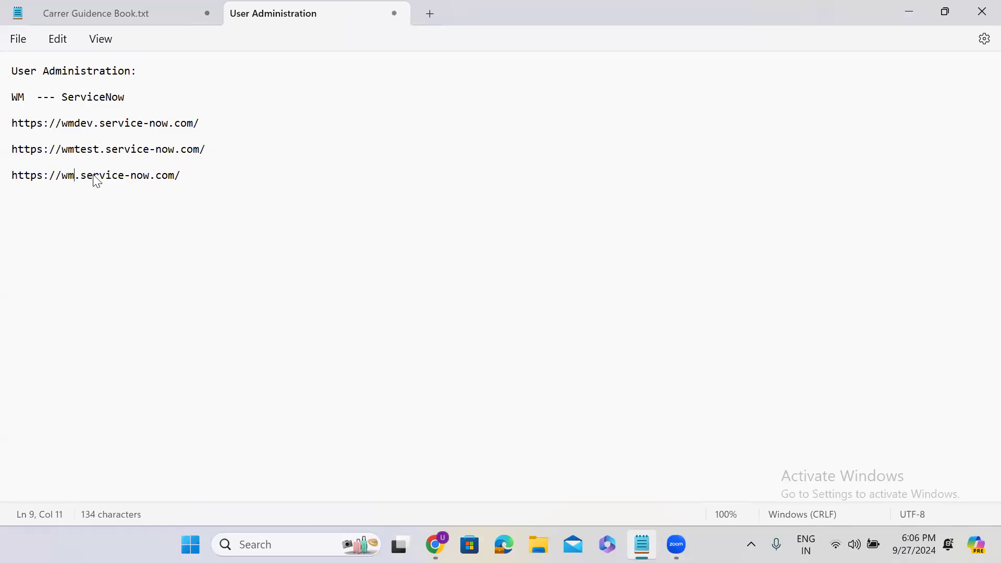
{"action": "left_click", "coordinate": [192, 174]}
Review the three instance URL lines and add blank lines below them
{"action": "double_click", "coordinate": [127, 124]}
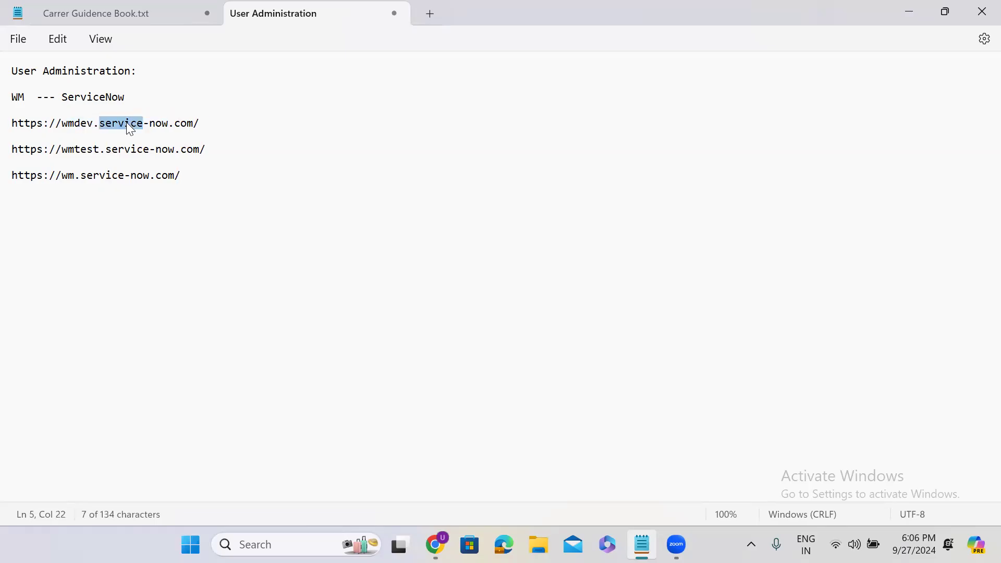
{"action": "triple_click", "coordinate": [161, 149]}
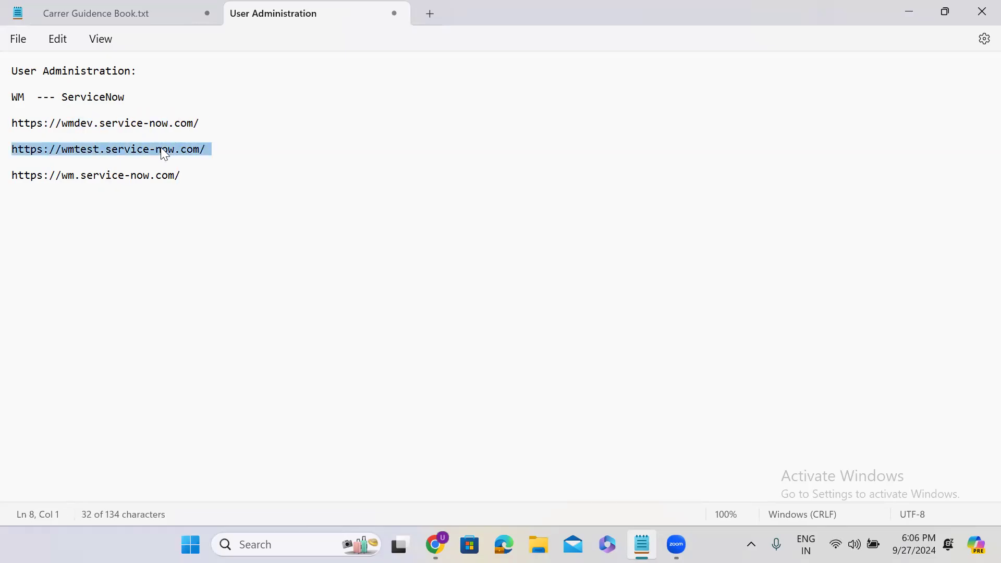
{"action": "triple_click", "coordinate": [112, 175]}
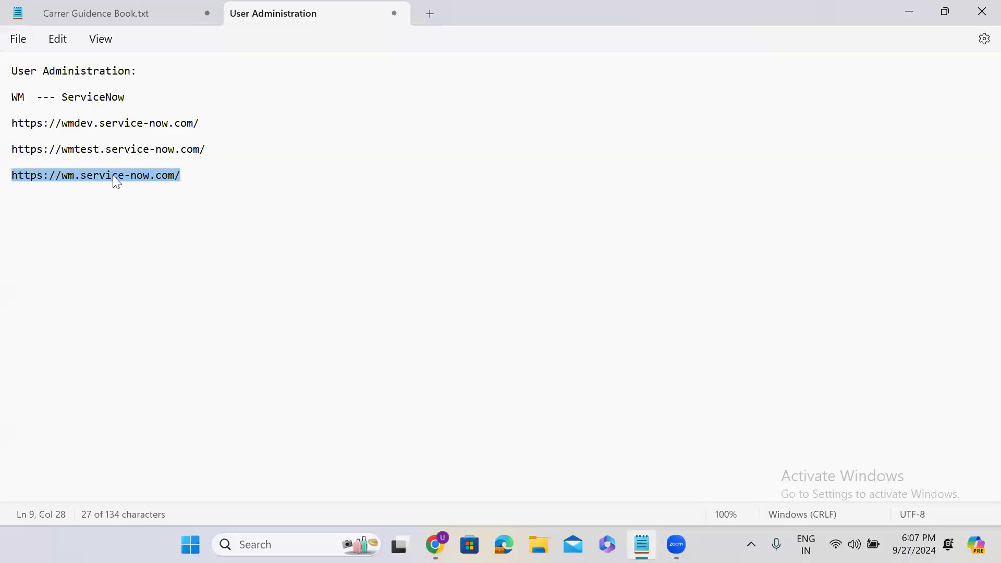
{"action": "left_click", "coordinate": [193, 174]}
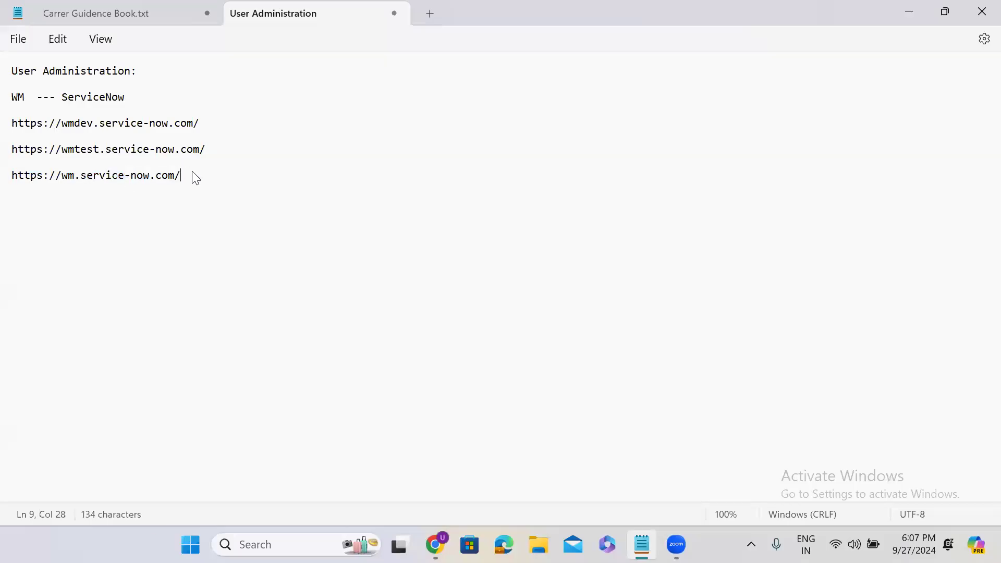
{"action": "key", "text": "Return"}
{"action": "key", "text": "Return"}
{"action": "key", "text": "Return"}
{"action": "key", "text": "Return"}
{"action": "key", "text": "Return"}
Type three user lines, each a name paired with ServiceNow Developer, ServiceNow Tester or ServiceNow Admin
{"action": "type", "text": "Vinay -- ServiceN"}
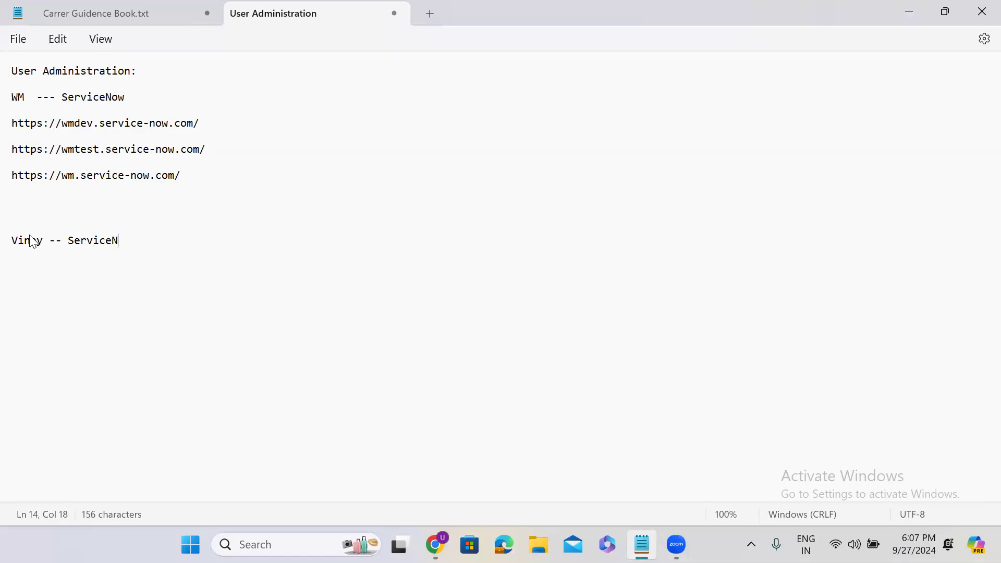
{"action": "type", "text": "ow Developer"}
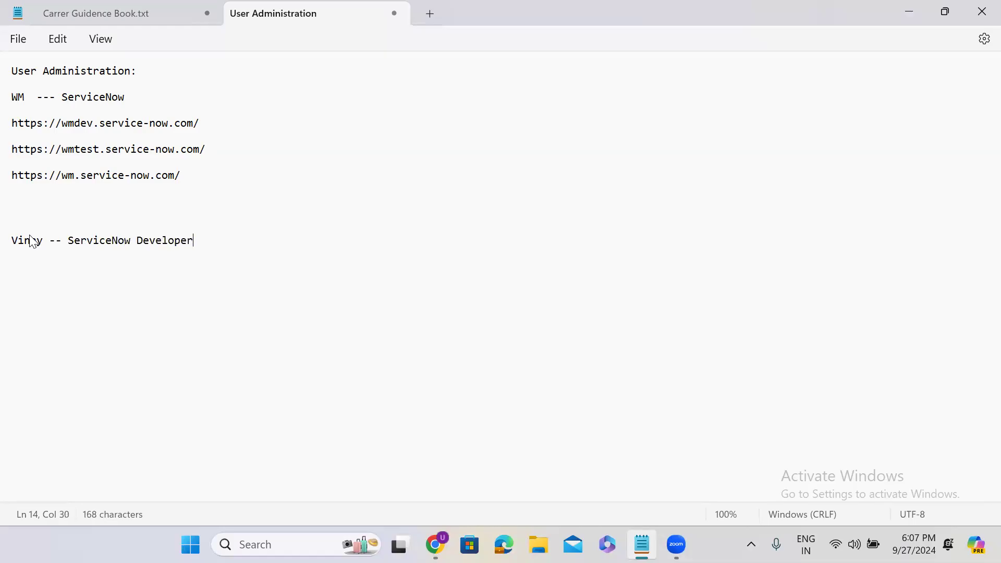
{"action": "key", "text": "Return"}
{"action": "key", "text": "Return"}
{"action": "type", "text": "Ganesh -- "}
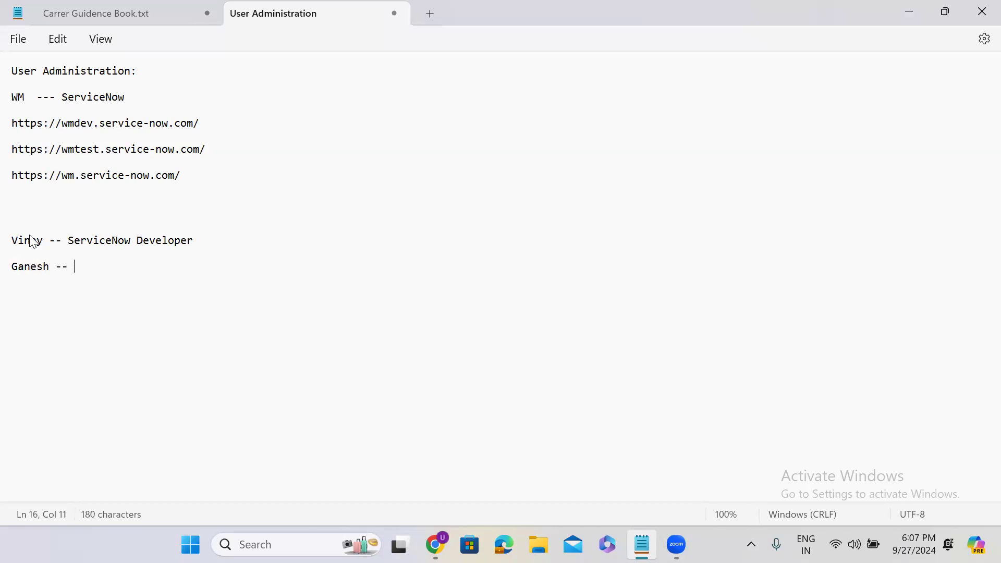
{"action": "type", "text": "ServiceNow Tester"}
{"action": "key", "text": "Return"}
{"action": "key", "text": "Return"}
{"action": "type", "text": "Pri"}
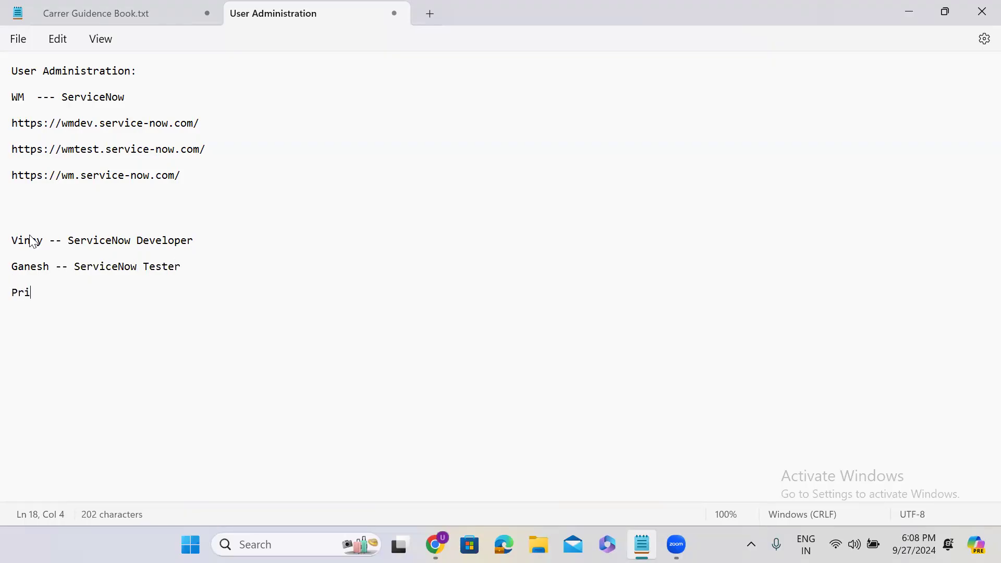
{"action": "type", "text": "yanka --- ServiceNow Admin"}
{"action": "key", "text": "Return"}
{"action": "key", "text": "Return"}
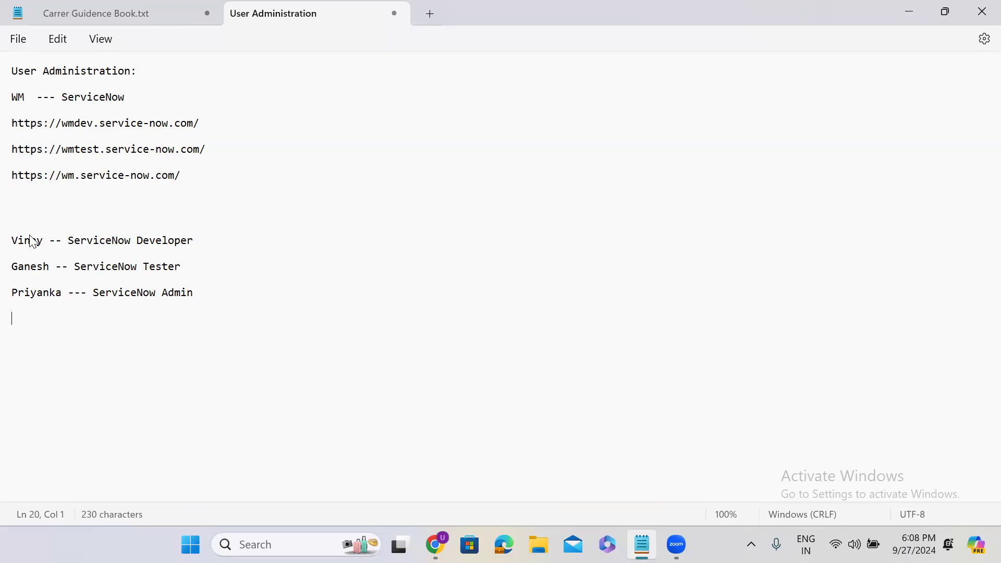
{"action": "double_click", "coordinate": [21, 106]}
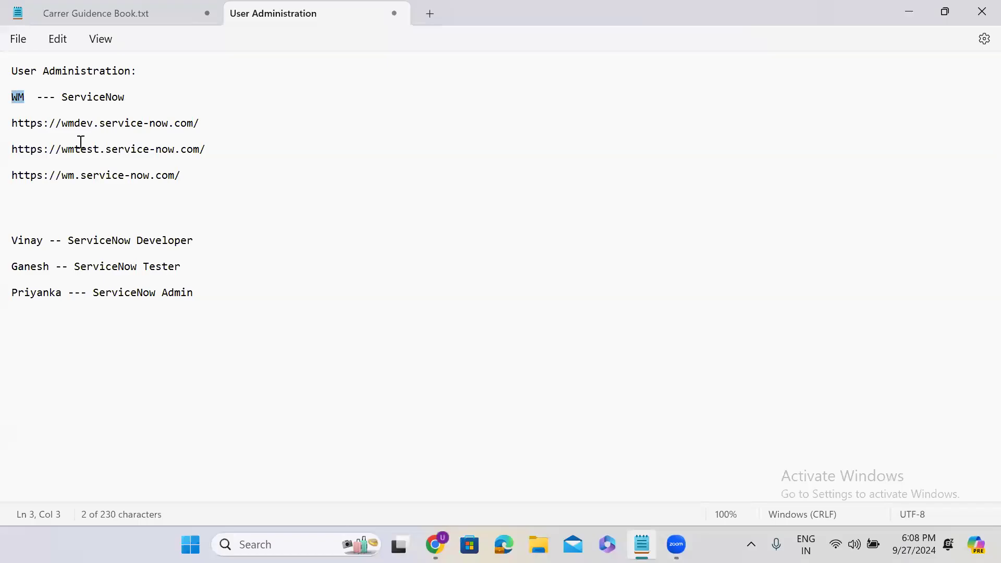
{"action": "double_click", "coordinate": [25, 244]}
{"action": "left_click", "coordinate": [17, 101]}
{"action": "double_click", "coordinate": [17, 101]}
{"action": "double_click", "coordinate": [34, 268]}
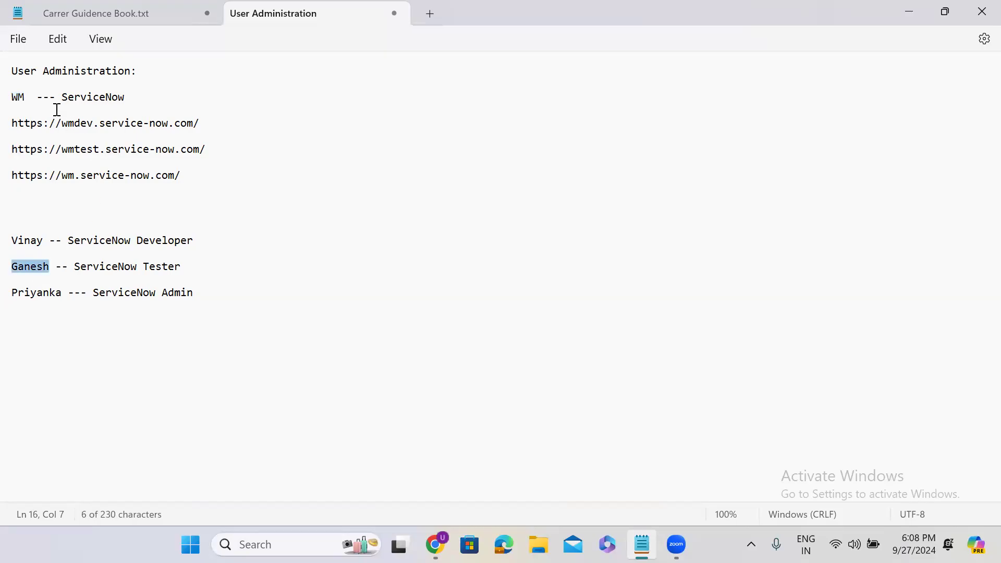
{"action": "double_click", "coordinate": [18, 100]}
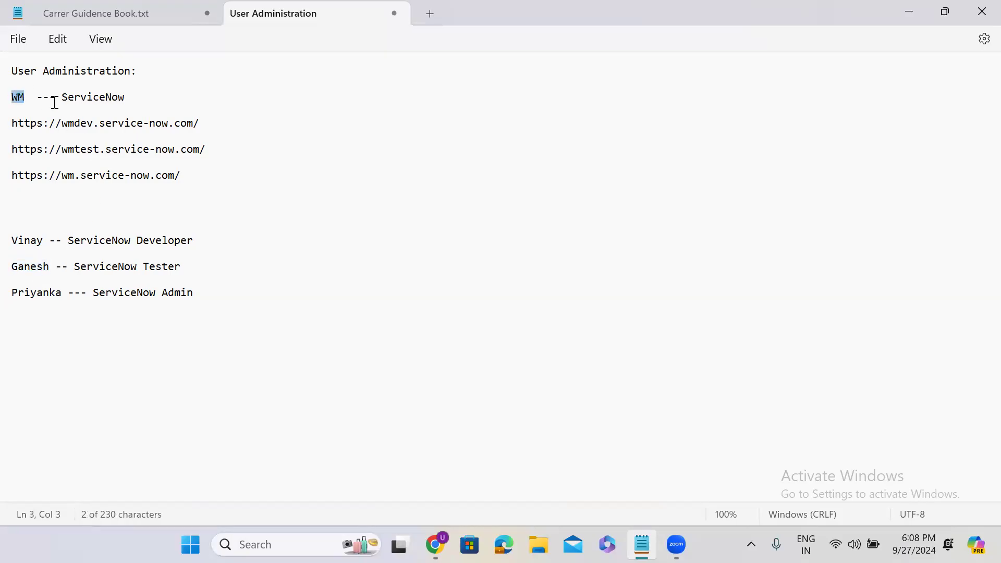
{"action": "double_click", "coordinate": [35, 294]}
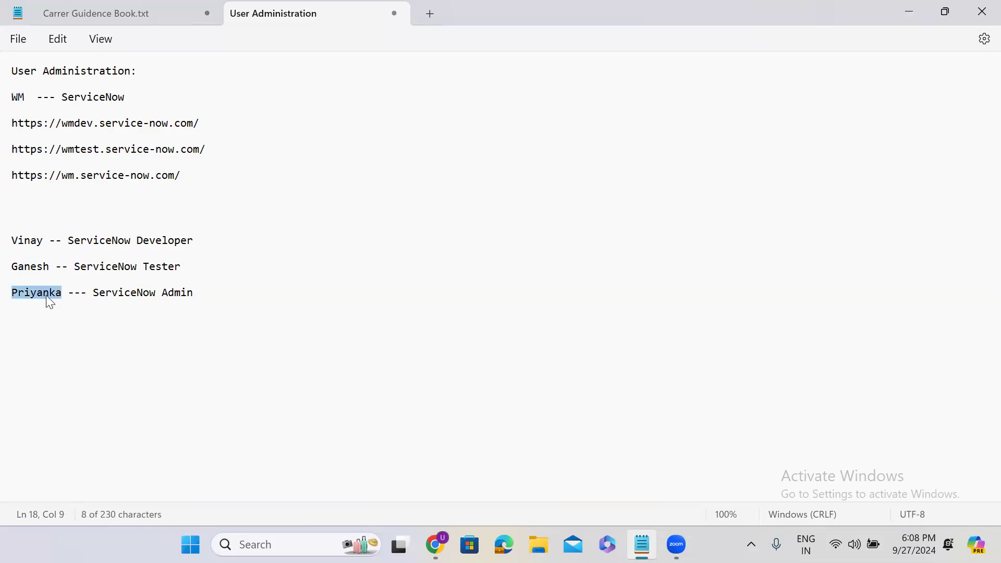
{"action": "left_click", "coordinate": [13, 98]}
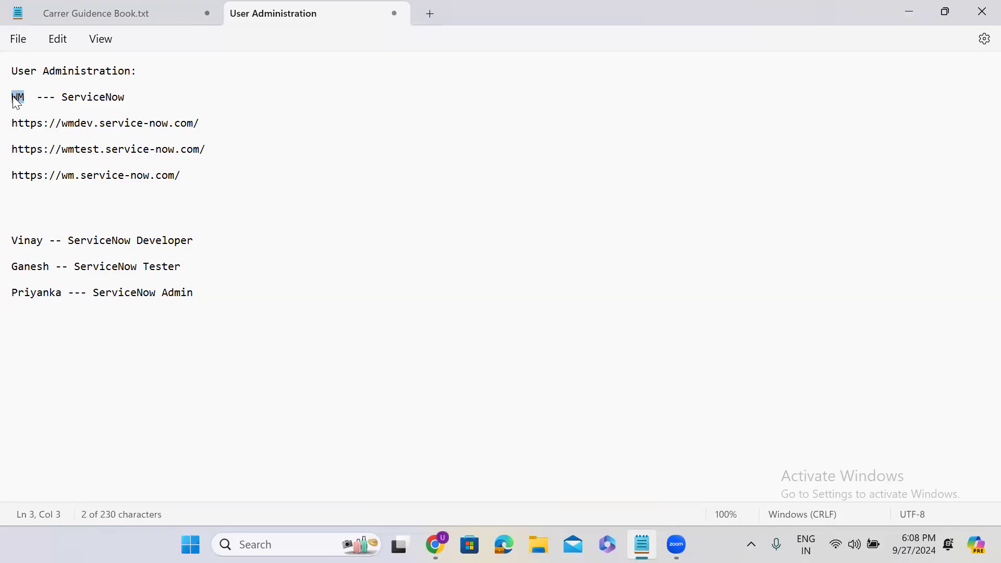
{"action": "left_click", "coordinate": [209, 125]}
{"action": "left_click_drag", "start_coordinate": [212, 129], "coordinate": [11, 125]}
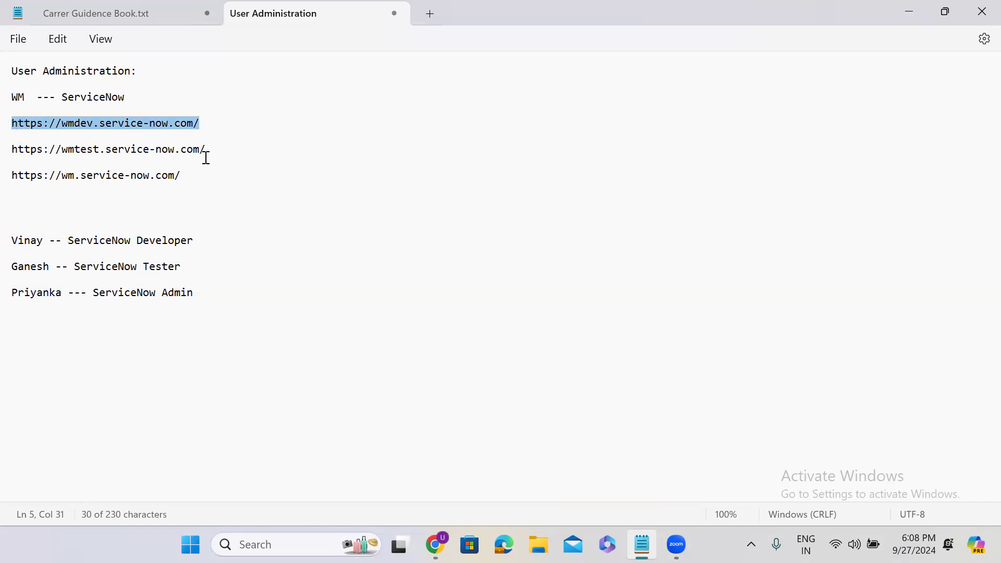
{"action": "left_click_drag", "start_coordinate": [219, 152], "coordinate": [20, 157]}
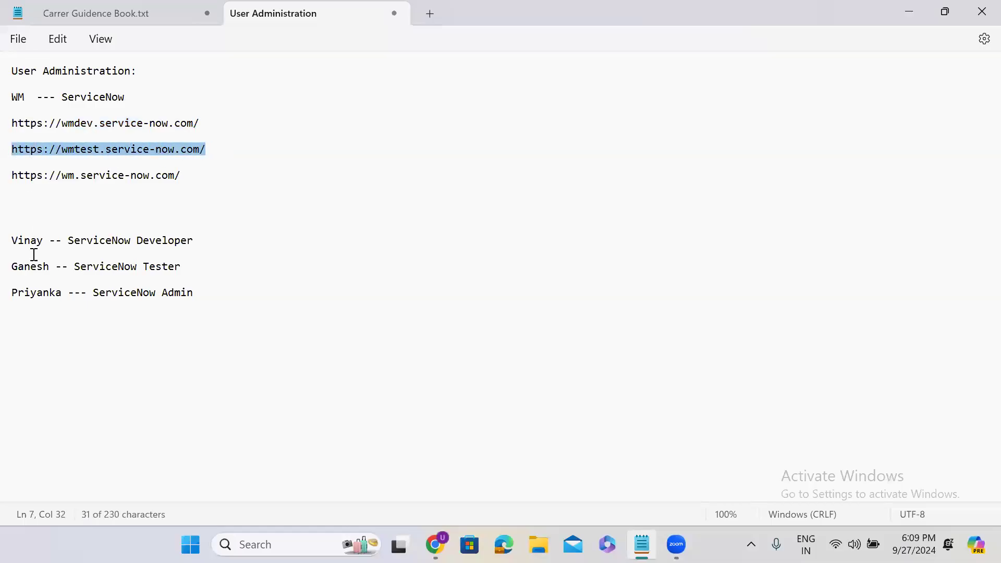
{"action": "left_click", "coordinate": [186, 173]}
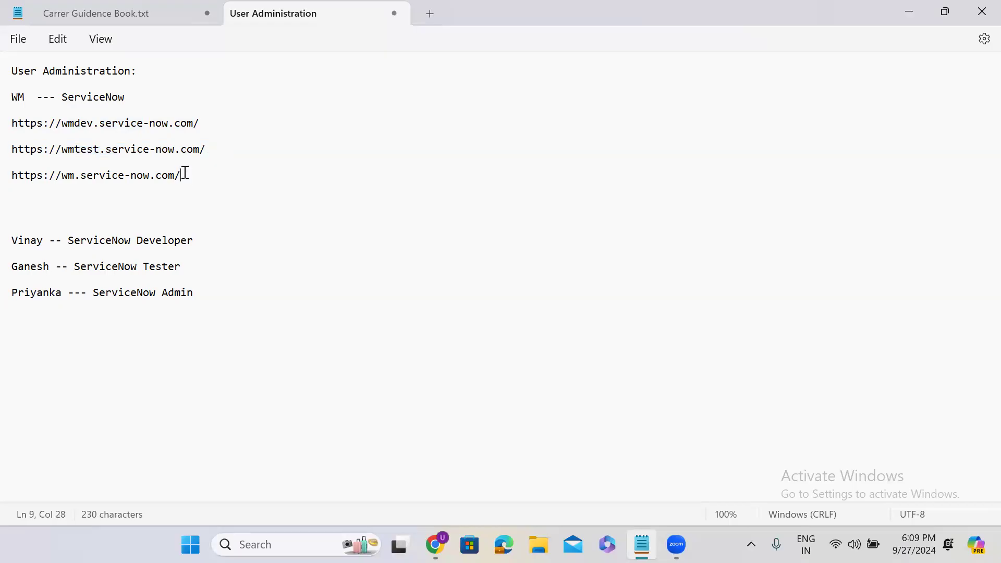
{"action": "left_click_drag", "start_coordinate": [185, 173], "coordinate": [11, 183]}
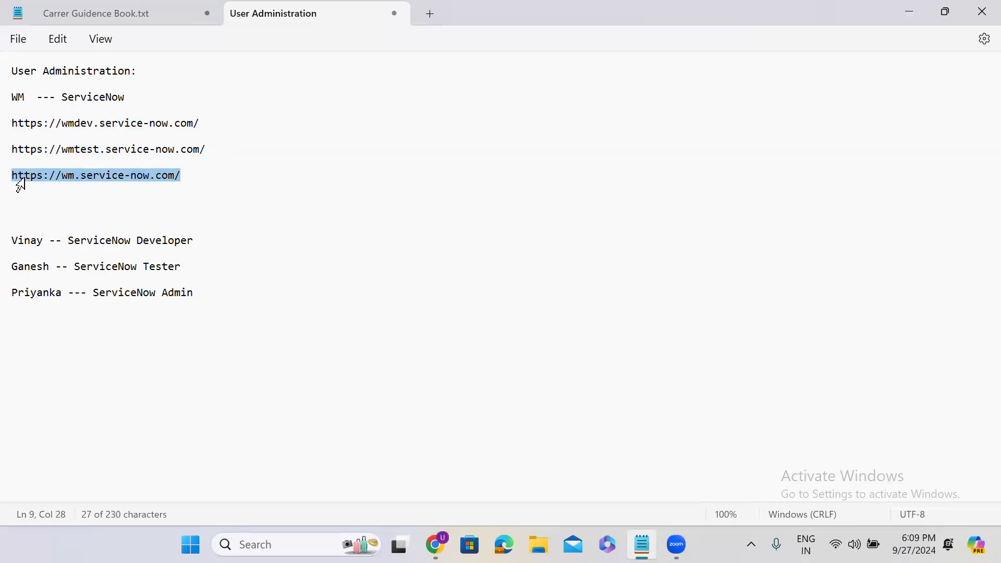
{"action": "double_click", "coordinate": [75, 124]}
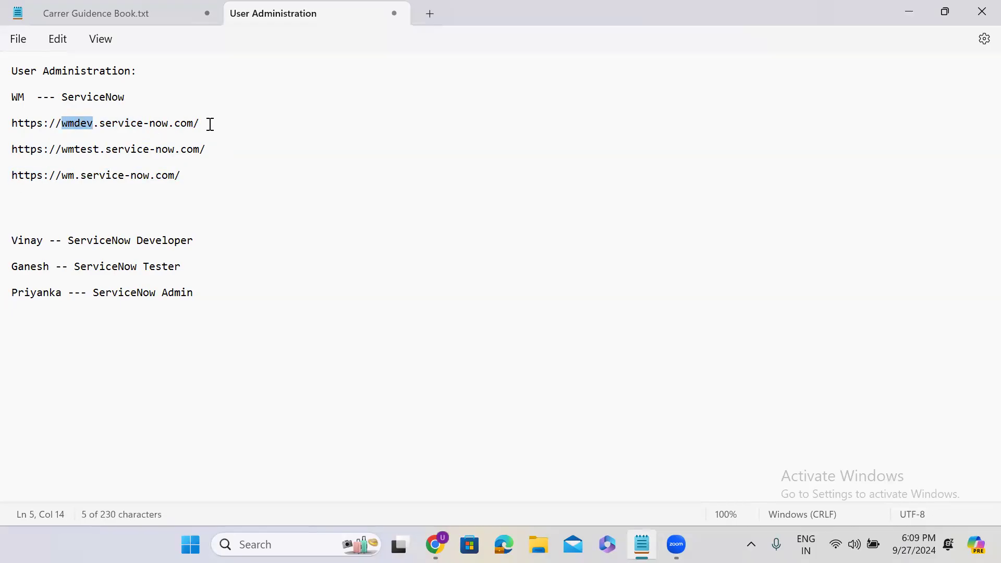
Append '-- Dev Instance', '-- Test Instance' and '-- PROD Instance' to the three URL lines
{"action": "left_click", "coordinate": [208, 124]}
{"action": "type", "text": "-- Dev Instance"}
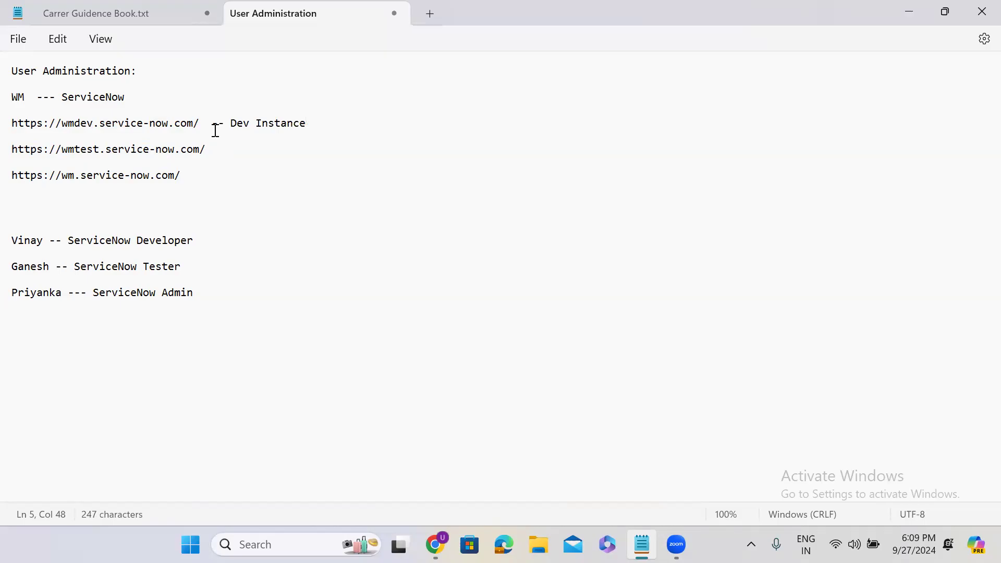
{"action": "left_click", "coordinate": [224, 150]}
{"action": "type", "text": "="}
{"action": "key", "text": "BackSpace"}
{"action": "type", "text": "-- Test Instance"}
{"action": "left_click", "coordinate": [237, 180]}
{"action": "type", "text": "-- PROD Instance"}
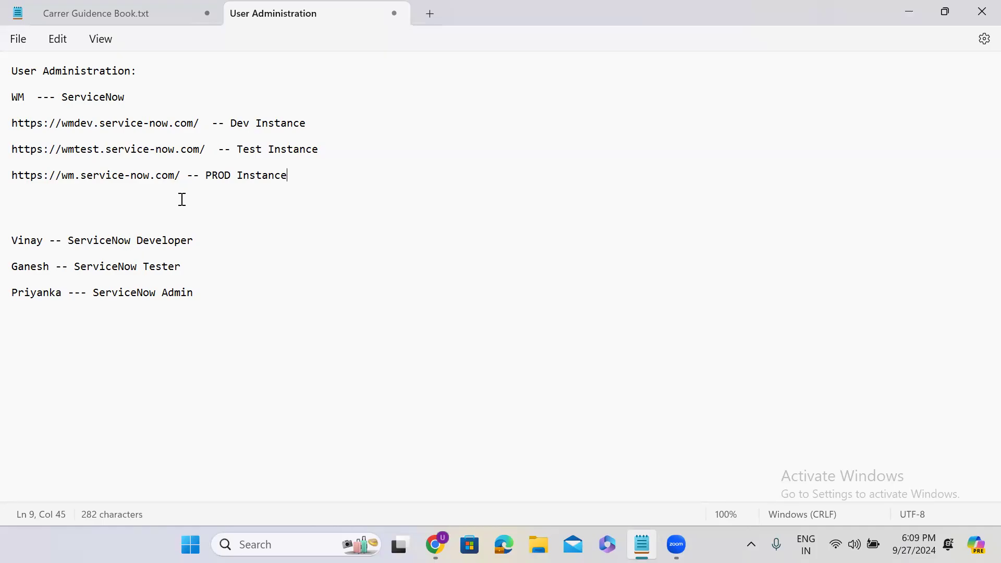
Select each labelled instance line in turn to check it
{"action": "left_click_drag", "start_coordinate": [317, 123], "coordinate": [21, 129]}
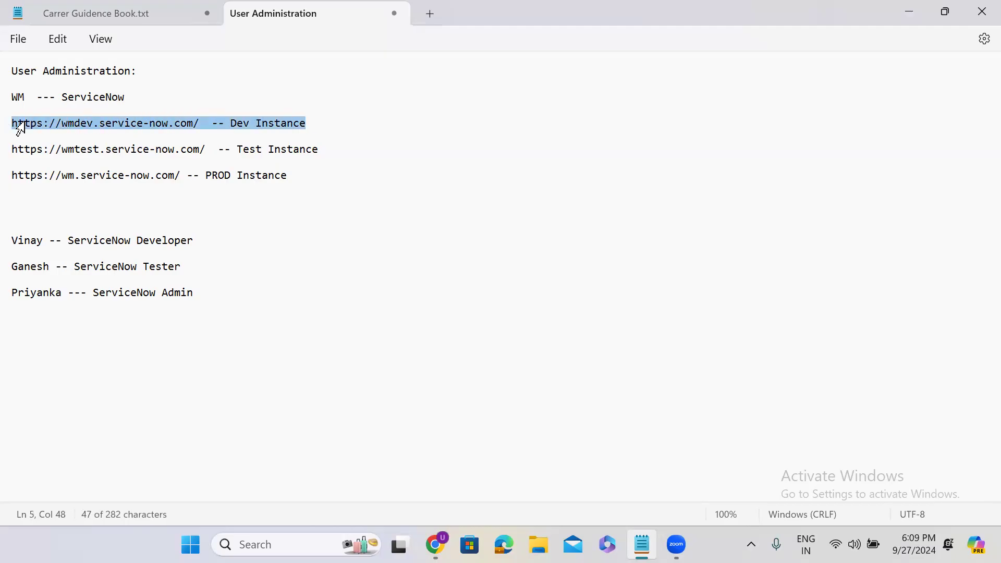
{"action": "left_click", "coordinate": [319, 150]}
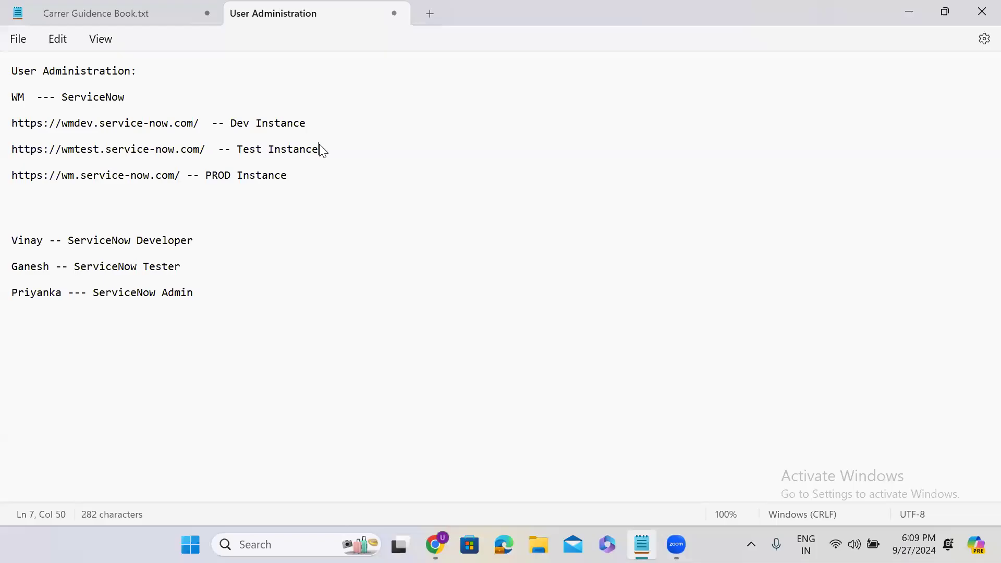
{"action": "left_click_drag", "start_coordinate": [319, 149], "coordinate": [9, 150]}
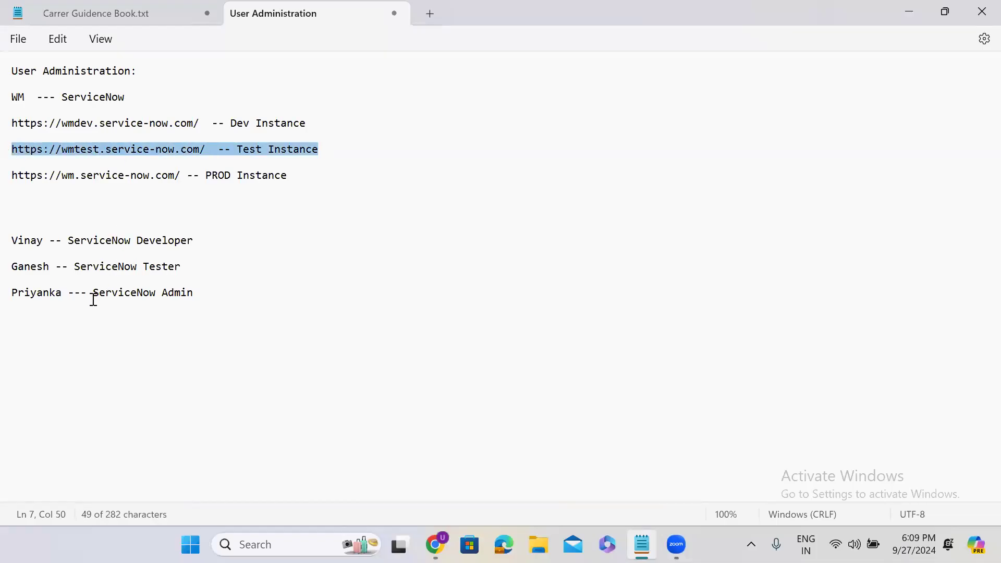
{"action": "left_click", "coordinate": [292, 176]}
{"action": "left_click_drag", "start_coordinate": [292, 176], "coordinate": [3, 184]}
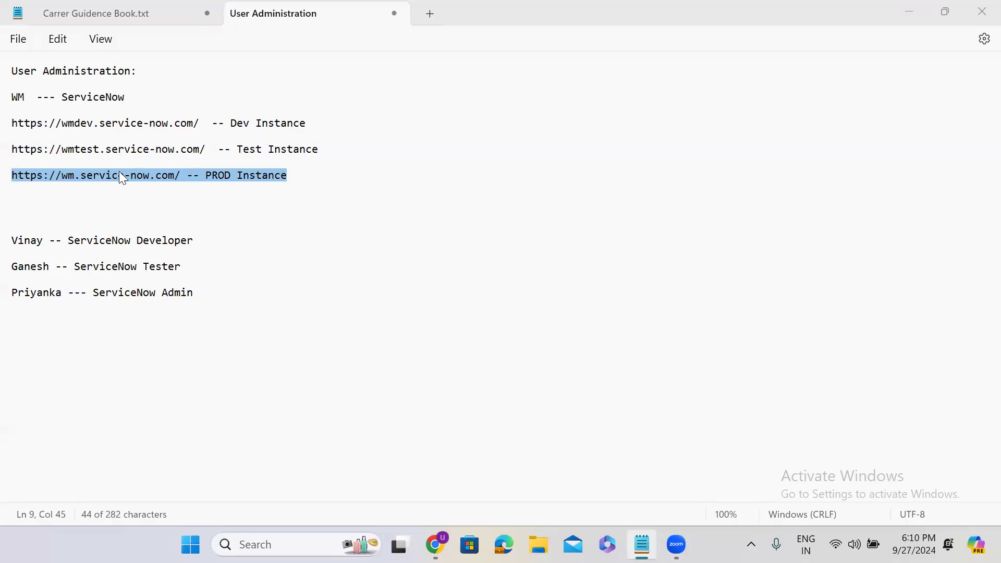
{"action": "left_click", "coordinate": [301, 181]}
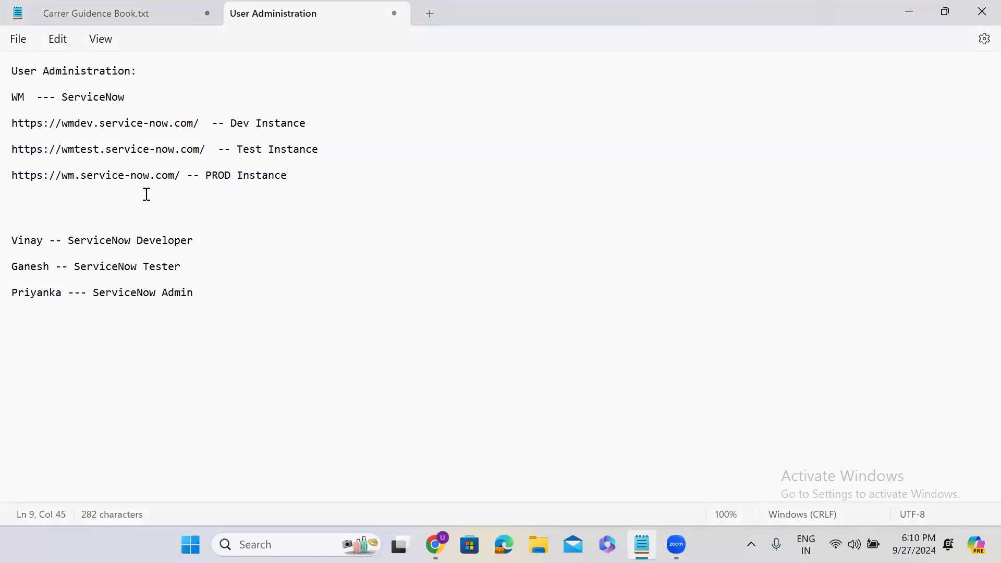
{"action": "left_click", "coordinate": [183, 175]}
{"action": "left_click_drag", "start_coordinate": [181, 176], "coordinate": [15, 176]}
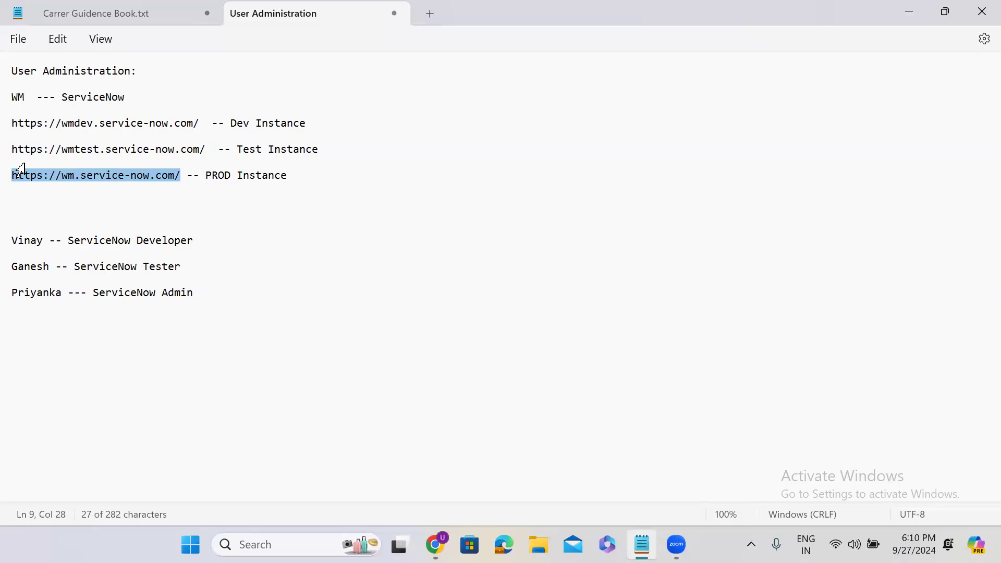
{"action": "left_click", "coordinate": [46, 180]}
{"action": "left_click_drag", "start_coordinate": [180, 177], "coordinate": [11, 180]}
{"action": "left_click_drag", "start_coordinate": [201, 124], "coordinate": [12, 135]}
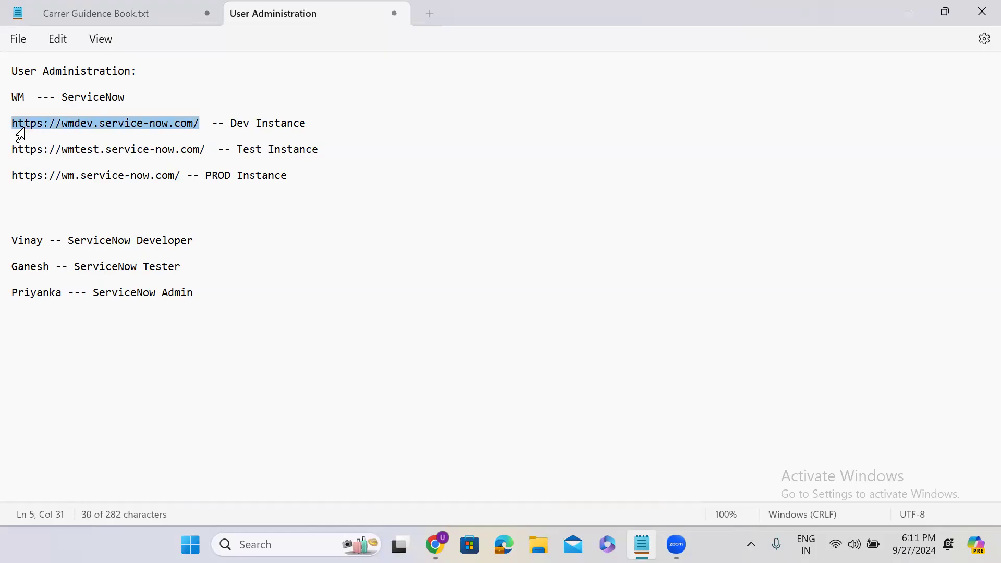
{"action": "left_click", "coordinate": [205, 152]}
{"action": "left_click_drag", "start_coordinate": [218, 151], "coordinate": [13, 138]}
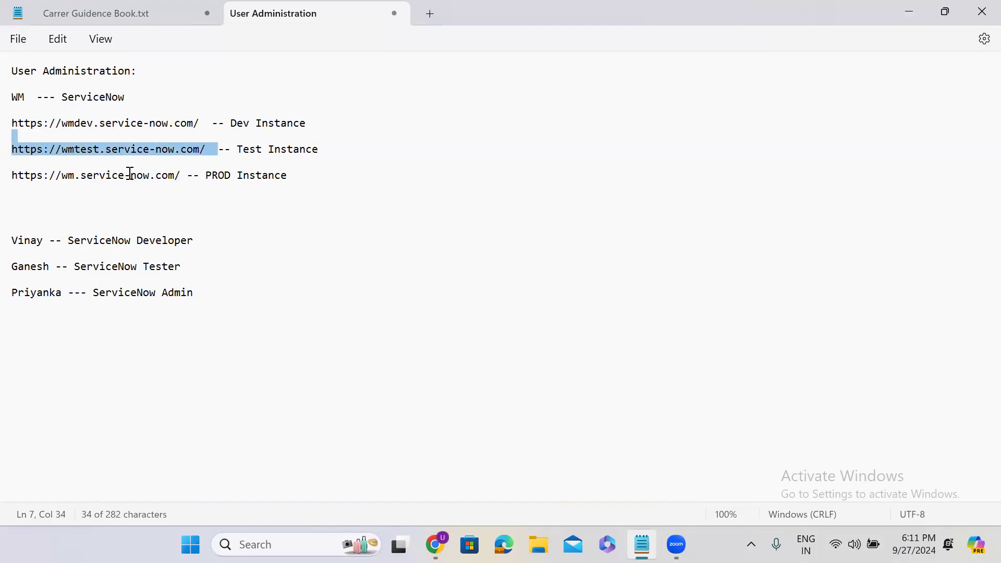
{"action": "left_click_drag", "start_coordinate": [181, 176], "coordinate": [8, 175]}
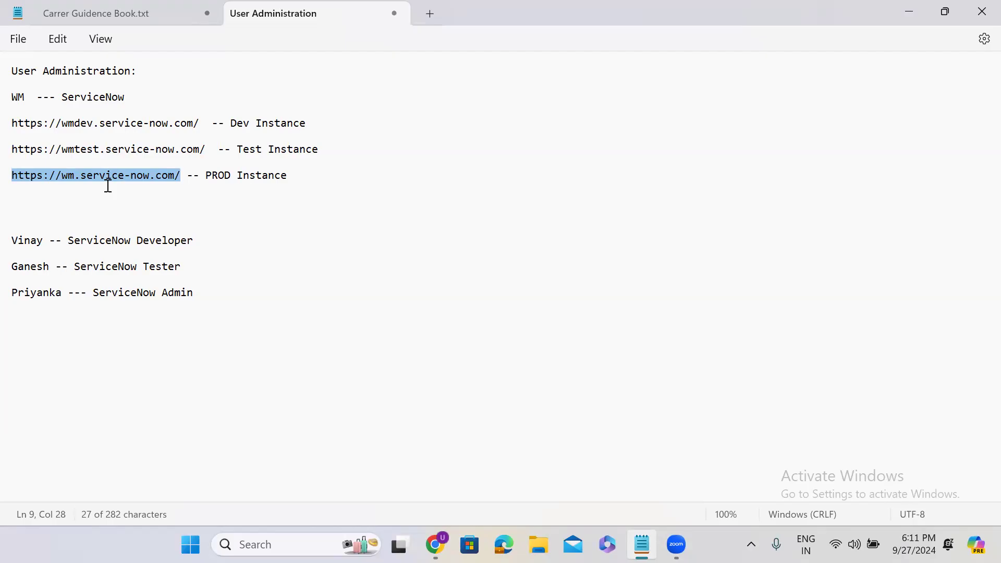
{"action": "left_click", "coordinate": [163, 189]}
{"action": "left_click_drag", "start_coordinate": [178, 176], "coordinate": [5, 177]}
{"action": "double_click", "coordinate": [27, 242]}
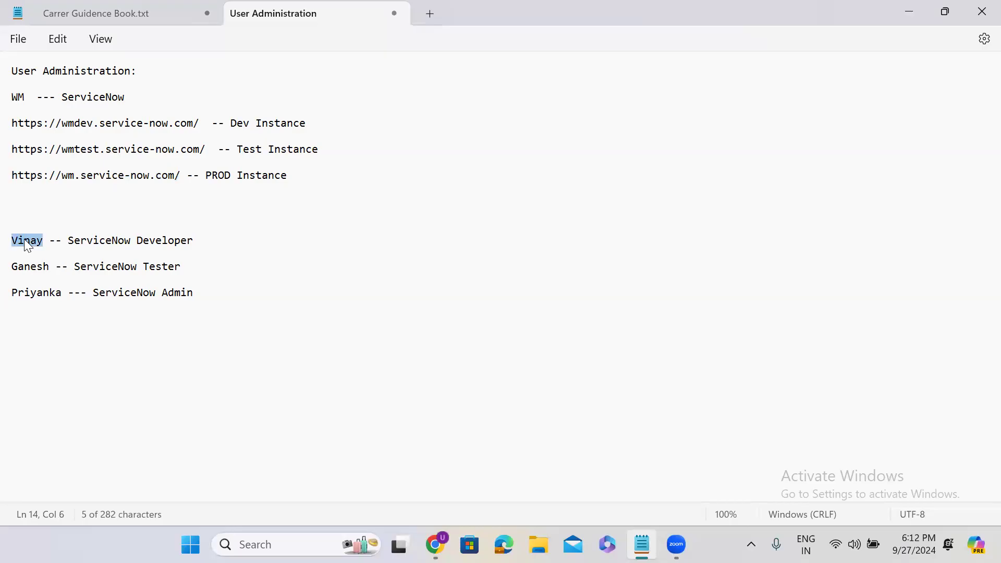
{"action": "triple_click", "coordinate": [105, 127]}
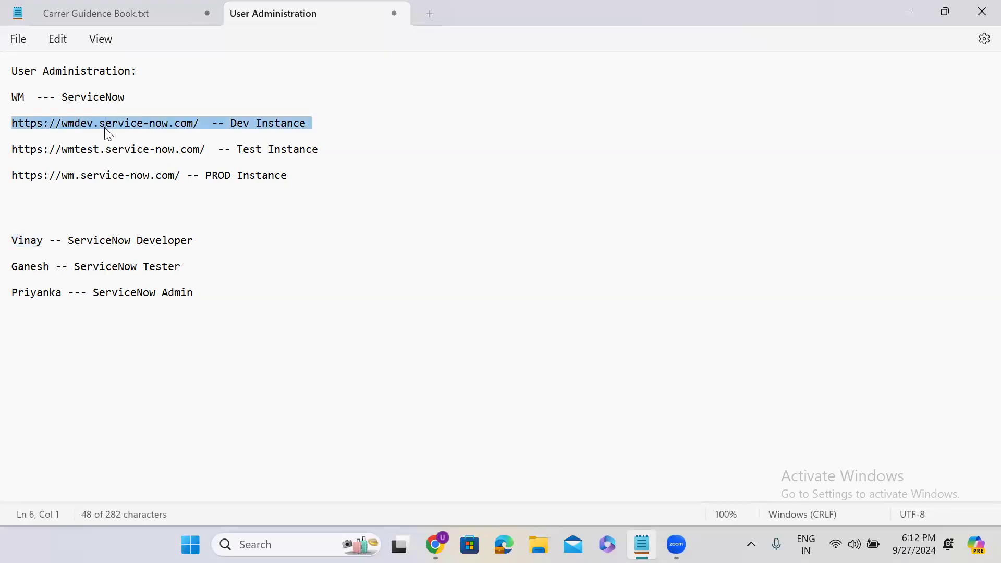
{"action": "double_click", "coordinate": [31, 268]}
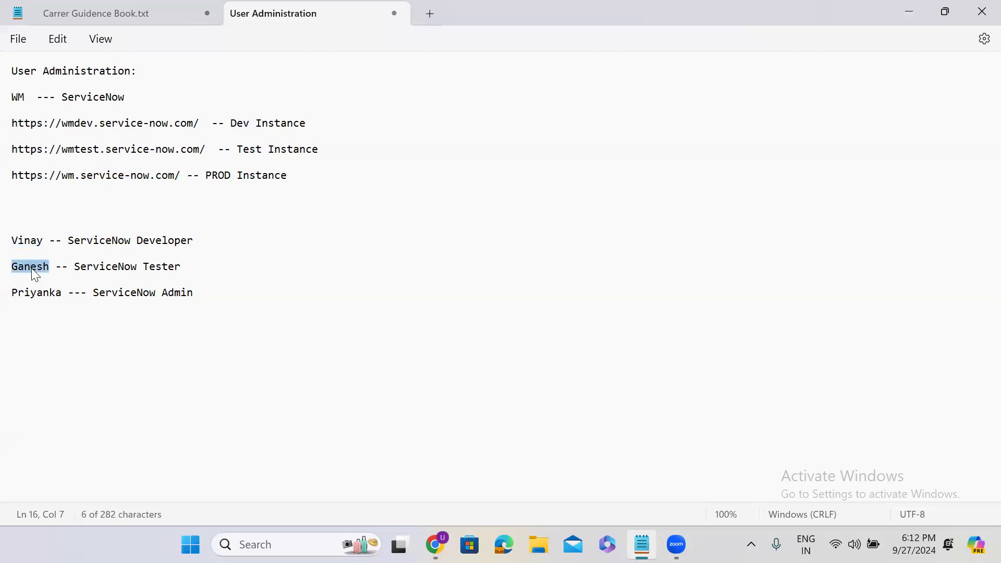
{"action": "triple_click", "coordinate": [94, 149]}
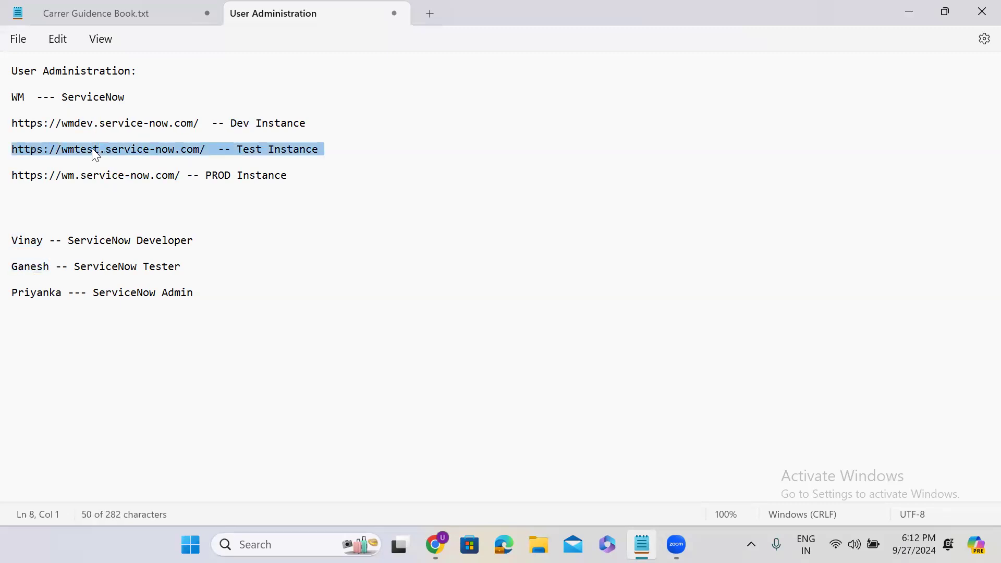
{"action": "double_click", "coordinate": [40, 293]}
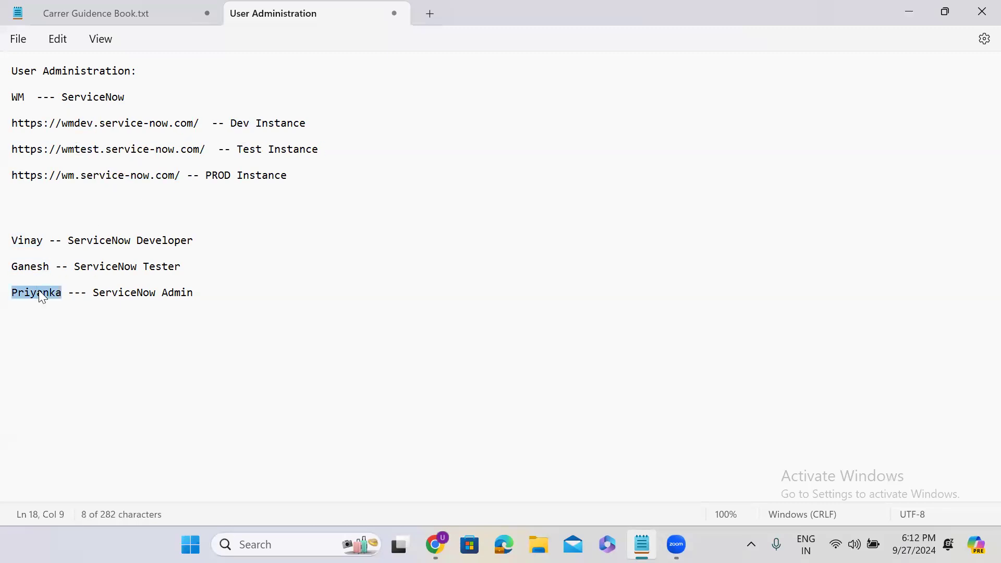
{"action": "triple_click", "coordinate": [74, 175]}
{"action": "double_click", "coordinate": [76, 177]}
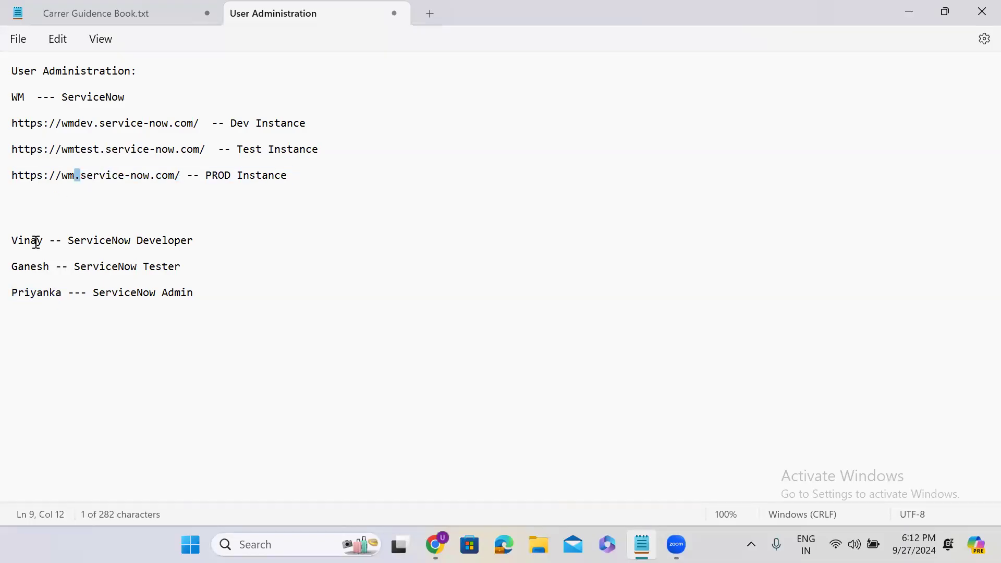
{"action": "double_click", "coordinate": [32, 116]}
{"action": "triple_click", "coordinate": [42, 122]}
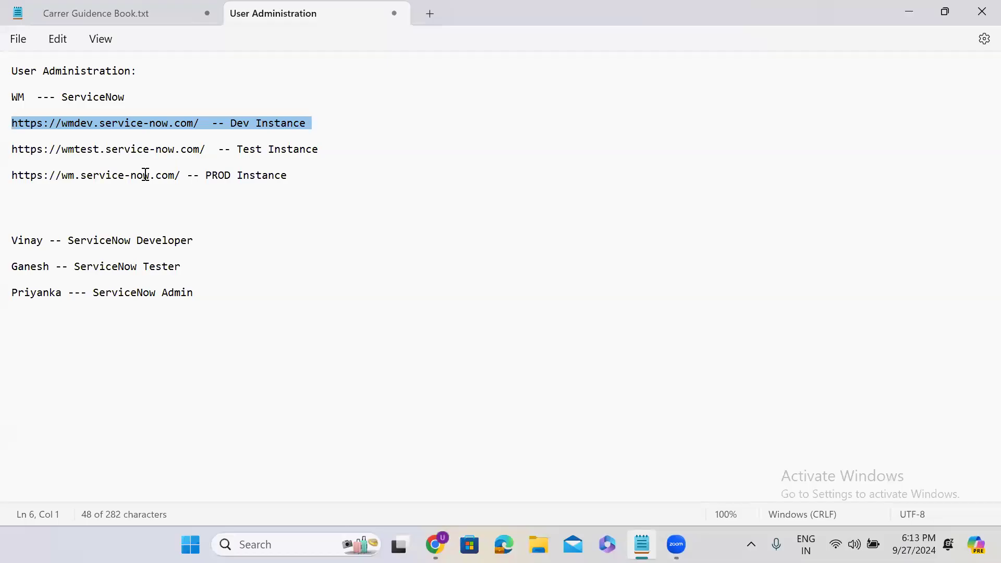
{"action": "double_click", "coordinate": [13, 241]}
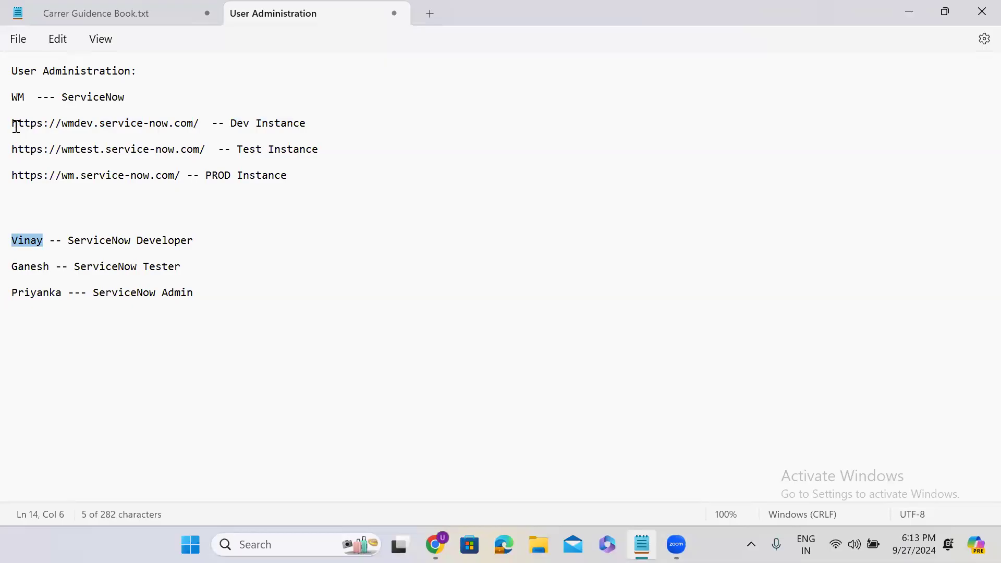
{"action": "left_click_drag", "start_coordinate": [322, 124], "coordinate": [4, 125]}
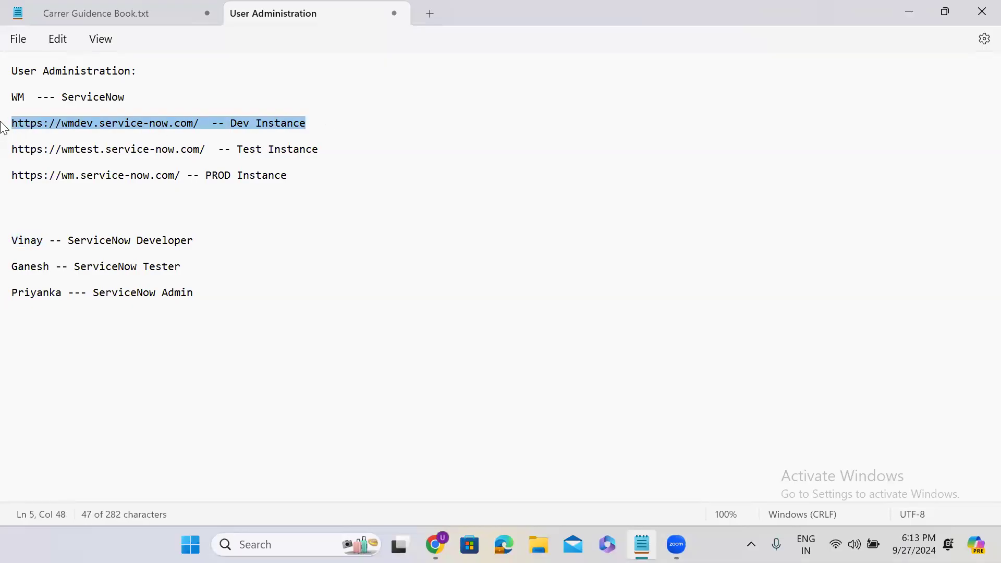
{"action": "left_click", "coordinate": [324, 150]}
{"action": "left_click_drag", "start_coordinate": [324, 151], "coordinate": [6, 150]}
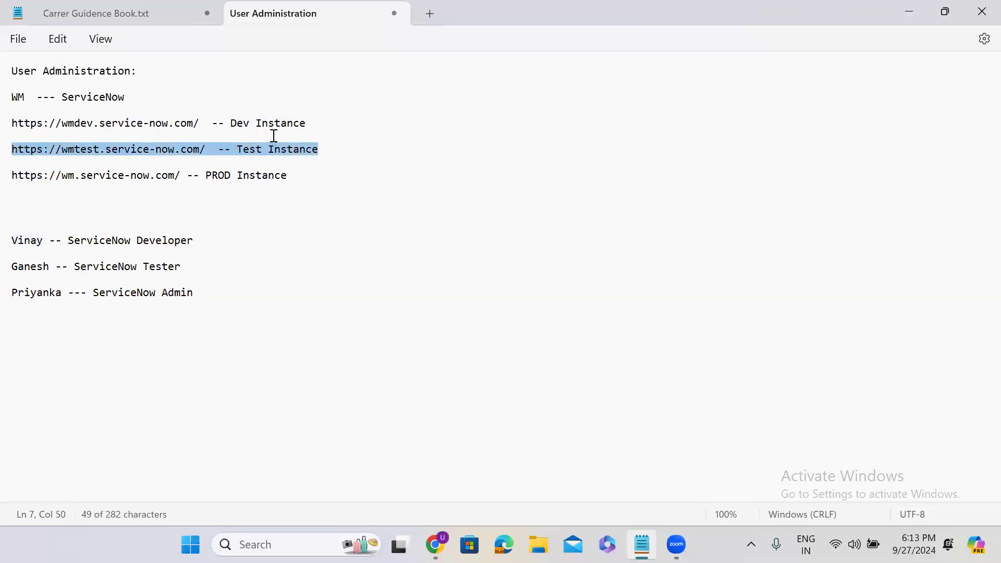
{"action": "left_click_drag", "start_coordinate": [318, 124], "coordinate": [20, 128]}
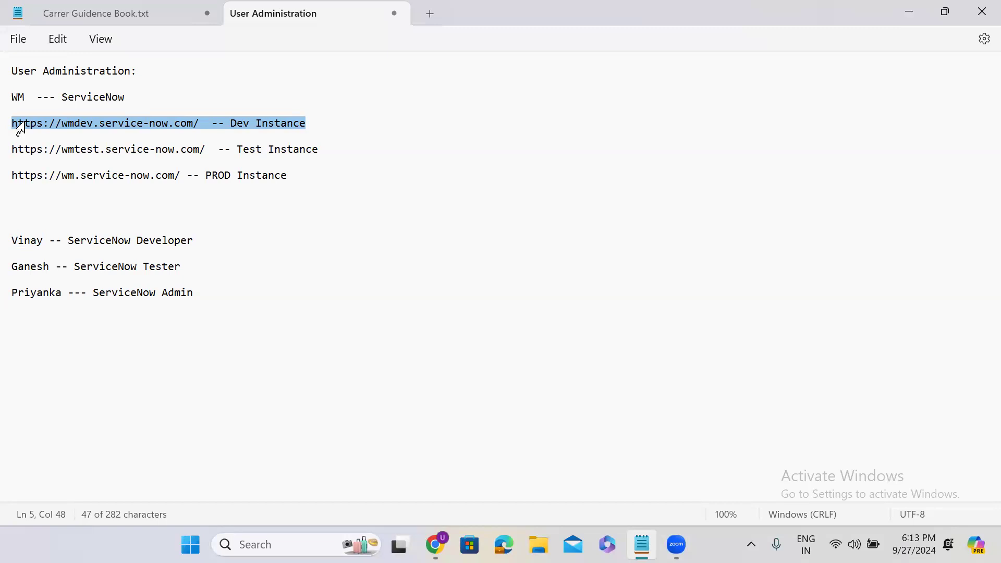
{"action": "left_click", "coordinate": [316, 123]}
{"action": "key", "text": "ctrl+shift+Left"}
{"action": "left_click_drag", "start_coordinate": [150, 126], "coordinate": [3, 126]}
{"action": "left_click", "coordinate": [325, 148]}
{"action": "left_click_drag", "start_coordinate": [325, 148], "coordinate": [4, 156]}
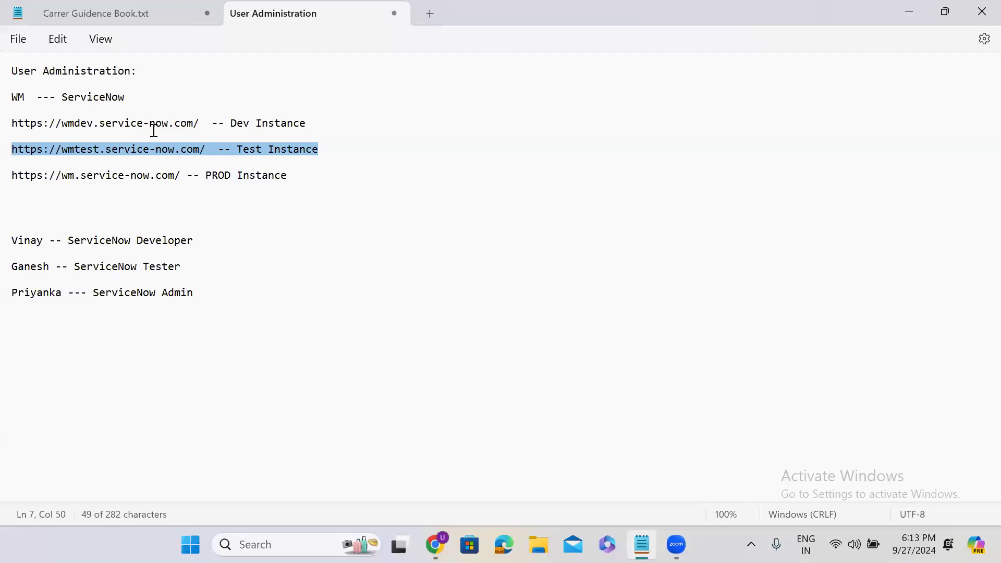
{"action": "left_click", "coordinate": [15, 246]}
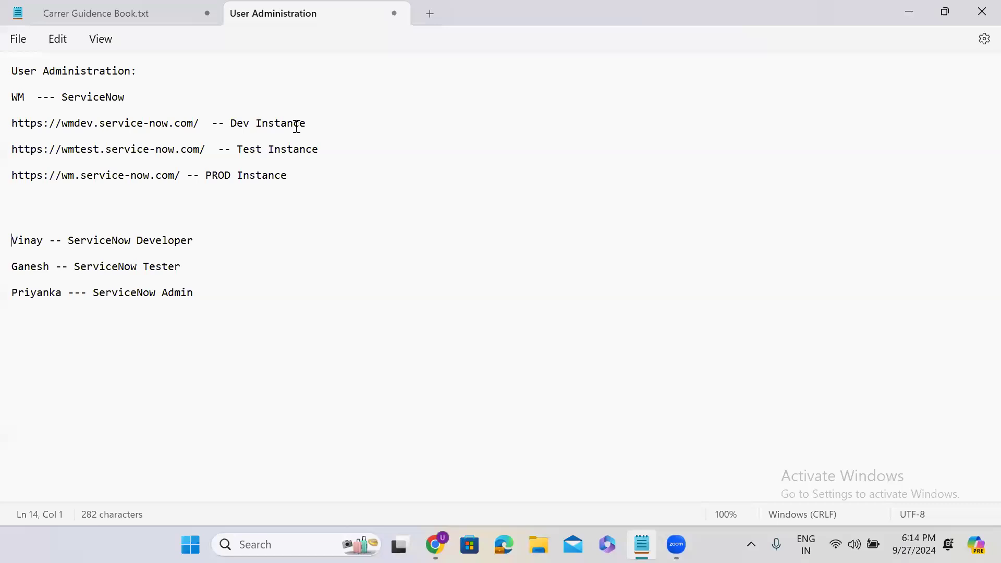
{"action": "left_click_drag", "start_coordinate": [311, 124], "coordinate": [18, 124]}
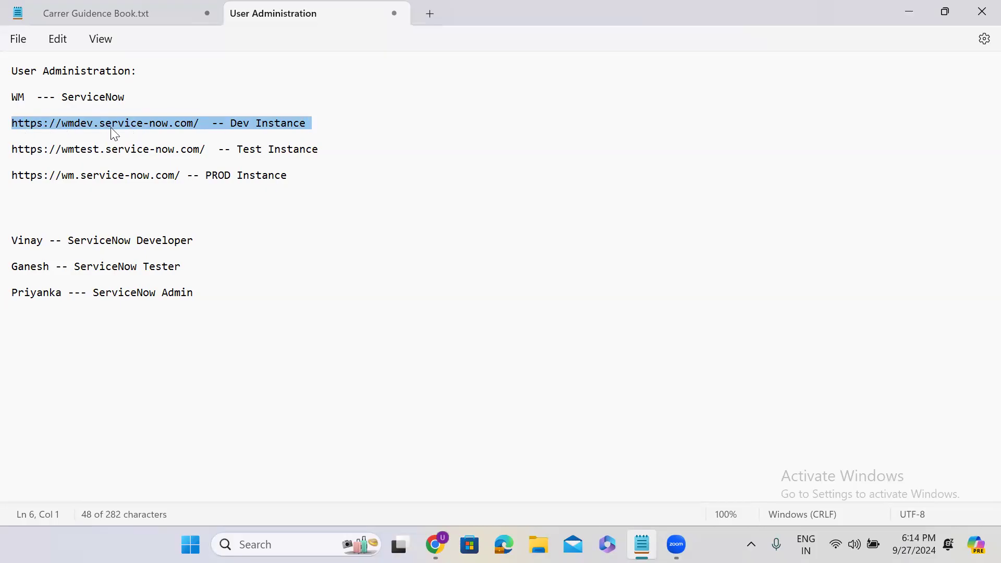
{"action": "left_click", "coordinate": [89, 125]}
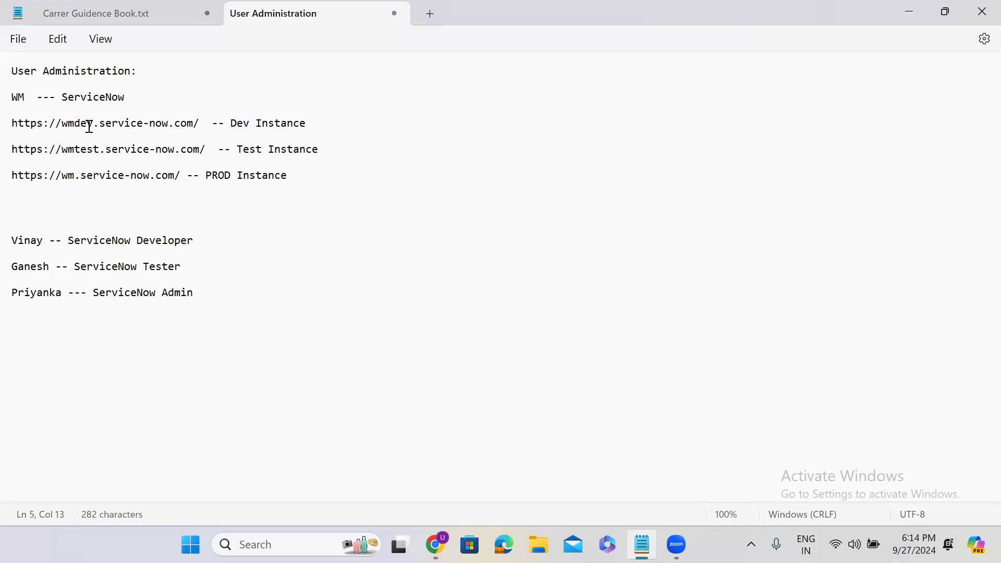
{"action": "left_click", "coordinate": [88, 148]}
{"action": "left_click", "coordinate": [88, 175]}
{"action": "left_click", "coordinate": [30, 265]}
{"action": "left_click_drag", "start_coordinate": [316, 123], "coordinate": [4, 124]}
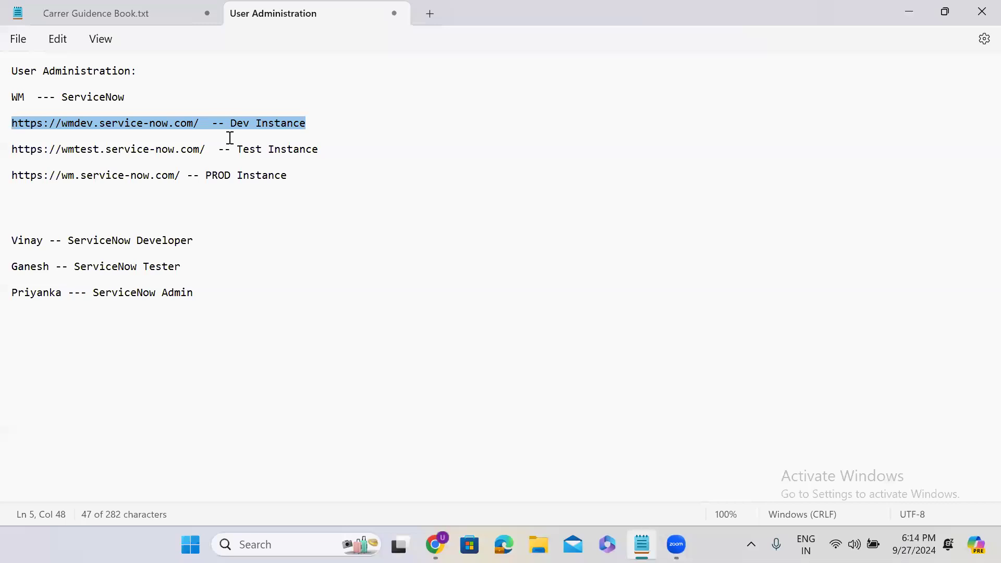
{"action": "left_click", "coordinate": [323, 150]}
{"action": "left_click_drag", "start_coordinate": [323, 150], "coordinate": [15, 150]}
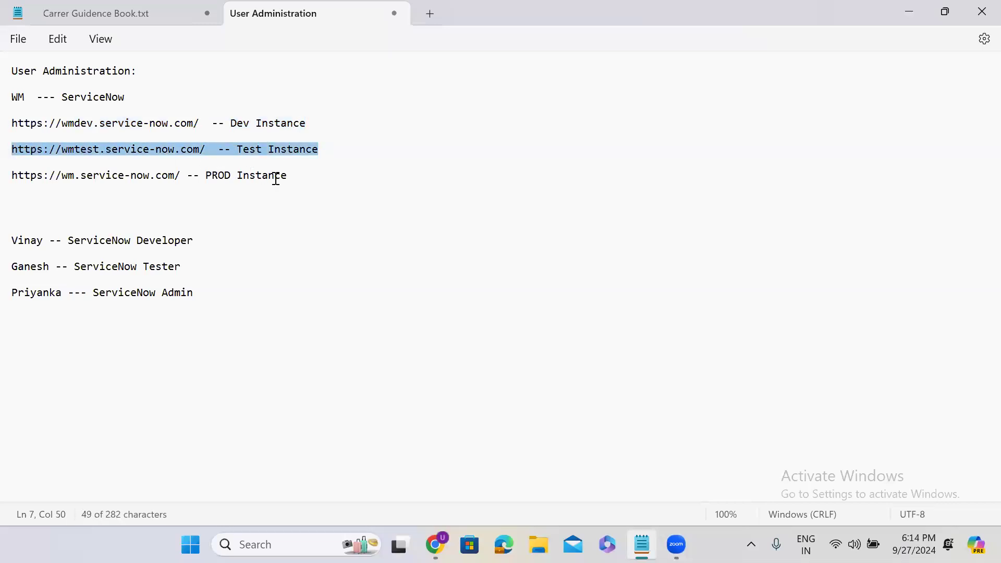
{"action": "left_click_drag", "start_coordinate": [288, 176], "coordinate": [19, 180]}
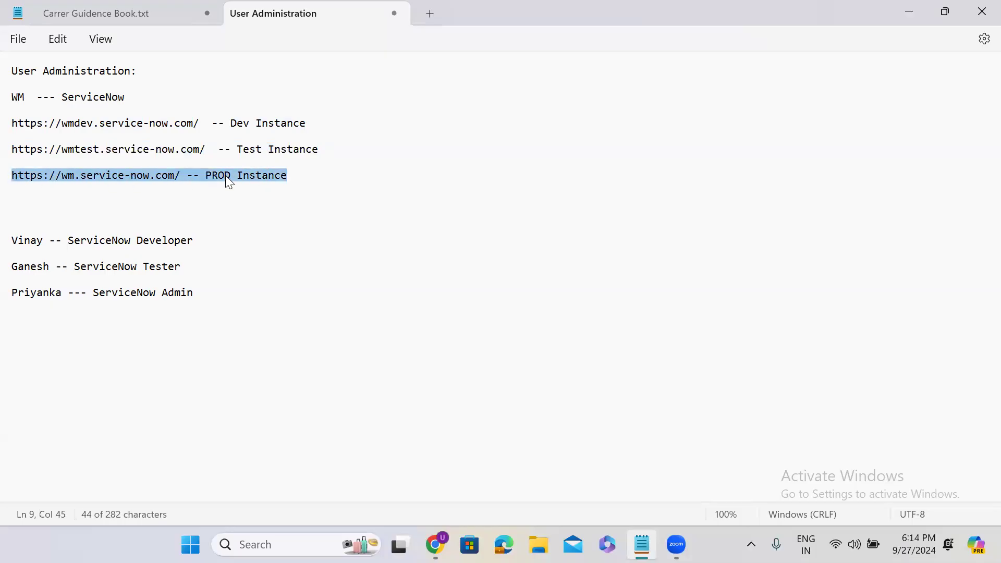
{"action": "left_click", "coordinate": [283, 172]}
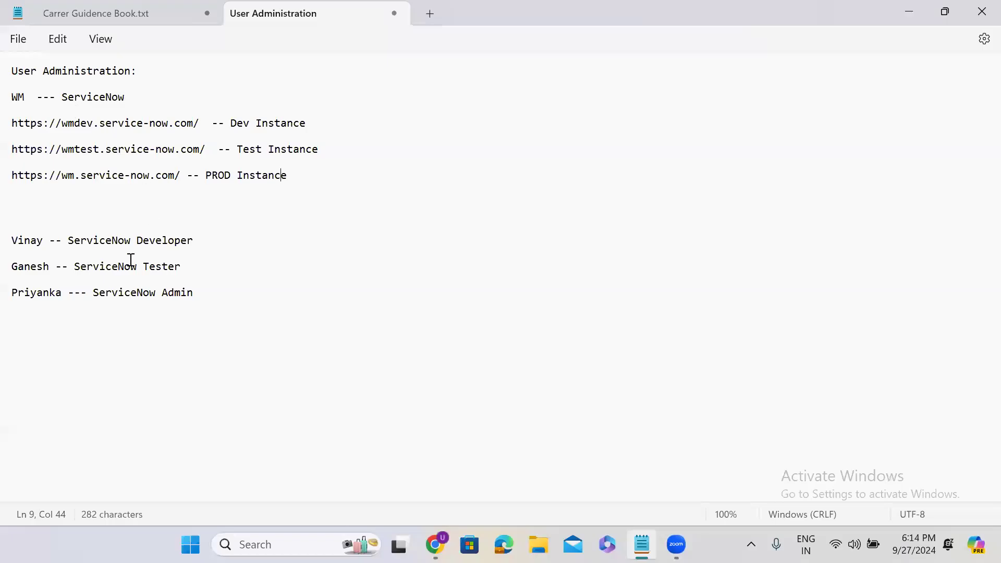
{"action": "double_click", "coordinate": [37, 295]}
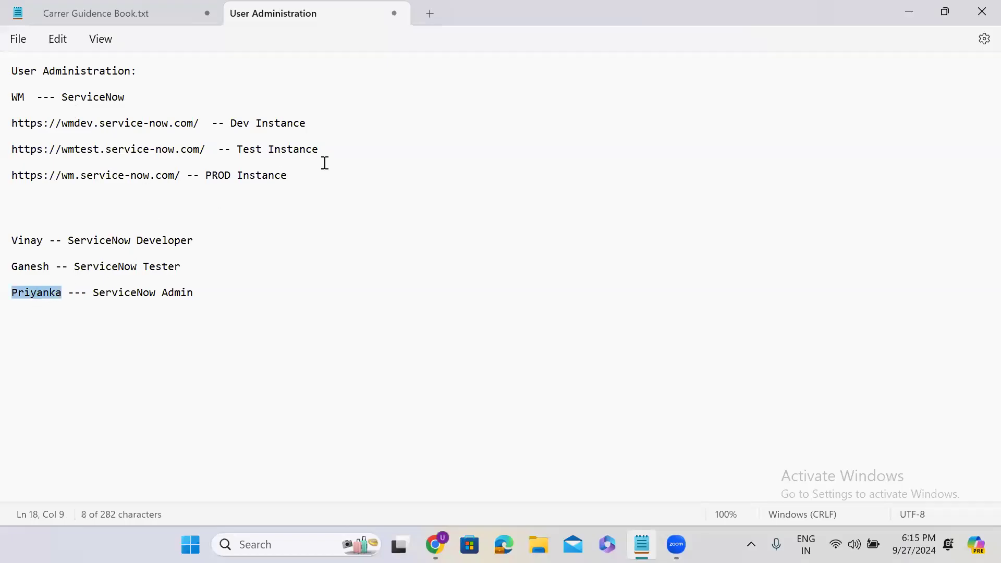
{"action": "left_click_drag", "start_coordinate": [302, 121], "coordinate": [52, 125]}
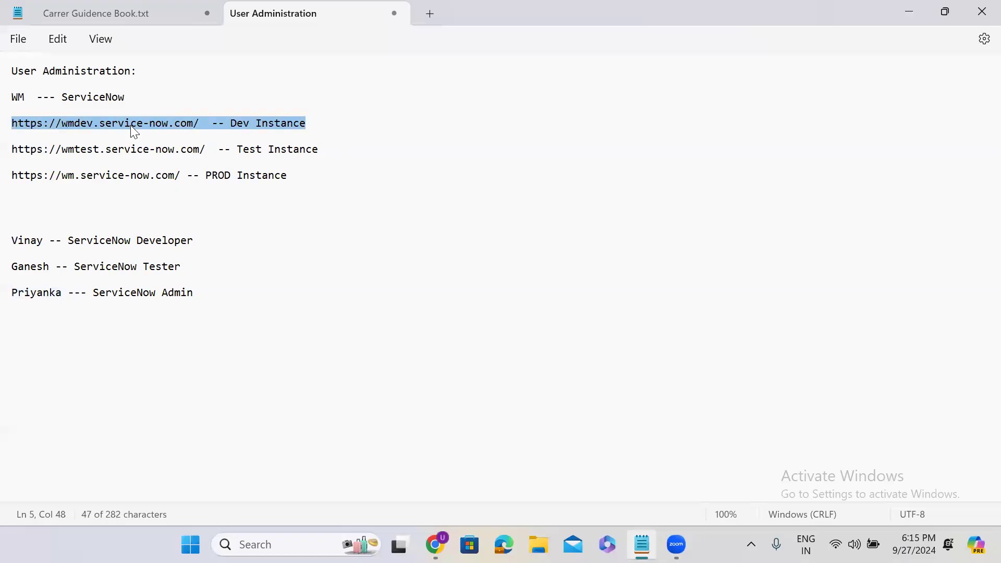
{"action": "left_click", "coordinate": [326, 151]}
{"action": "left_click_drag", "start_coordinate": [327, 150], "coordinate": [7, 152]}
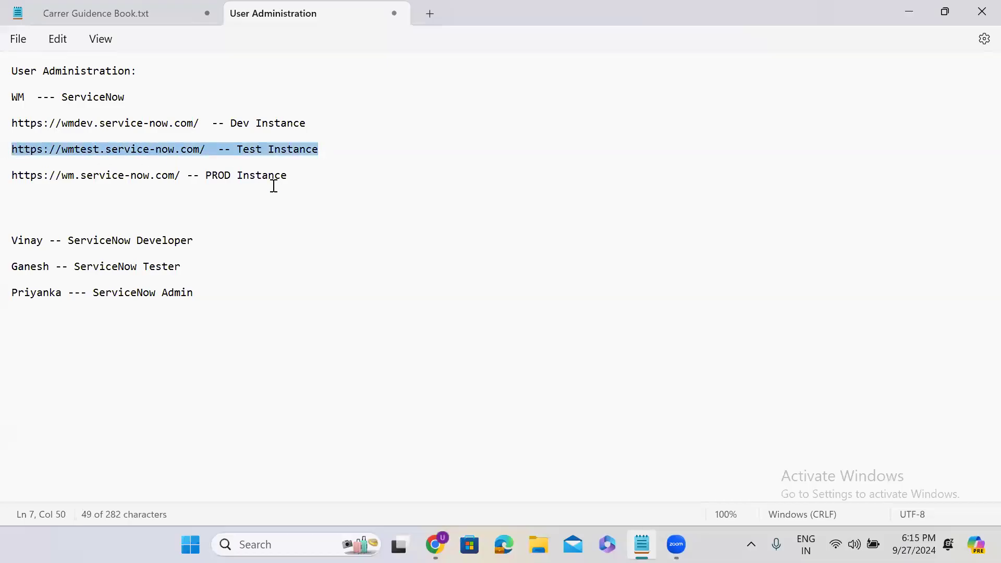
{"action": "left_click", "coordinate": [293, 179]}
{"action": "left_click_drag", "start_coordinate": [284, 175], "coordinate": [9, 175]}
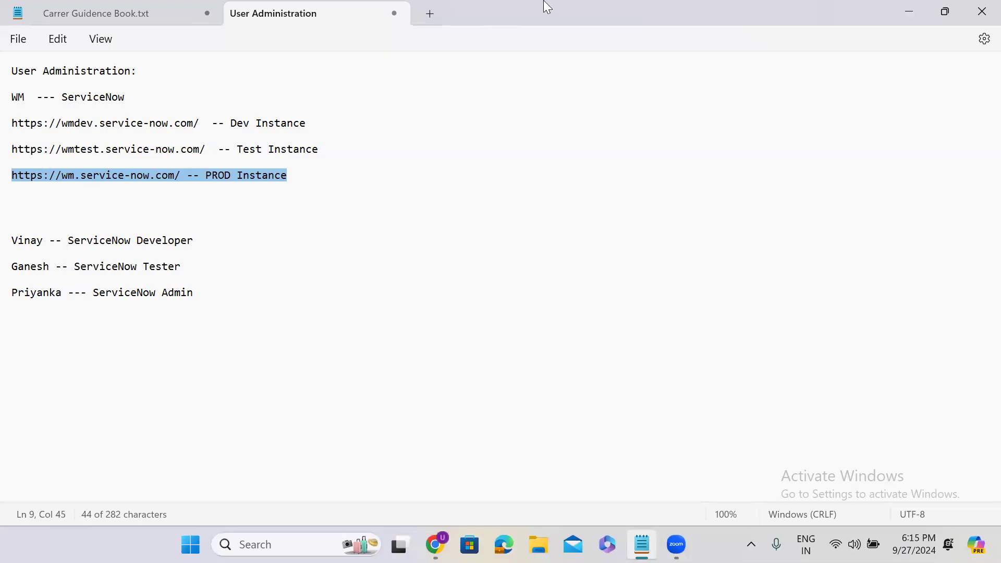
Minimize Notepad and switch to the WM tab showing Creator Studio
{"action": "left_click", "coordinate": [913, 18]}
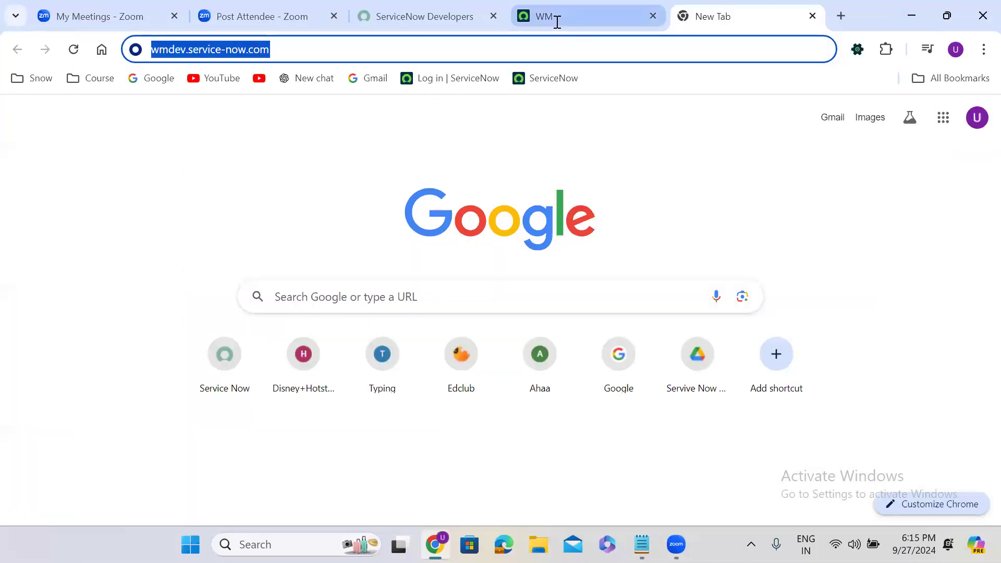
{"action": "left_click", "coordinate": [557, 19]}
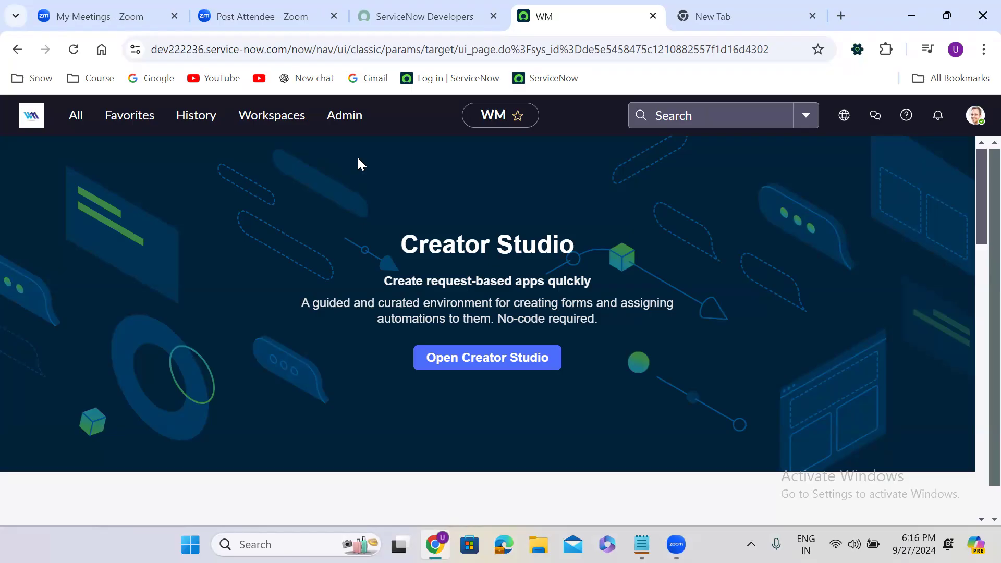
Filter the All menu for 'user admin' and open User Administration > Users (713 records)
{"action": "left_click", "coordinate": [74, 116]}
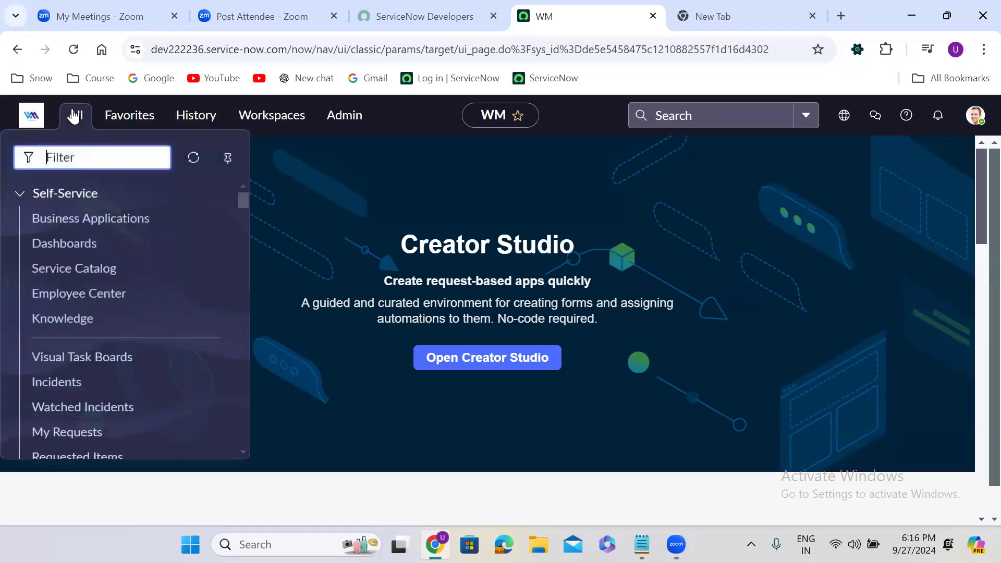
{"action": "type", "text": "user admin"}
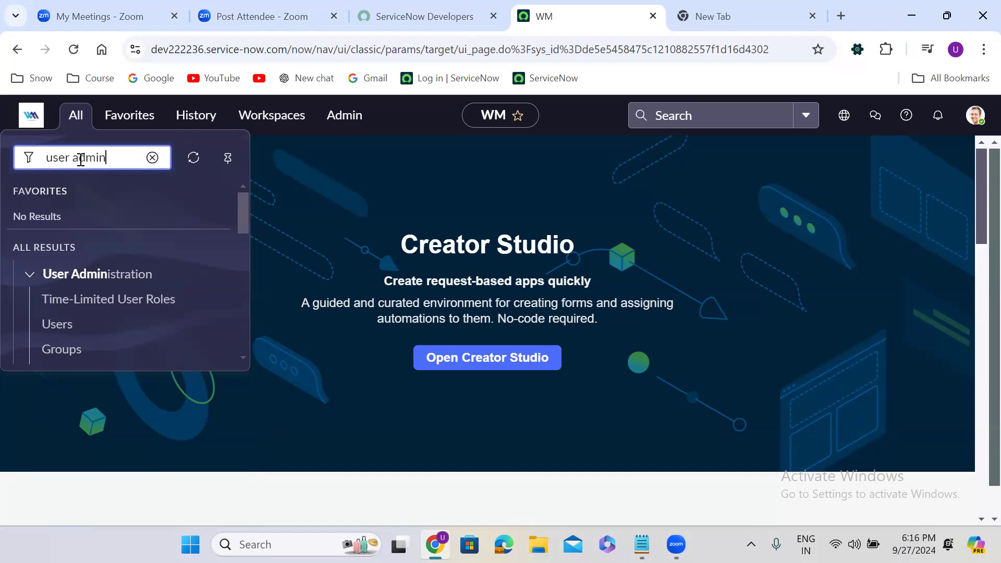
{"action": "left_click", "coordinate": [60, 323]}
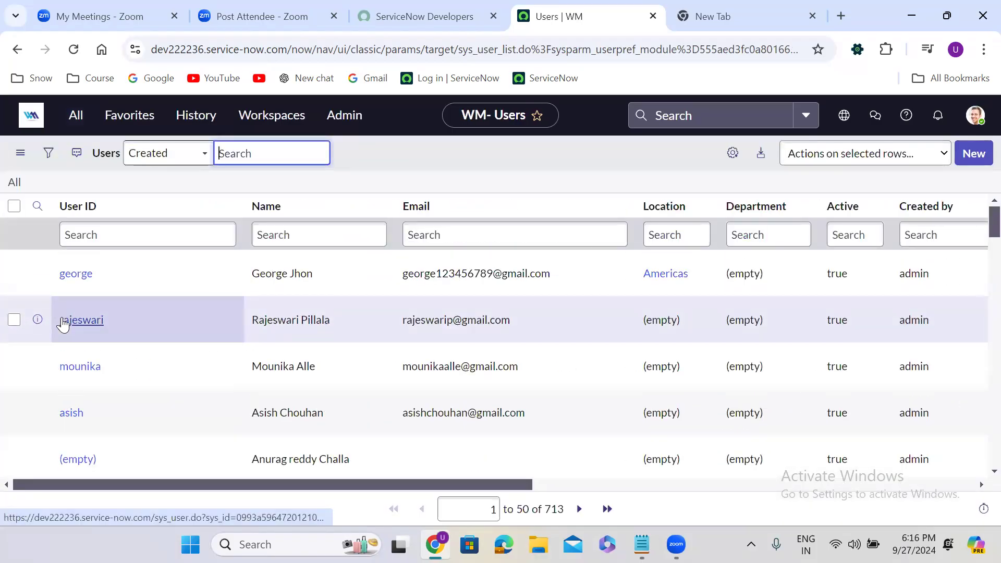
{"action": "left_click", "coordinate": [74, 118]}
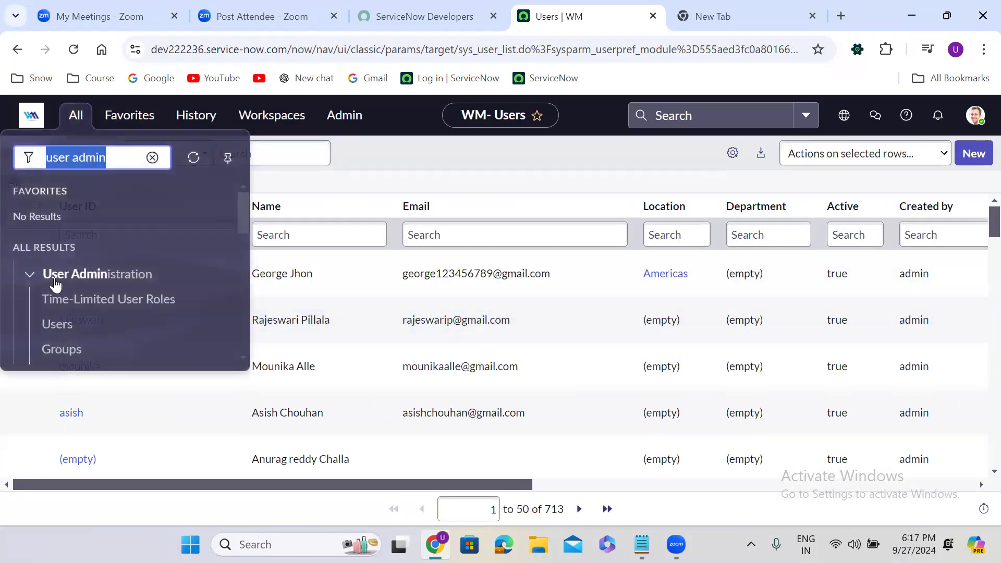
{"action": "left_click", "coordinate": [450, 170]}
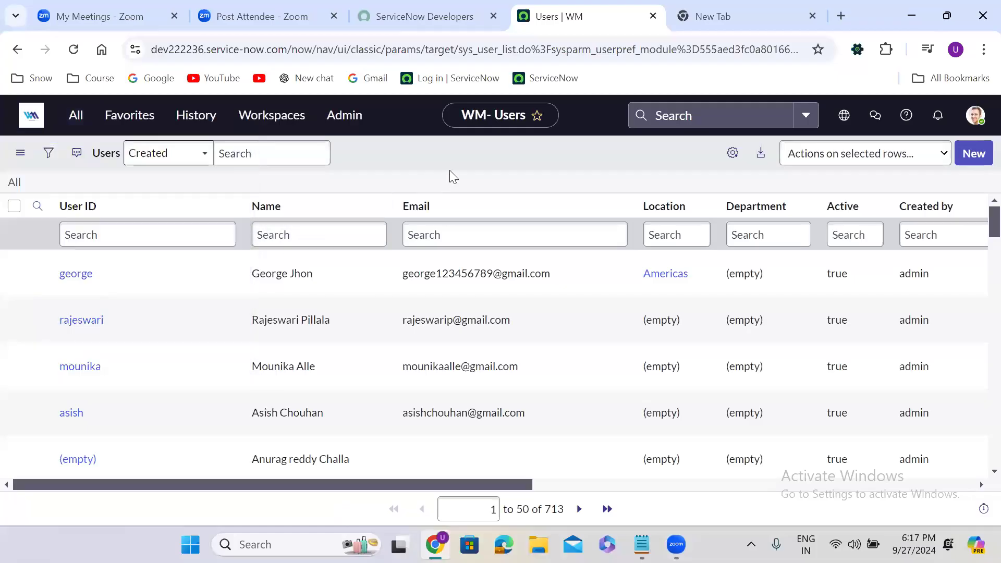
Start a new user from the Users list and enter the developer's user ID, first name, last name and e-mail
{"action": "left_click", "coordinate": [974, 153]}
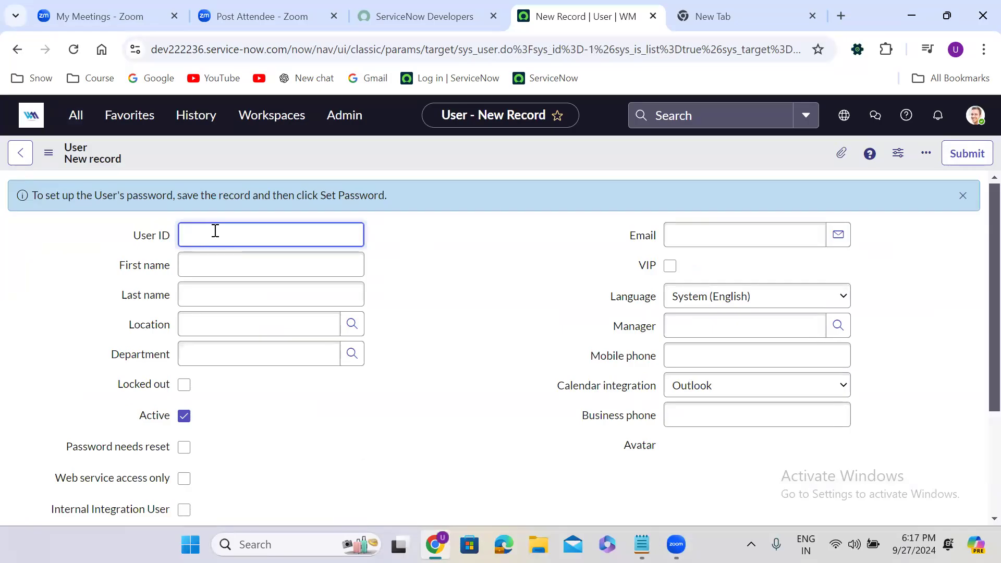
{"action": "type", "text": "vinay"}
{"action": "left_click", "coordinate": [208, 268]}
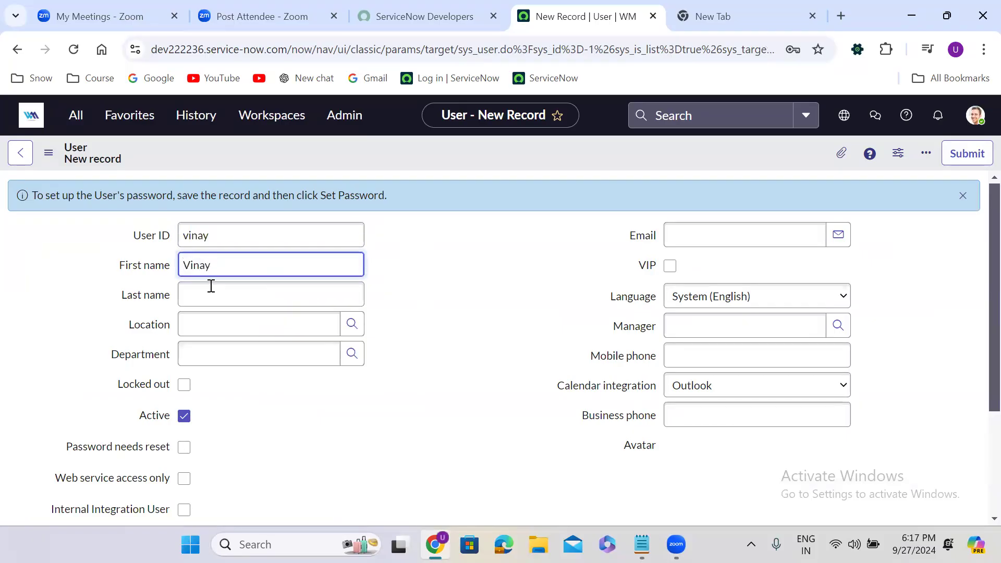
{"action": "left_click", "coordinate": [211, 291]}
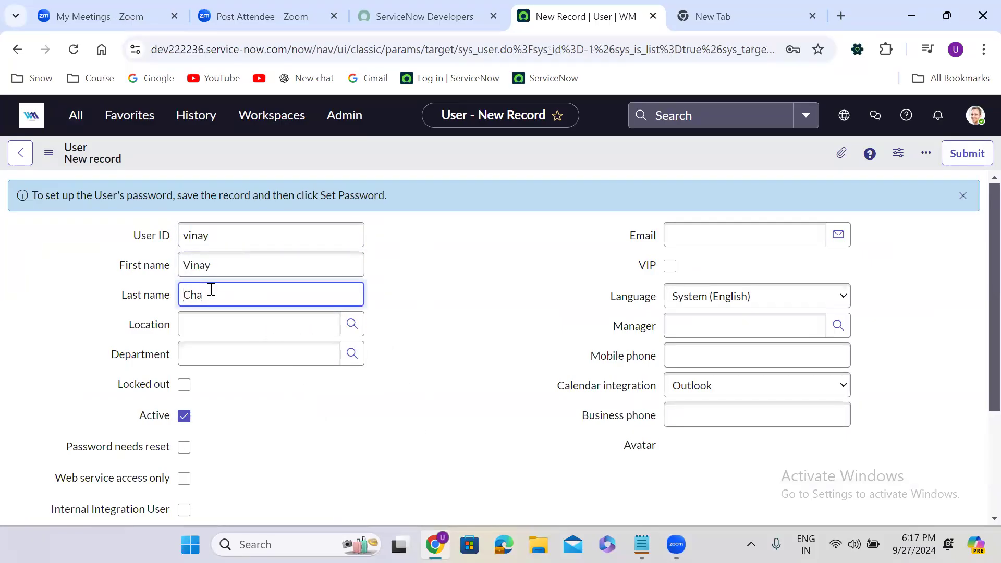
{"action": "left_click", "coordinate": [687, 231]}
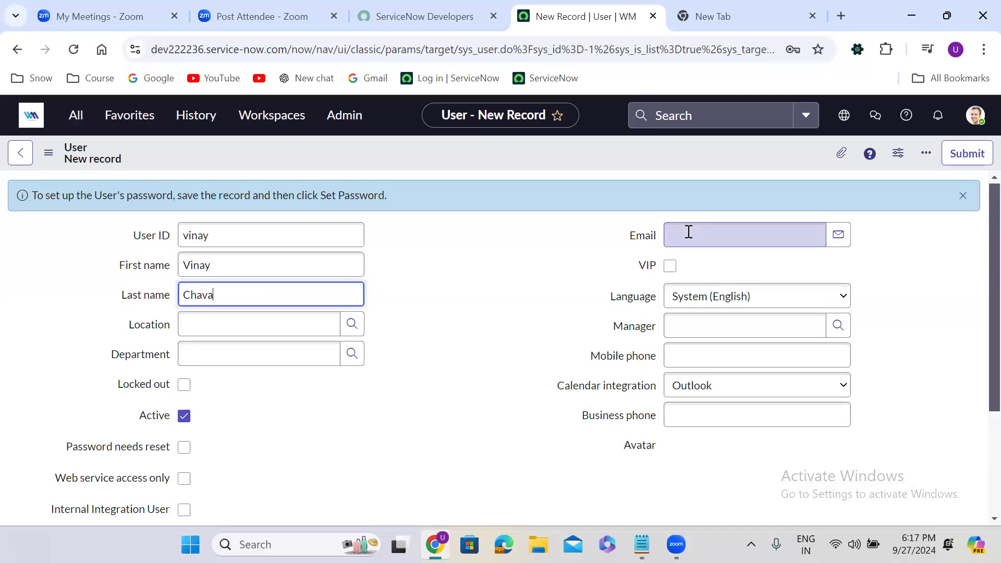
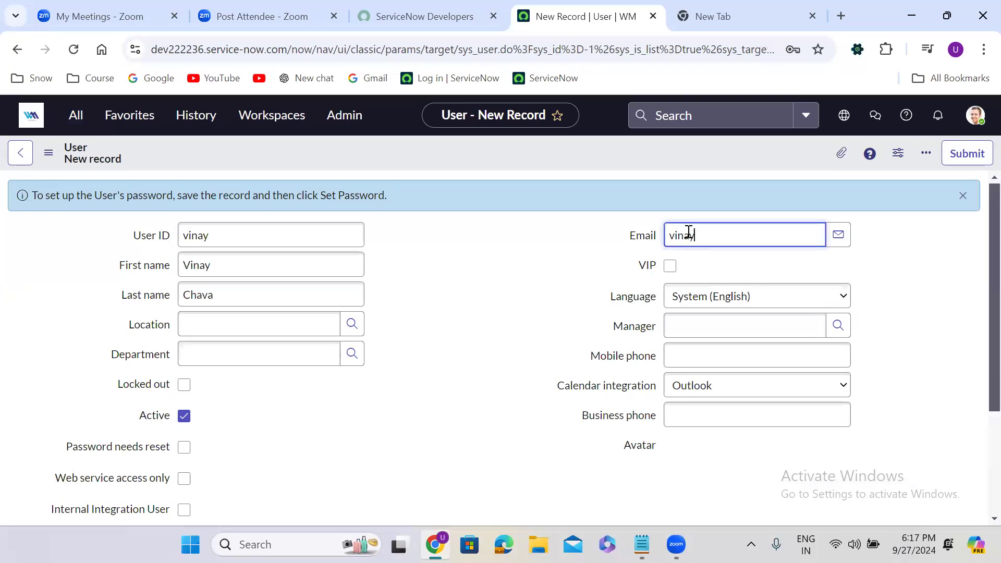
{"action": "left_click", "coordinate": [468, 343]}
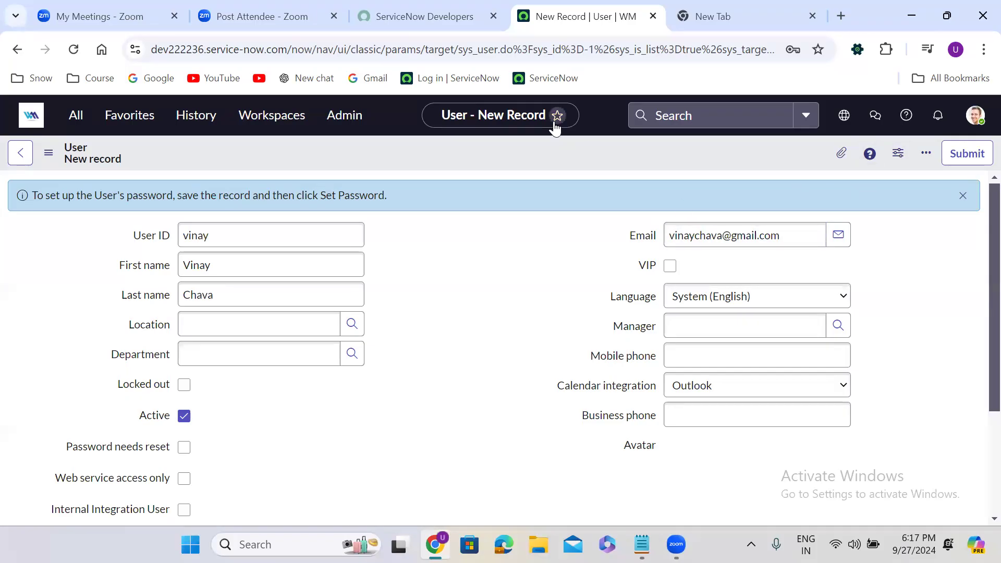
Save the new user record using the form header's context menu
{"action": "right_click", "coordinate": [463, 153]}
{"action": "left_click", "coordinate": [492, 166]}
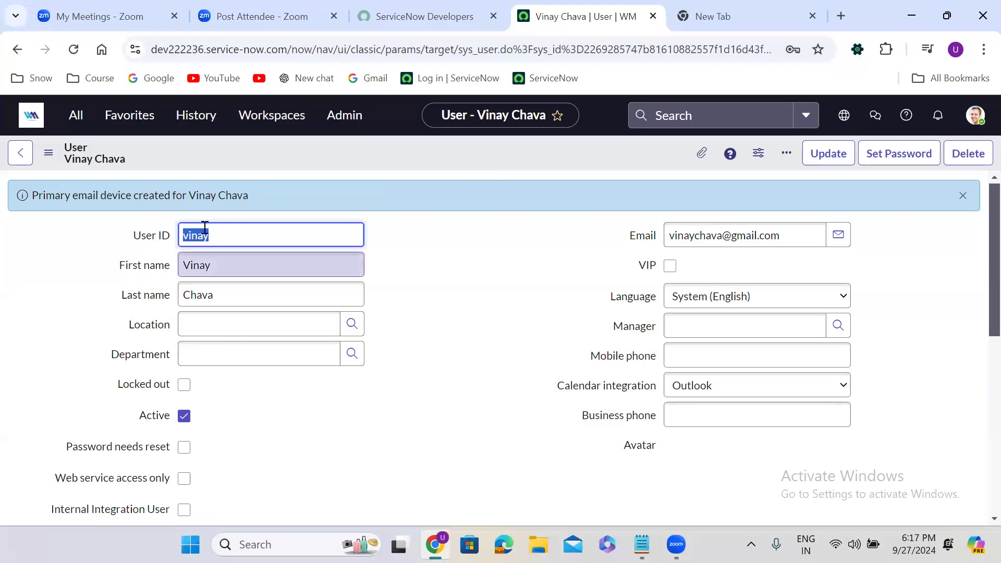
{"action": "left_click", "coordinate": [411, 232]}
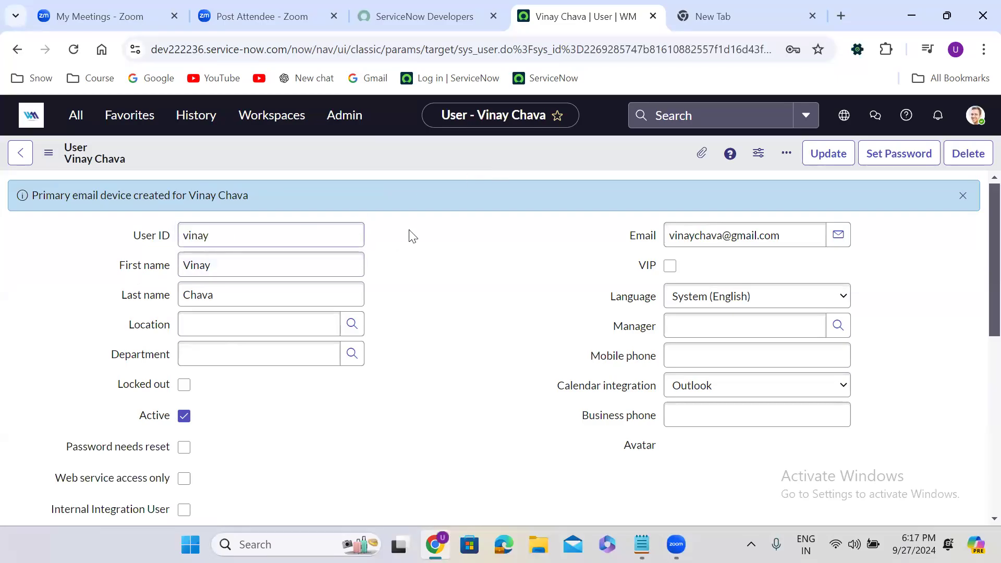
{"action": "double_click", "coordinate": [199, 239]}
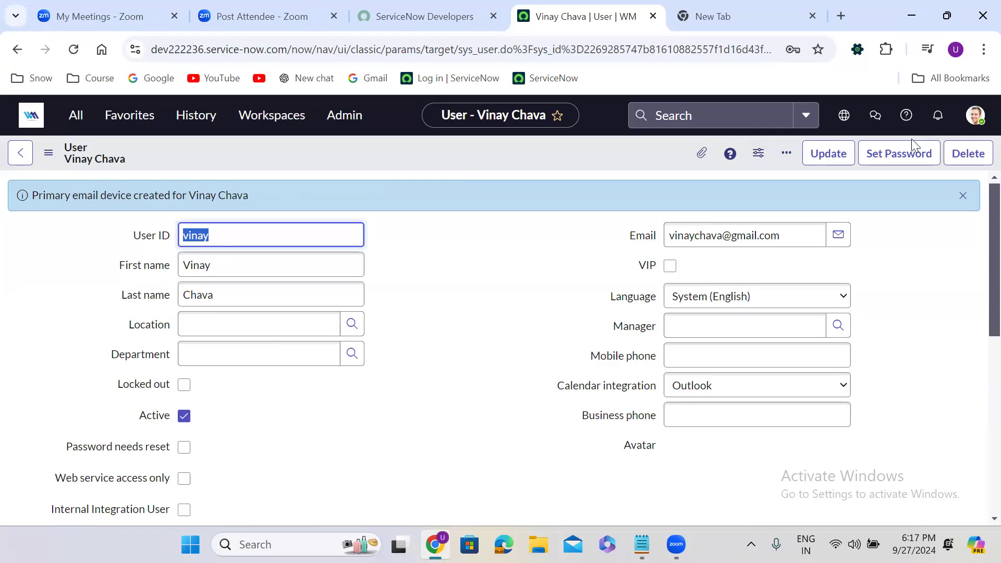
Generate a password in Set Password, copy it, save it, and restore Notepad
{"action": "left_click", "coordinate": [893, 158]}
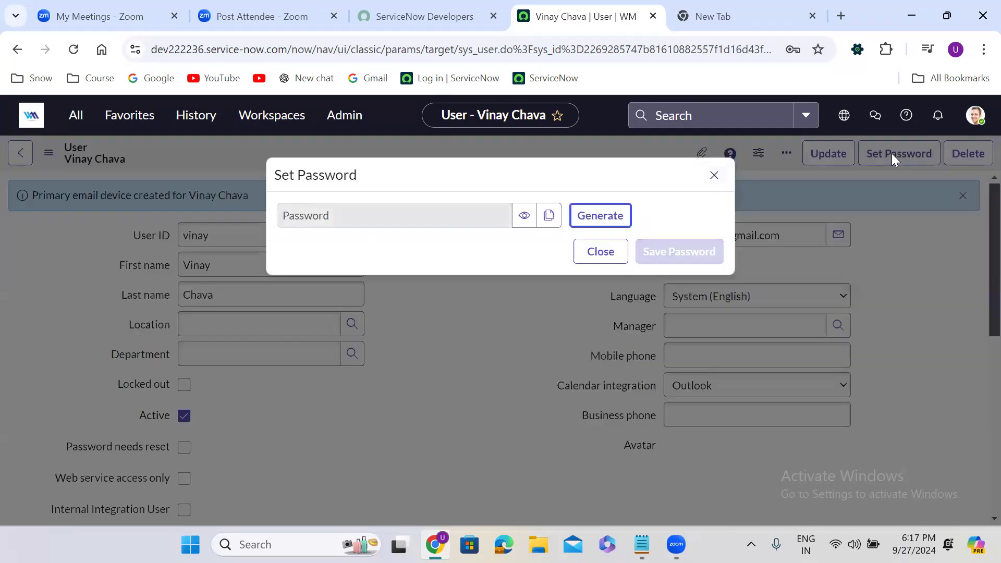
{"action": "left_click", "coordinate": [593, 222]}
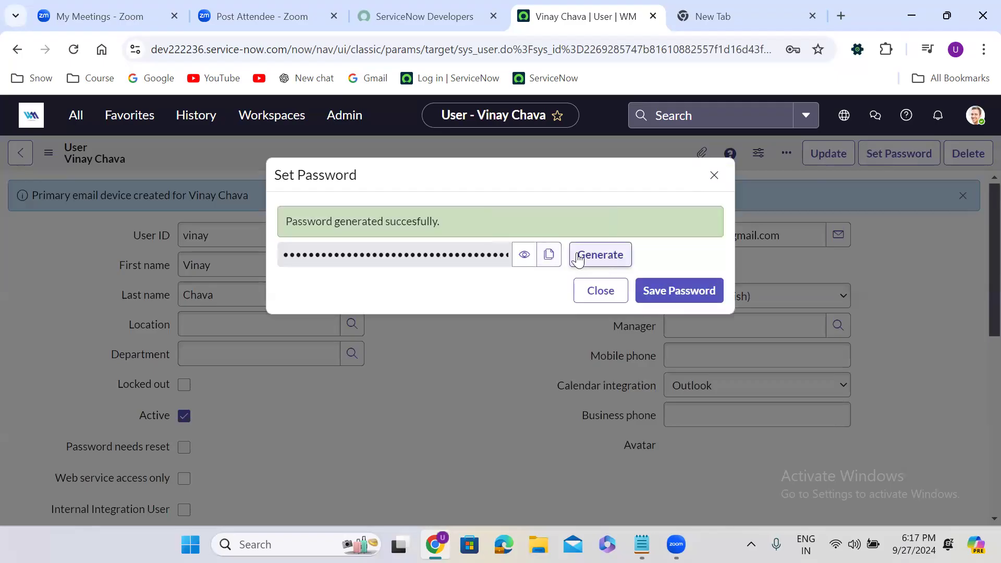
{"action": "left_click", "coordinate": [549, 254]}
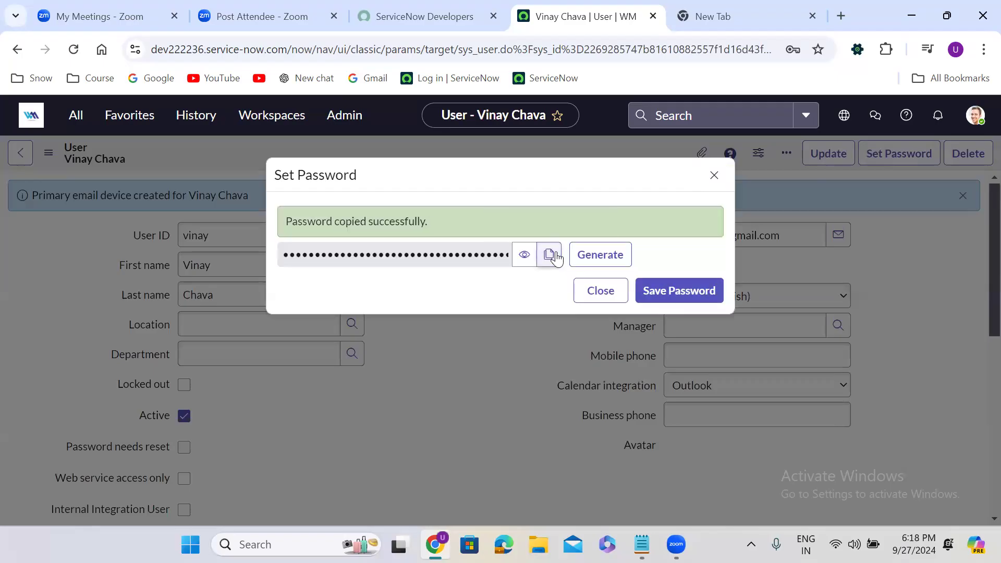
{"action": "left_click", "coordinate": [664, 289]}
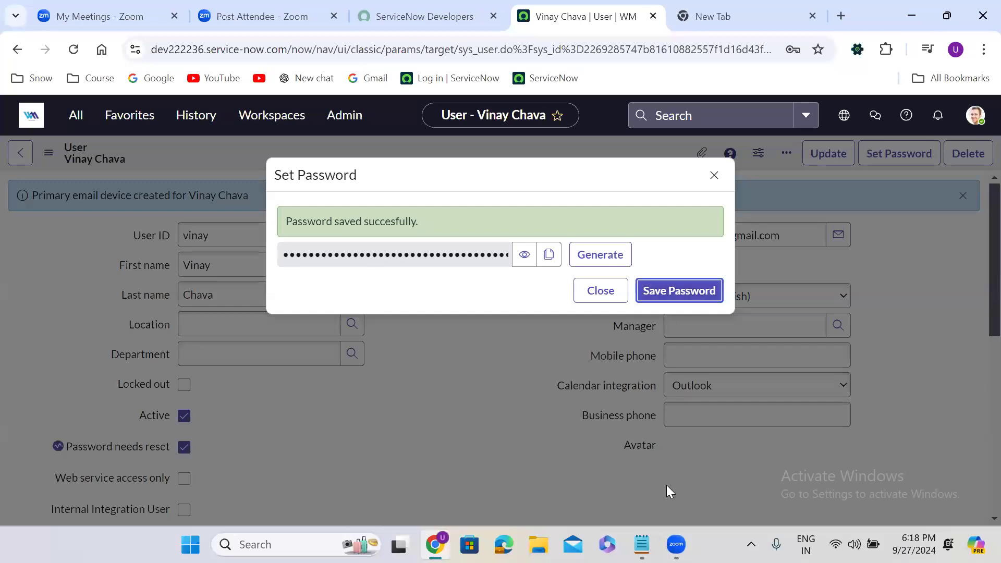
{"action": "left_click", "coordinate": [642, 544]}
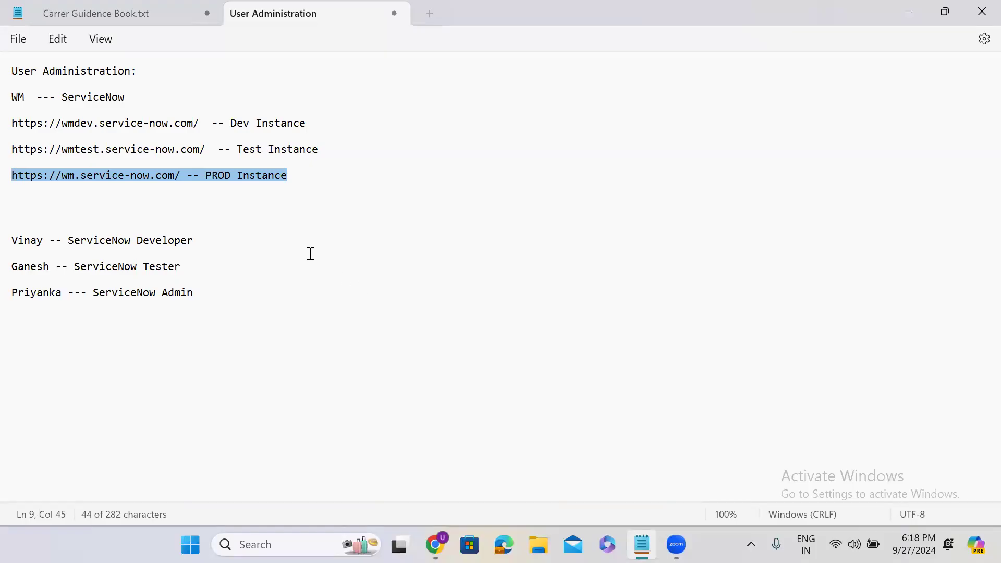
Note the developer user's ID and pasted password under the Developer line, then minimize Notepad
{"action": "left_click", "coordinate": [219, 246]}
{"action": "key", "text": "Return"}
{"action": "key", "text": "Return"}
{"action": "key", "text": "Return"}
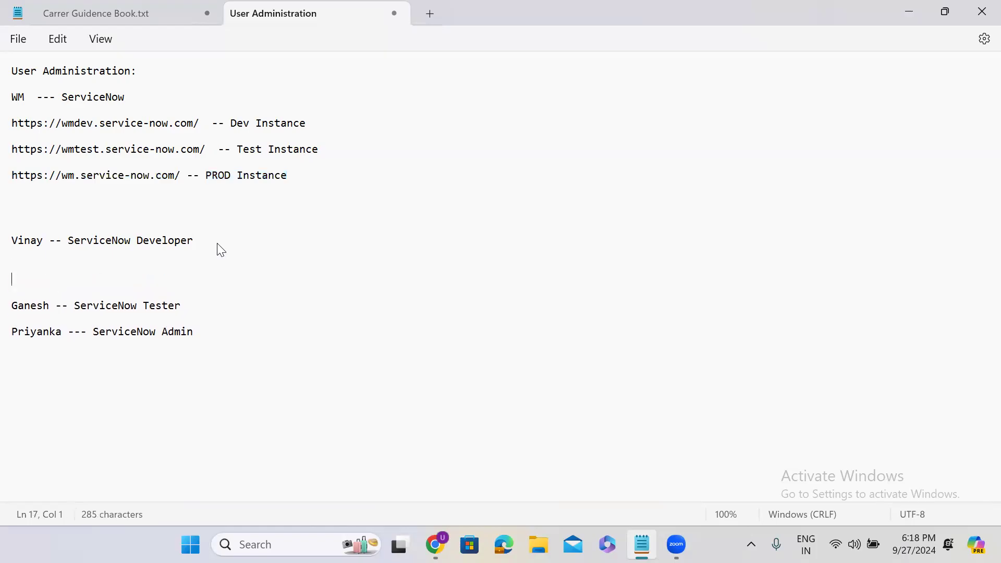
{"action": "type", "text": "vinay"}
{"action": "key", "text": "Return"}
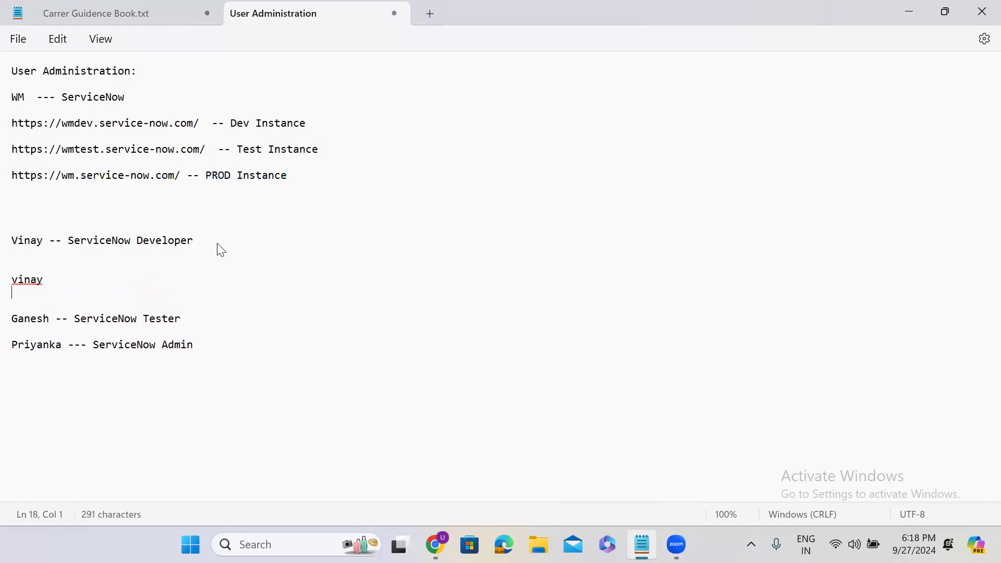
{"action": "key", "text": "ctrl+v"}
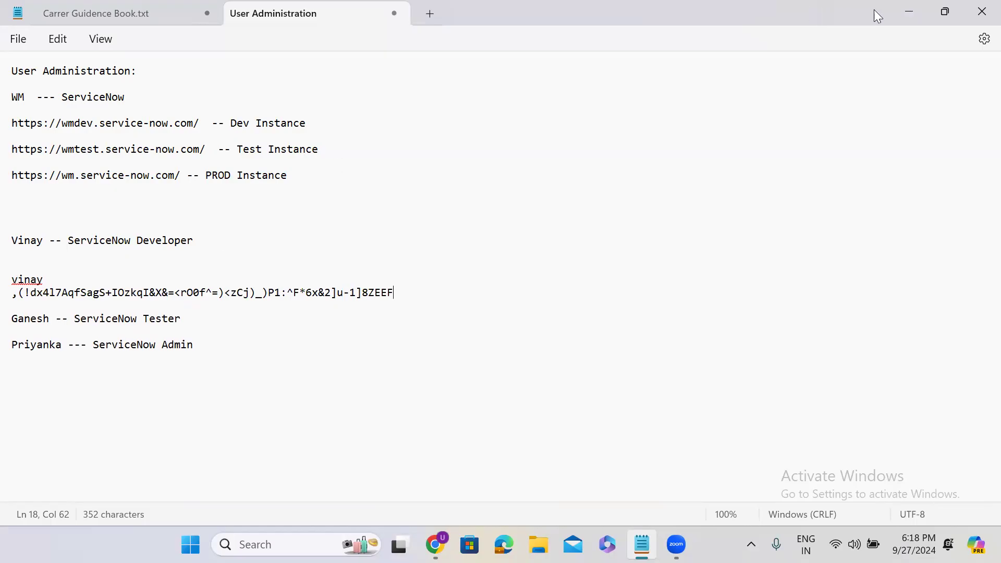
{"action": "left_click", "coordinate": [914, 7]}
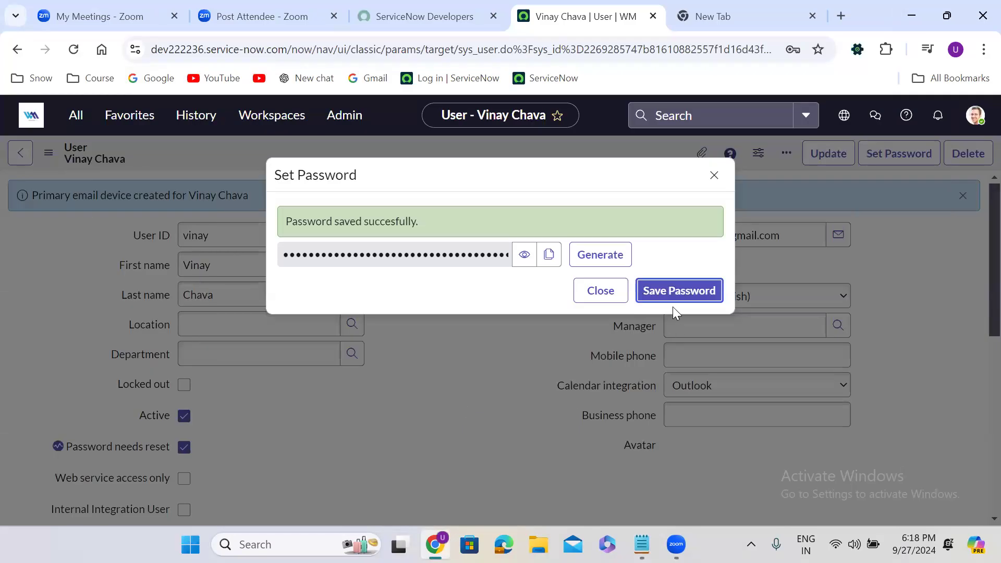
Close the password dialog and start a new record from the Users list (714 records)
{"action": "left_click", "coordinate": [616, 293]}
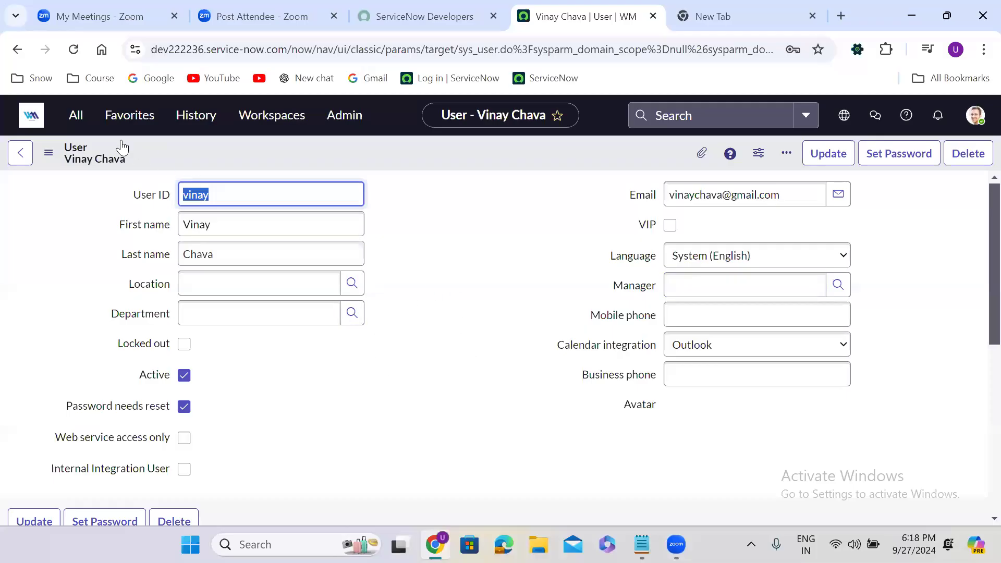
{"action": "left_click", "coordinate": [83, 123]}
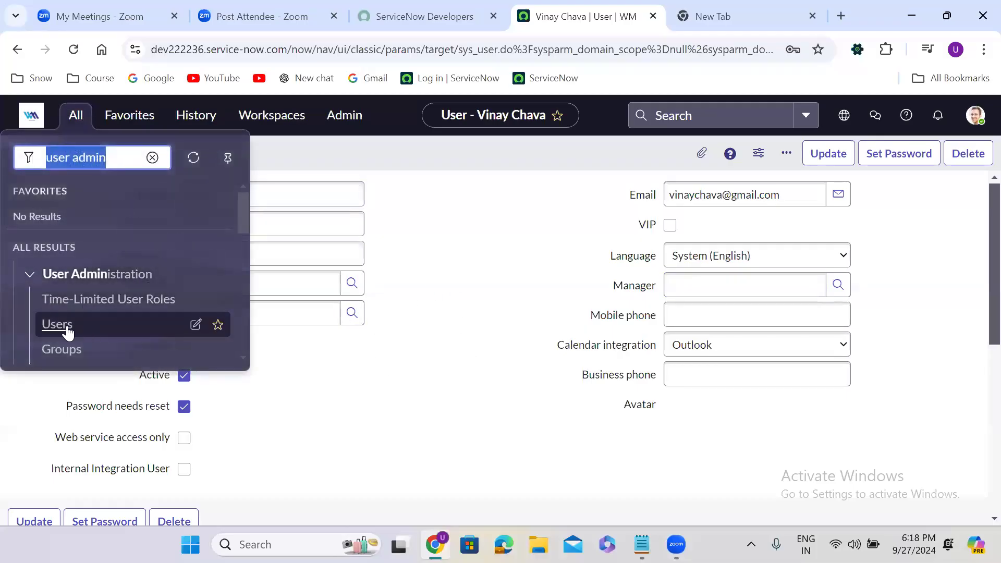
{"action": "left_click", "coordinate": [61, 328]}
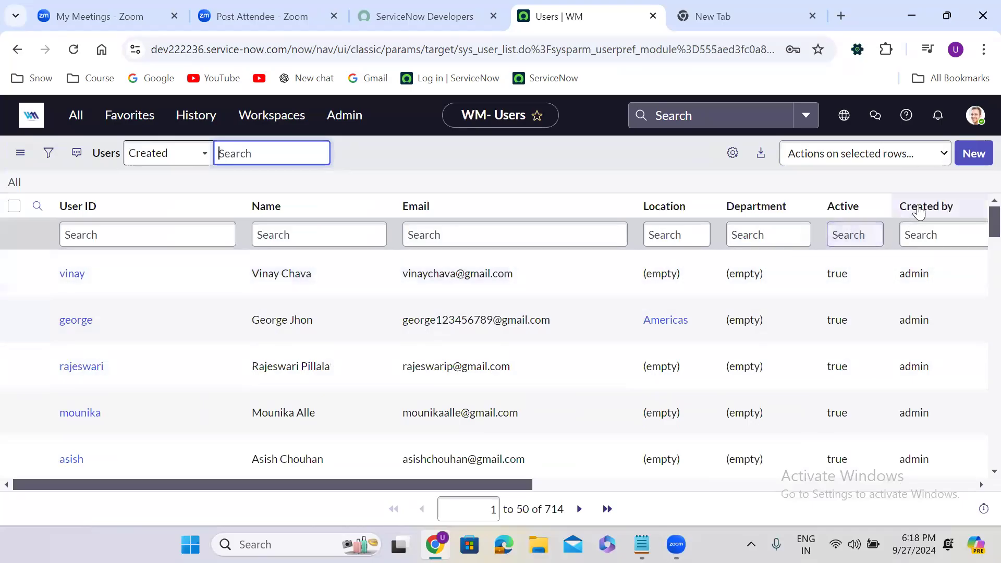
{"action": "left_click", "coordinate": [974, 153]}
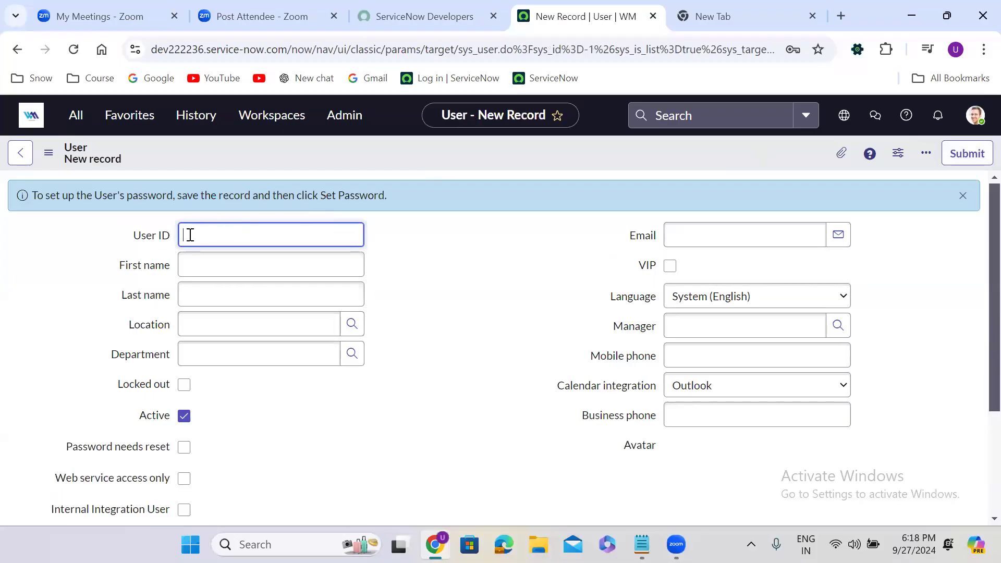
Enter the tester's user ID, first name, last name and e-mail address on the new user form
{"action": "type", "text": "ganesh"}
{"action": "left_click", "coordinate": [240, 260]}
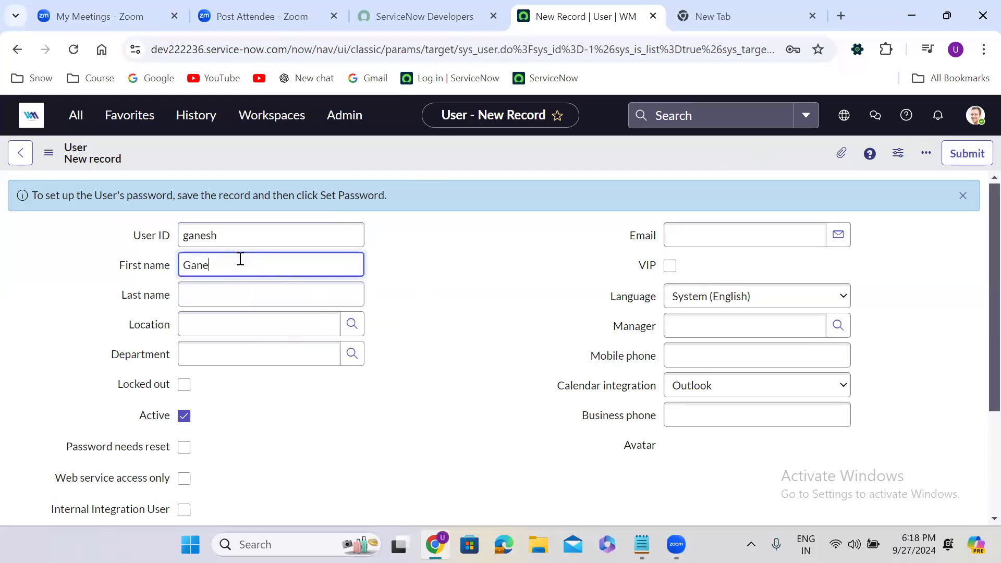
{"action": "left_click", "coordinate": [241, 292]}
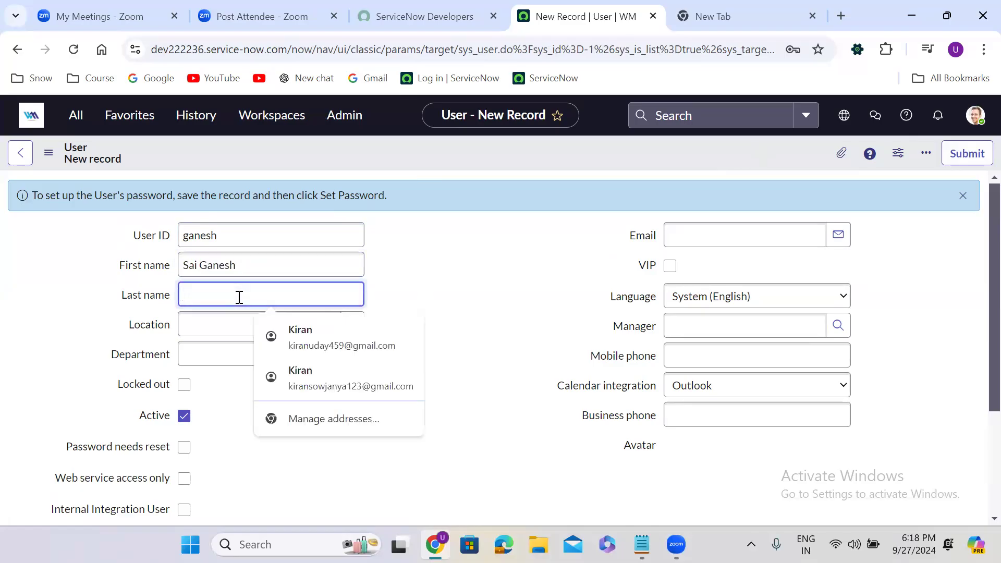
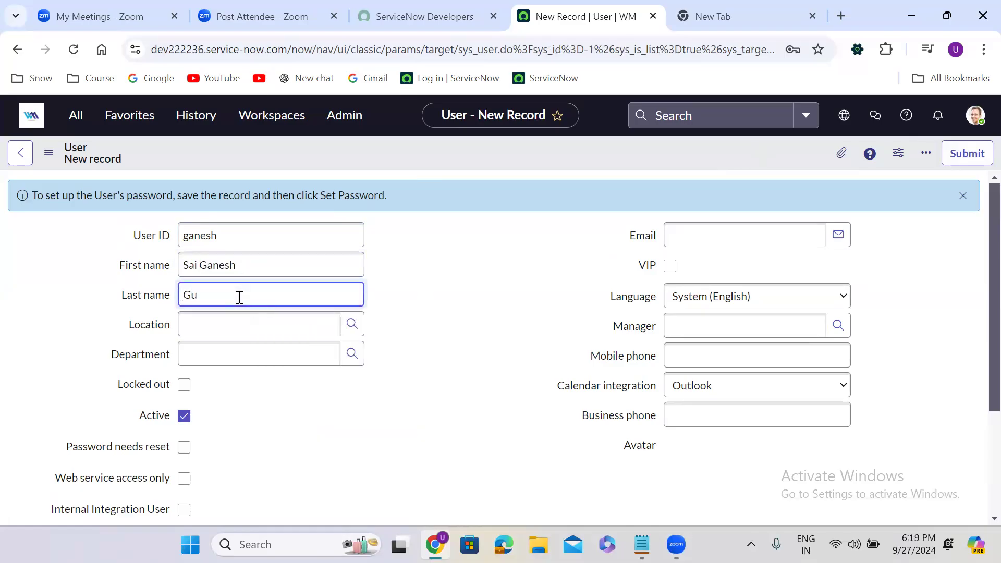
{"action": "left_click", "coordinate": [687, 230]}
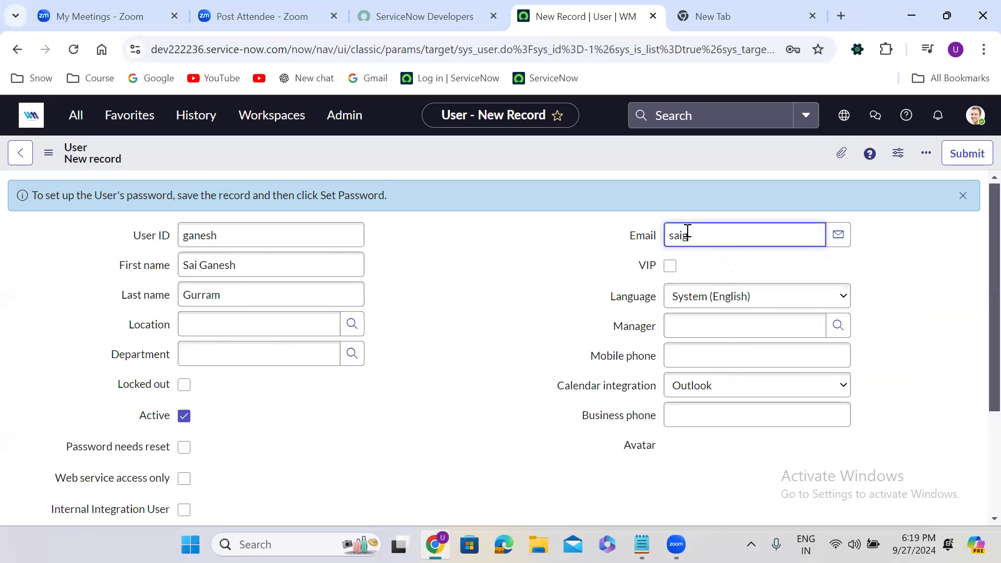
{"action": "right_click", "coordinate": [467, 151]}
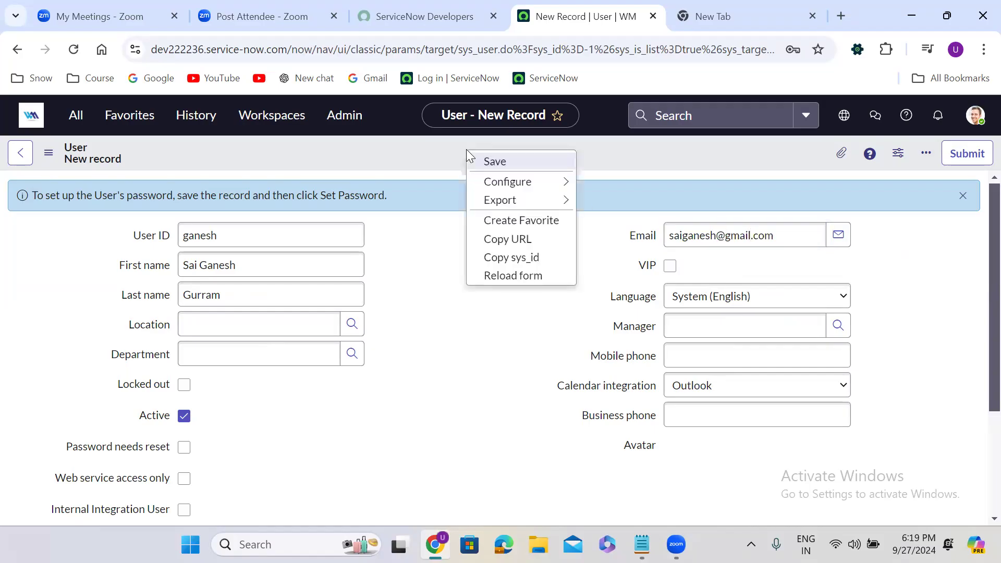
Save the tester's new user record from the form header menu
{"action": "left_click", "coordinate": [504, 162]}
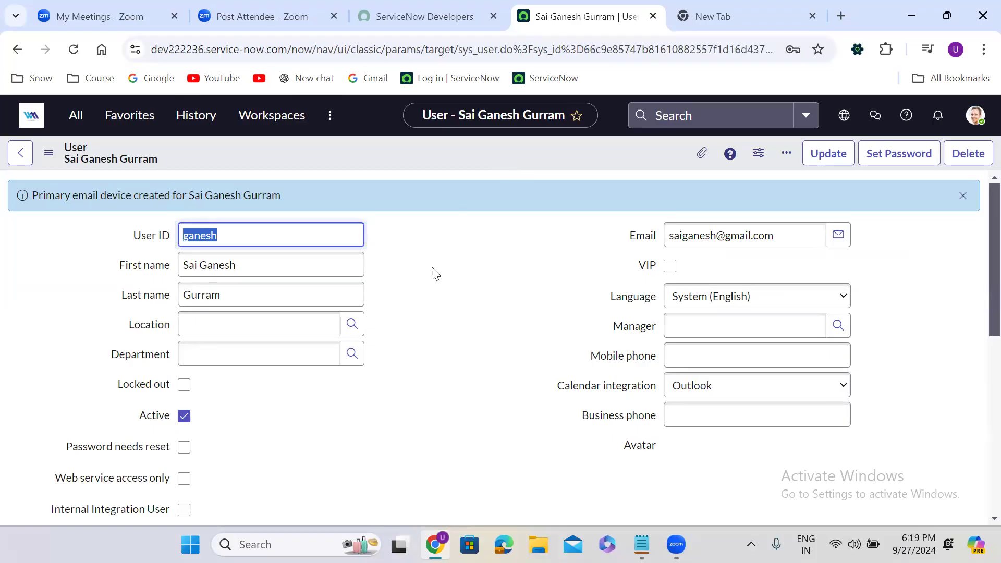
{"action": "left_click", "coordinate": [415, 321]}
{"action": "scroll", "coordinate": [415, 322], "scroll_direction": "down", "scroll_amount": 5}
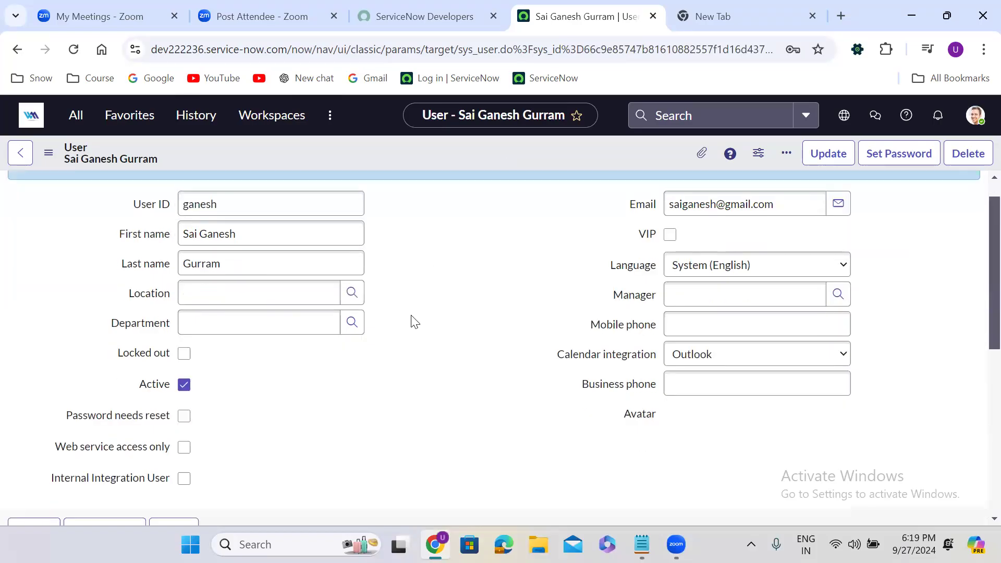
{"action": "scroll", "coordinate": [415, 322], "scroll_direction": "up", "scroll_amount": 5}
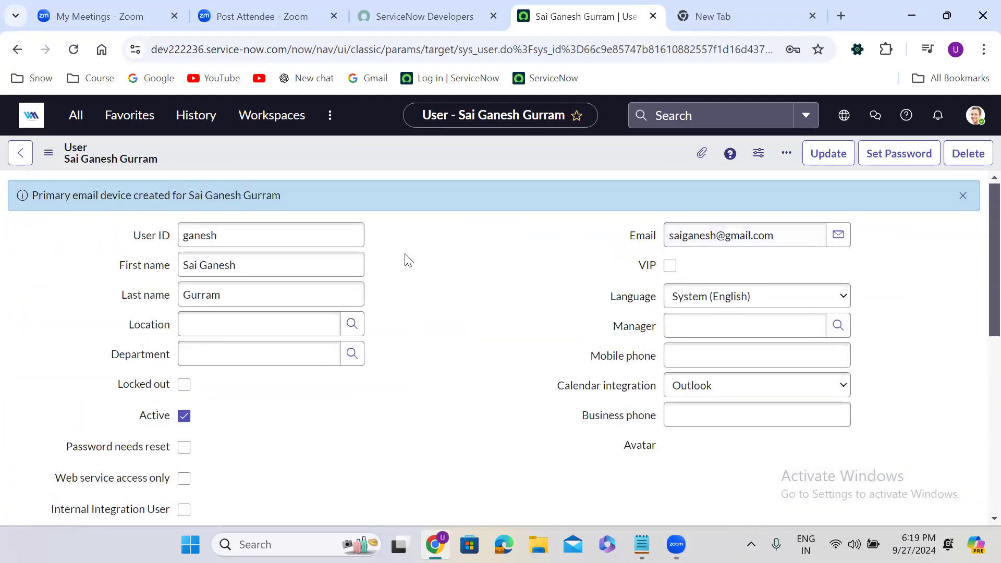
{"action": "double_click", "coordinate": [201, 241]}
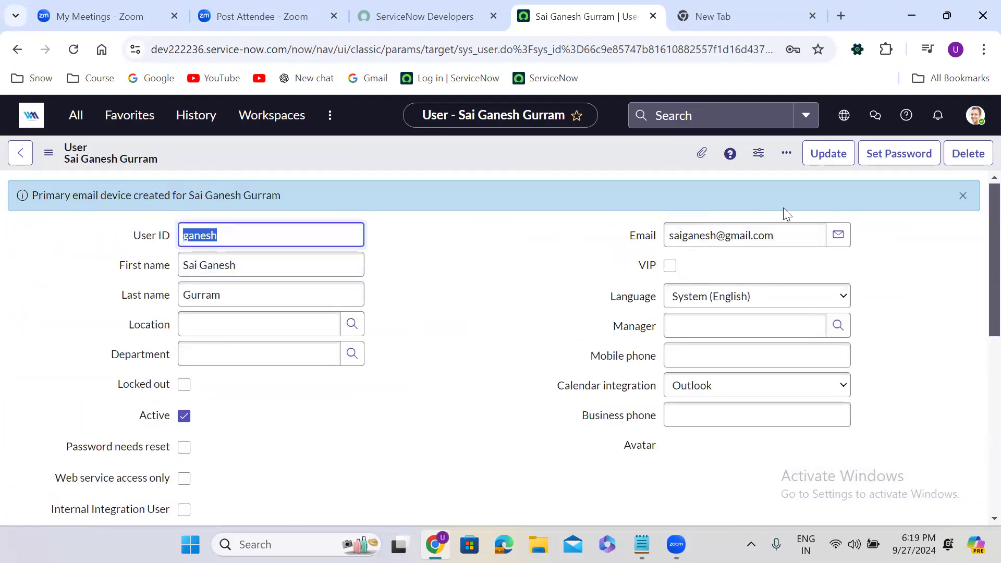
Generate a password for the tester, copy it, and save it with reset required
{"action": "left_click", "coordinate": [906, 155]}
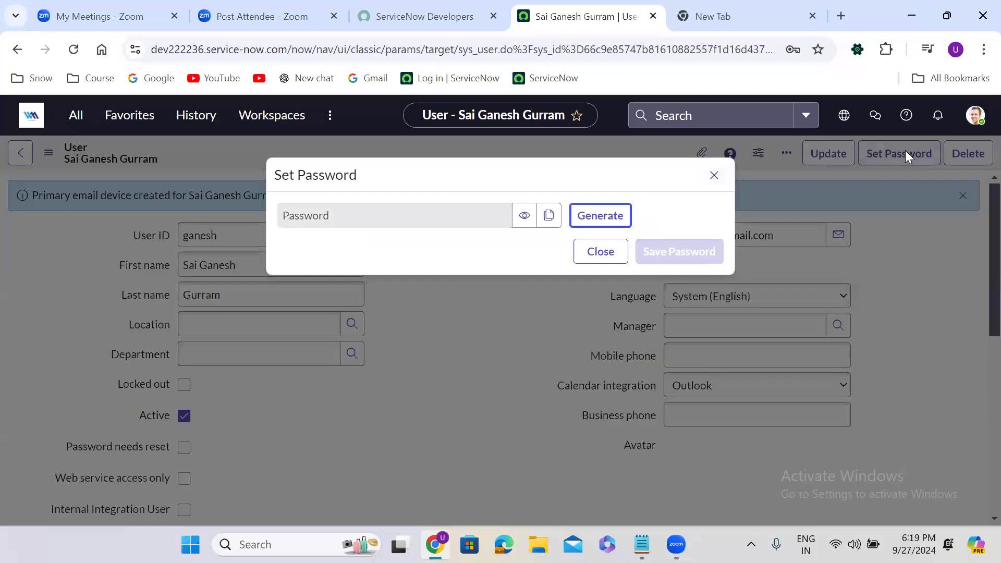
{"action": "left_click", "coordinate": [600, 218]}
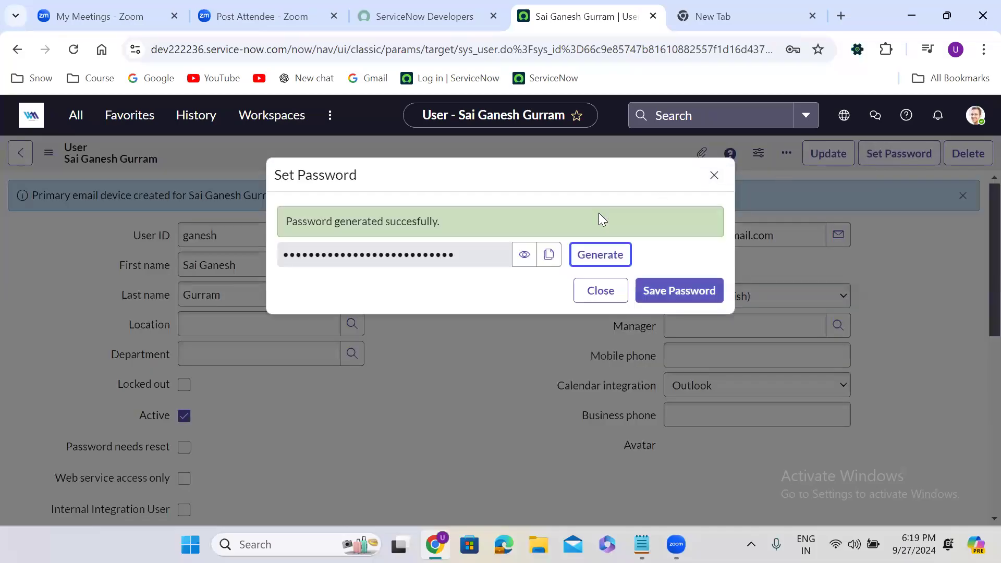
{"action": "left_click", "coordinate": [551, 256]}
{"action": "left_click", "coordinate": [681, 294]}
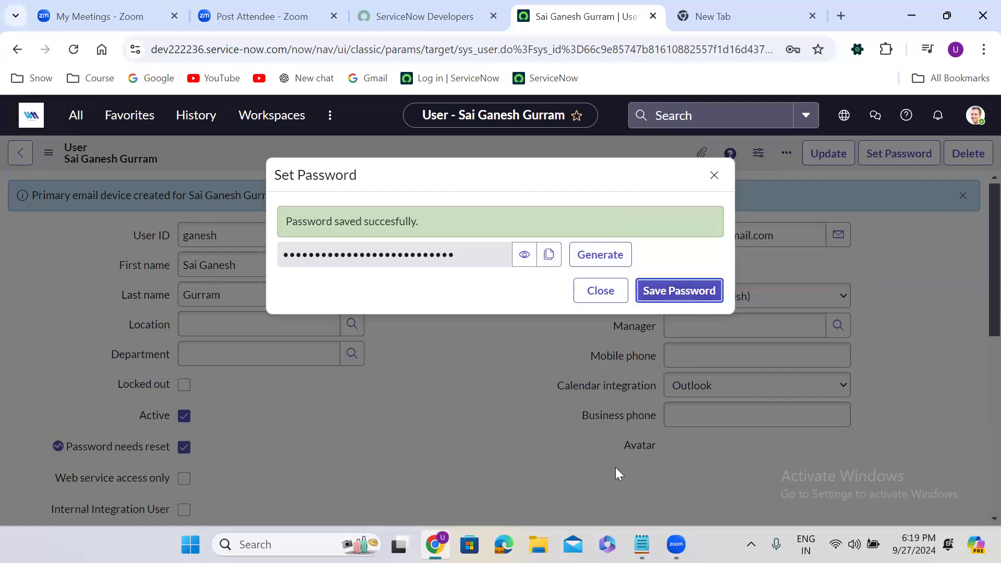
{"action": "left_click", "coordinate": [642, 545]}
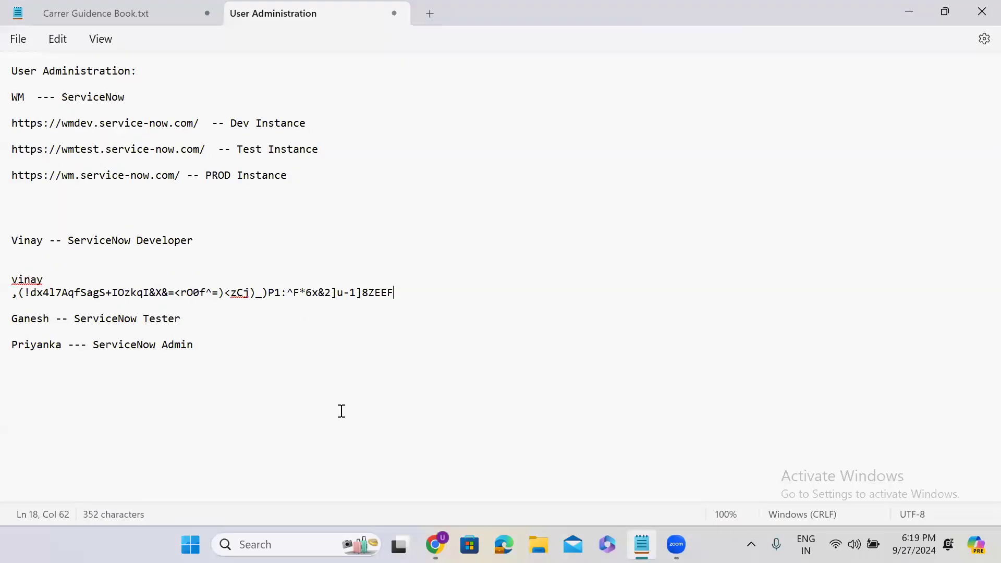
Note the tester's user ID and the pasted password beneath the Tester line in Notepad
{"action": "left_click", "coordinate": [194, 321]}
{"action": "key", "text": "Return"}
{"action": "key", "text": "Return"}
{"action": "type", "text": "ga"}
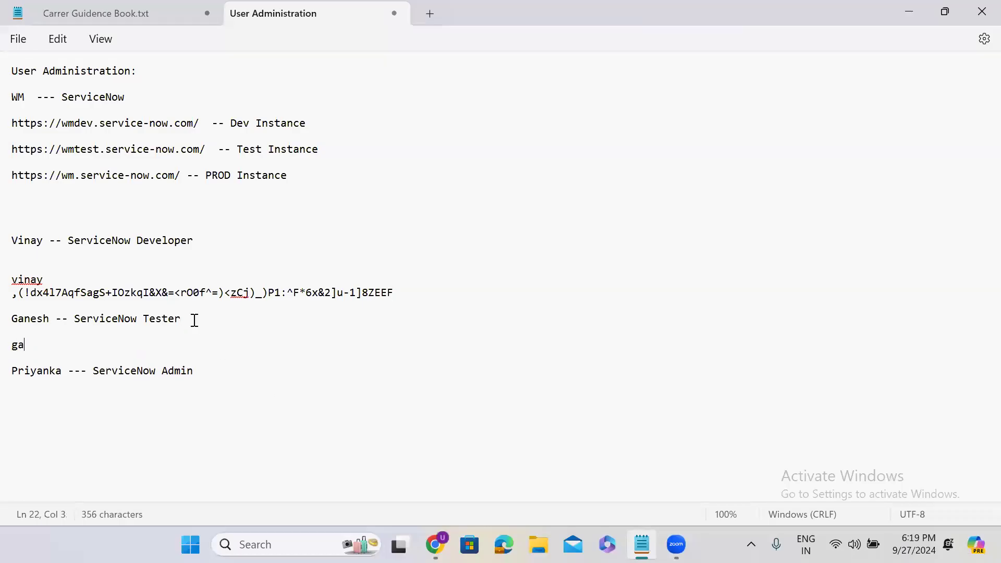
{"action": "type", "text": "nesh"}
{"action": "key", "text": "Return"}
{"action": "key", "text": "ctrl+v"}
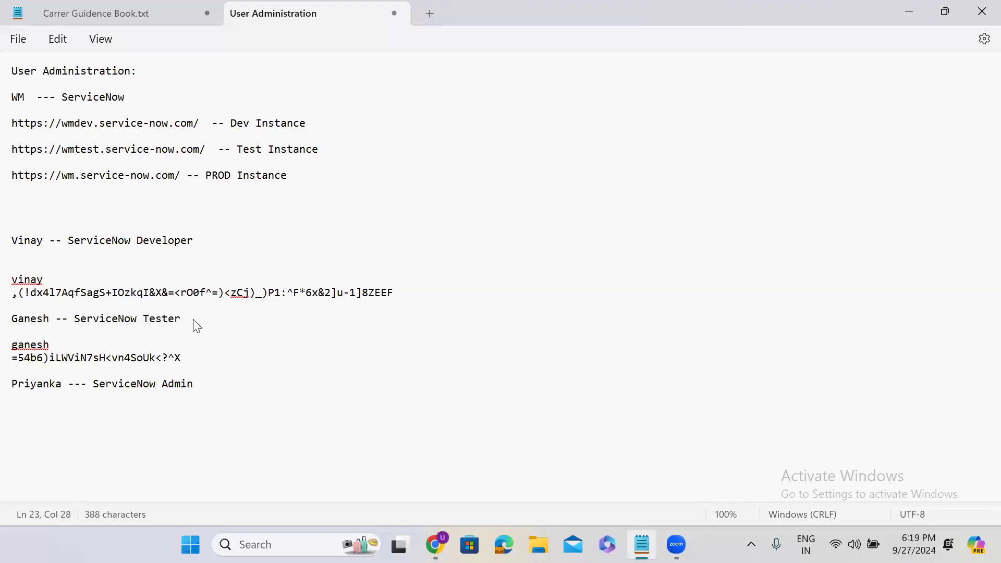
{"action": "left_click", "coordinate": [907, 14]}
Close the password dialog and open a new User record from the Users list
{"action": "left_click", "coordinate": [608, 288]}
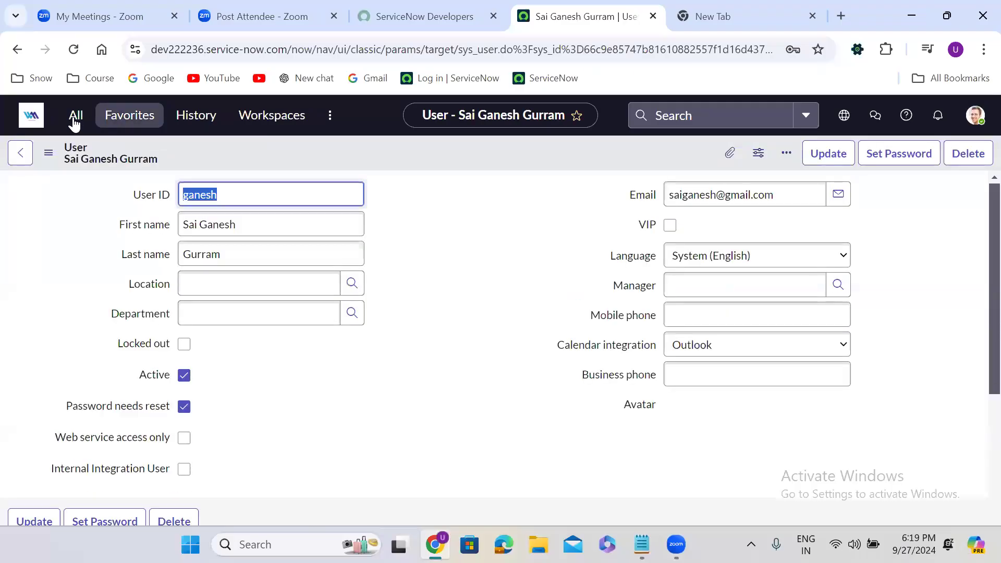
{"action": "left_click", "coordinate": [74, 119]}
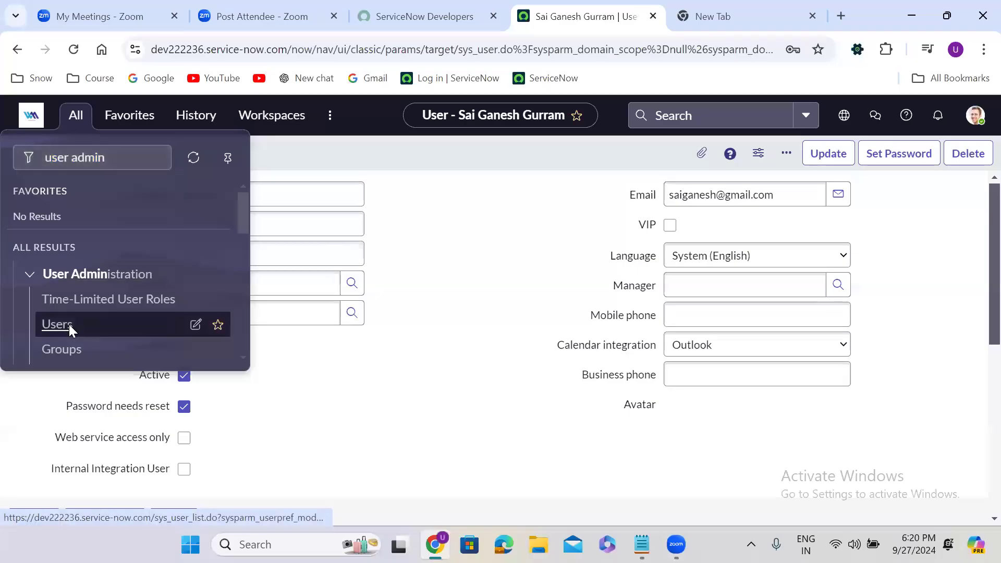
{"action": "left_click", "coordinate": [69, 325]}
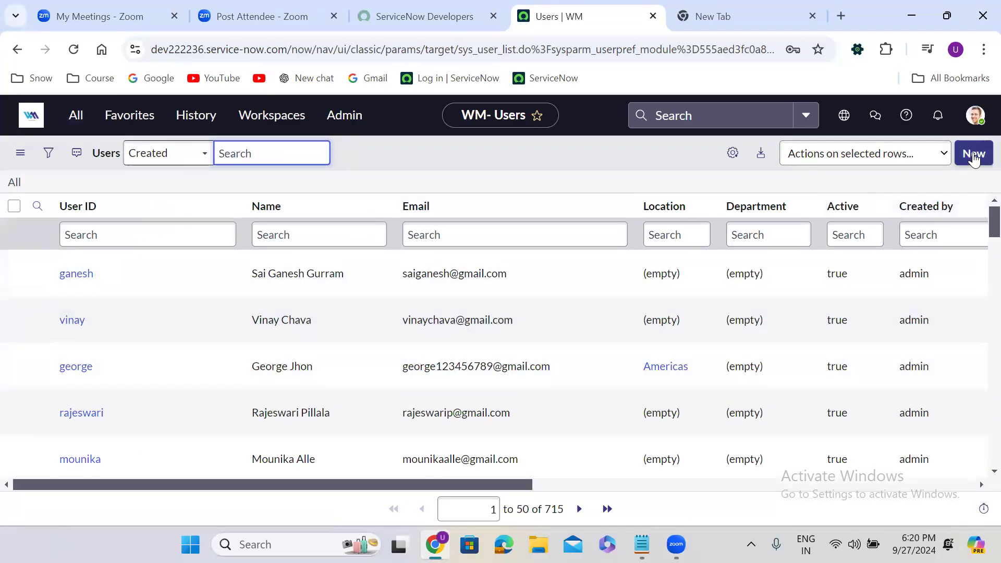
{"action": "left_click", "coordinate": [974, 155]}
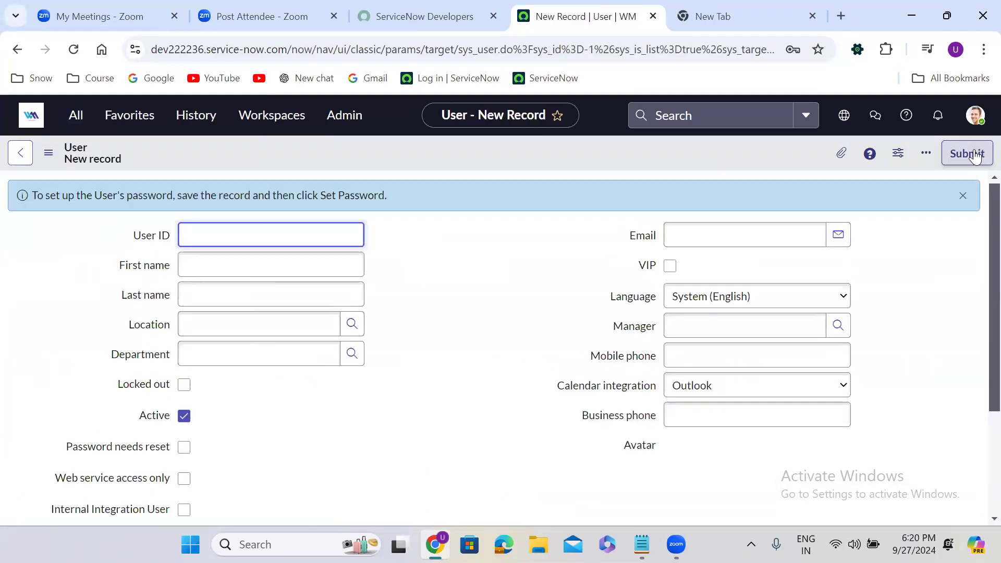
Fill in the third user's ID, first name, last name and e-mail address, fixing a typo
{"action": "type", "text": "priyanka"}
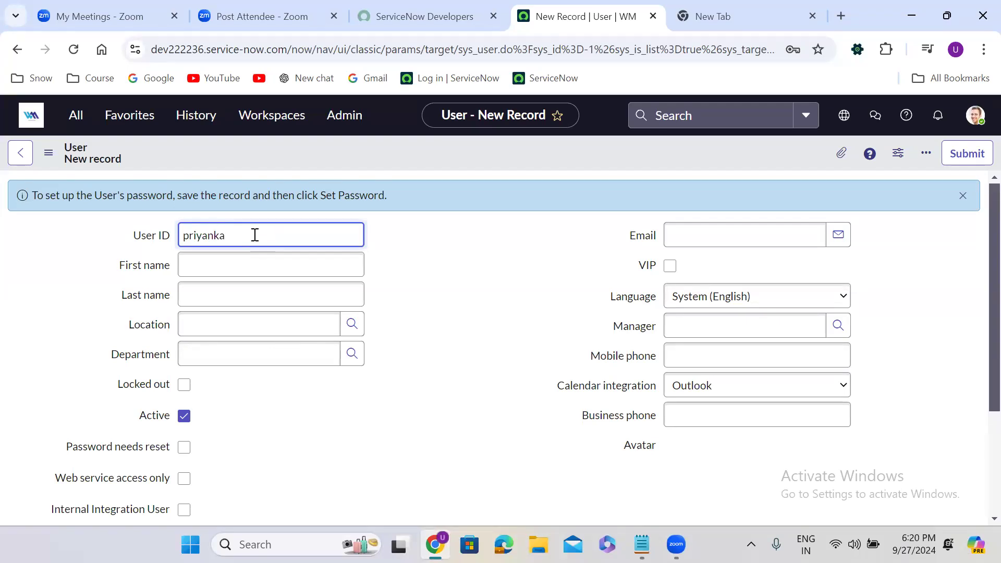
{"action": "left_click", "coordinate": [244, 274]}
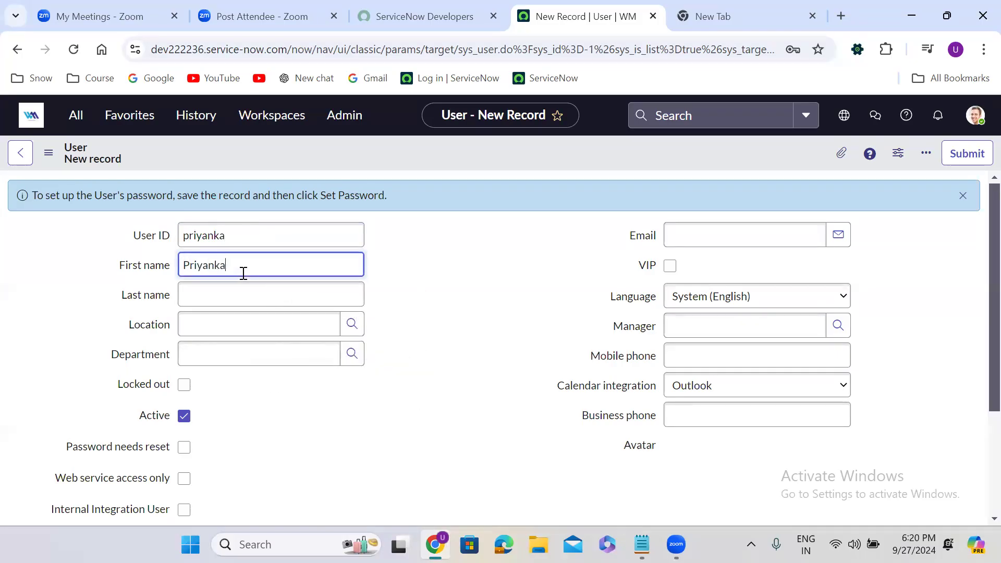
{"action": "left_click", "coordinate": [246, 296]}
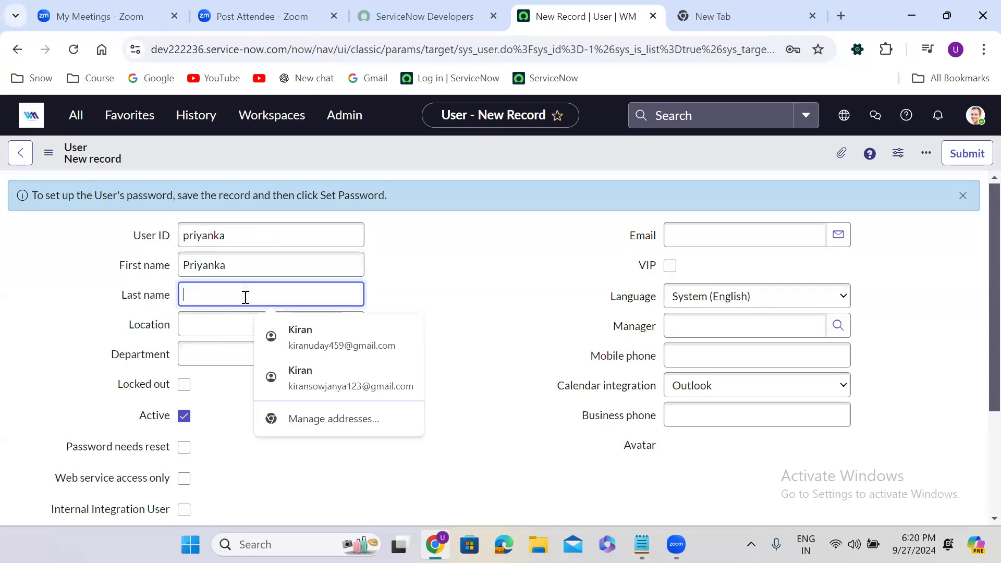
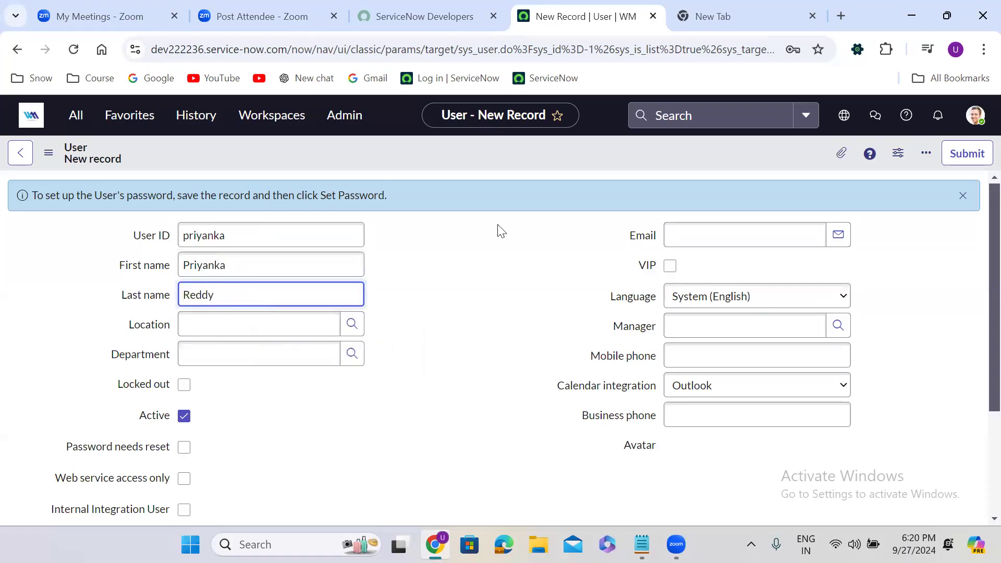
{"action": "left_click", "coordinate": [688, 232]}
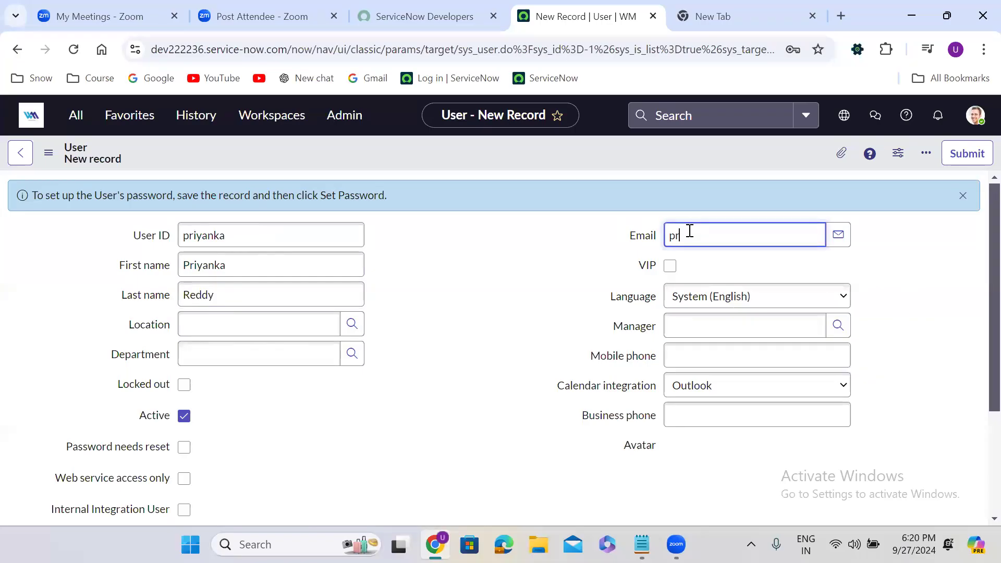
{"action": "left_click", "coordinate": [424, 372]}
{"action": "right_click", "coordinate": [424, 152]}
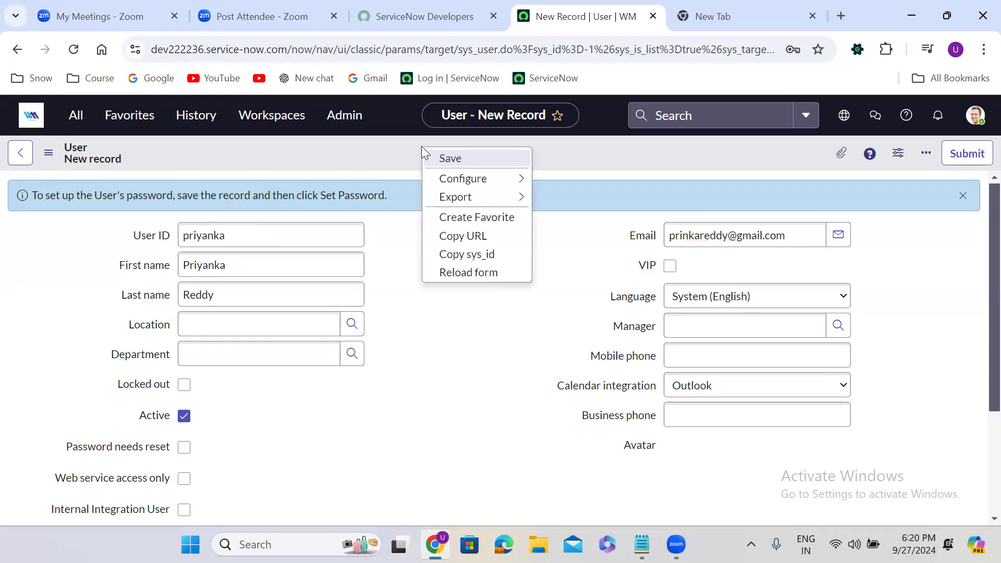
Save the admin user and give it a generated, copied password requiring reset
{"action": "left_click", "coordinate": [457, 158]}
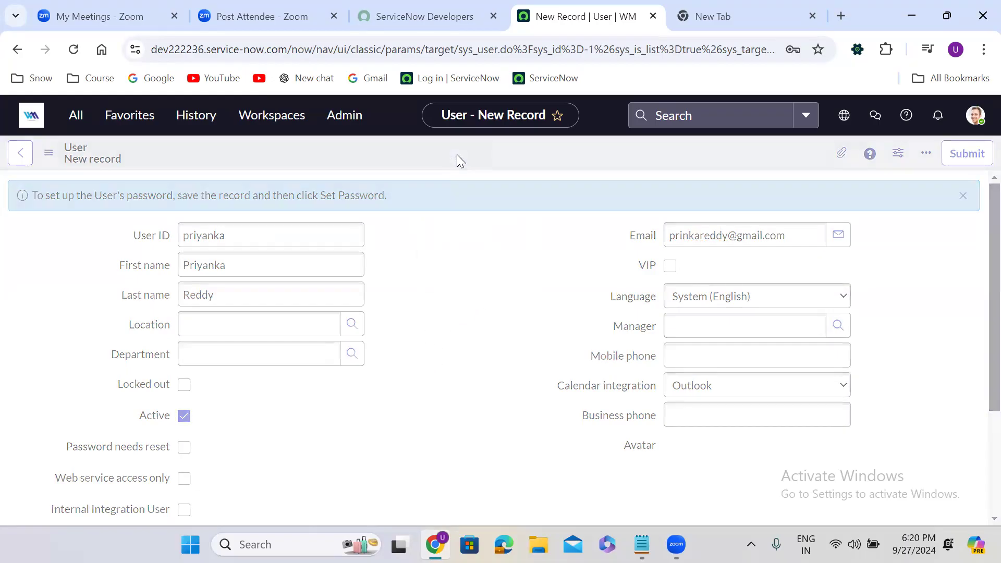
{"action": "left_click", "coordinate": [898, 152]}
{"action": "left_click", "coordinate": [610, 218]}
{"action": "left_click", "coordinate": [548, 257]}
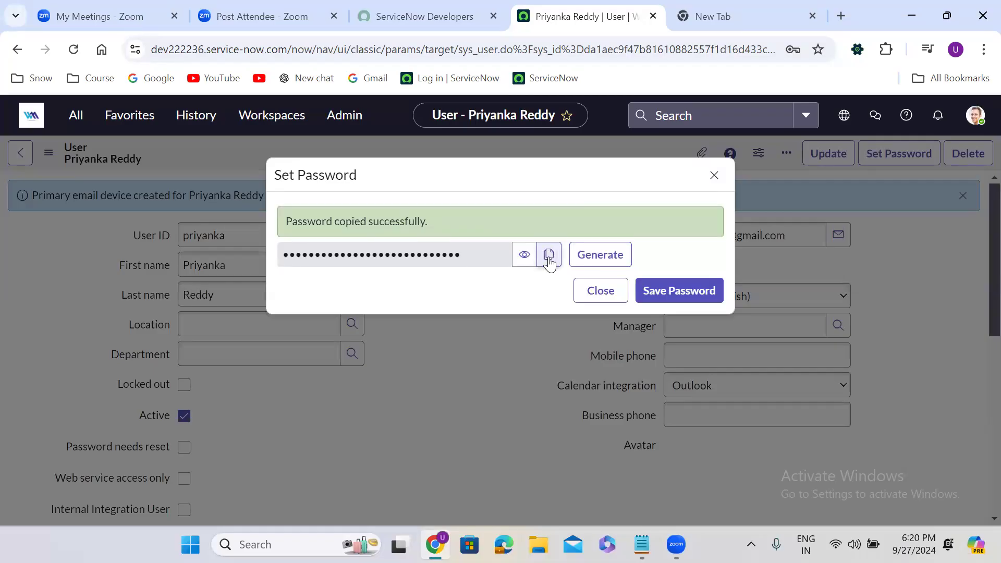
{"action": "left_click", "coordinate": [678, 292]}
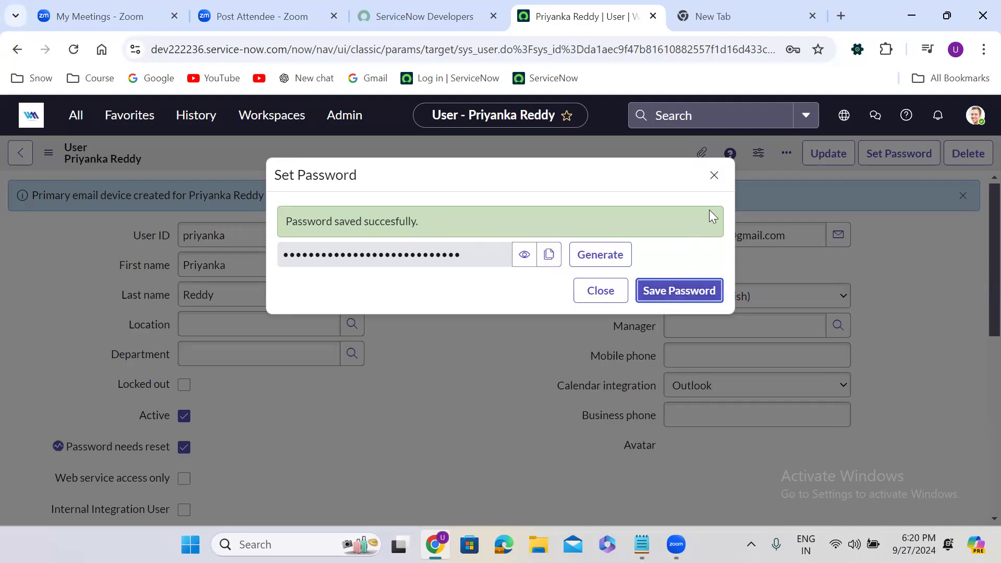
{"action": "left_click", "coordinate": [715, 177]}
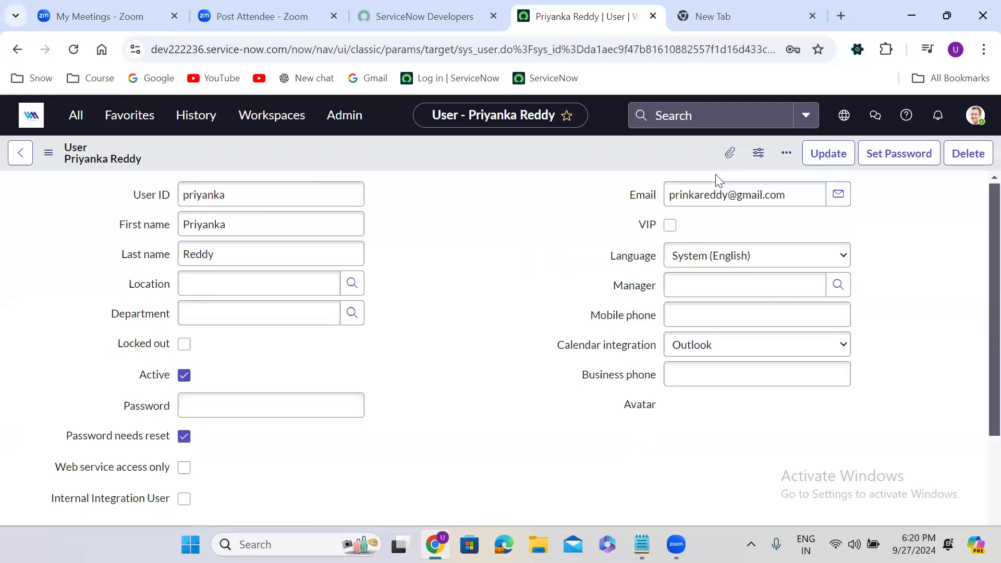
{"action": "left_click", "coordinate": [471, 278]}
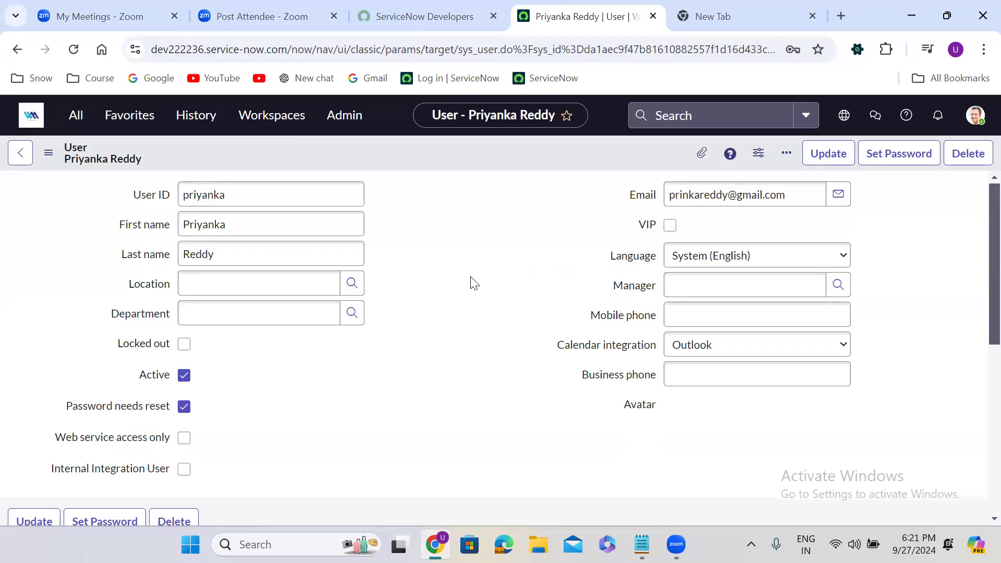
{"action": "left_click", "coordinate": [235, 199]}
Note the admin user's lowercase ID and the pasted password beneath the Admin entry
{"action": "key", "text": "alt+Tab"}
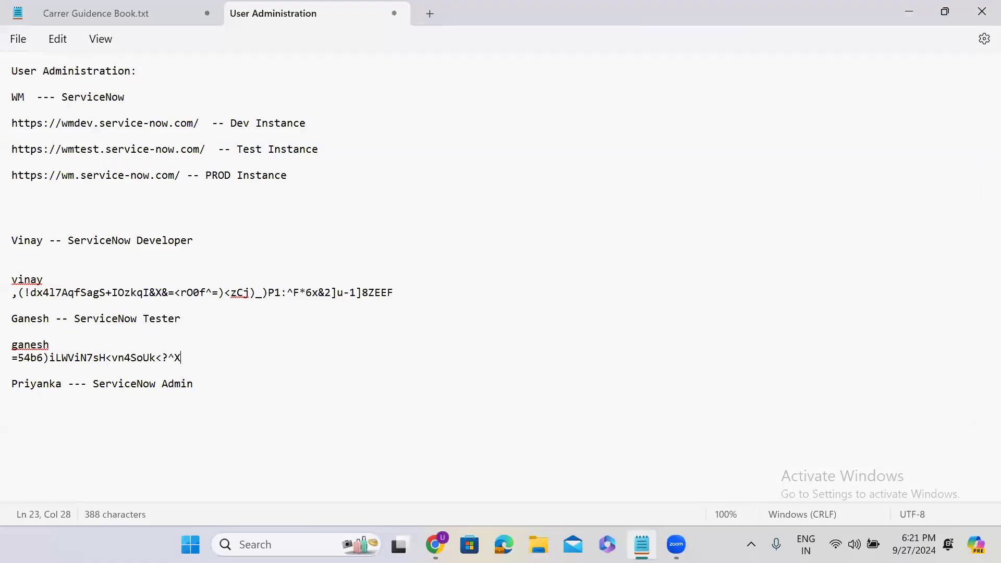
{"action": "left_click", "coordinate": [218, 393]}
{"action": "key", "text": "Return"}
{"action": "key", "text": "Return"}
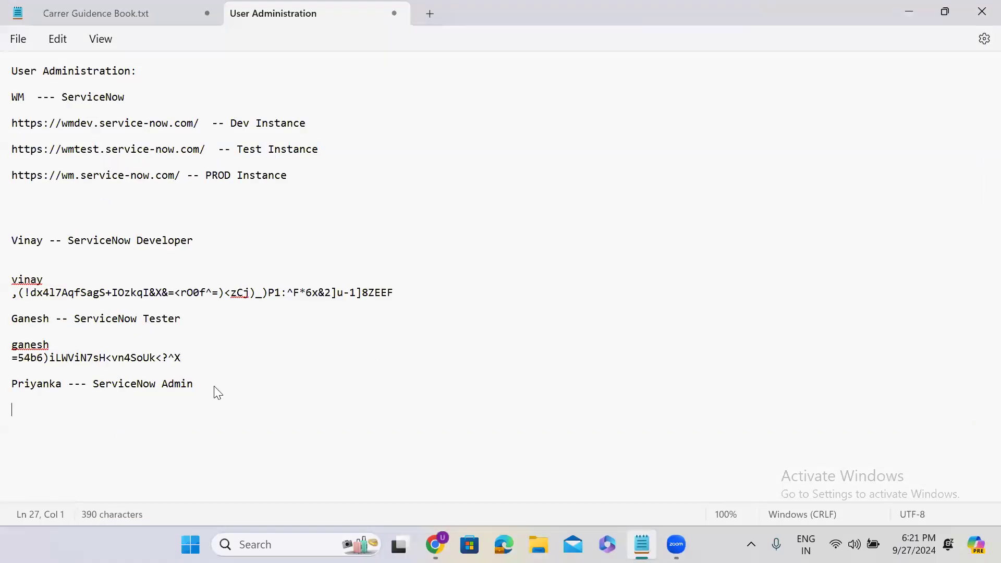
{"action": "type", "text": "priyanka"}
{"action": "key", "text": "Return"}
{"action": "left_click", "coordinate": [19, 409]}
{"action": "key", "text": "BackSpace"}
{"action": "type", "text": "p"}
{"action": "key", "text": "Down"}
{"action": "key", "text": "ctrl+v"}
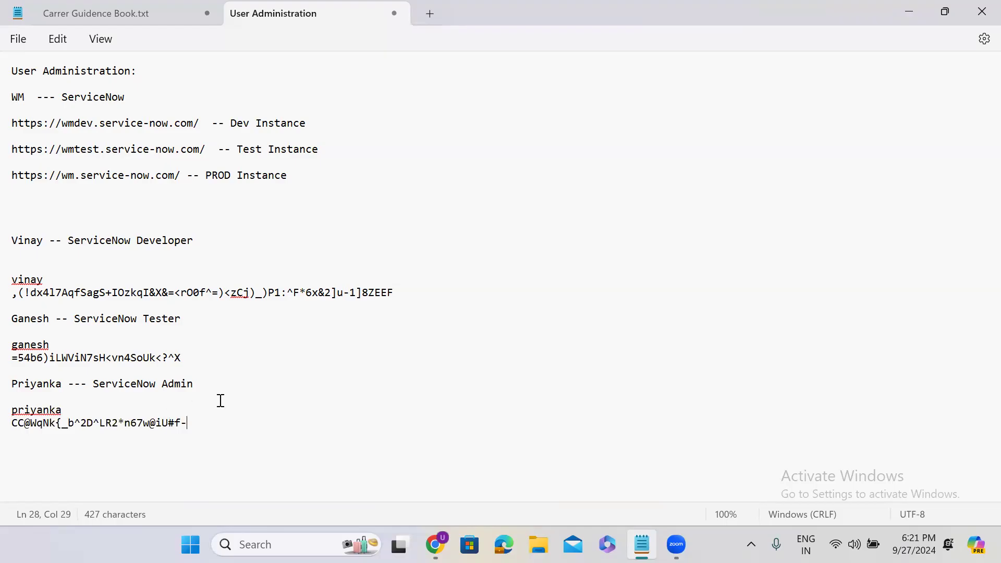
{"action": "left_click", "coordinate": [909, 16]}
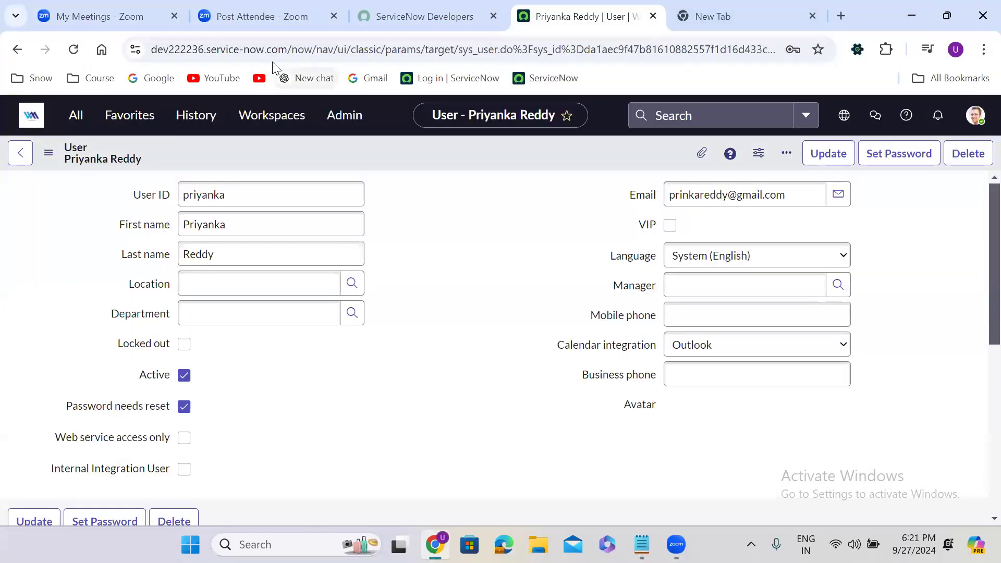
{"action": "left_click_drag", "start_coordinate": [263, 49], "coordinate": [150, 57]}
{"action": "key", "text": "ctrl+c"}
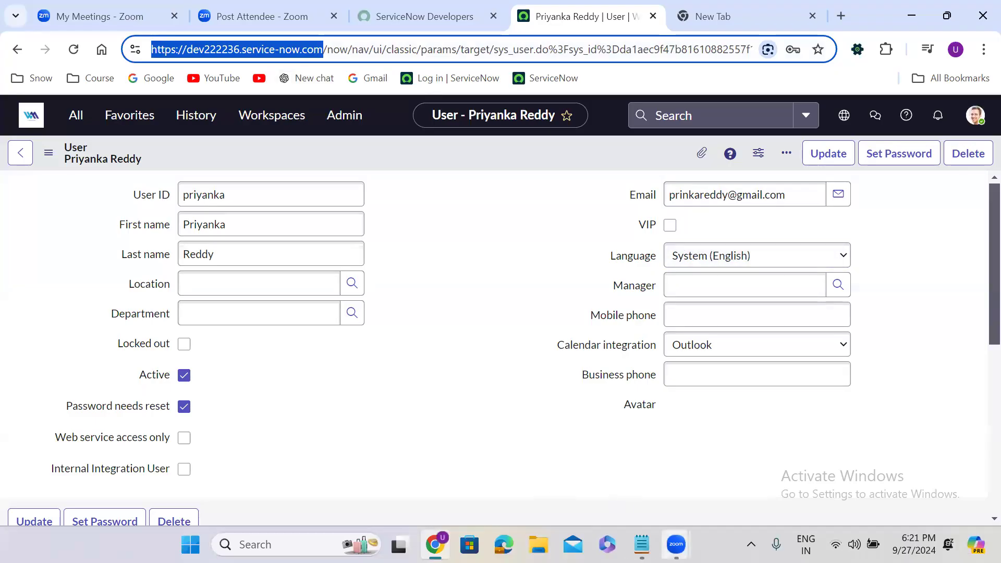
{"action": "left_click", "coordinate": [642, 544]}
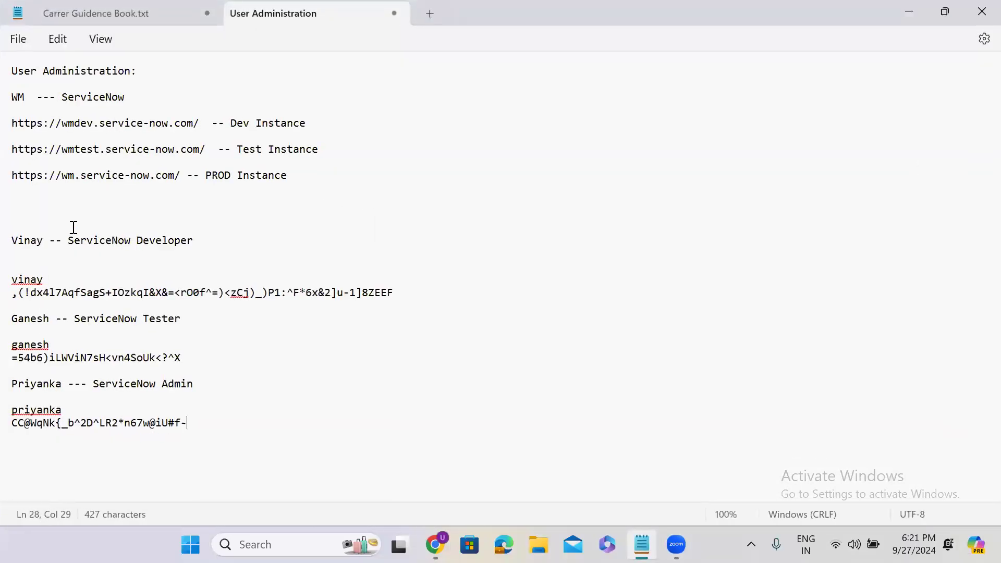
{"action": "left_click", "coordinate": [30, 222]}
{"action": "key", "text": "Return"}
{"action": "key", "text": "ctrl+v"}
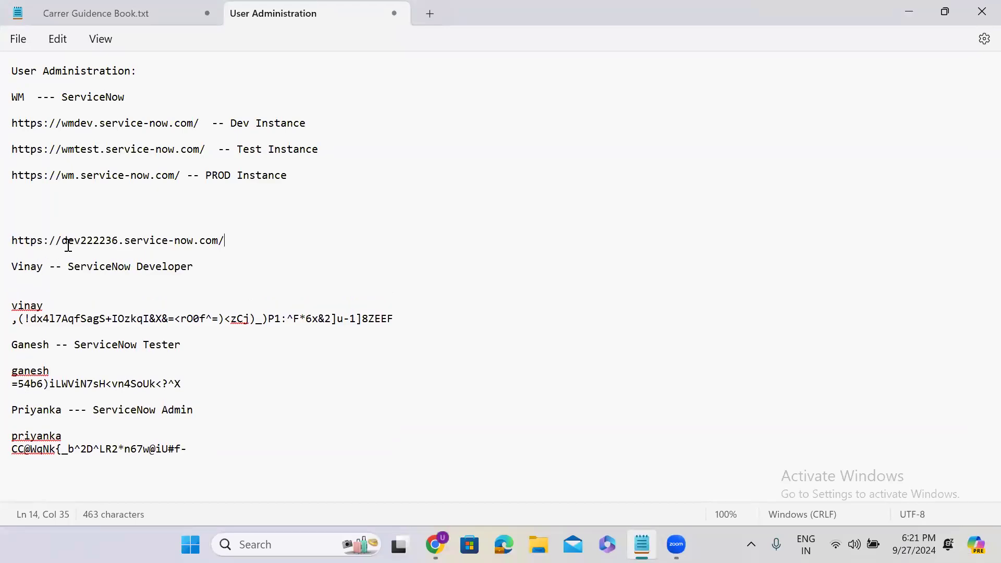
{"action": "triple_click", "coordinate": [118, 241]}
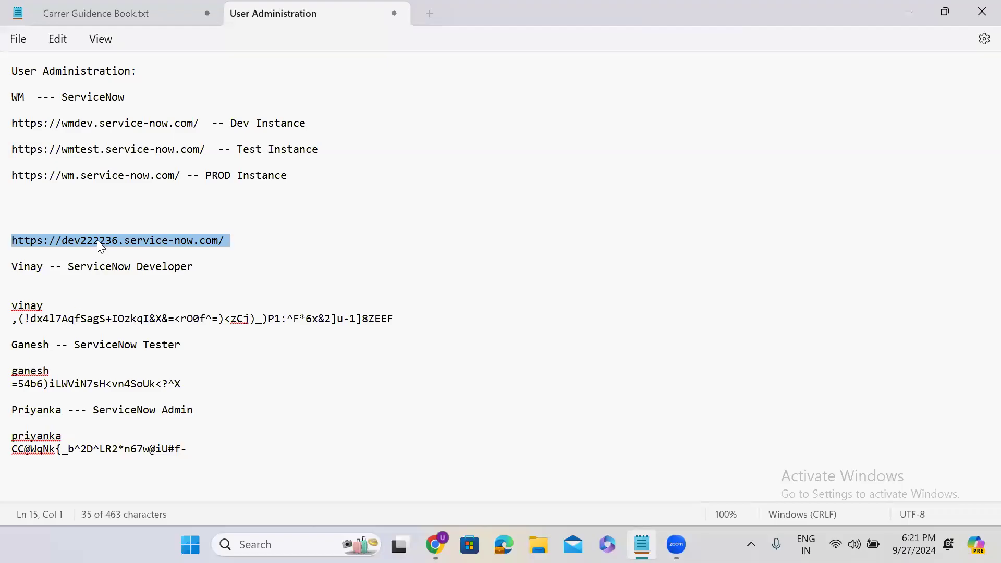
{"action": "triple_click", "coordinate": [98, 242]}
{"action": "key", "text": "ctrl+c"}
Load dev222236.service-now.com/ in a new incognito window and switch the login page to English
{"action": "left_click", "coordinate": [908, 12]}
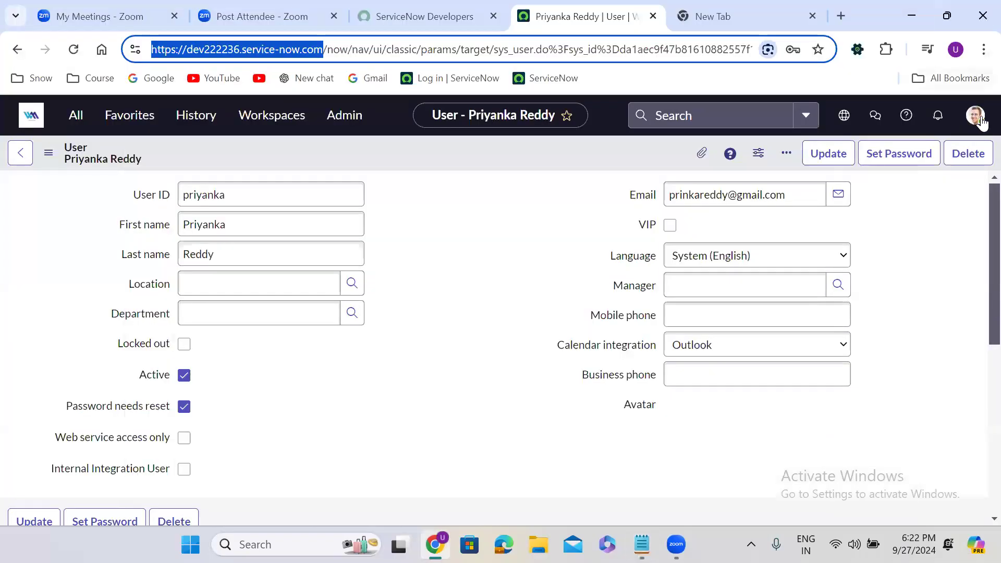
{"action": "left_click", "coordinate": [984, 49]}
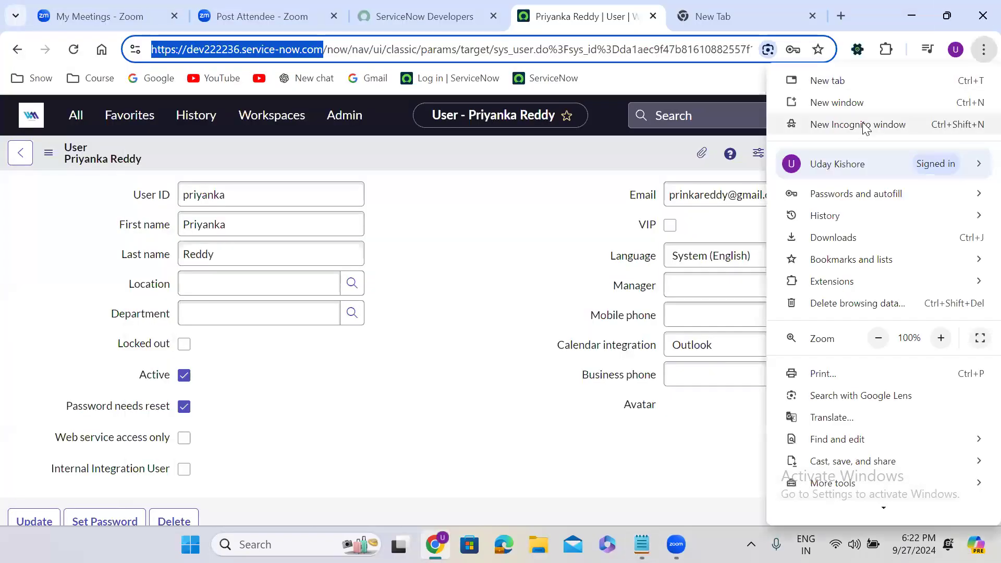
{"action": "left_click", "coordinate": [864, 130]}
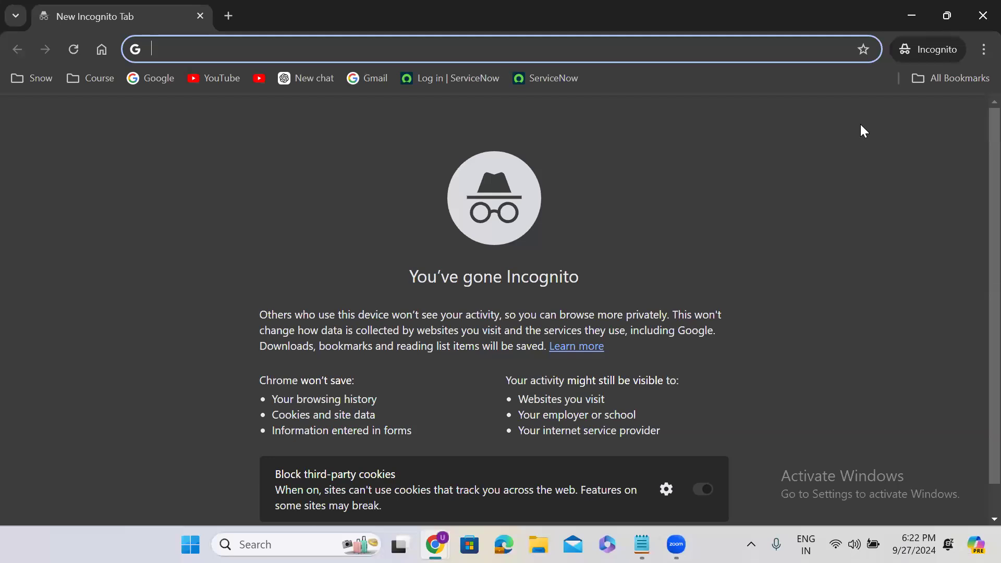
{"action": "key", "text": "ctrl+v"}
{"action": "type", "text": "/"}
{"action": "key", "text": "Return"}
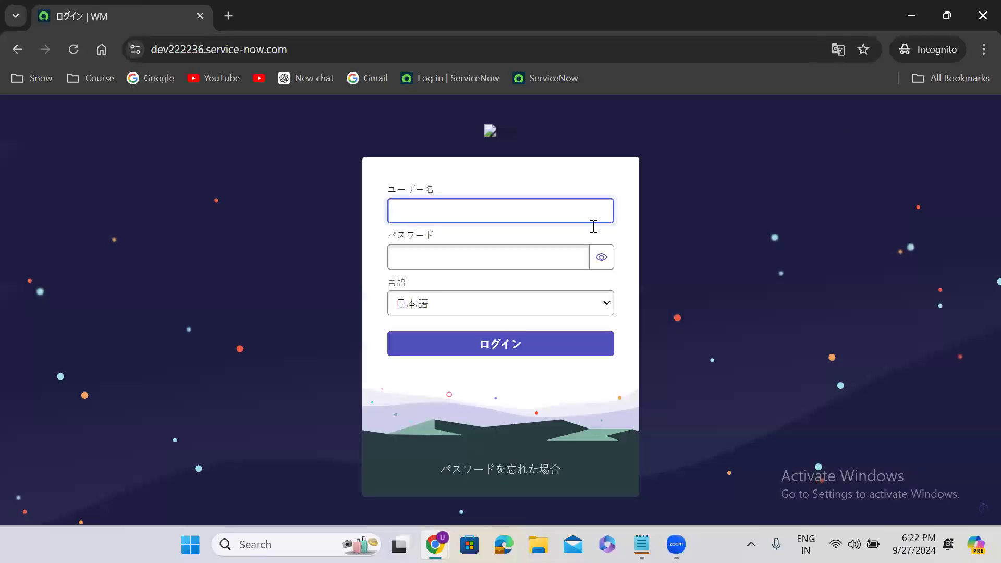
{"action": "left_click", "coordinate": [446, 309]}
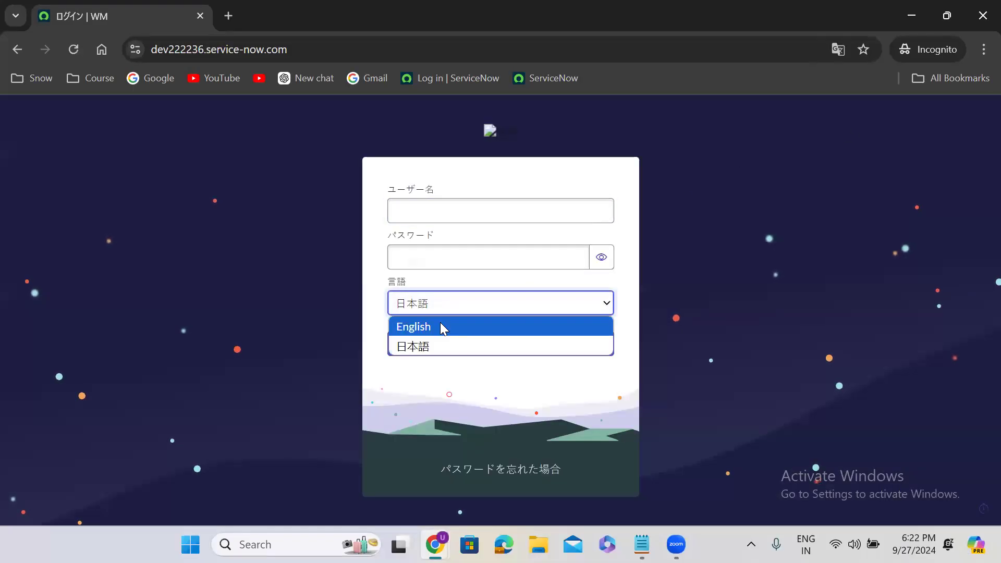
{"action": "left_click", "coordinate": [443, 328]}
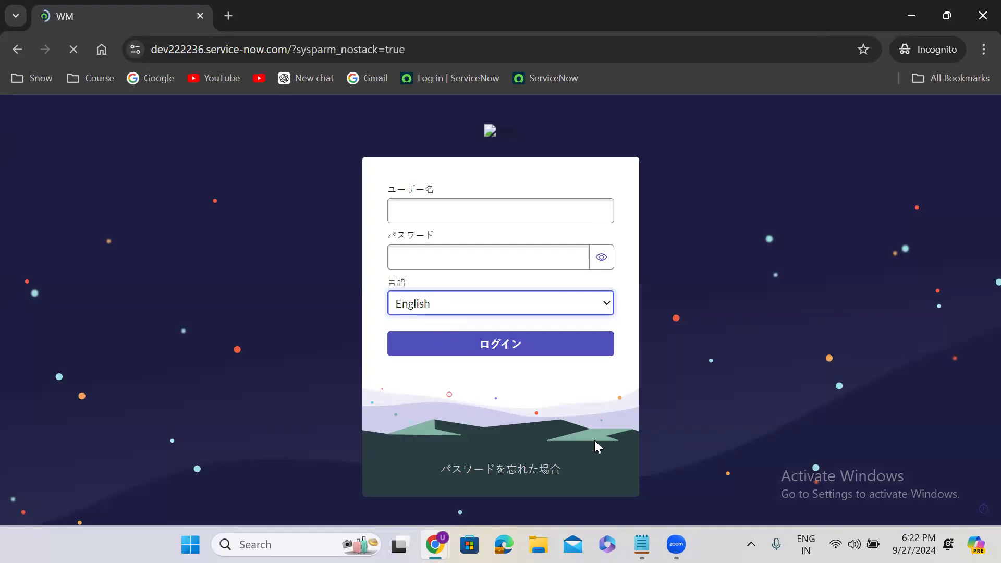
Log in as the developer user with the noted initial password, then paste it as current password
{"action": "key", "text": "alt+Tab"}
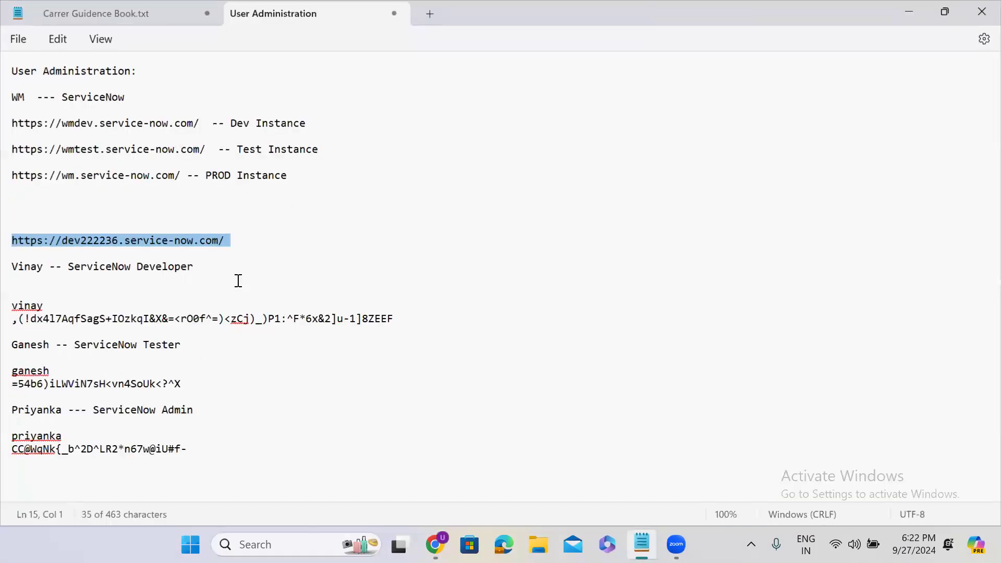
{"action": "left_click_drag", "start_coordinate": [14, 322], "coordinate": [395, 317]}
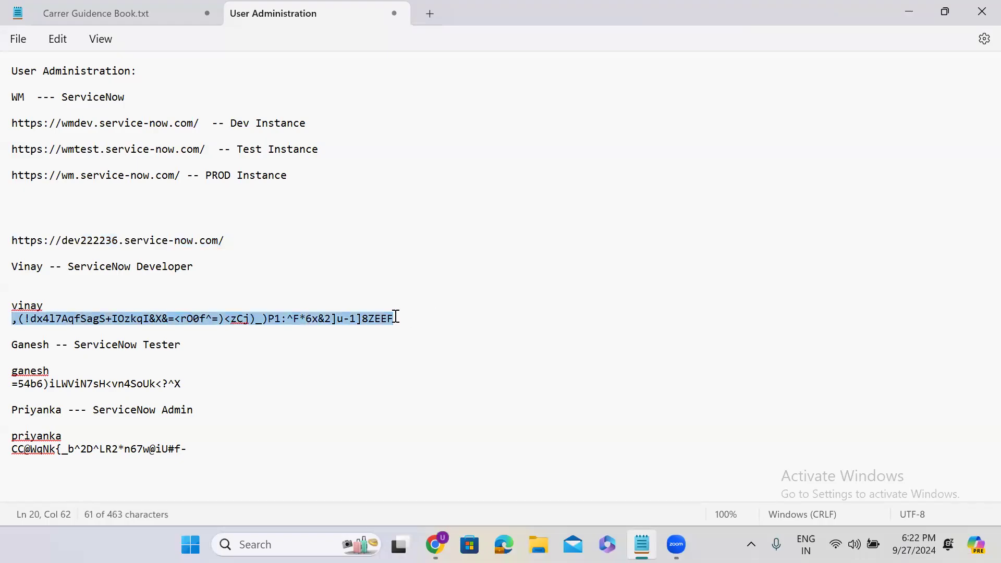
{"action": "left_click", "coordinate": [913, 11]}
{"action": "type", "text": "vinay"}
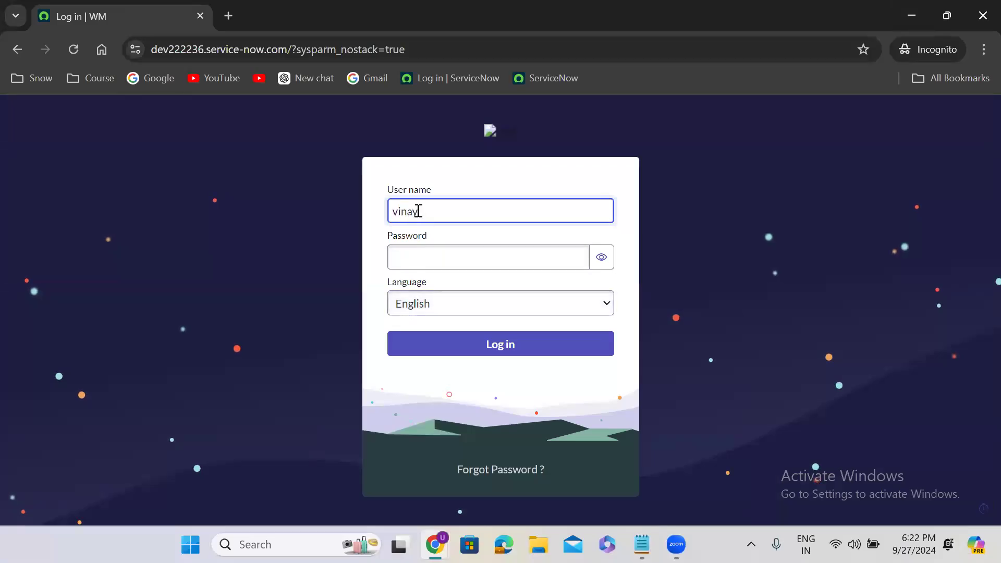
{"action": "left_click", "coordinate": [423, 258]}
{"action": "key", "text": "ctrl+v"}
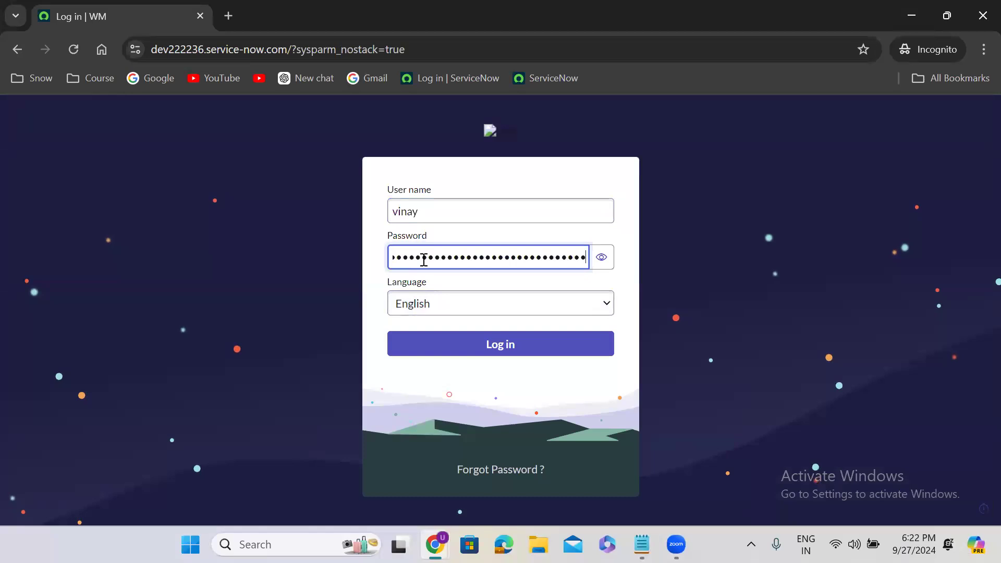
{"action": "left_click", "coordinate": [475, 344]}
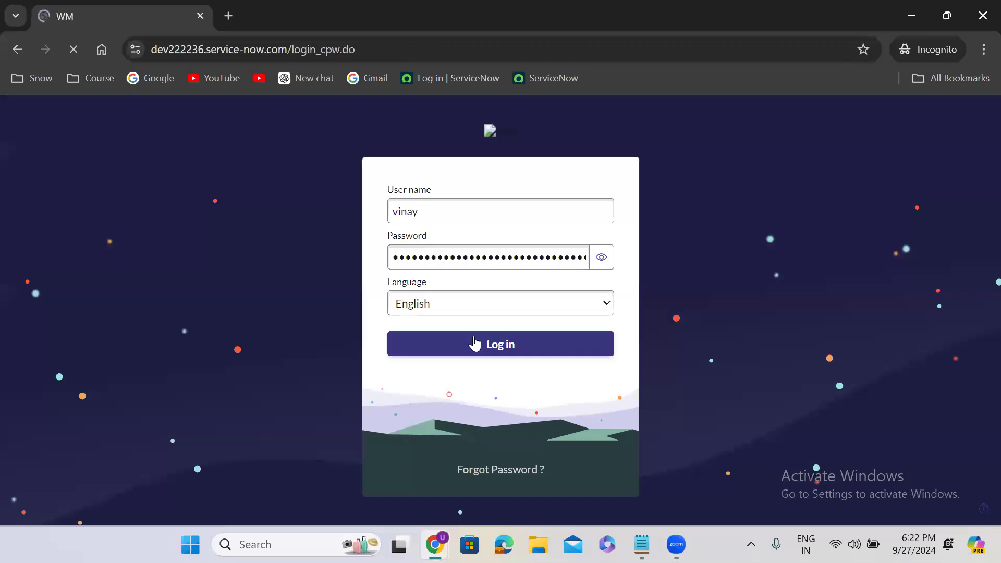
{"action": "left_click", "coordinate": [436, 330]}
{"action": "key", "text": "ctrl+v"}
Enter the developer user's new password in both New and Confirm fields and submit the change
{"action": "left_click", "coordinate": [545, 425]}
{"action": "scroll", "coordinate": [545, 425], "scroll_direction": "down", "scroll_amount": 5}
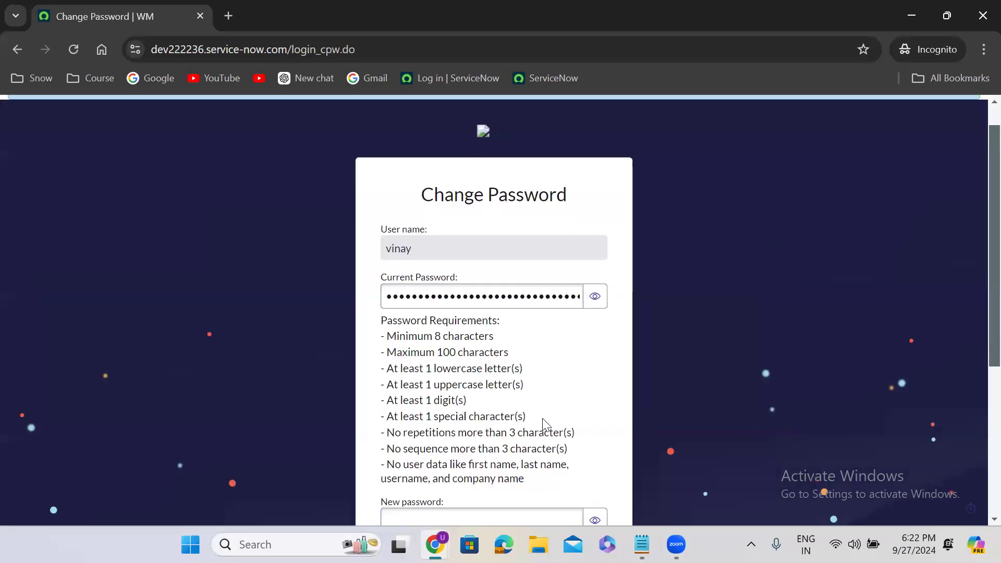
{"action": "left_click", "coordinate": [451, 274]}
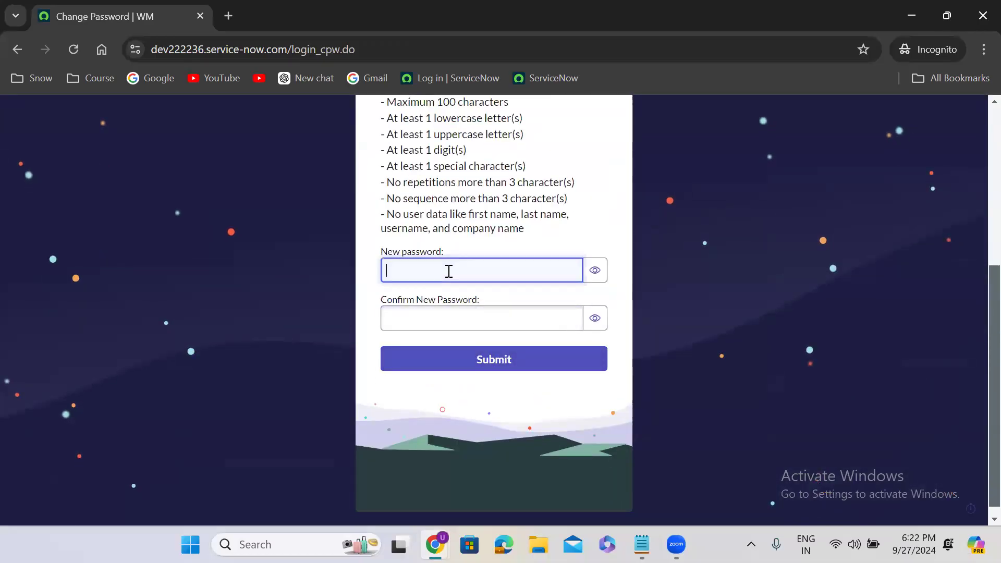
{"action": "type", "text": "••••••••"}
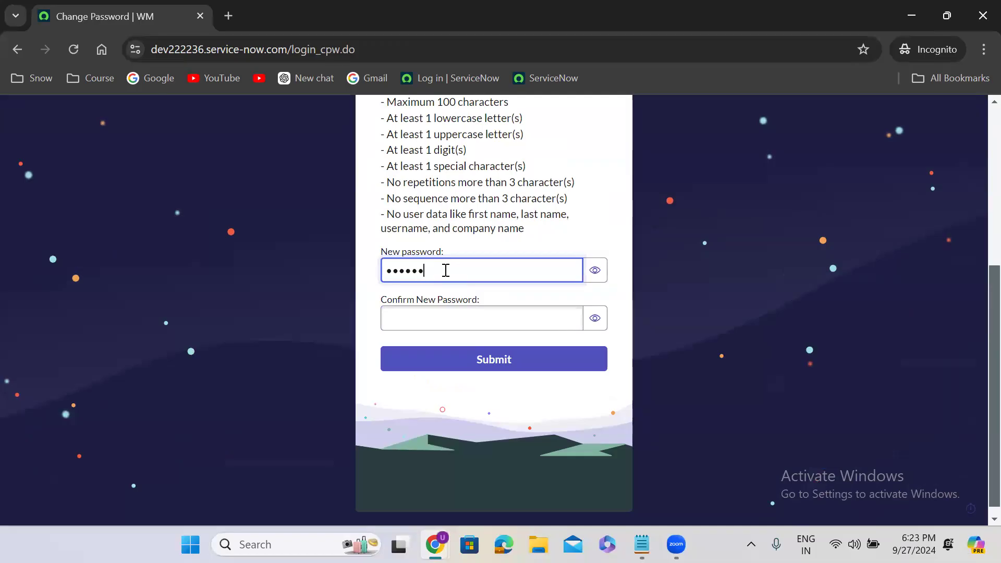
{"action": "left_click", "coordinate": [438, 320]}
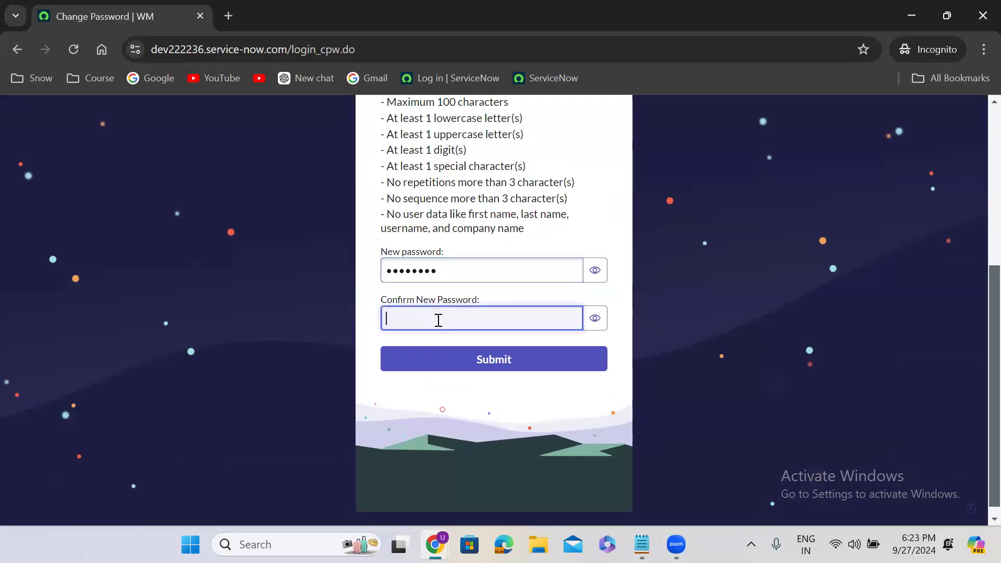
{"action": "type", "text": "••••••••"}
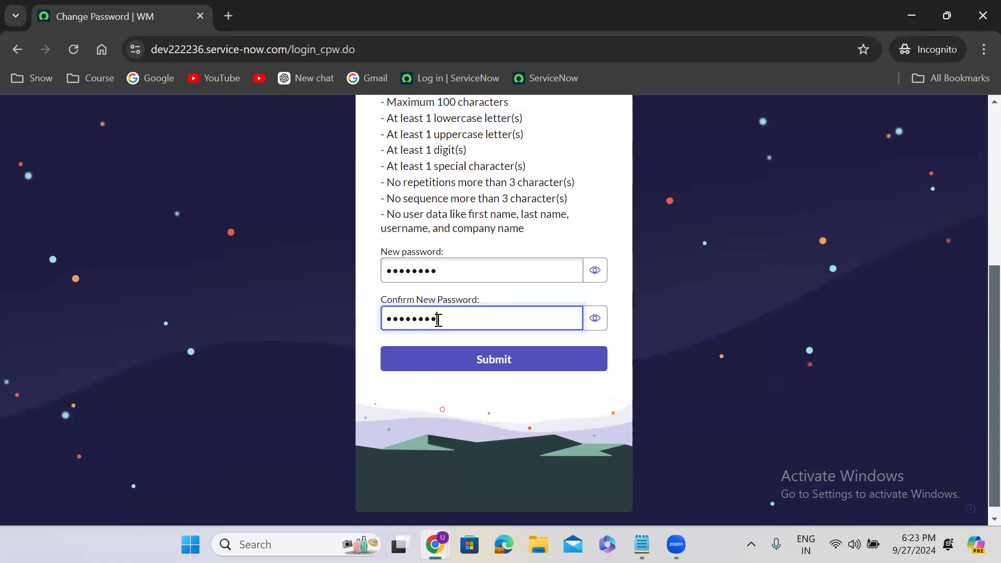
{"action": "left_click", "coordinate": [480, 363]}
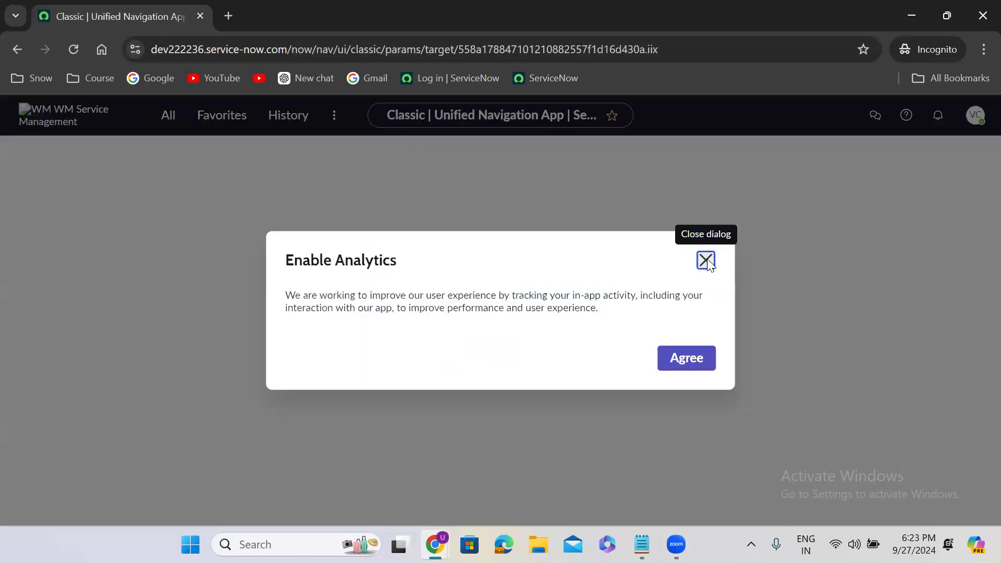
Dismiss the Enable Analytics and Work your way first-login dialogs
{"action": "left_click", "coordinate": [706, 260]}
{"action": "left_click", "coordinate": [976, 119]}
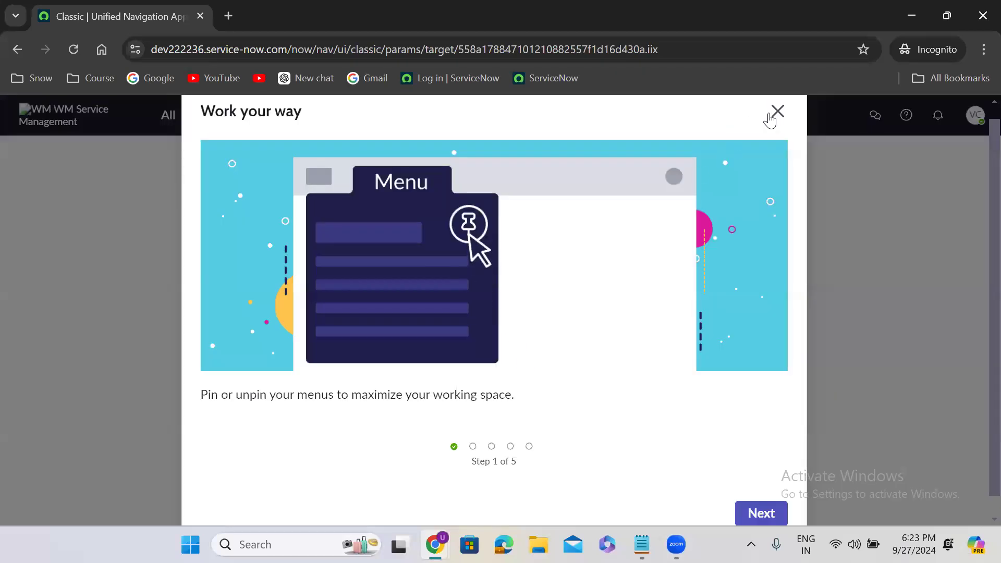
{"action": "left_click", "coordinate": [772, 118]}
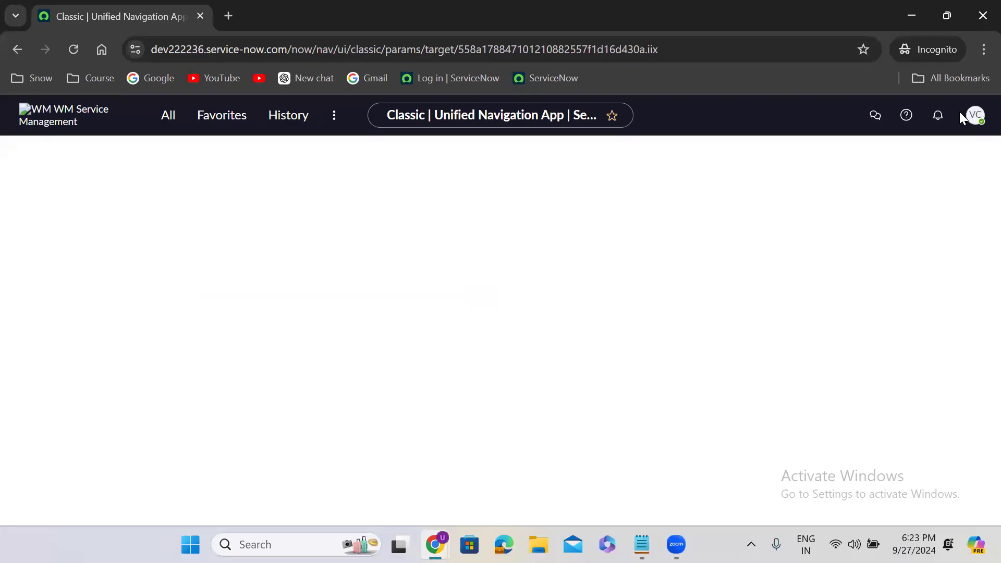
Collapse Self-Service in the All navigator, then log the developer user out
{"action": "left_click", "coordinate": [166, 124]}
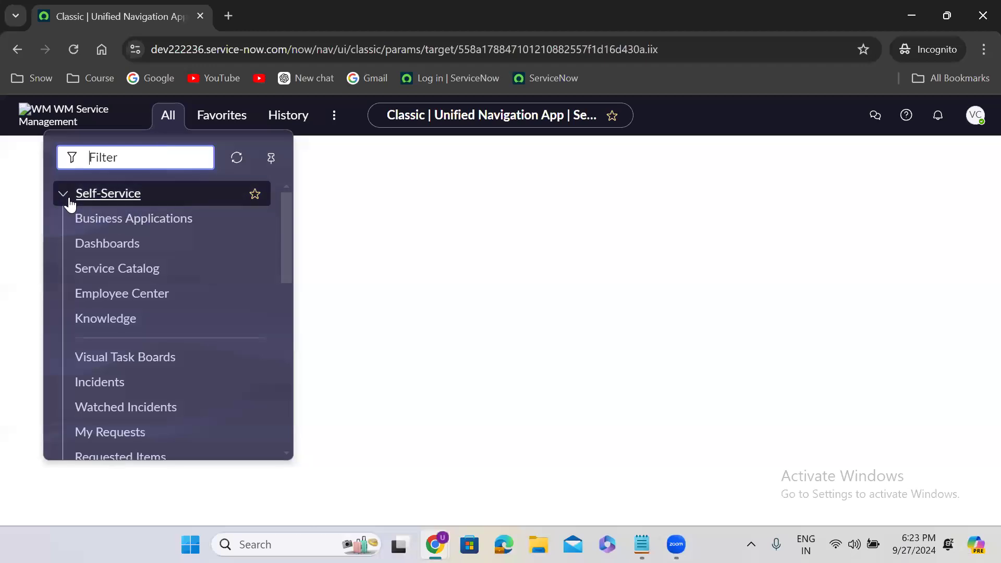
{"action": "left_click", "coordinate": [67, 201]}
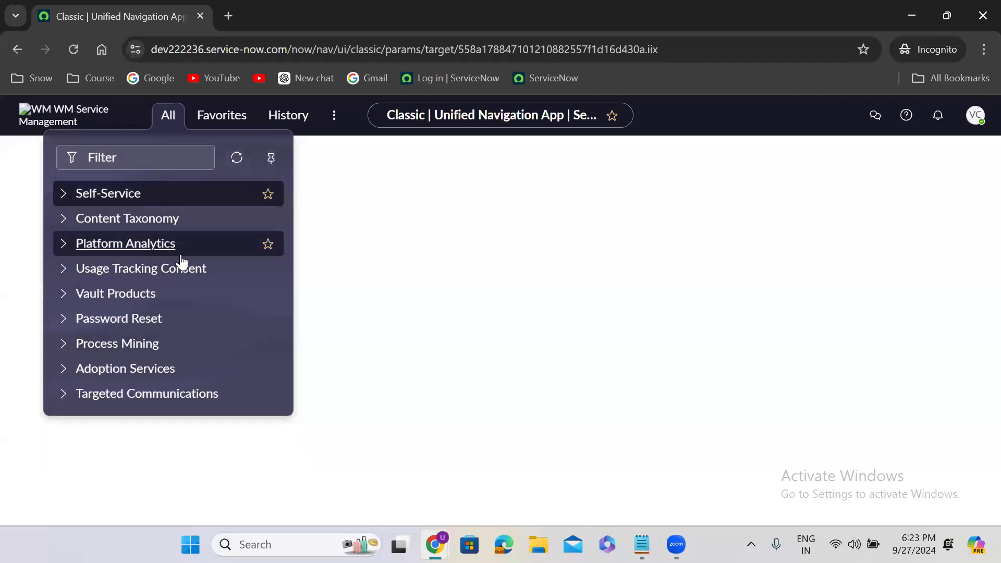
{"action": "left_click", "coordinate": [975, 117]}
{"action": "left_click", "coordinate": [833, 348]}
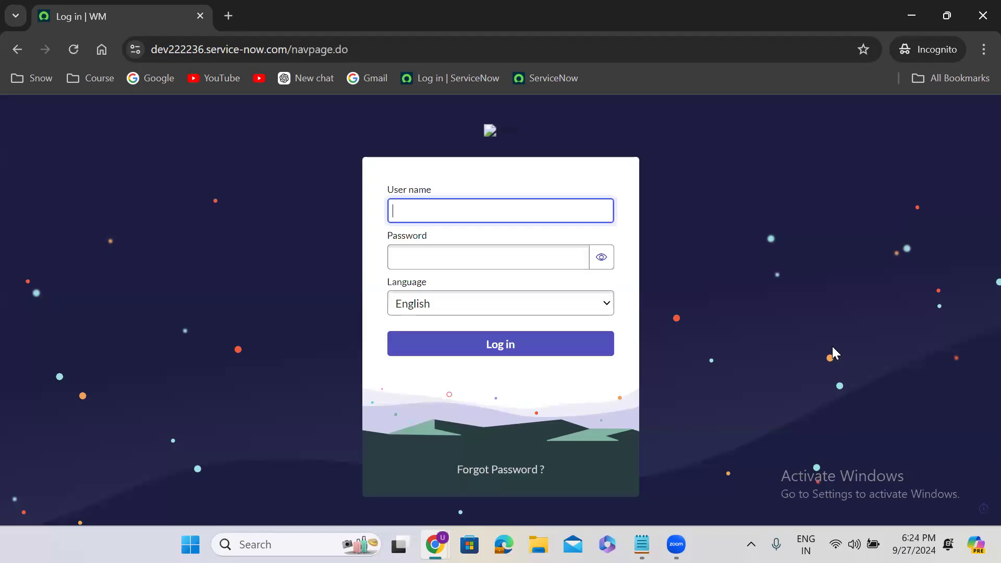
Log in as the tester user with the initial password copied from the Notepad notes
{"action": "left_click", "coordinate": [642, 544]}
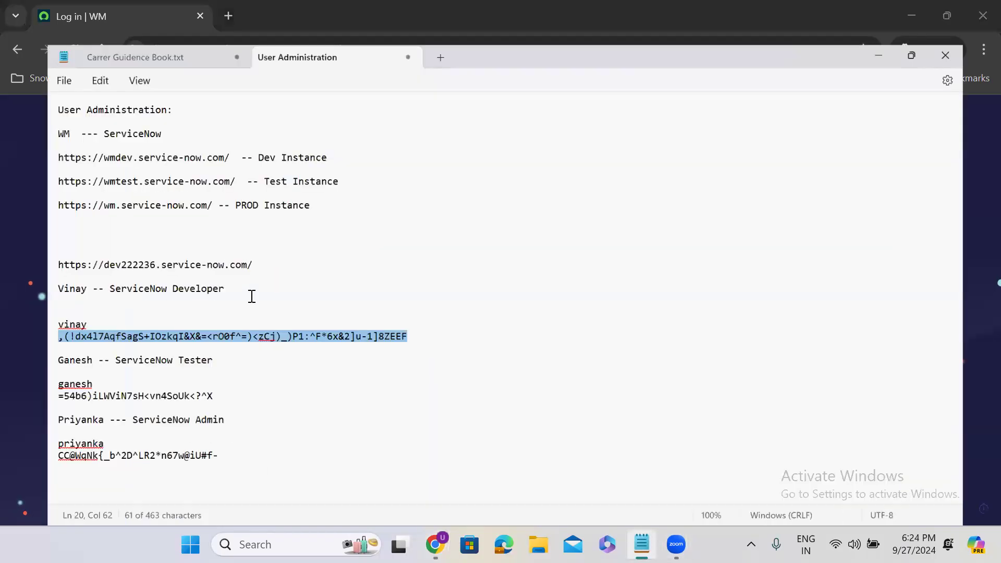
{"action": "left_click_drag", "start_coordinate": [181, 384], "coordinate": [10, 385]}
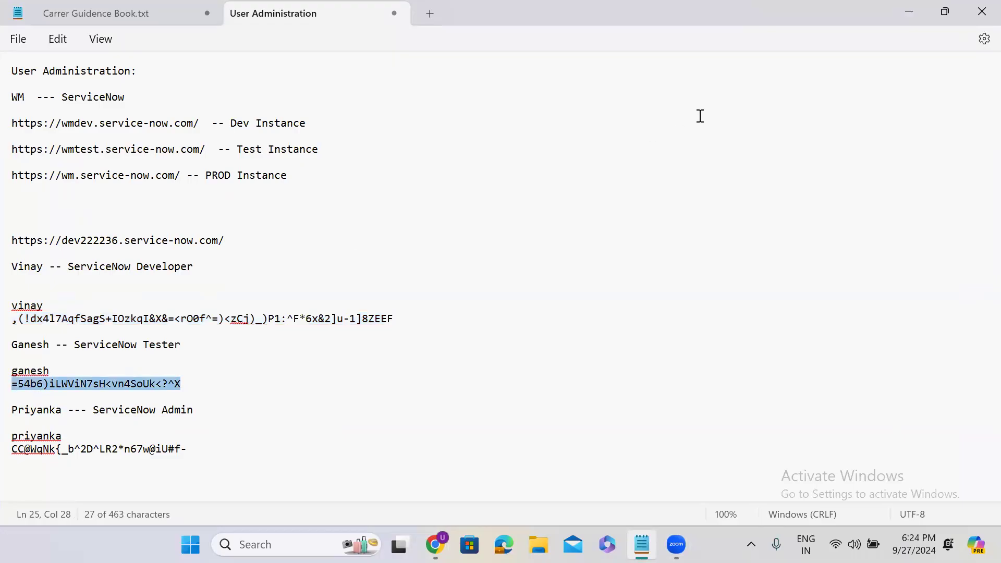
{"action": "left_click", "coordinate": [910, 13]}
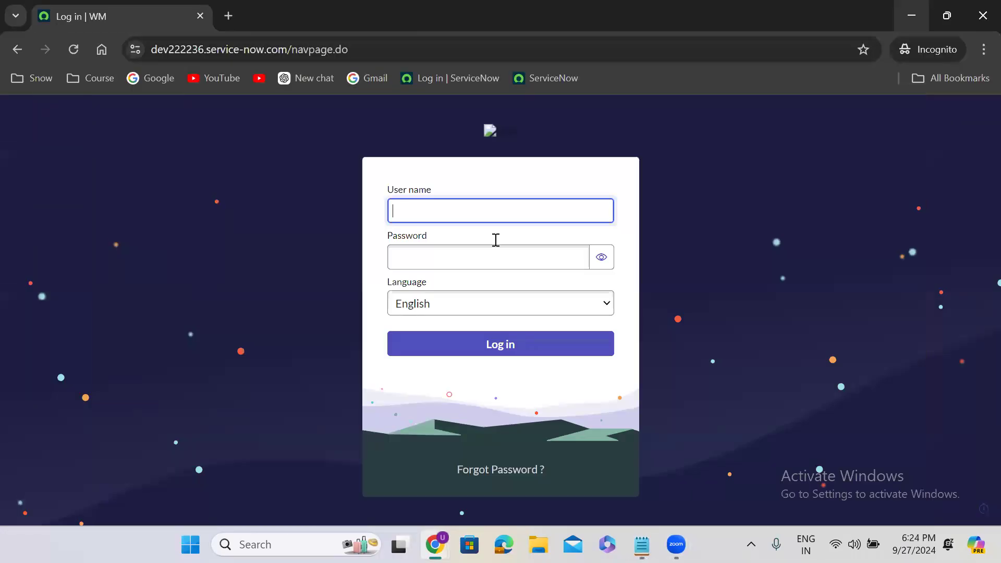
{"action": "type", "text": "ganesh"}
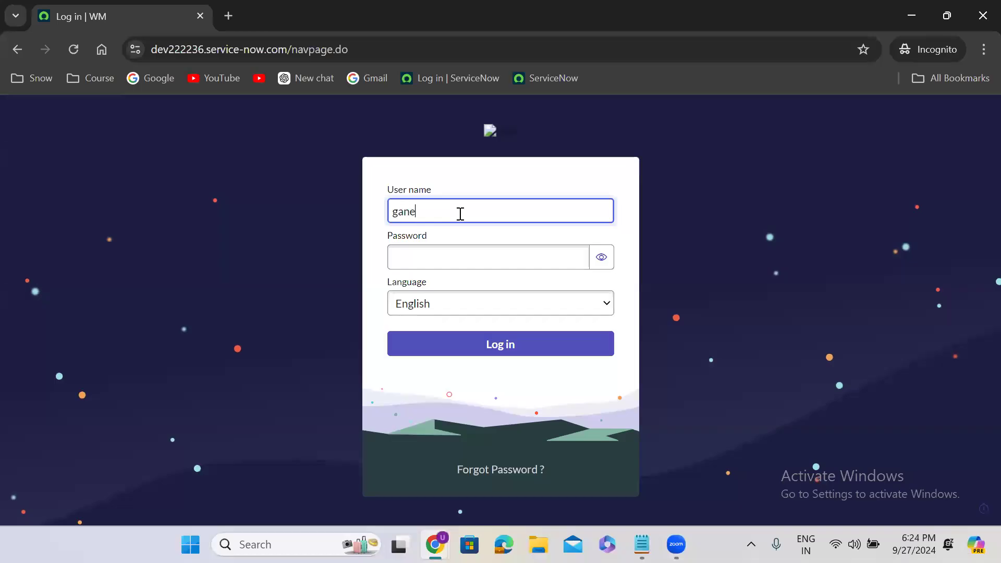
{"action": "left_click", "coordinate": [456, 253]}
{"action": "key", "text": "ctrl+v"}
{"action": "left_click", "coordinate": [509, 347]}
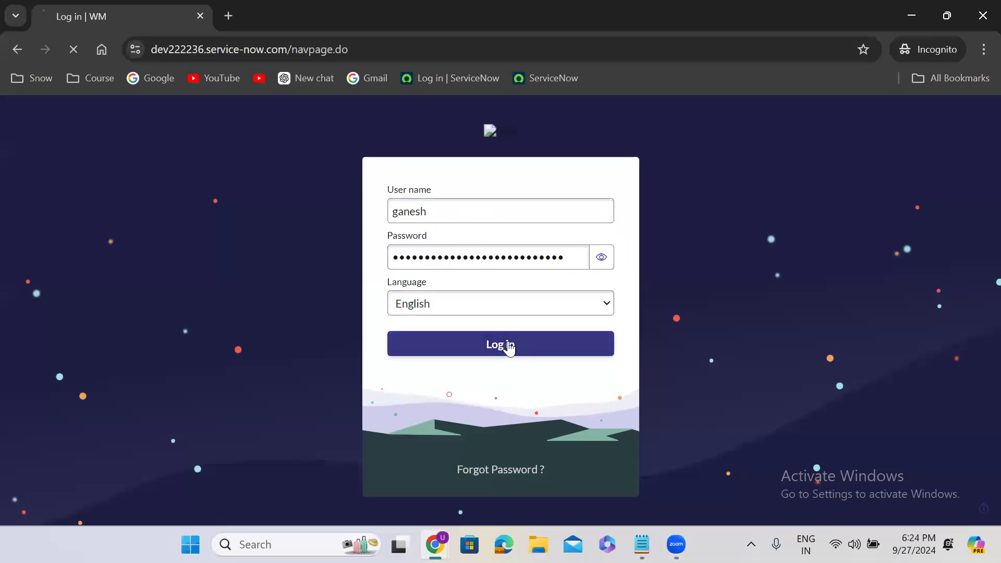
Replace the tester's initial password with a new one, entered twice, and submit
{"action": "left_click", "coordinate": [465, 331]}
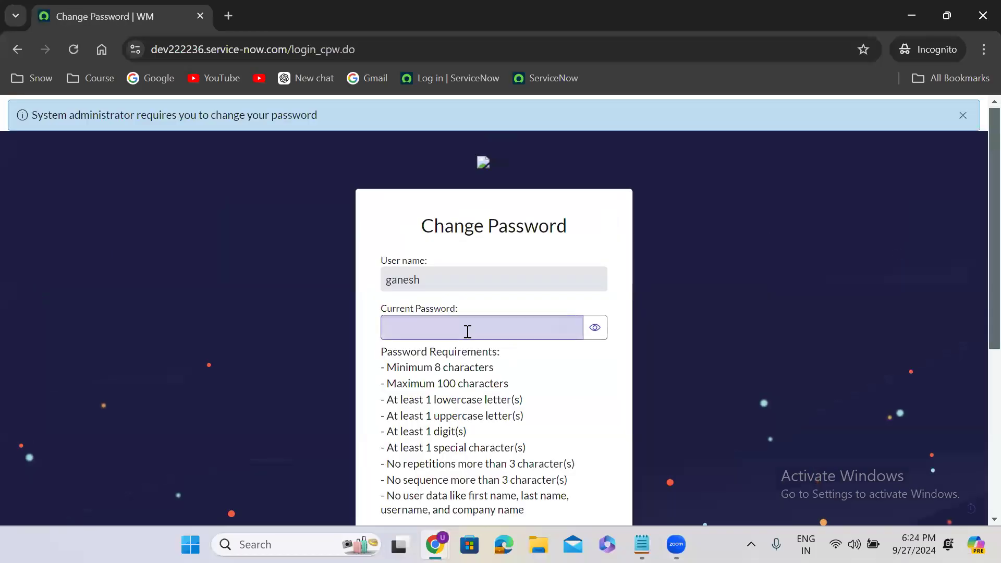
{"action": "key", "text": "ctrl+v"}
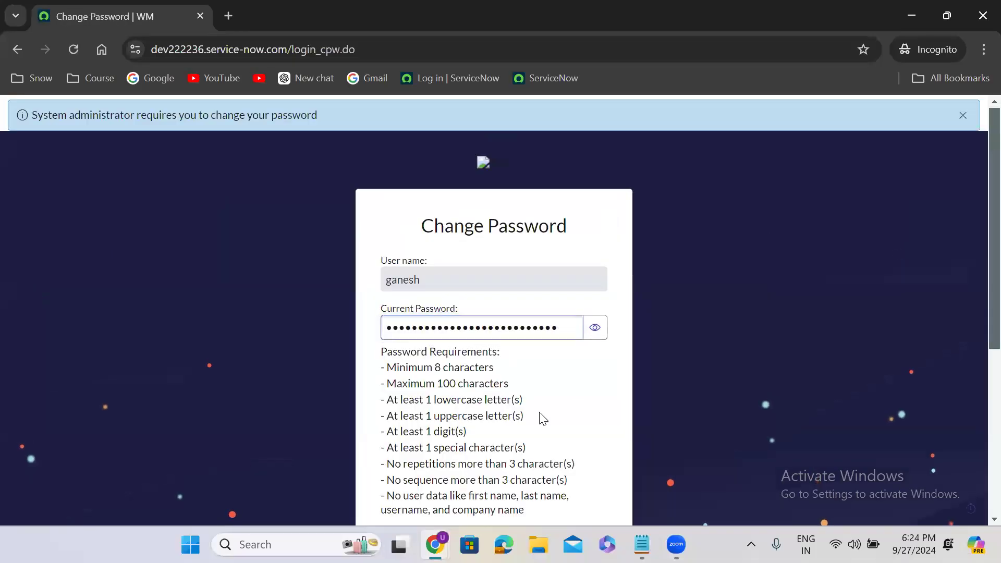
{"action": "scroll", "coordinate": [542, 418], "scroll_direction": "down", "scroll_amount": 1}
{"action": "scroll", "coordinate": [540, 415], "scroll_direction": "down", "scroll_amount": 4}
{"action": "left_click", "coordinate": [423, 302]}
{"action": "type", "text": "•••"}
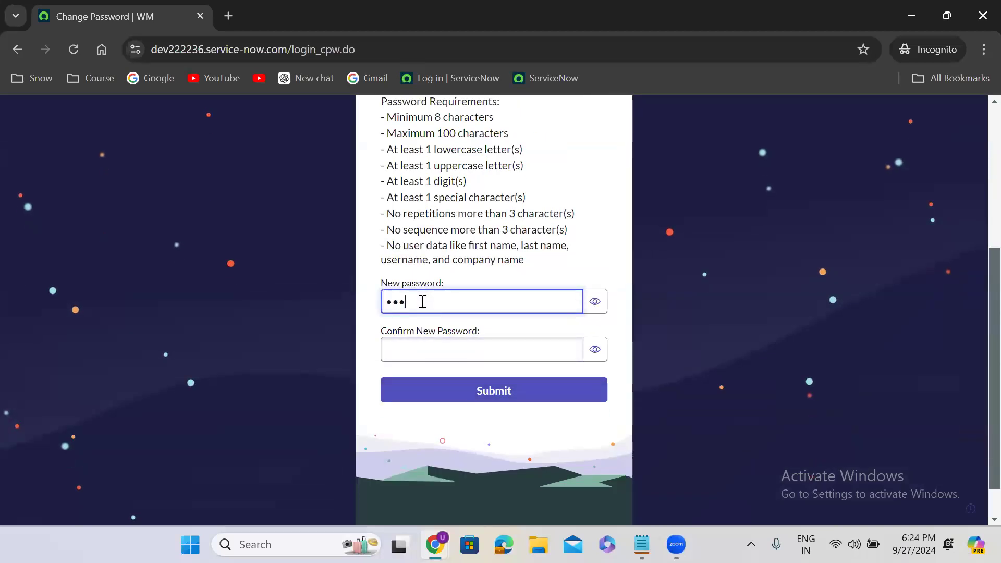
{"action": "type", "text": "•••••"}
{"action": "left_click", "coordinate": [431, 347]}
{"action": "type", "text": "••"}
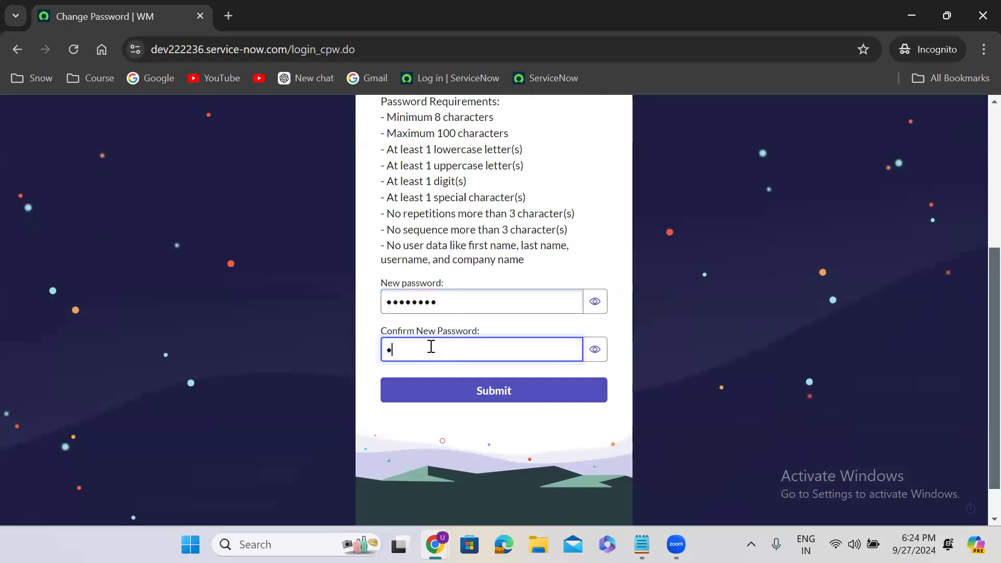
{"action": "type", "text": "••••••"}
{"action": "left_click", "coordinate": [480, 390]}
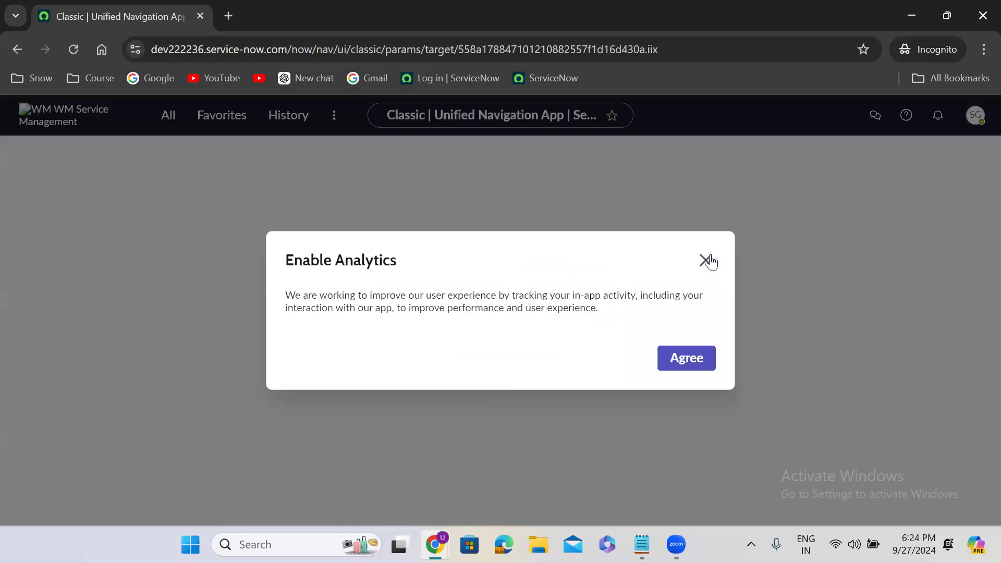
Dismiss the analytics and onboarding prompts, then log the tester user out from the avatar menu
{"action": "left_click", "coordinate": [705, 260]}
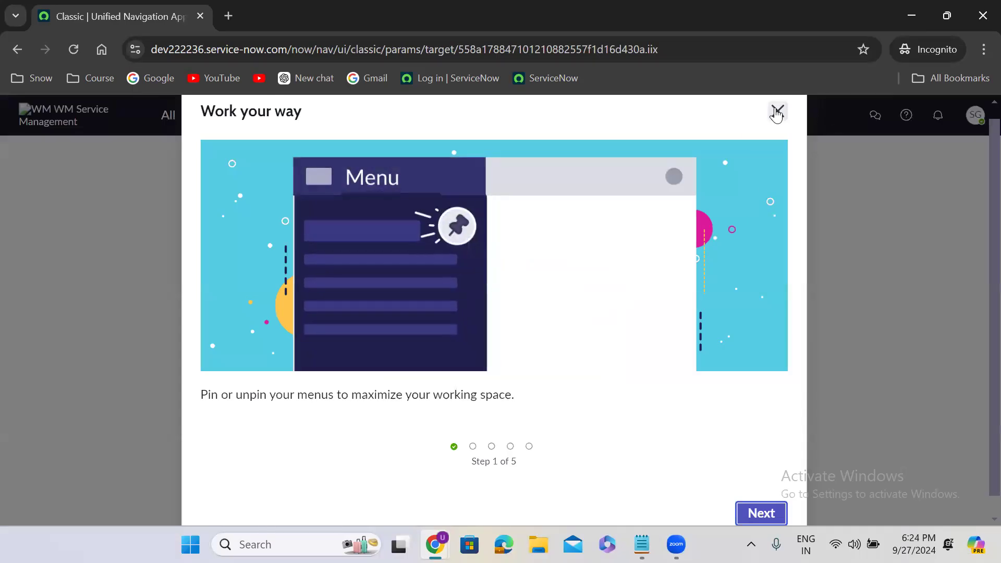
{"action": "left_click", "coordinate": [777, 112]}
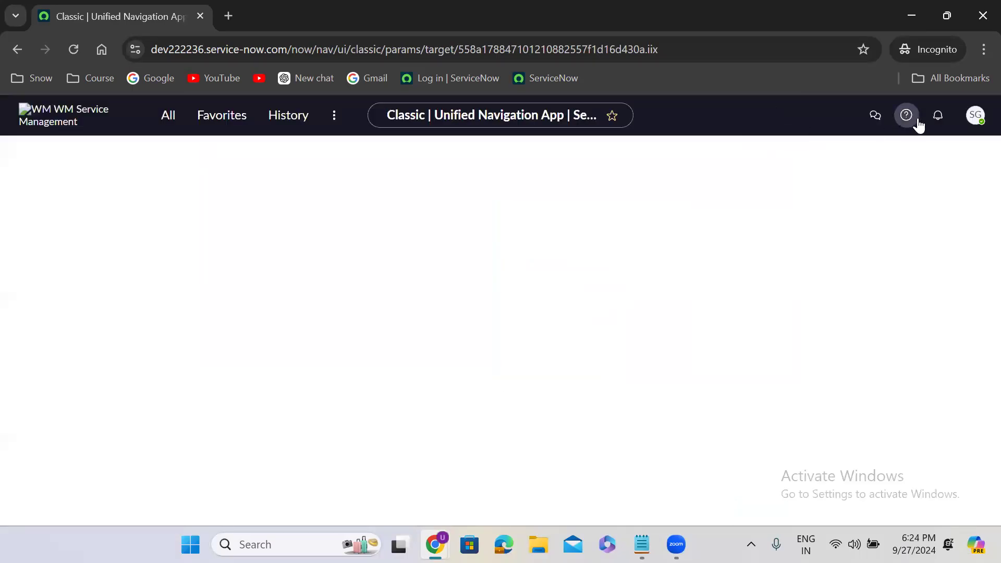
{"action": "left_click", "coordinate": [973, 120]}
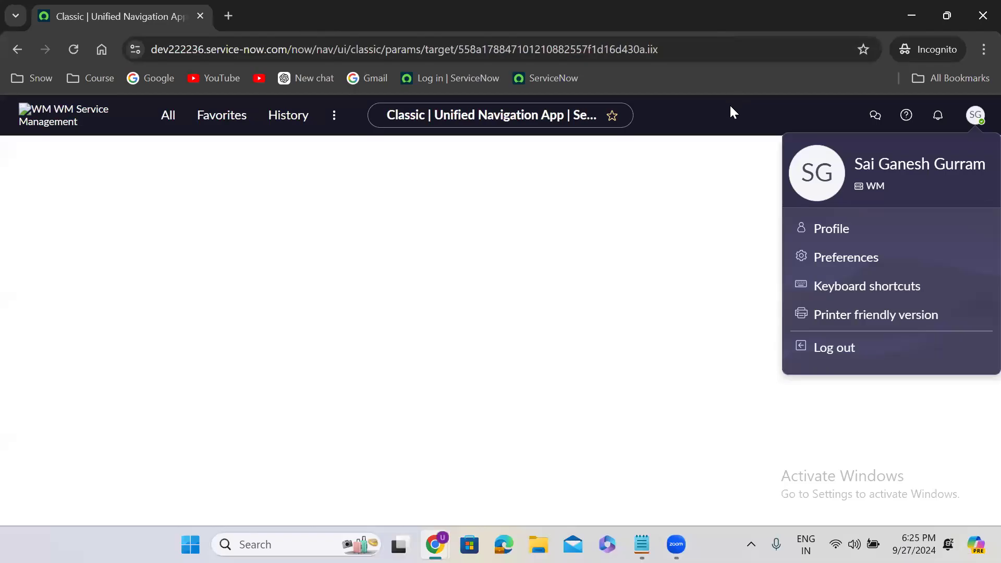
{"action": "left_click", "coordinate": [680, 241]}
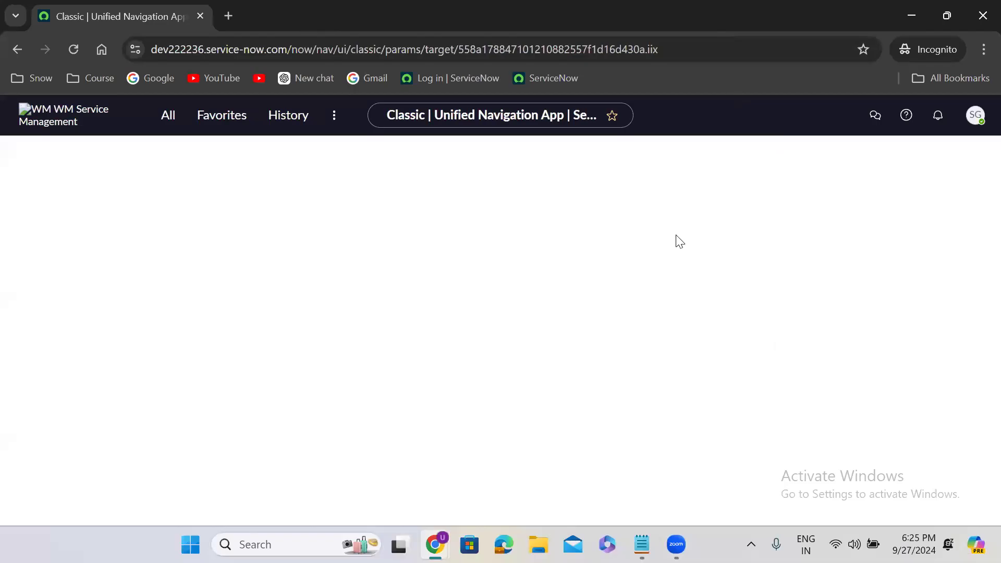
{"action": "left_click", "coordinate": [976, 115]}
{"action": "left_click", "coordinate": [835, 348]}
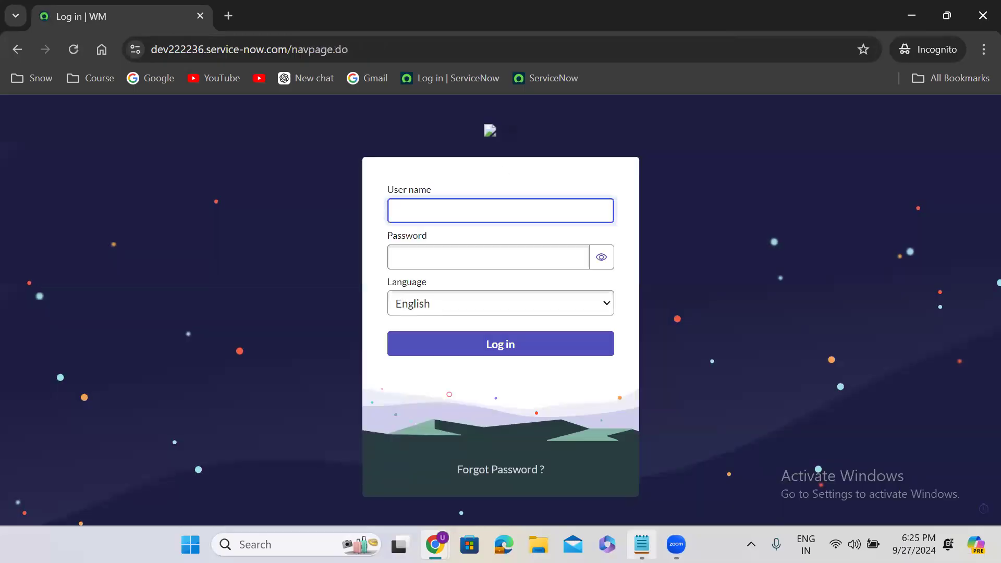
Log in as the Admin user with the temporary password copied from the Notepad notes
{"action": "left_click", "coordinate": [642, 545]}
{"action": "left_click_drag", "start_coordinate": [188, 449], "coordinate": [15, 457]}
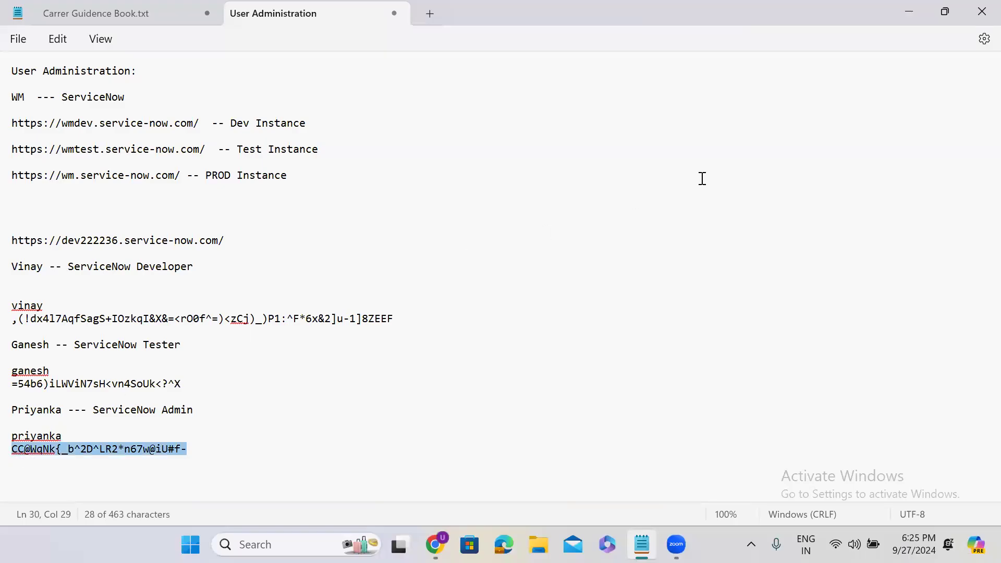
{"action": "left_click", "coordinate": [904, 9]}
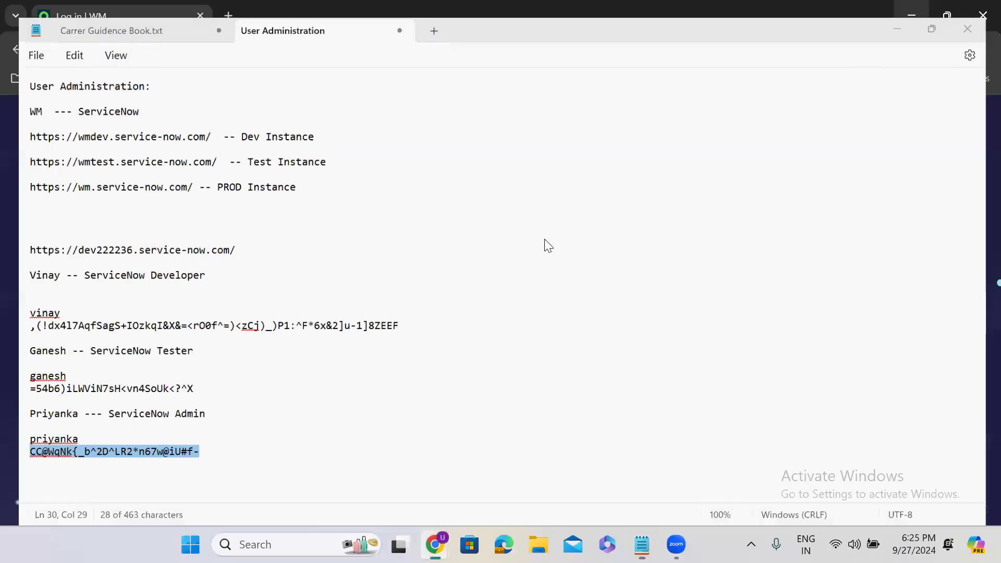
{"action": "type", "text": "p"}
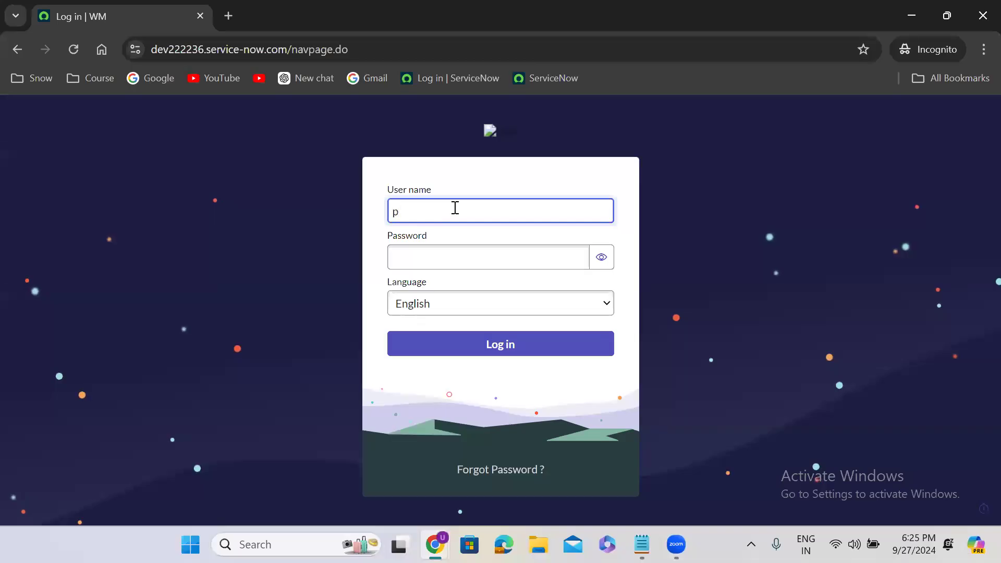
{"action": "type", "text": "riyanka"}
{"action": "left_click", "coordinate": [442, 263]}
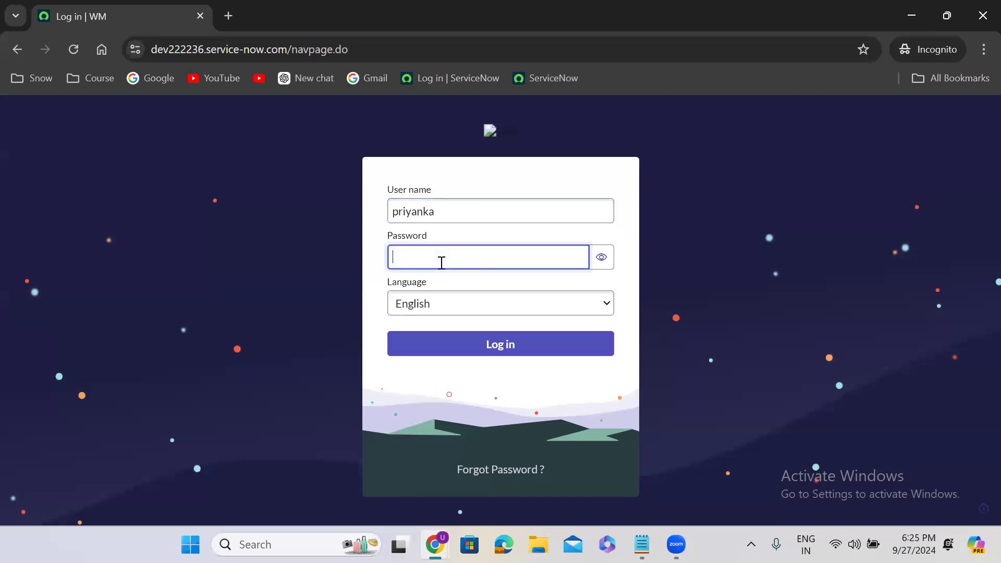
{"action": "key", "text": "ctrl+v"}
{"action": "left_click", "coordinate": [501, 346]}
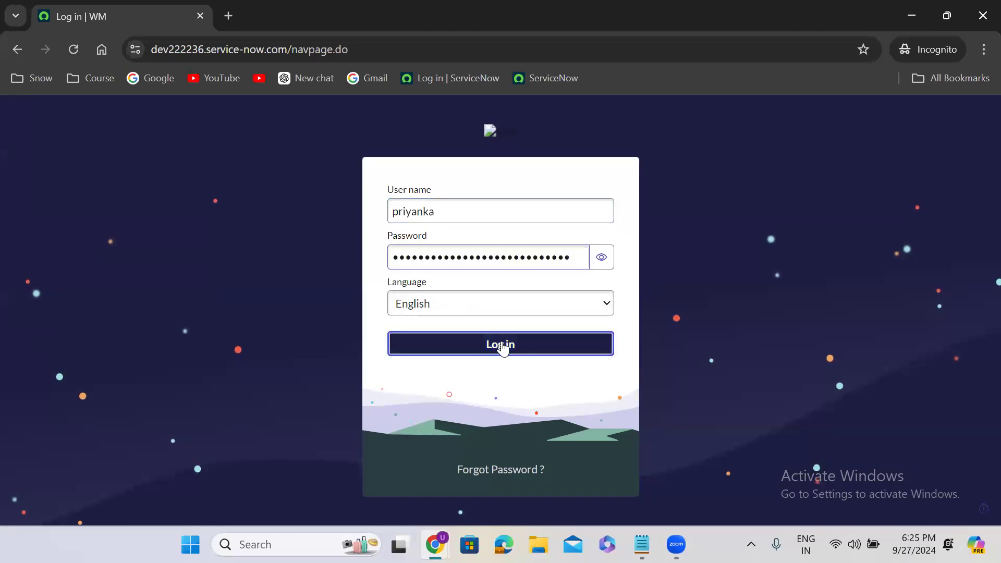
Fill in the current temporary password and a new confirmed password, then submit the change
{"action": "left_click", "coordinate": [471, 328]}
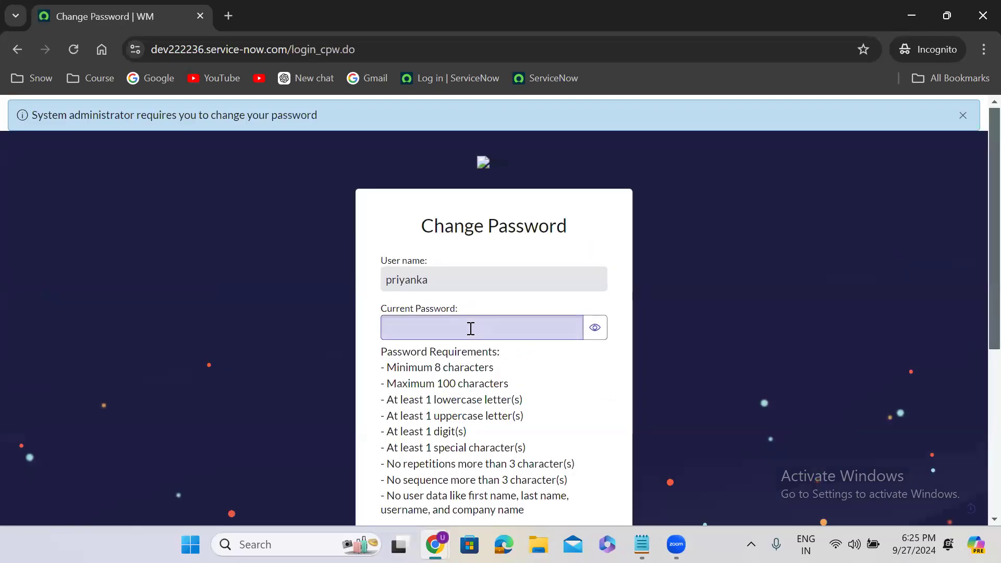
{"action": "key", "text": "ctrl+v"}
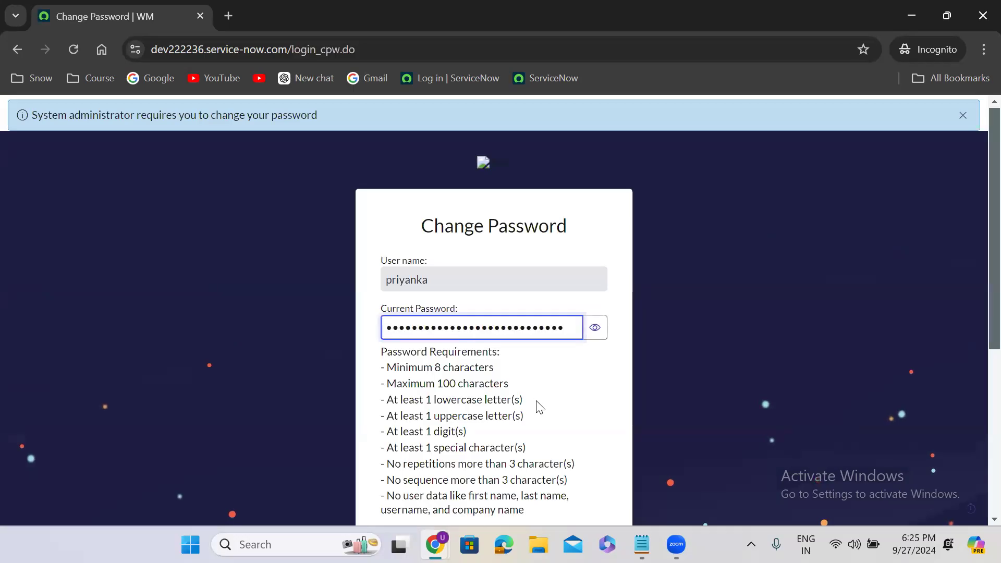
{"action": "scroll", "coordinate": [539, 407], "scroll_direction": "down", "scroll_amount": 2}
{"action": "scroll", "coordinate": [539, 407], "scroll_direction": "down", "scroll_amount": 3}
{"action": "left_click", "coordinate": [429, 268]}
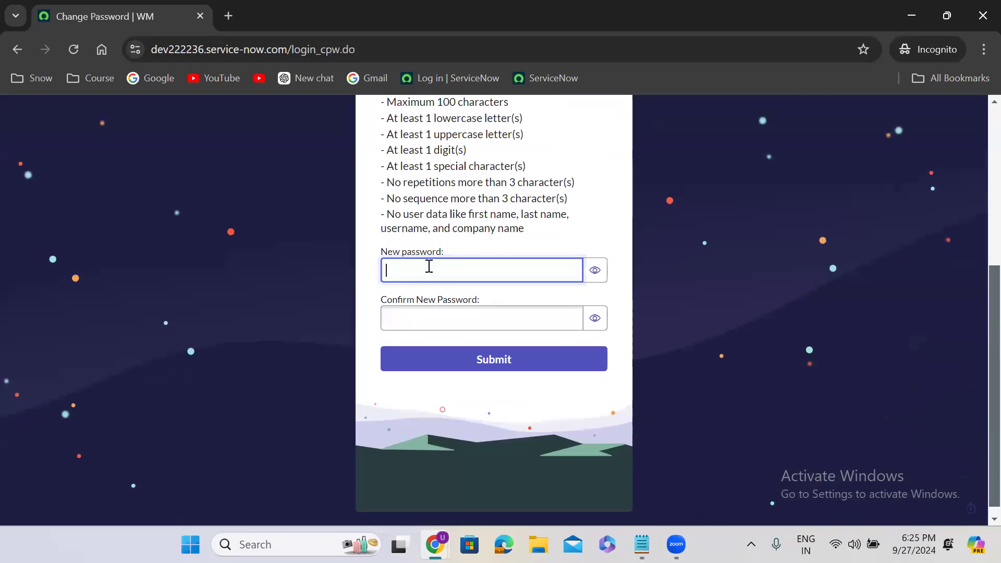
{"action": "type", "text": "••••••••"}
{"action": "left_click", "coordinate": [431, 316]}
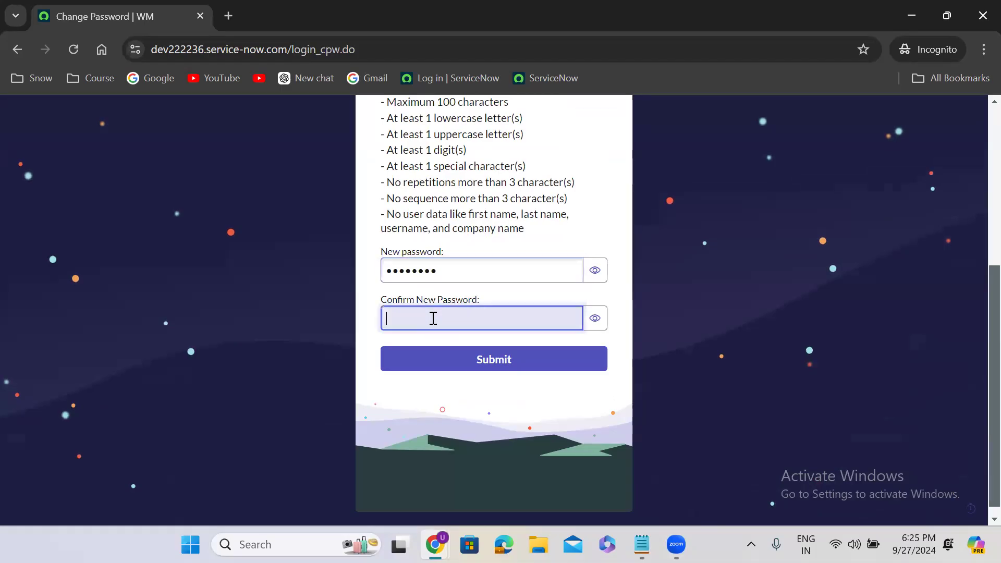
{"action": "type", "text": "••"}
{"action": "type", "text": "*****"}
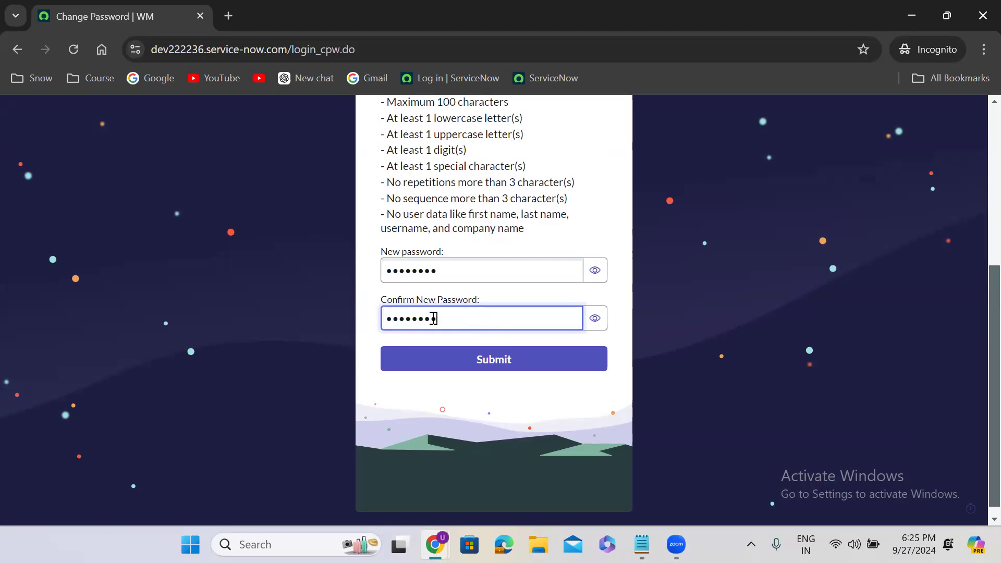
{"action": "left_click", "coordinate": [506, 370]}
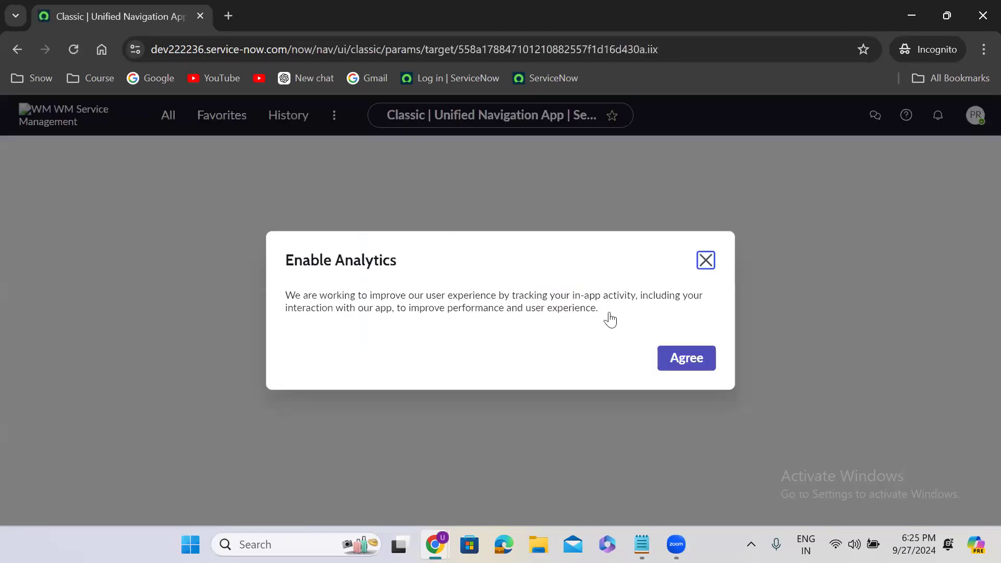
Close the analytics and Work your way dialogs, verify the signed-in Admin user, and minimize incognito
{"action": "left_click", "coordinate": [707, 261]}
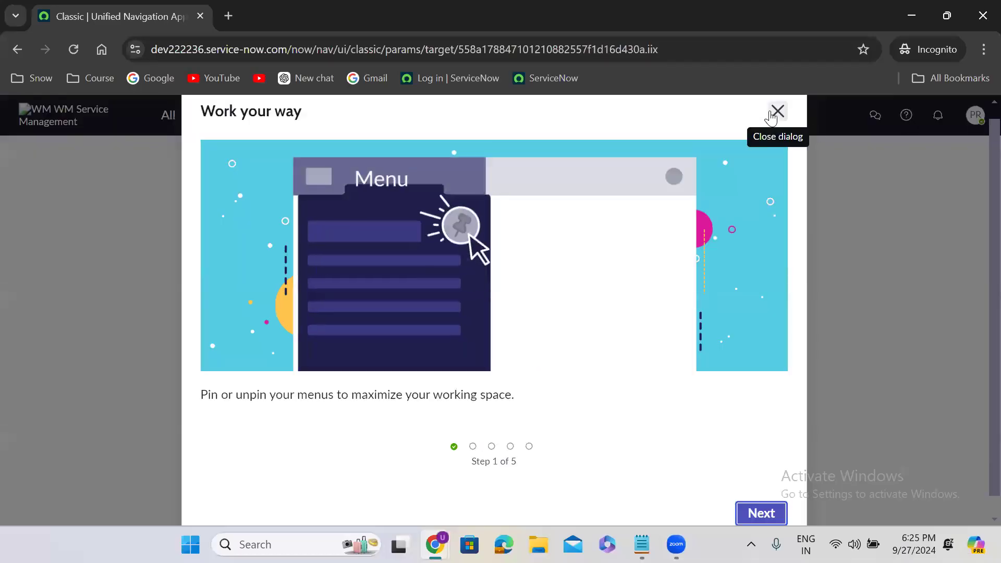
{"action": "left_click", "coordinate": [777, 112]}
{"action": "left_click", "coordinate": [971, 124]}
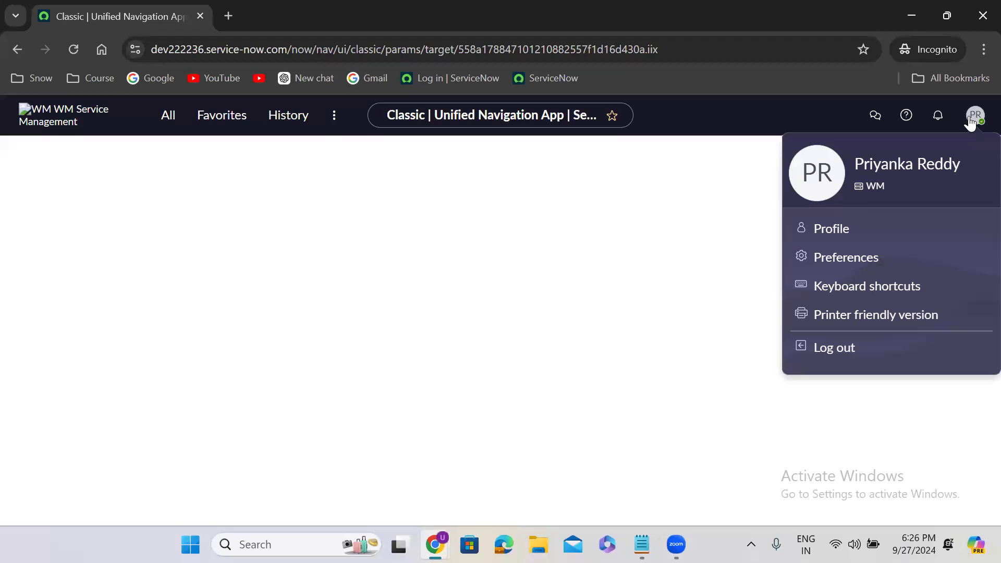
{"action": "left_click", "coordinate": [912, 16]}
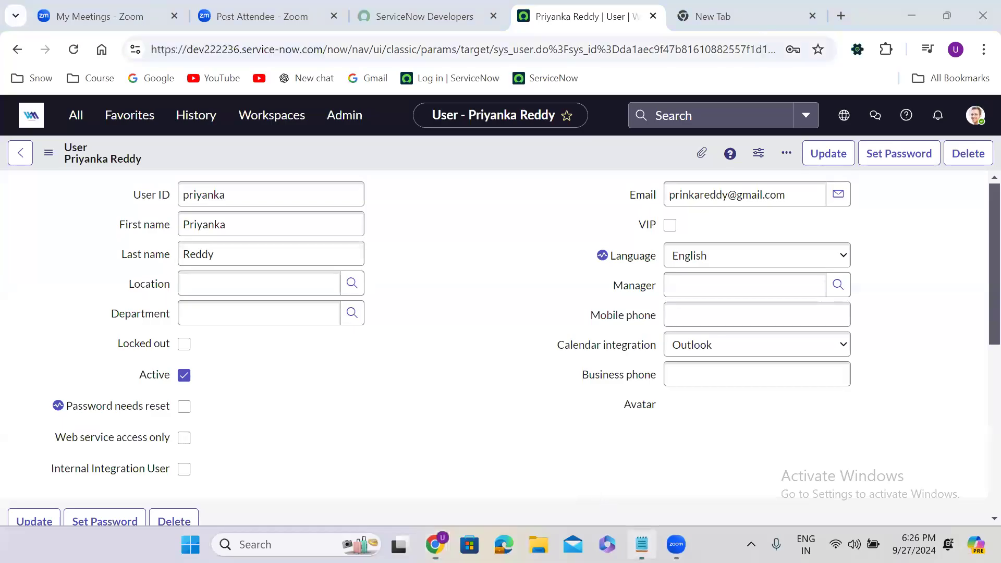
Switch from Chrome to the Notepad User Administration notes with Alt+Tab
{"action": "key", "text": "alt+Tab"}
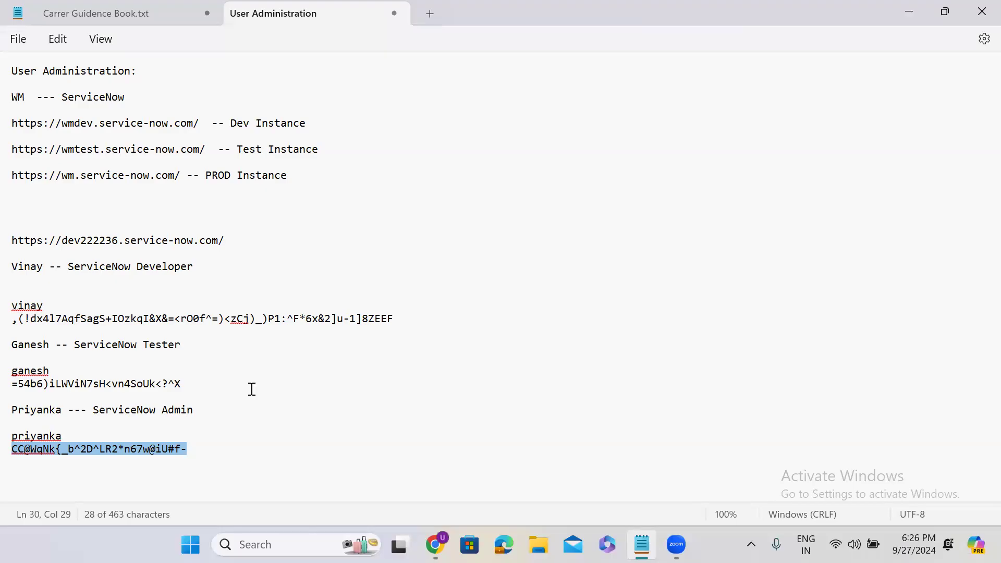
{"action": "double_click", "coordinate": [24, 266]}
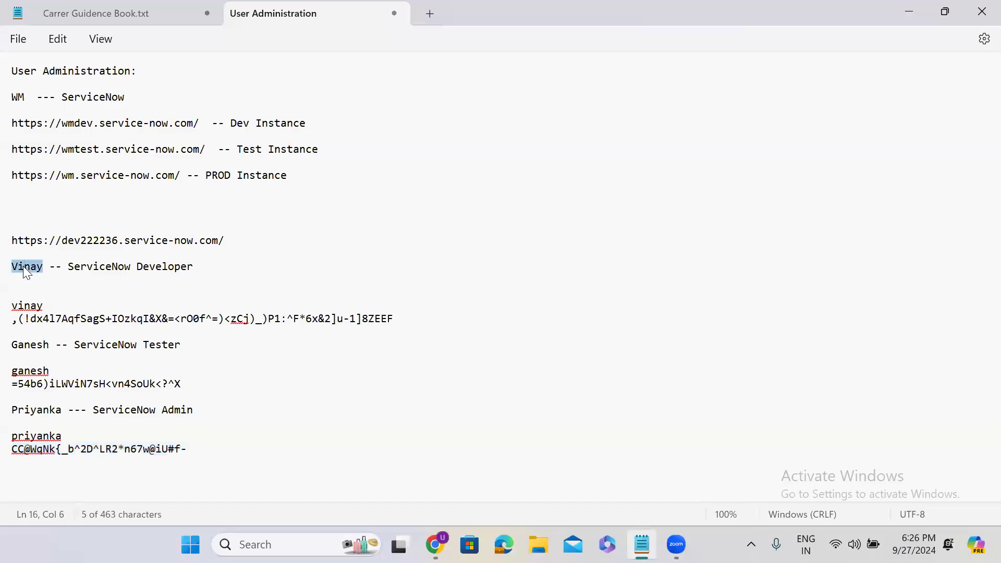
{"action": "triple_click", "coordinate": [74, 123]}
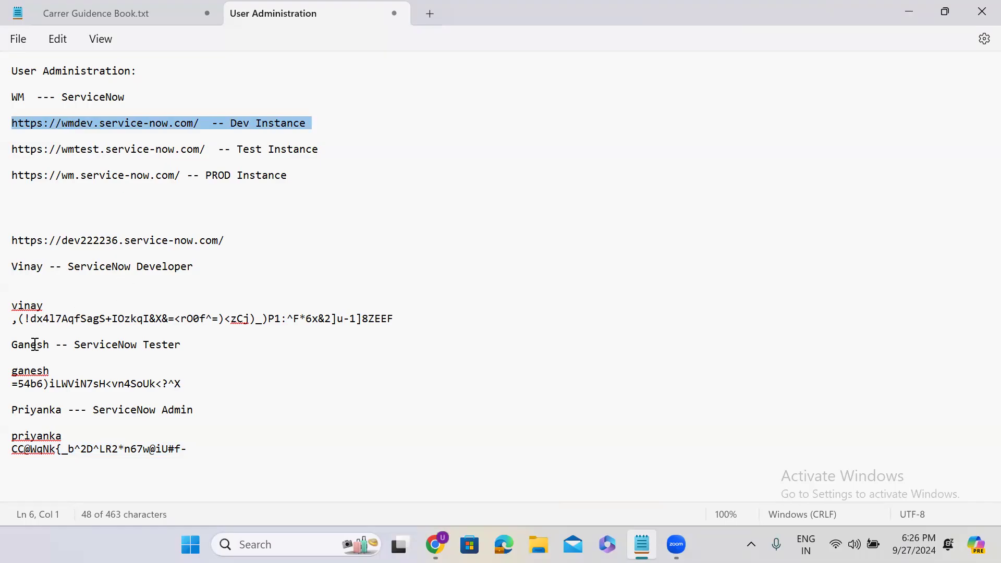
{"action": "triple_click", "coordinate": [64, 150]}
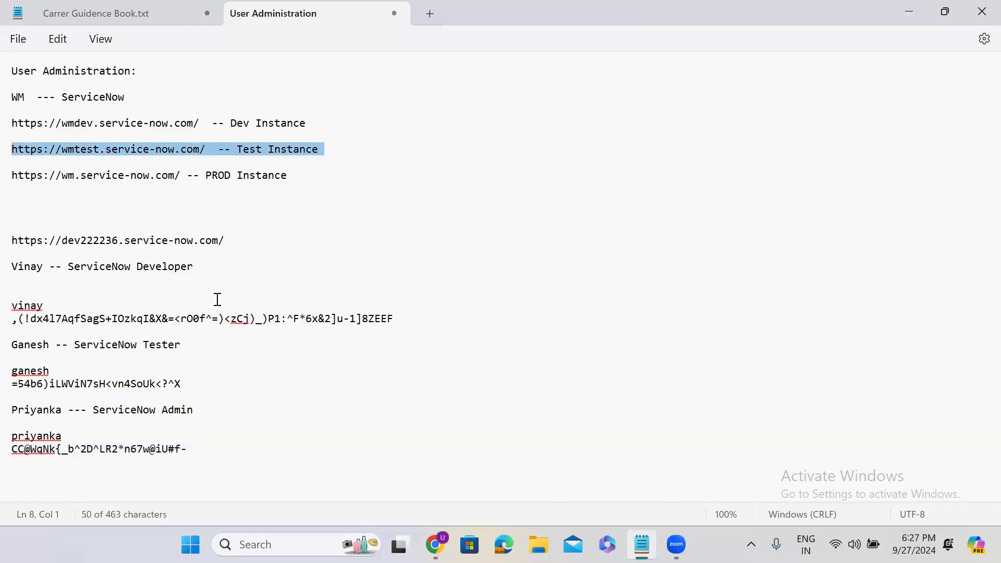
{"action": "double_click", "coordinate": [43, 413]}
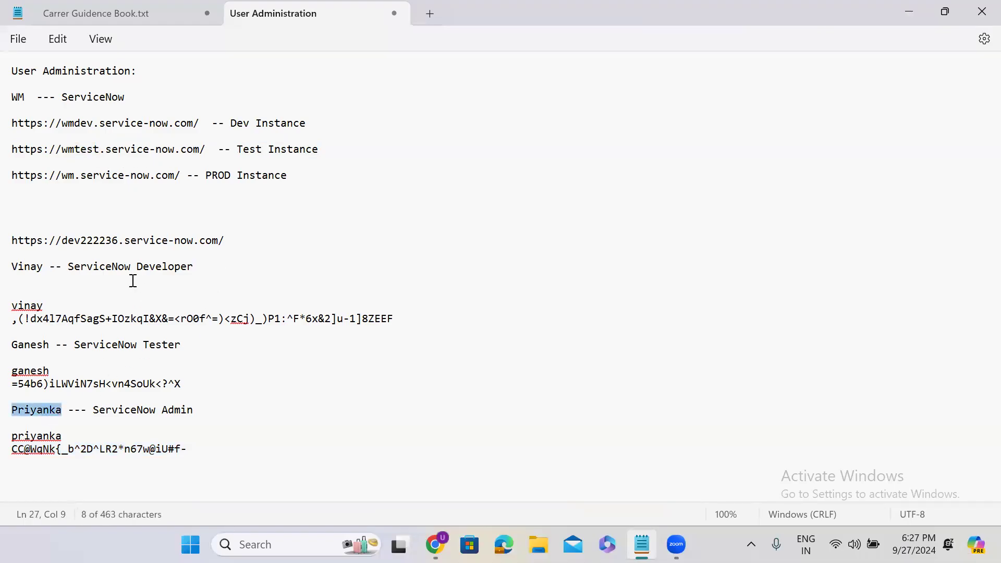
{"action": "triple_click", "coordinate": [66, 176]}
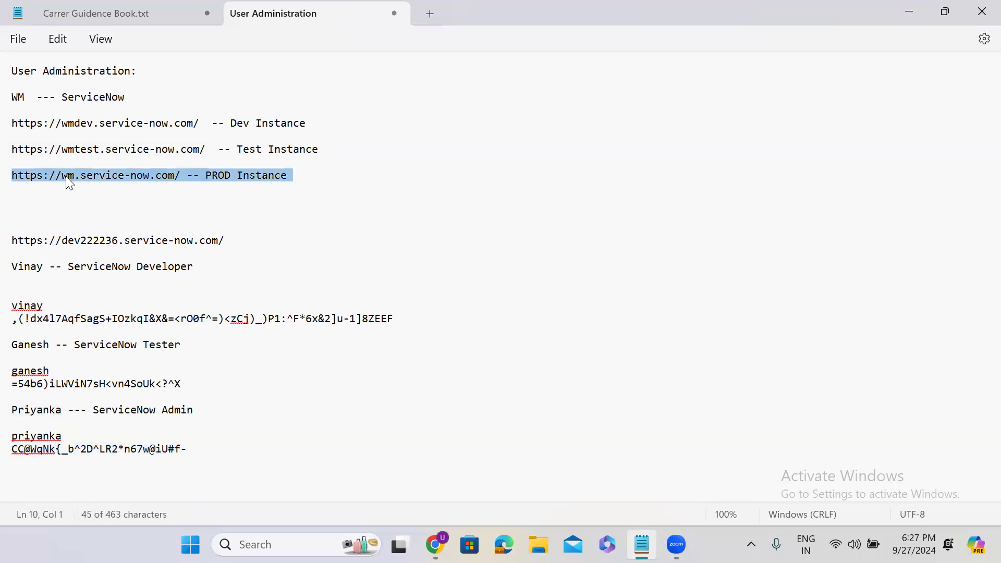
{"action": "left_click", "coordinate": [124, 175]}
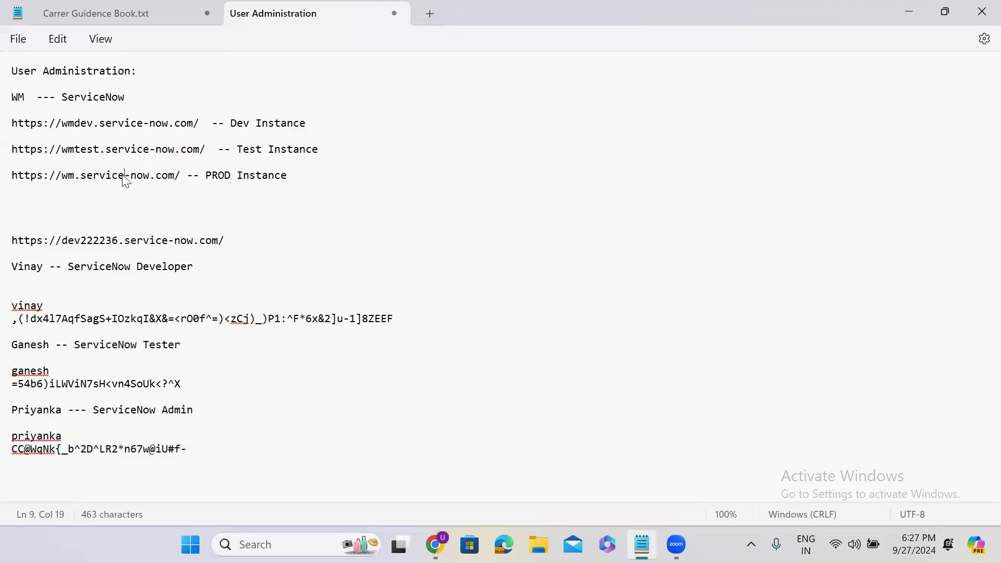
{"action": "left_click", "coordinate": [107, 124]}
{"action": "triple_click", "coordinate": [107, 123]}
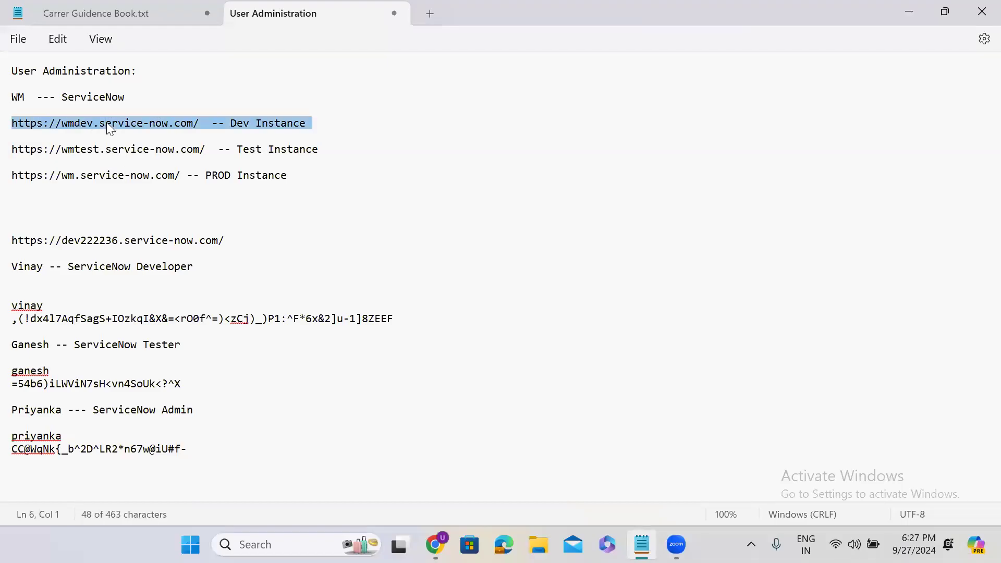
{"action": "triple_click", "coordinate": [98, 152]}
{"action": "triple_click", "coordinate": [97, 176]}
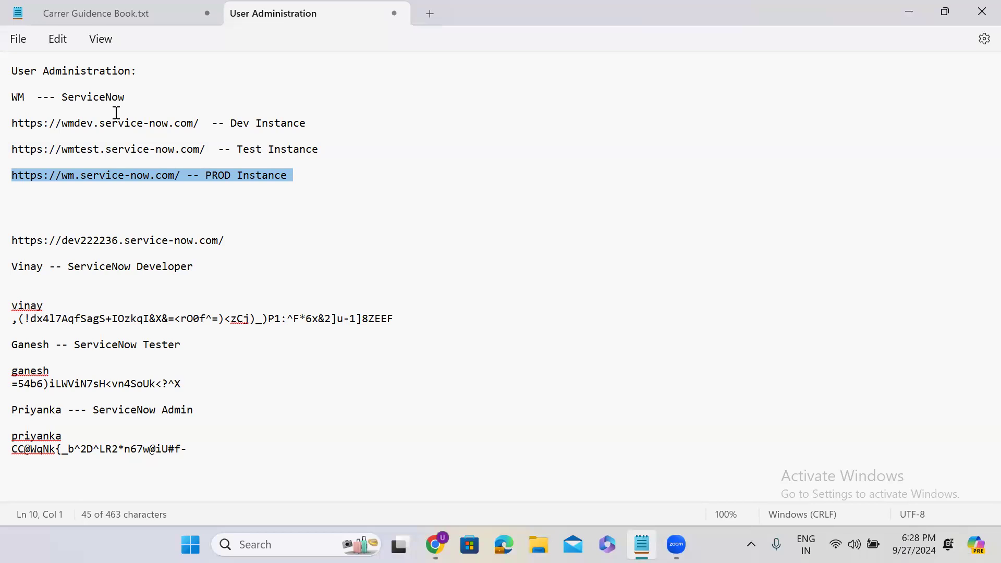
Minimize the User Administration notes to reveal the ServiceNow user record, then open the module navigator
{"action": "left_click", "coordinate": [912, 7]}
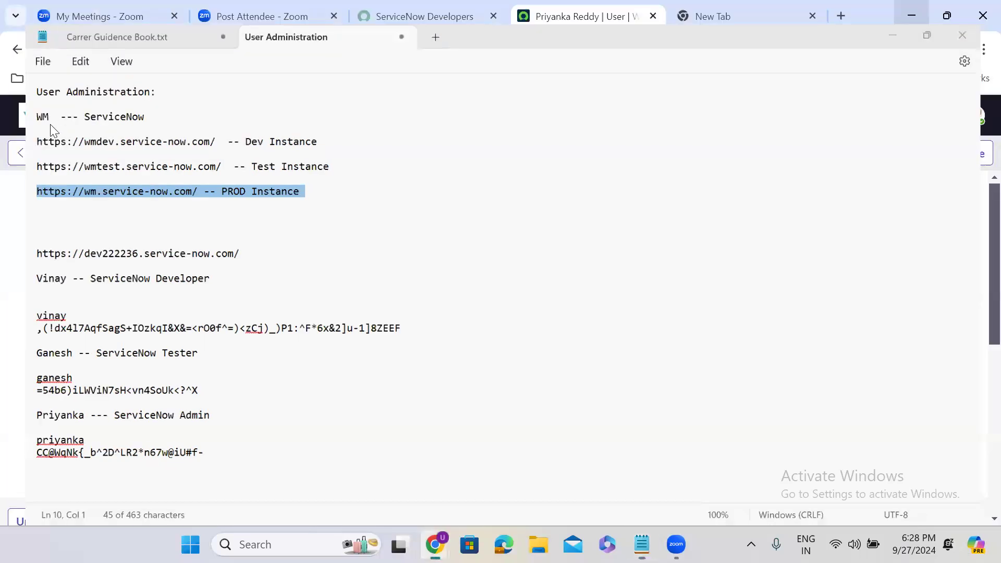
{"action": "left_click", "coordinate": [76, 116]}
Open Scheduled Imports in a new tab from the 'scheduled im' filter, then return to the user tab
{"action": "type", "text": "scheduked"}
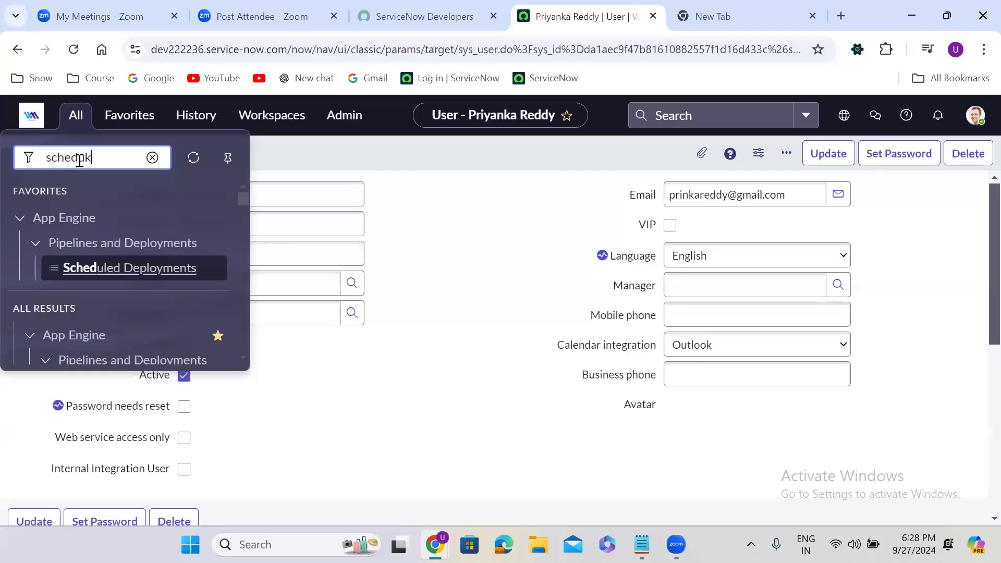
{"action": "key", "text": "BackSpace"}
{"action": "key", "text": "BackSpace"}
{"action": "key", "text": "BackSpace"}
{"action": "type", "text": "led "}
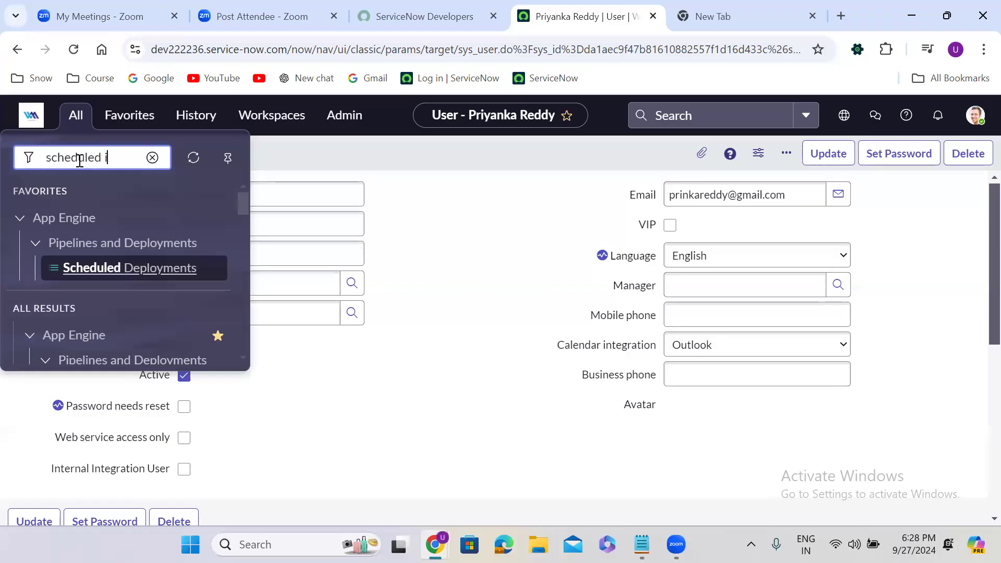
{"action": "type", "text": "im"}
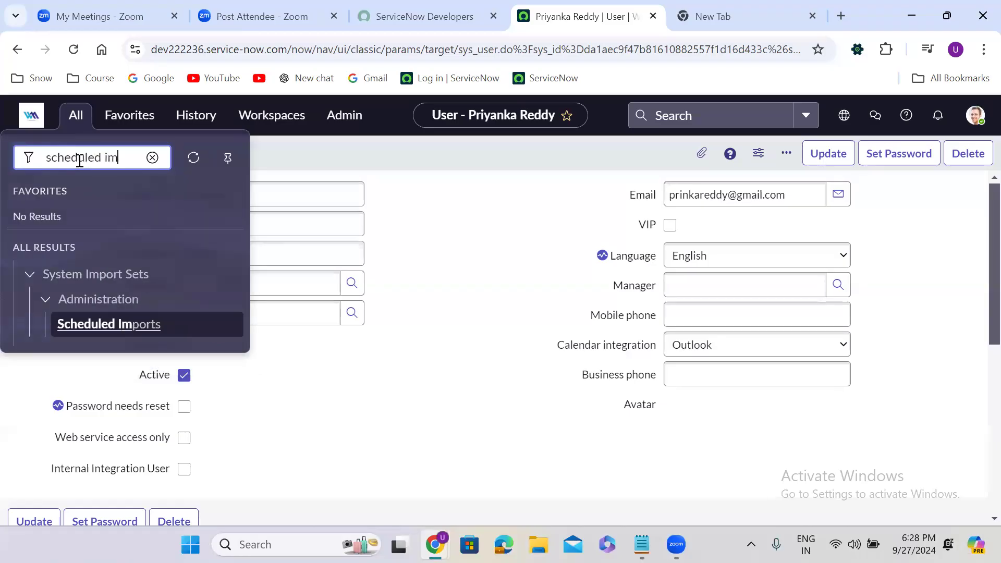
{"action": "left_click", "coordinate": [116, 333], "text": "ctrl"}
{"action": "left_click", "coordinate": [663, 6]}
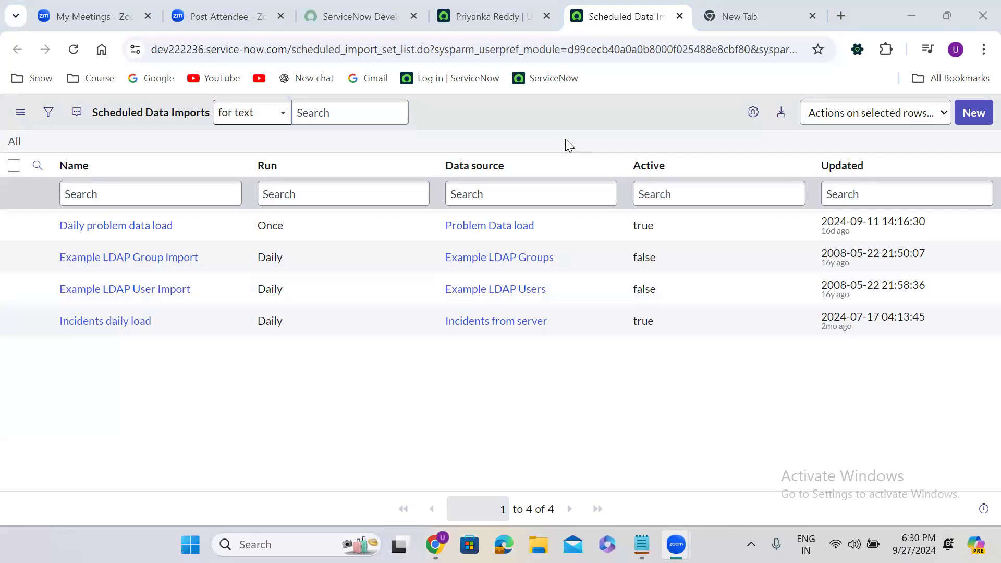
{"action": "left_click", "coordinate": [487, 11]}
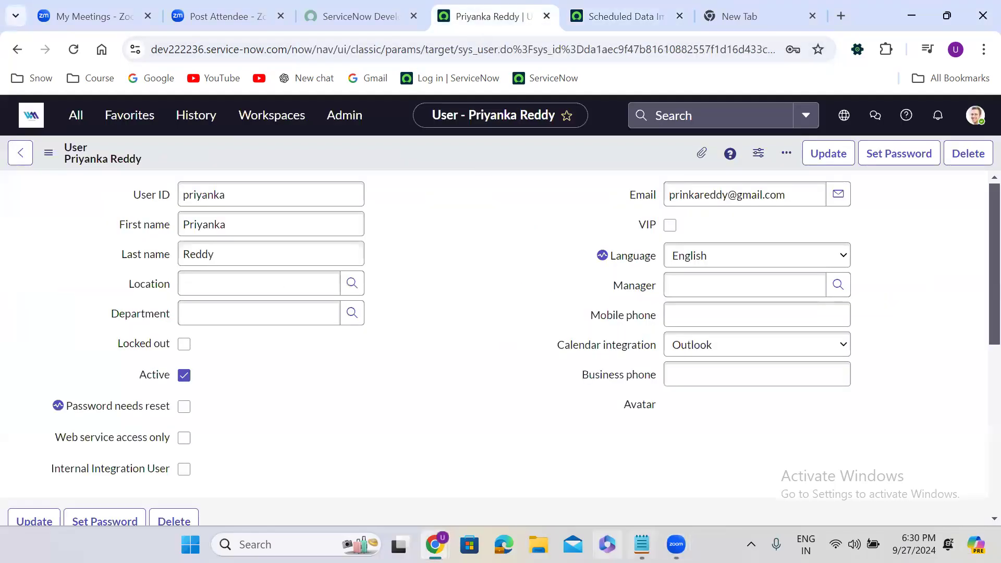
Switch to the Notepad notes and start a new line below the admin credentials
{"action": "key", "text": "alt+Tab"}
{"action": "left_click", "coordinate": [217, 444]}
{"action": "key", "text": "Return"}
{"action": "key", "text": "Return"}
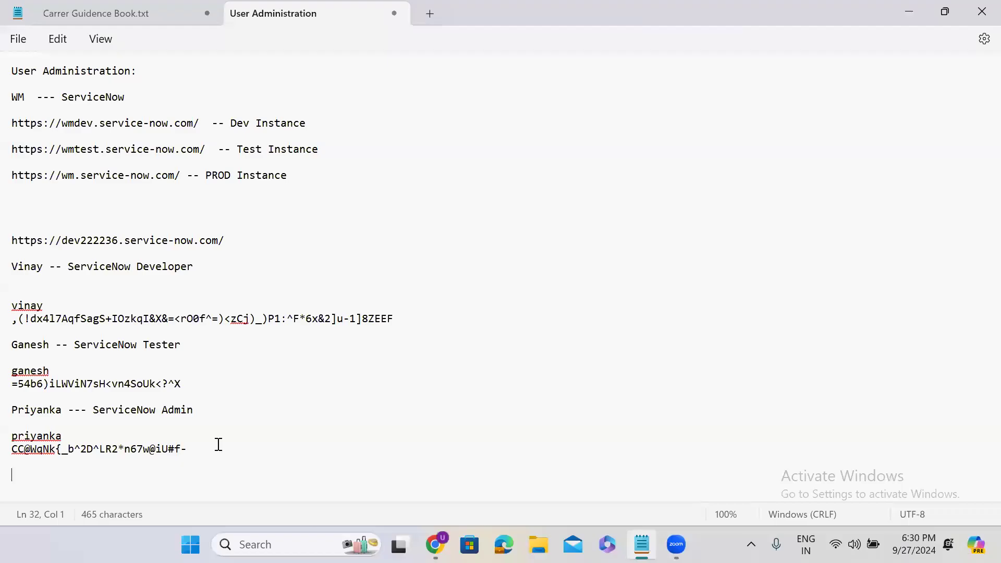
Below the credentials, type a row of dashes and a 'Groups:' heading, then minimize Notepad
{"action": "key", "text": "Return"}
{"action": "key", "text": "Return"}
{"action": "type", "text": "--------"}
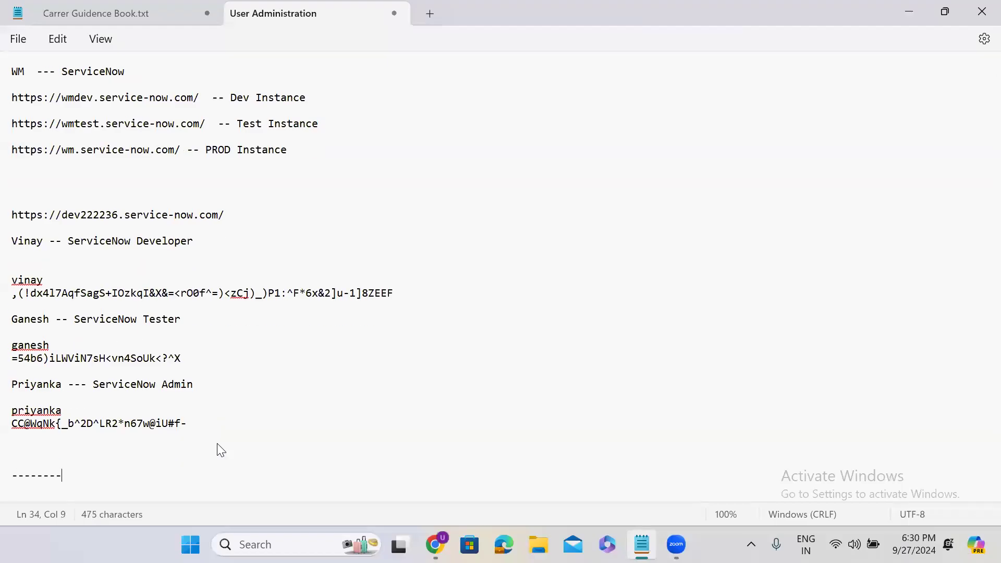
{"action": "type", "text": "-------------------------------------------------------"}
{"action": "key", "text": "Return"}
{"action": "key", "text": "Return"}
{"action": "key", "text": "Return"}
{"action": "key", "text": "Return"}
{"action": "key", "text": "Return"}
{"action": "key", "text": "Return"}
{"action": "key", "text": "Return"}
{"action": "key", "text": "Return"}
{"action": "key", "text": "Return"}
{"action": "key", "text": "Return"}
{"action": "key", "text": "Return"}
{"action": "key", "text": "Return"}
{"action": "key", "text": "Return"}
{"action": "left_click", "coordinate": [22, 343]}
{"action": "type", "text": "Groups:"}
{"action": "key", "text": "Return"}
{"action": "key", "text": "Return"}
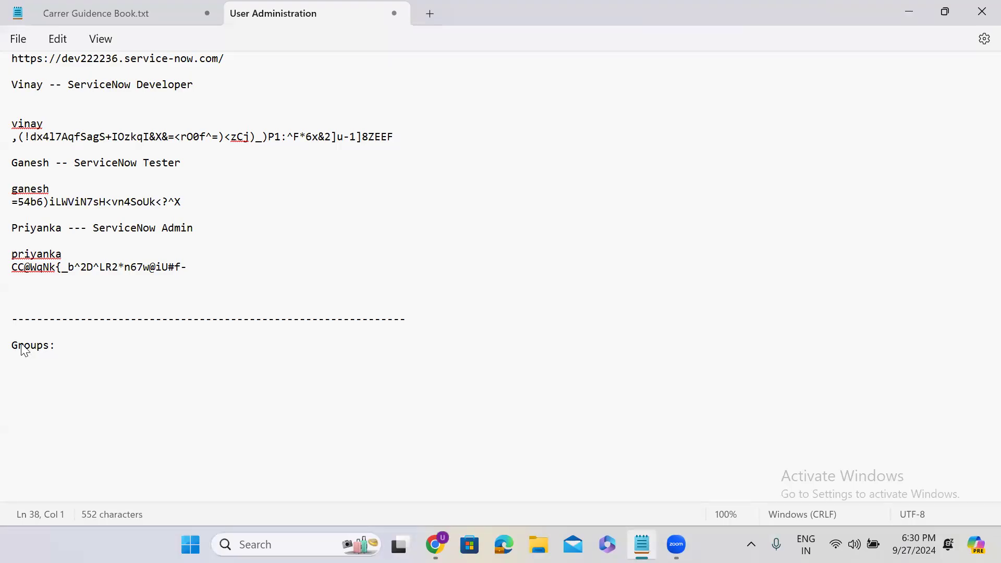
{"action": "left_click", "coordinate": [912, 16]}
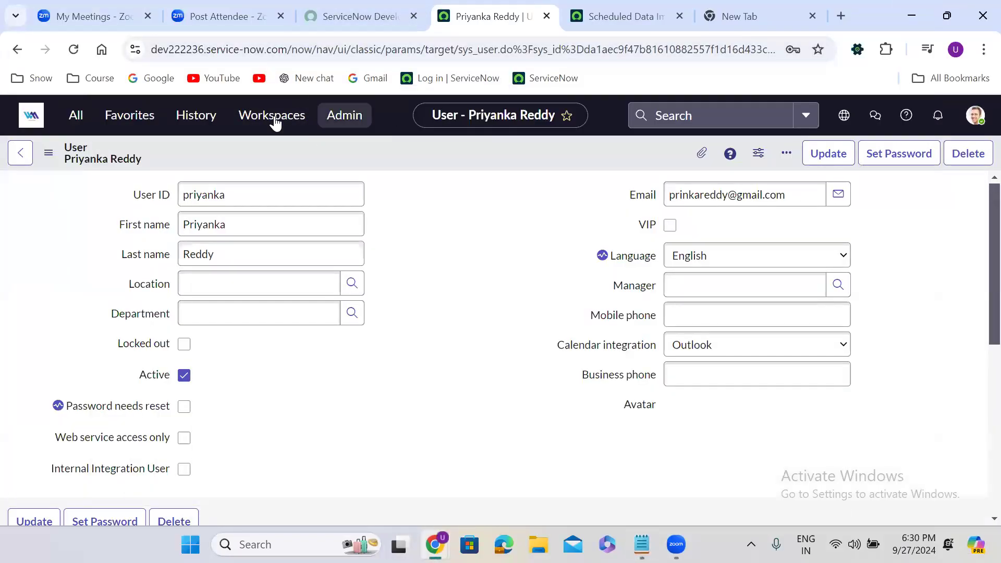
Start a new group from User Administration > Groups and name it 'ServiceNow LEVEL 3 SUPPORT'
{"action": "left_click", "coordinate": [73, 115]}
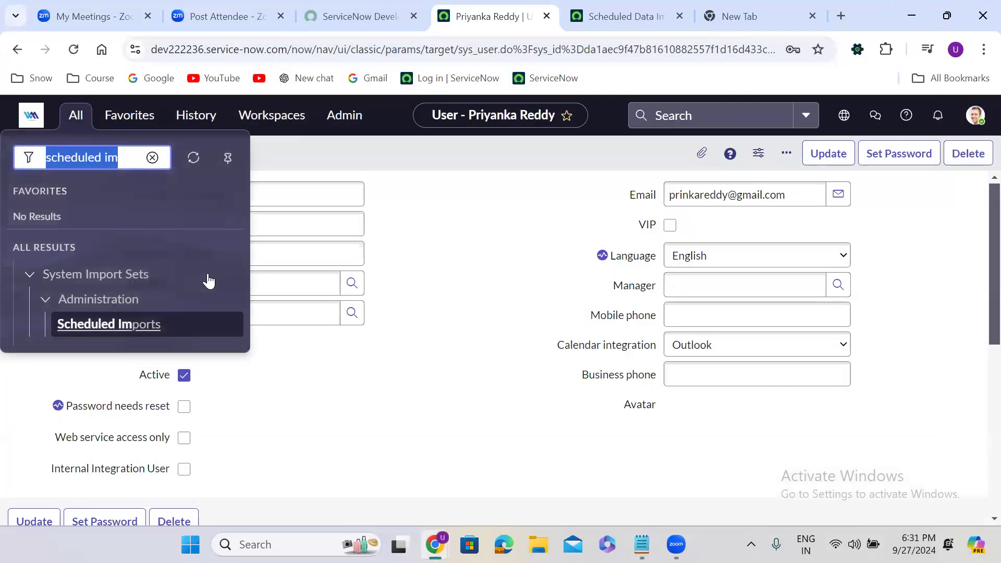
{"action": "type", "text": "user ad"}
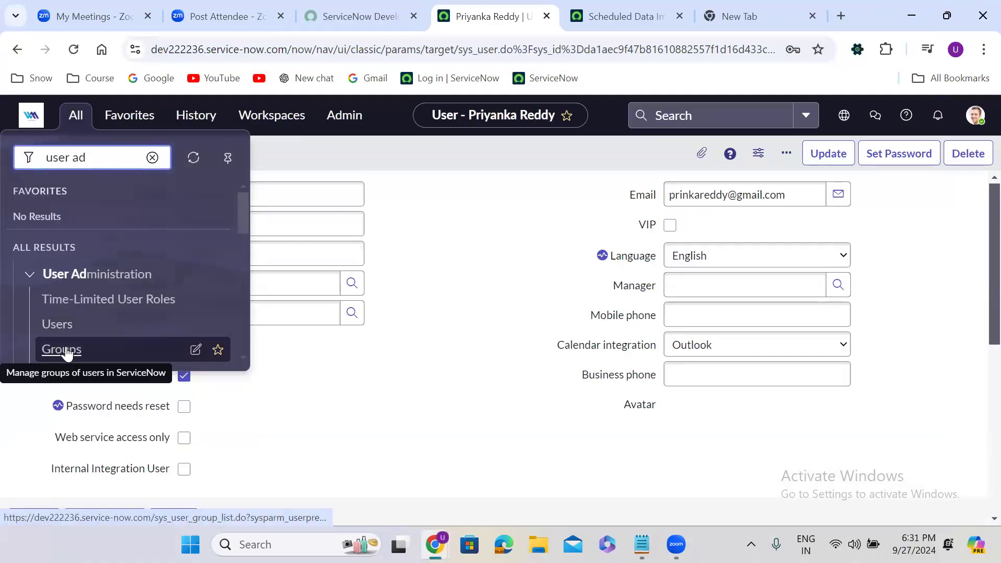
{"action": "left_click", "coordinate": [65, 349]}
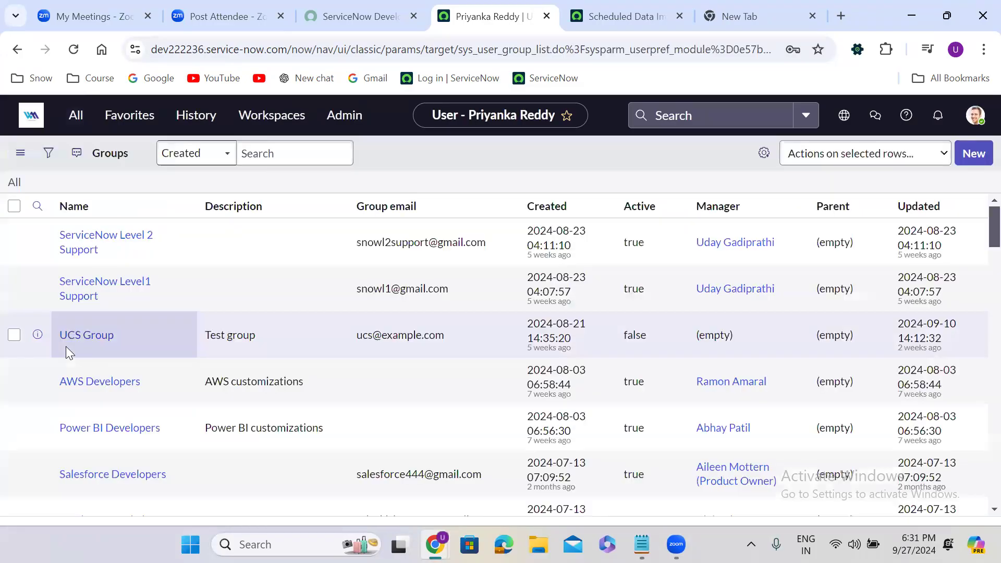
{"action": "left_click", "coordinate": [974, 153]}
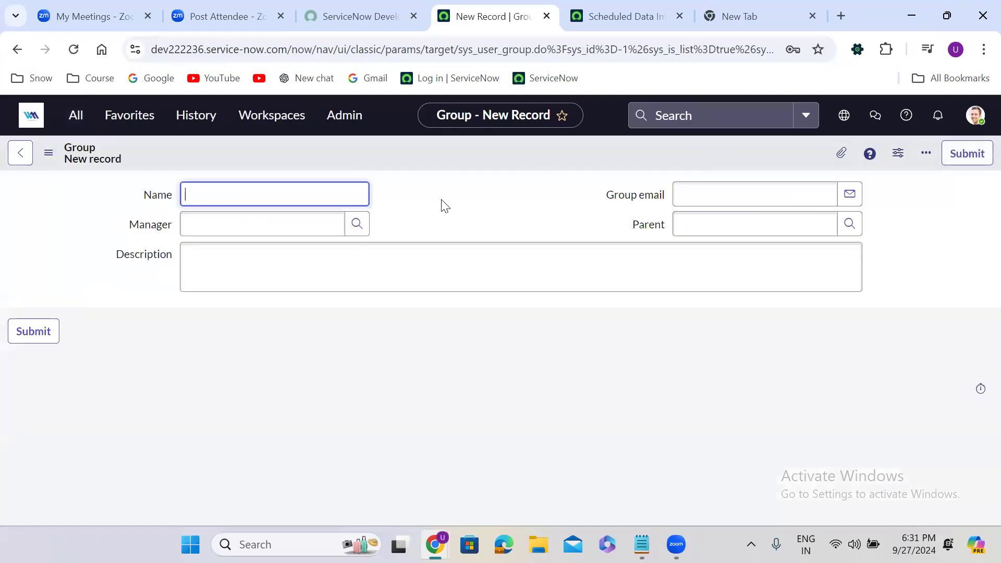
{"action": "left_click", "coordinate": [442, 200]}
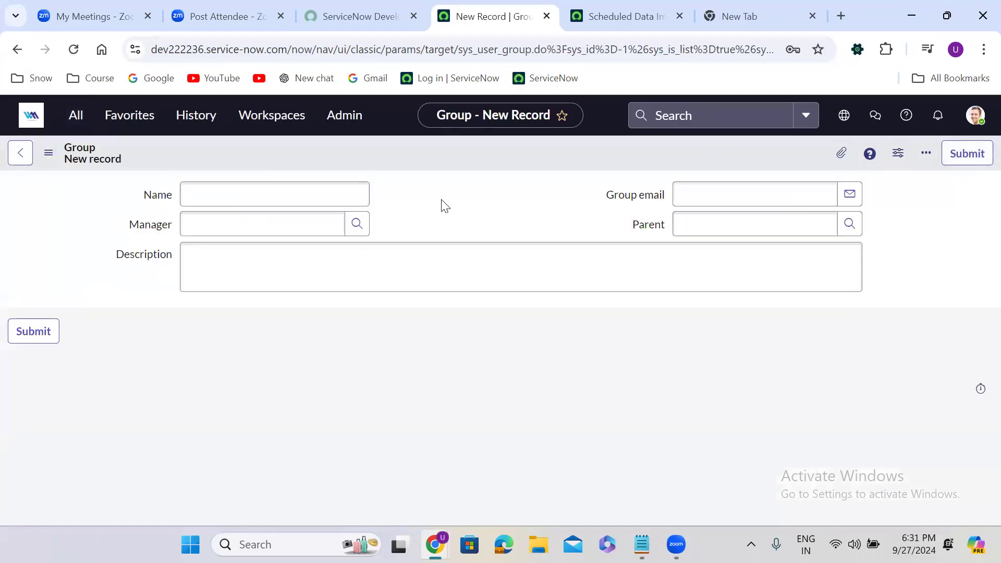
{"action": "left_click", "coordinate": [209, 198]}
{"action": "type", "text": "Serv"}
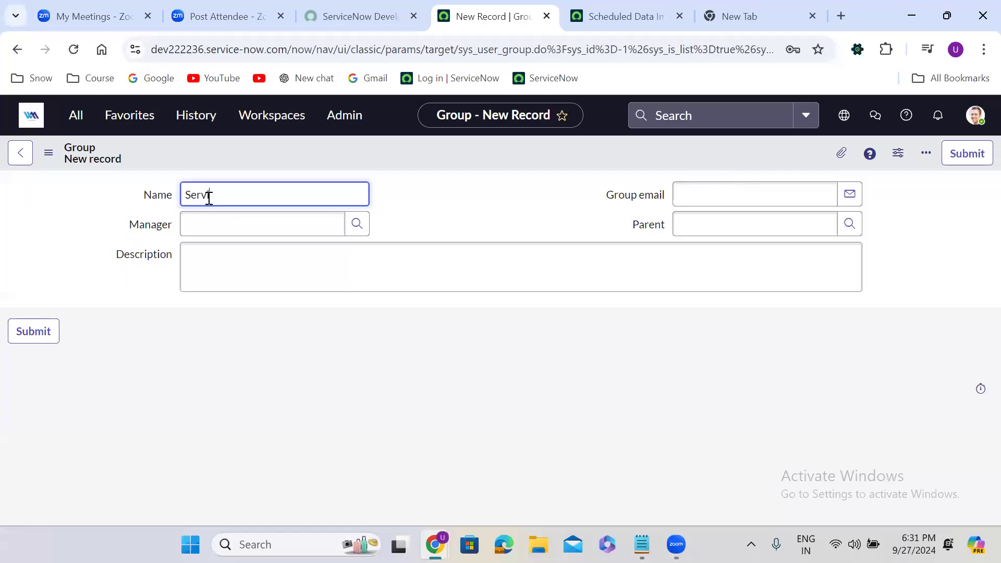
{"action": "type", "text": "iceNow LEVEL 3 SUPPORT"}
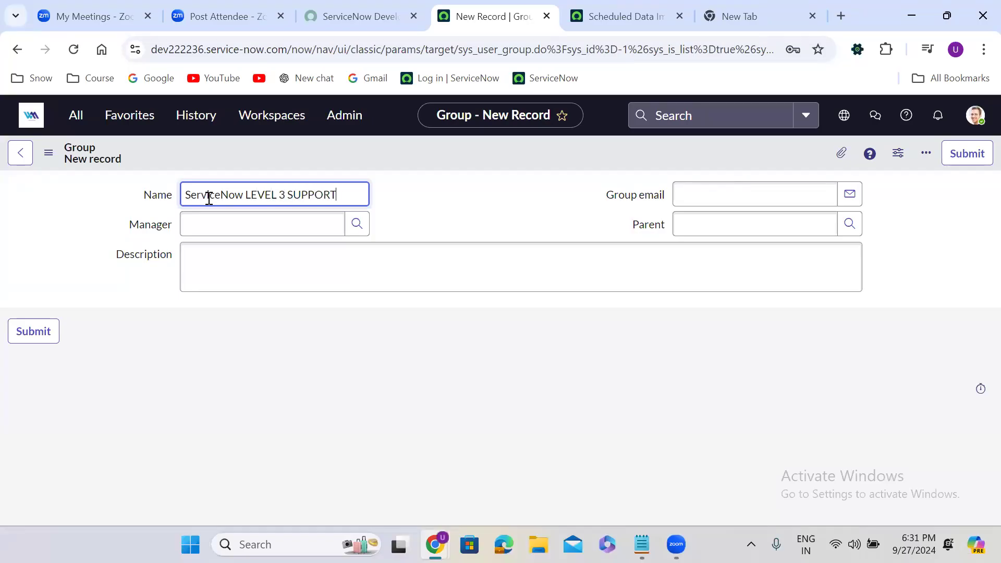
{"action": "left_click", "coordinate": [418, 199]}
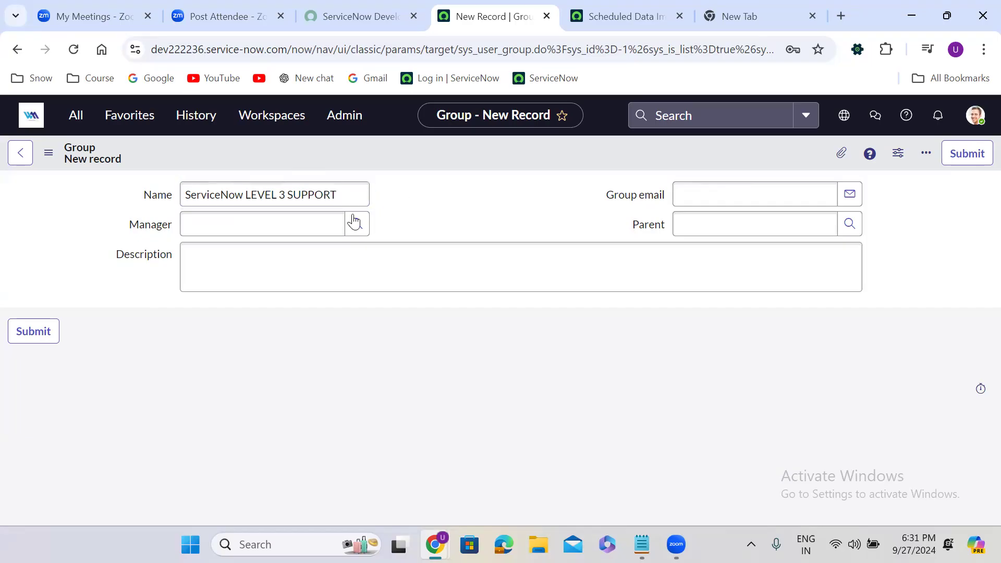
Pick the suggested user as manager, save the group, and open its empty Group Members list
{"action": "left_click", "coordinate": [257, 219]}
{"action": "type", "text": "uday kis"}
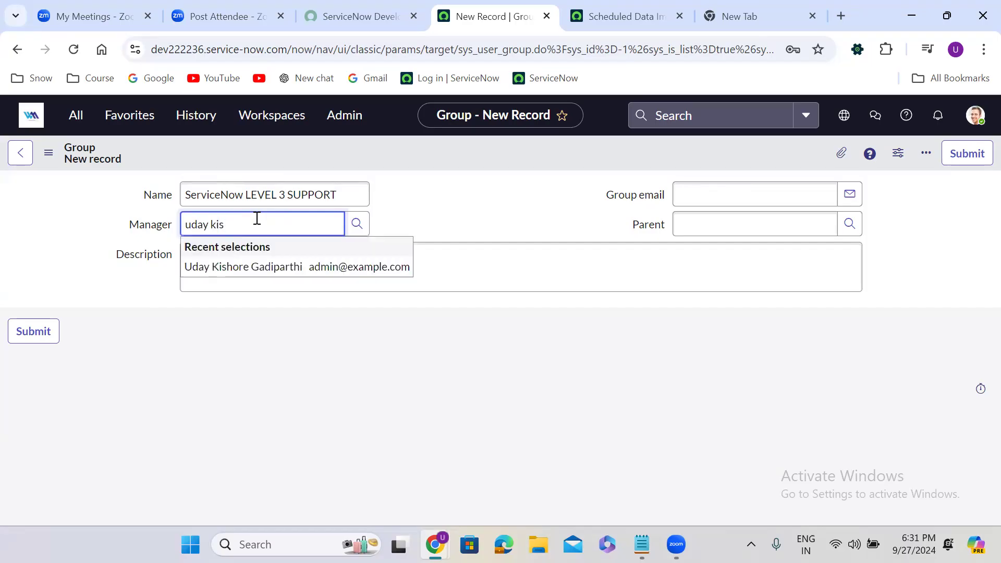
{"action": "left_click", "coordinate": [271, 271]}
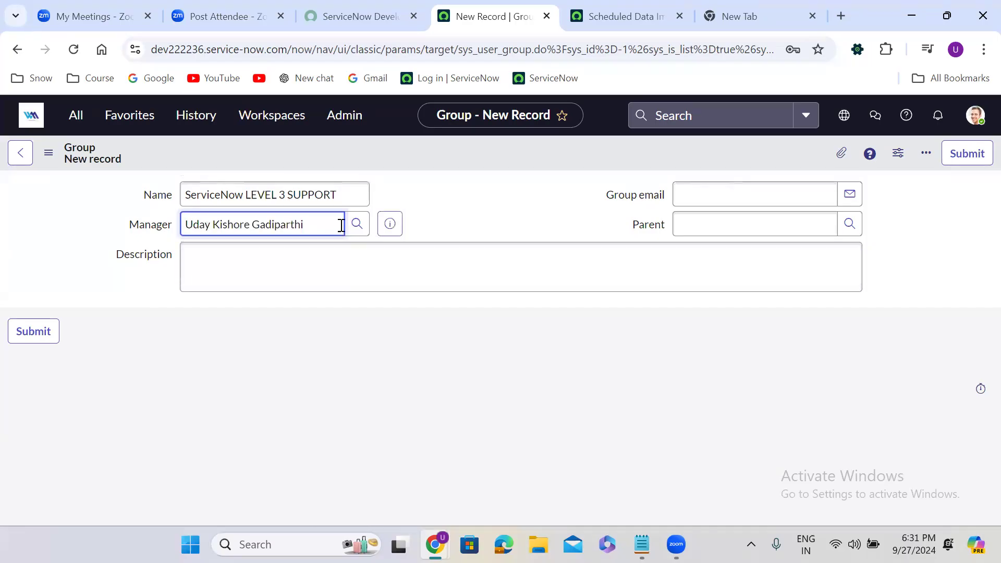
{"action": "left_click", "coordinate": [465, 209]}
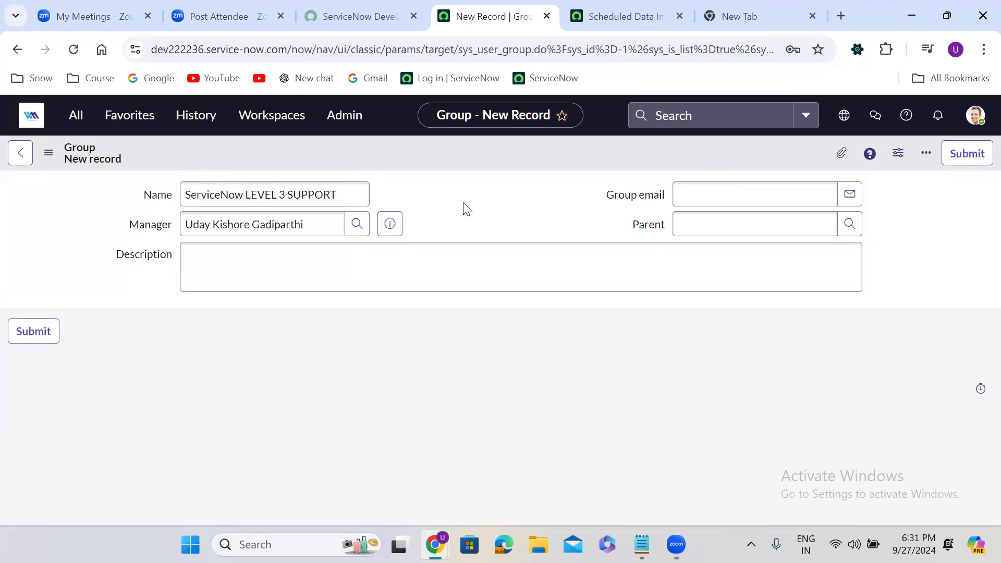
{"action": "right_click", "coordinate": [475, 143]}
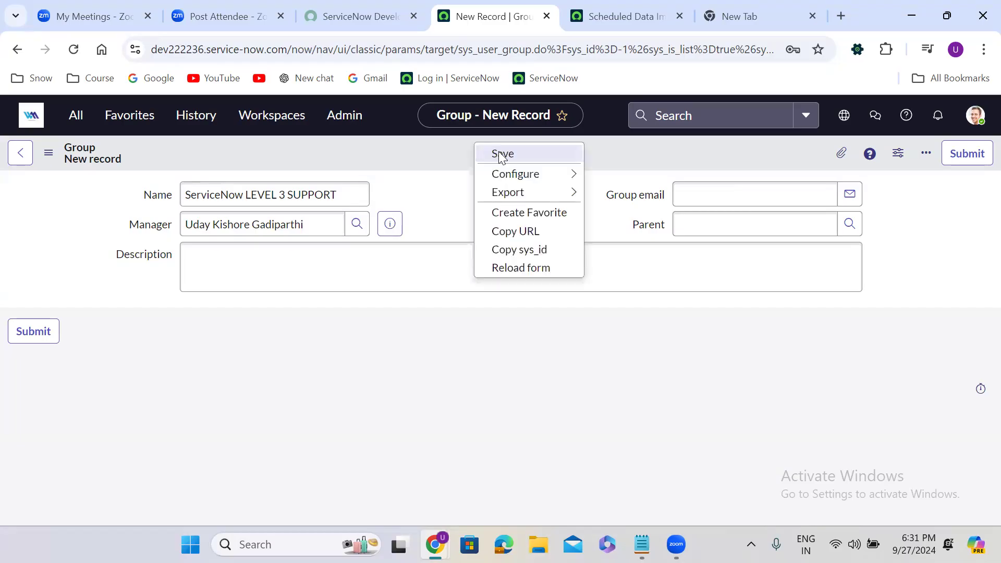
{"action": "left_click", "coordinate": [502, 155]}
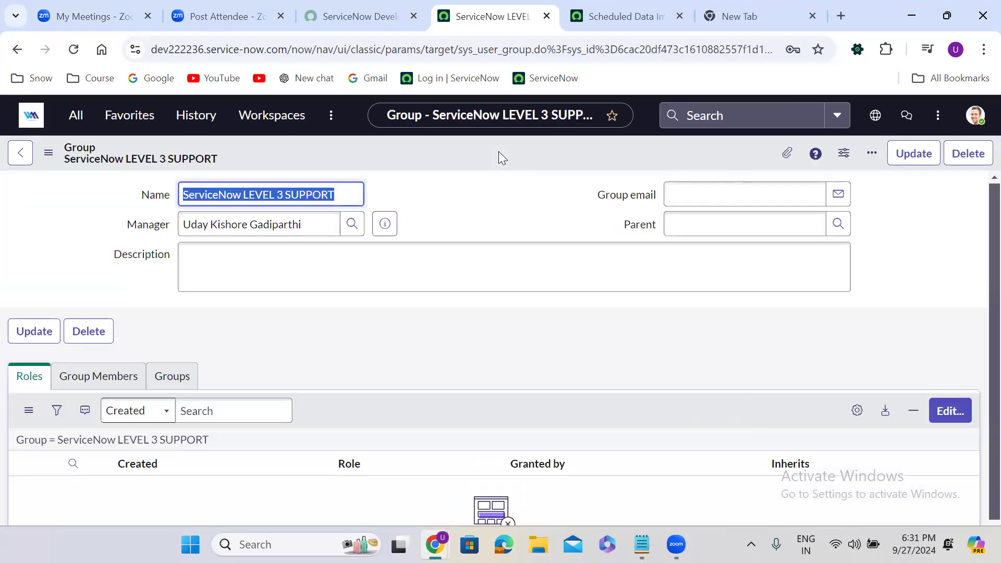
{"action": "scroll", "coordinate": [442, 217], "scroll_direction": "down", "scroll_amount": 3}
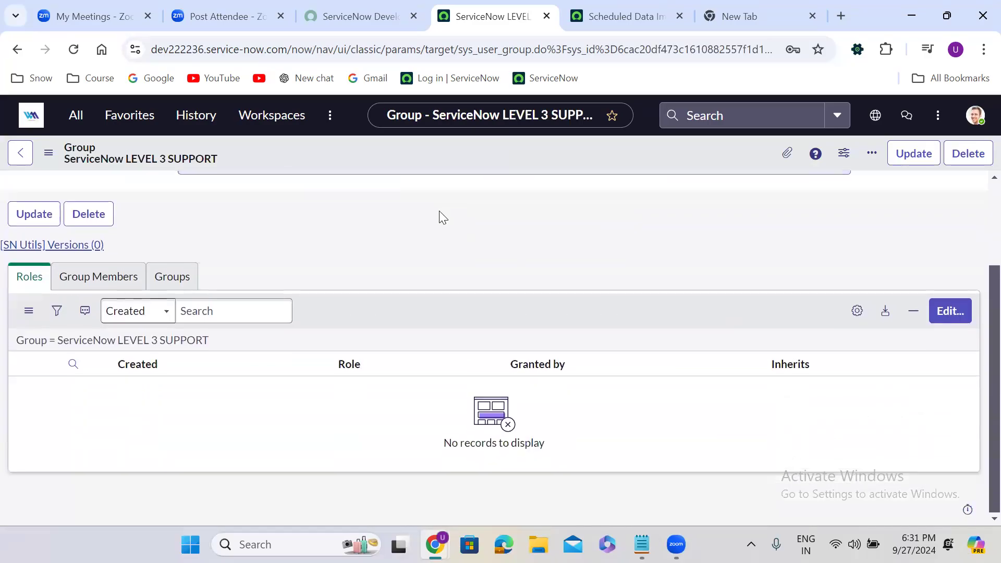
{"action": "left_click", "coordinate": [114, 285]}
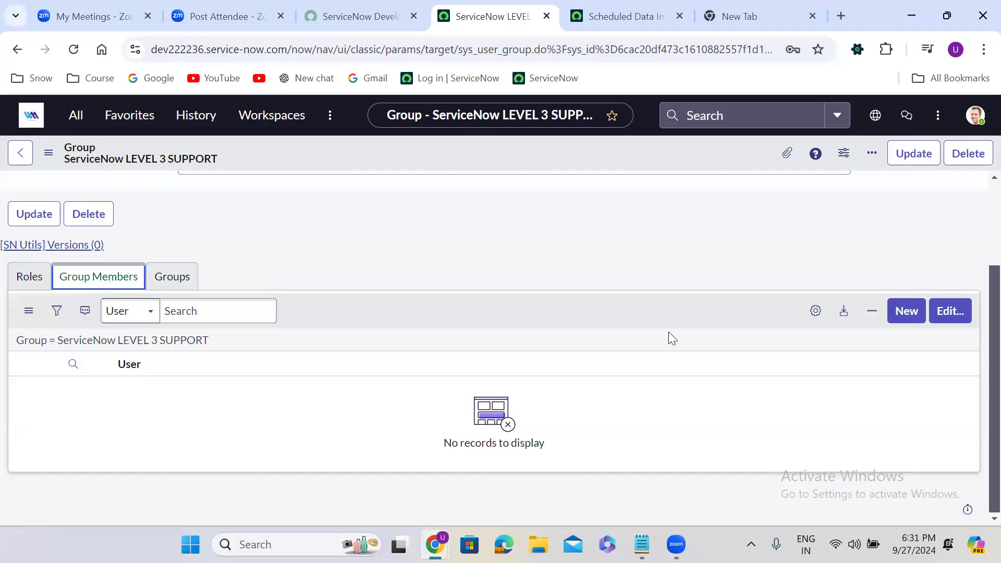
Open the member editor and move the tester user into the Group Members List
{"action": "left_click", "coordinate": [951, 313]}
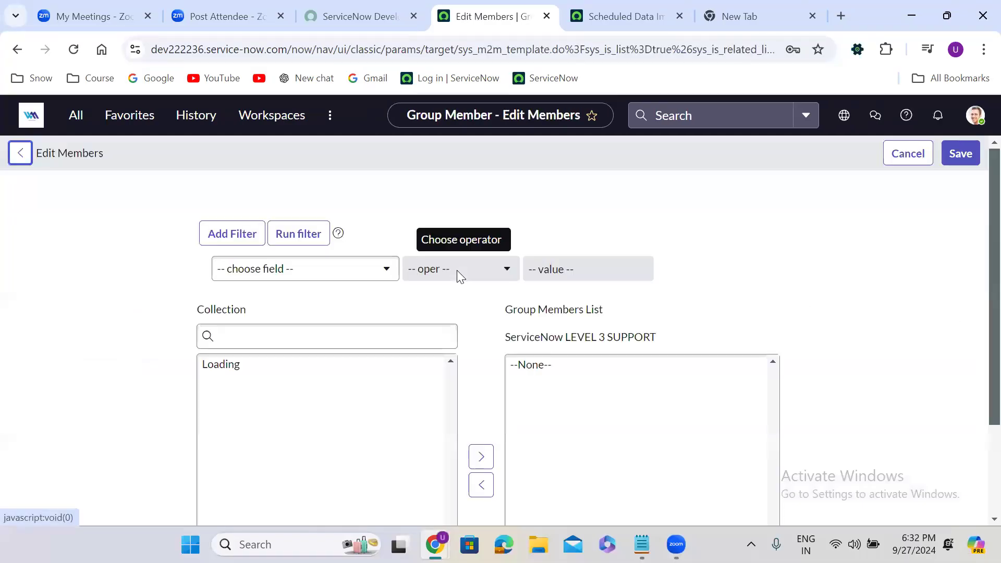
{"action": "left_click", "coordinate": [292, 336]}
{"action": "type", "text": "ganes"}
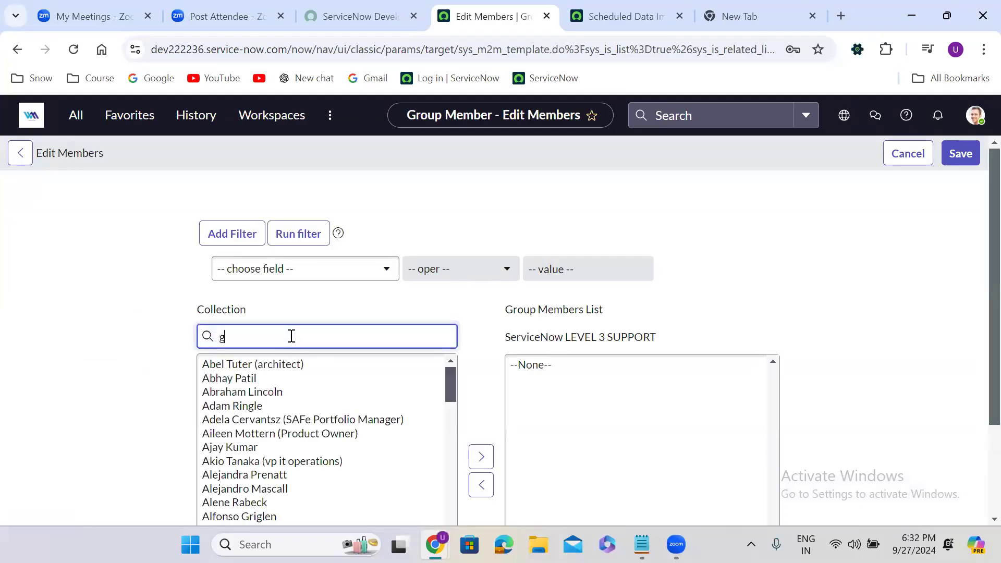
{"action": "left_click", "coordinate": [265, 366]}
{"action": "scroll", "coordinate": [267, 370], "scroll_direction": "down", "scroll_amount": 1}
{"action": "double_click", "coordinate": [266, 370]}
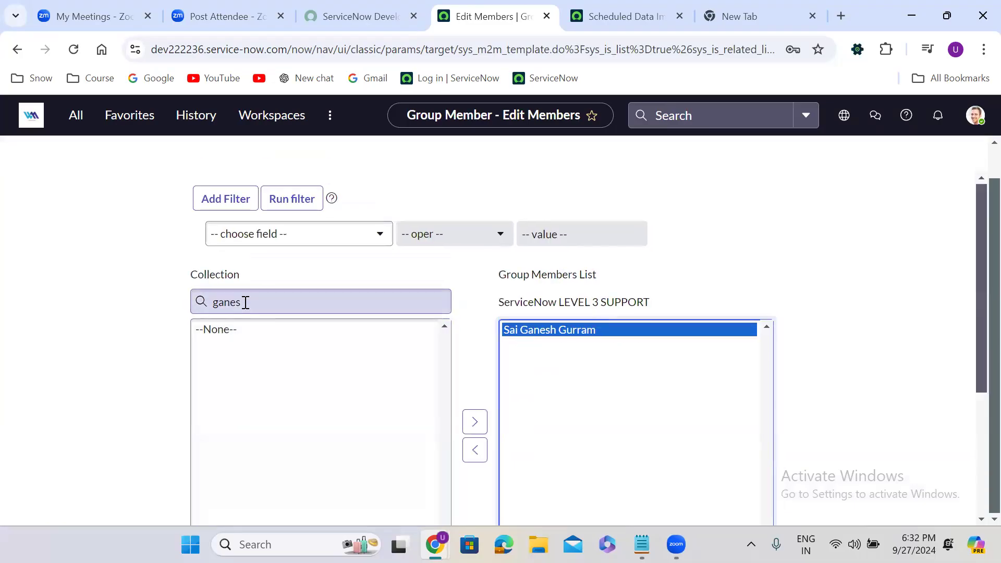
Search for and add the admin user and one more user to the group members
{"action": "double_click", "coordinate": [246, 302]}
{"action": "type", "text": "pr"}
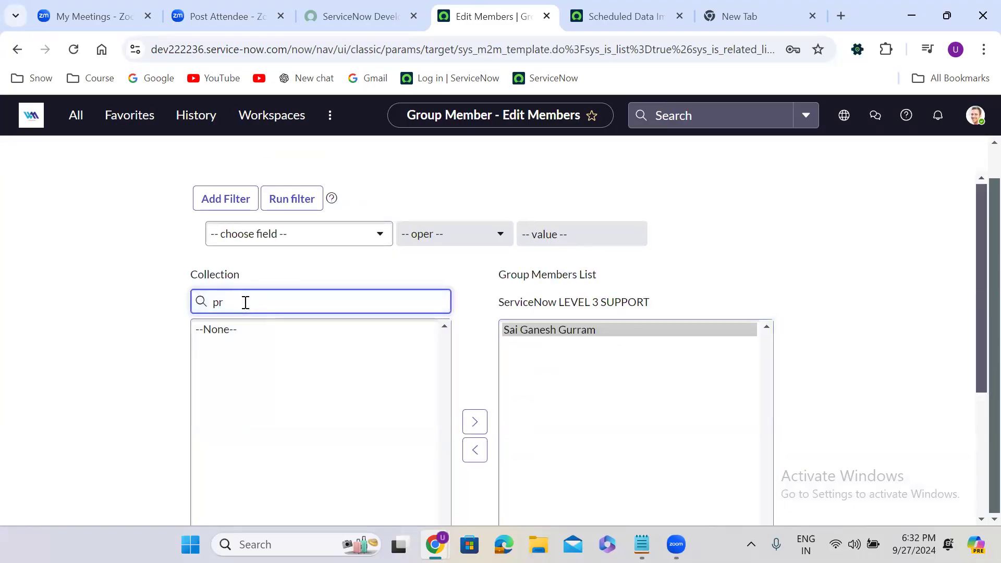
{"action": "type", "text": "iyanka"}
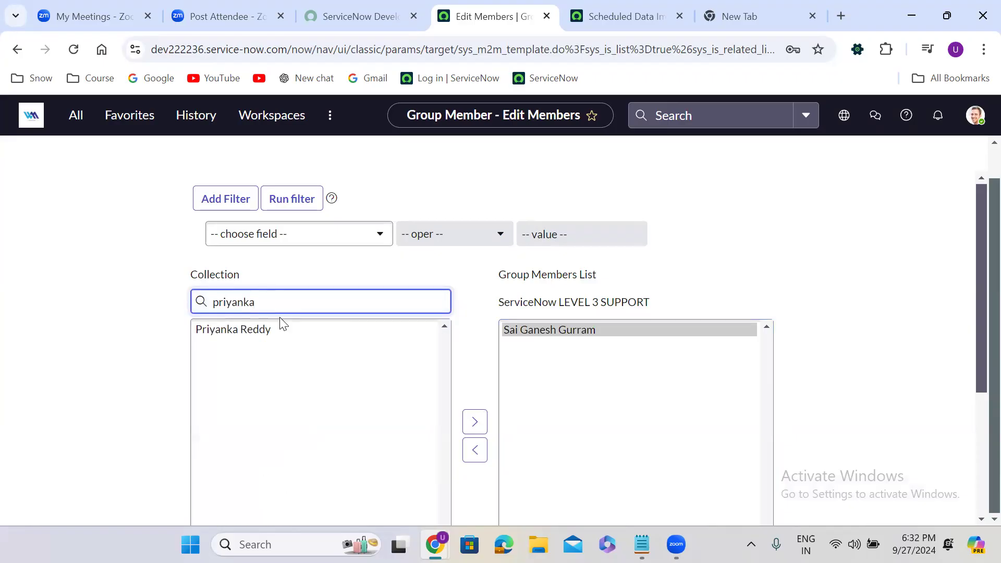
{"action": "left_click", "coordinate": [270, 340]}
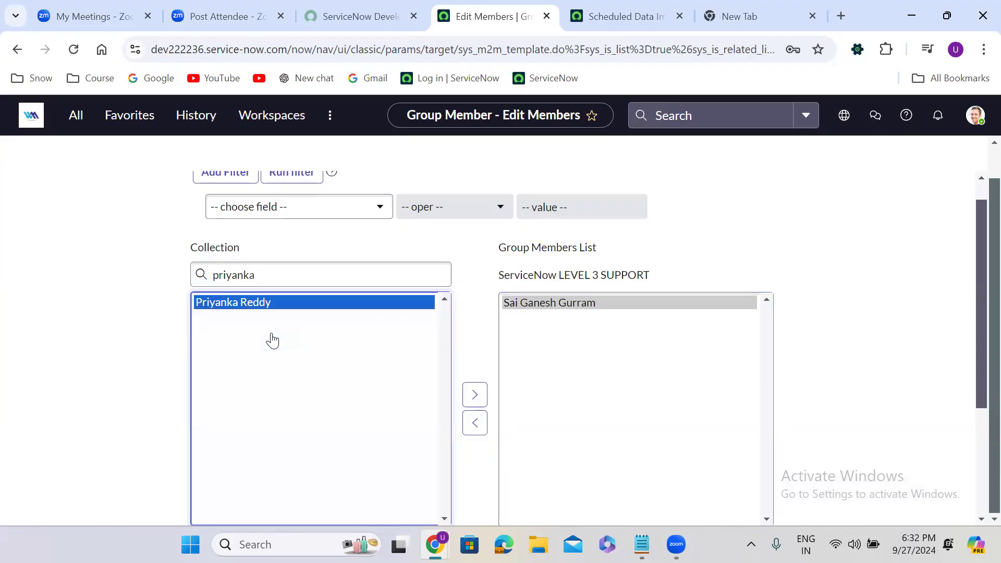
{"action": "left_click", "coordinate": [475, 395]}
{"action": "double_click", "coordinate": [270, 280]}
{"action": "type", "text": "vinay"}
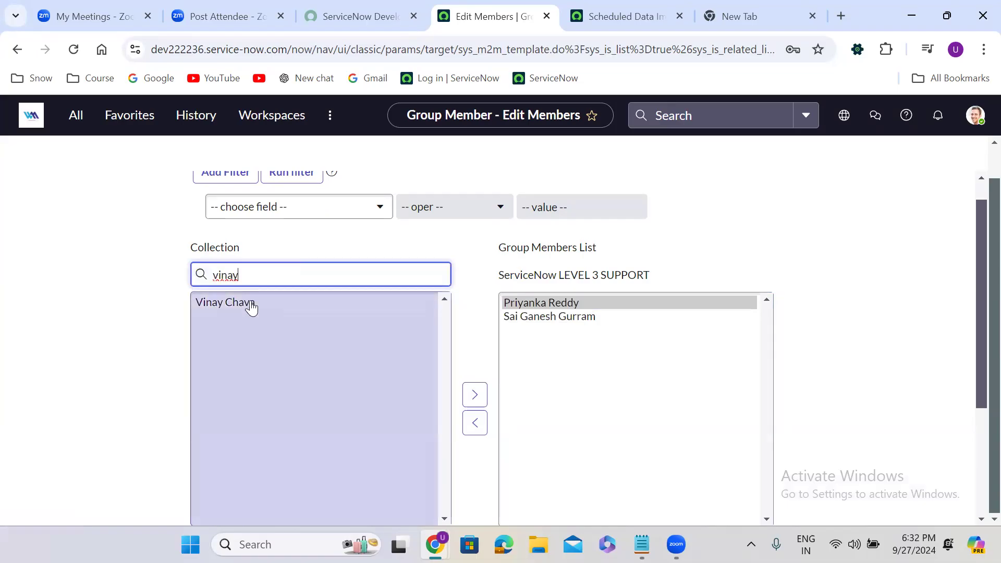
{"action": "left_click", "coordinate": [249, 304]}
{"action": "left_click", "coordinate": [475, 394]}
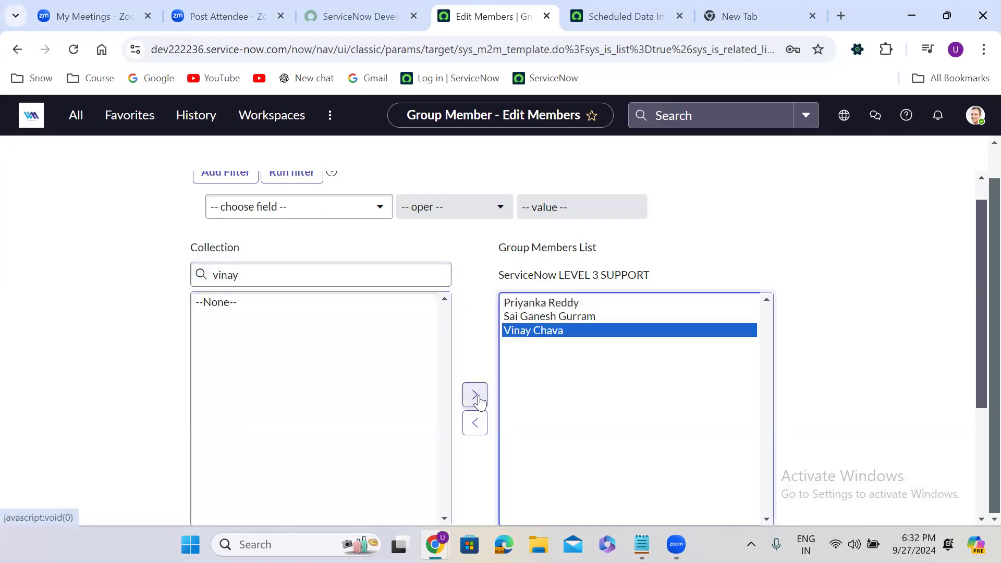
Add three users matching the search 'm' to the group, then save the membership
{"action": "double_click", "coordinate": [260, 281]}
{"action": "key", "text": "BackSpace"}
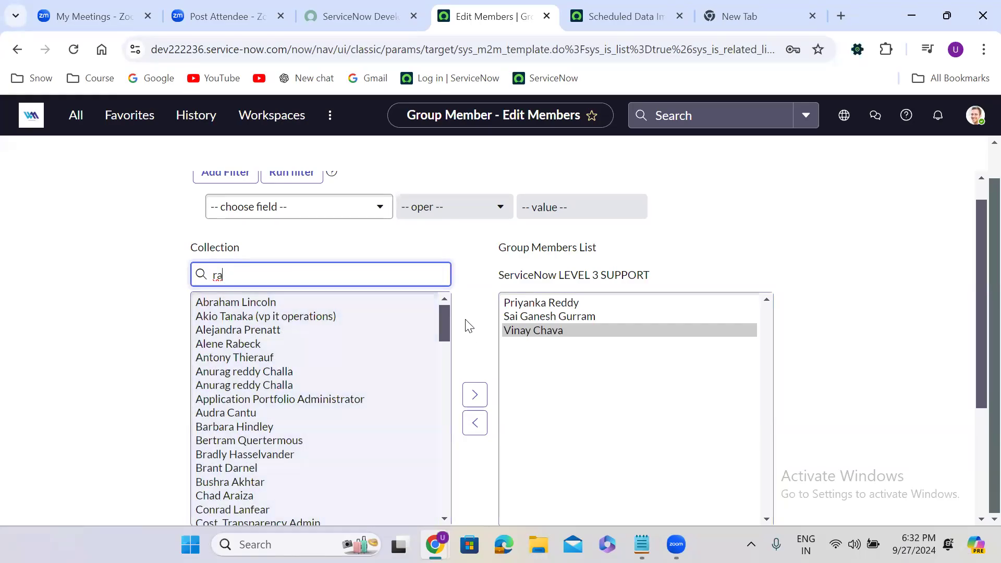
{"action": "type", "text": "m"}
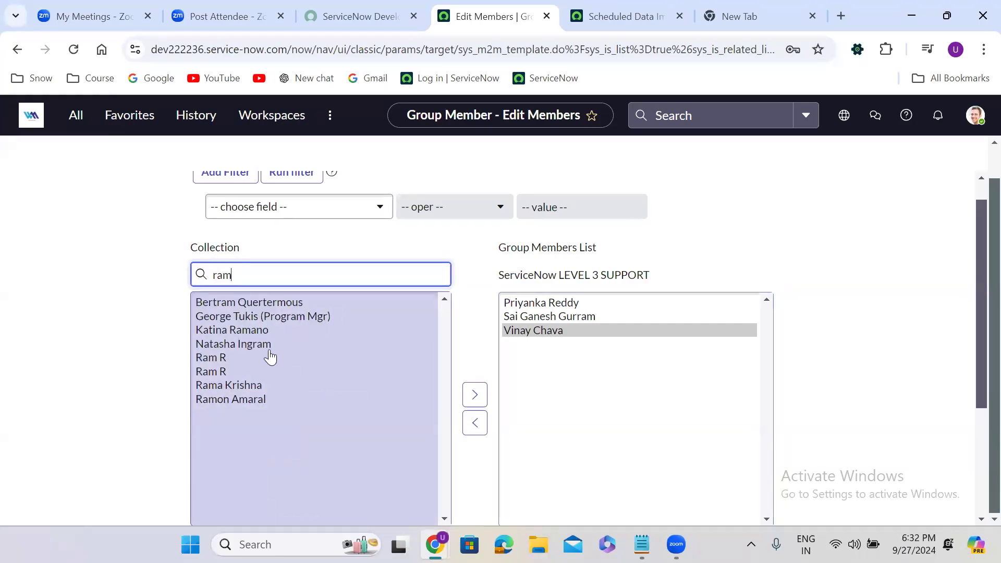
{"action": "double_click", "coordinate": [252, 388]}
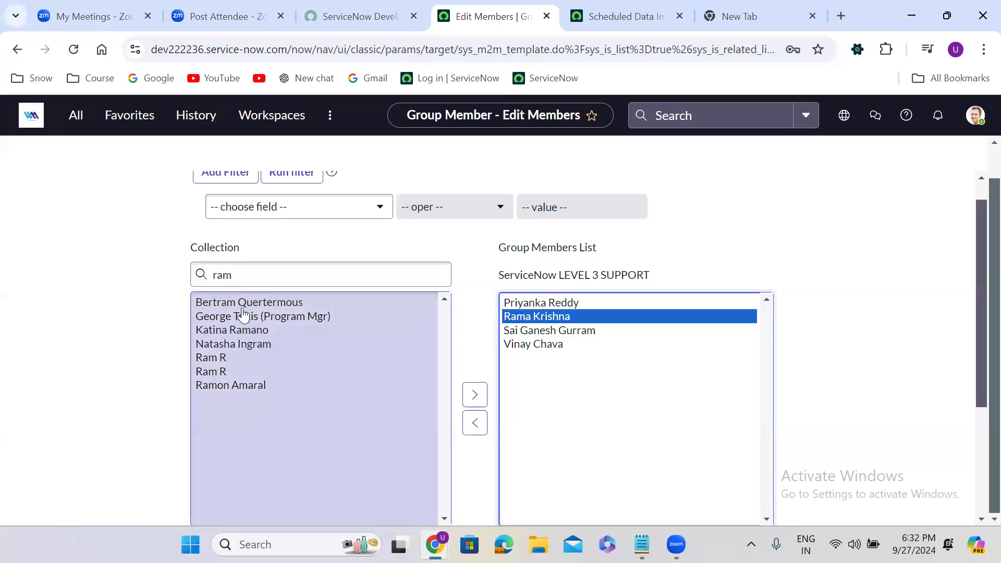
{"action": "double_click", "coordinate": [274, 319]}
{"action": "double_click", "coordinate": [261, 372]}
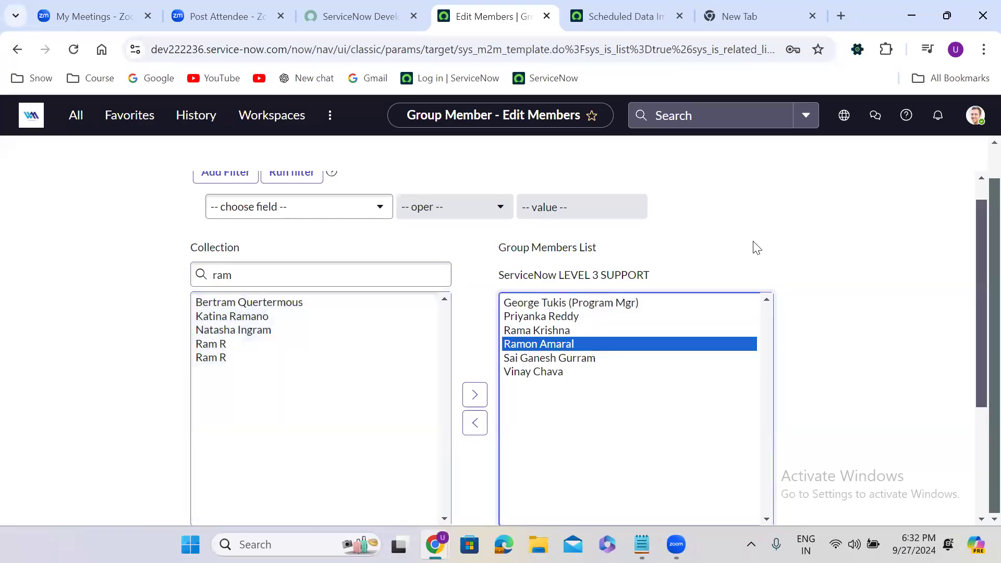
{"action": "left_click", "coordinate": [754, 243]}
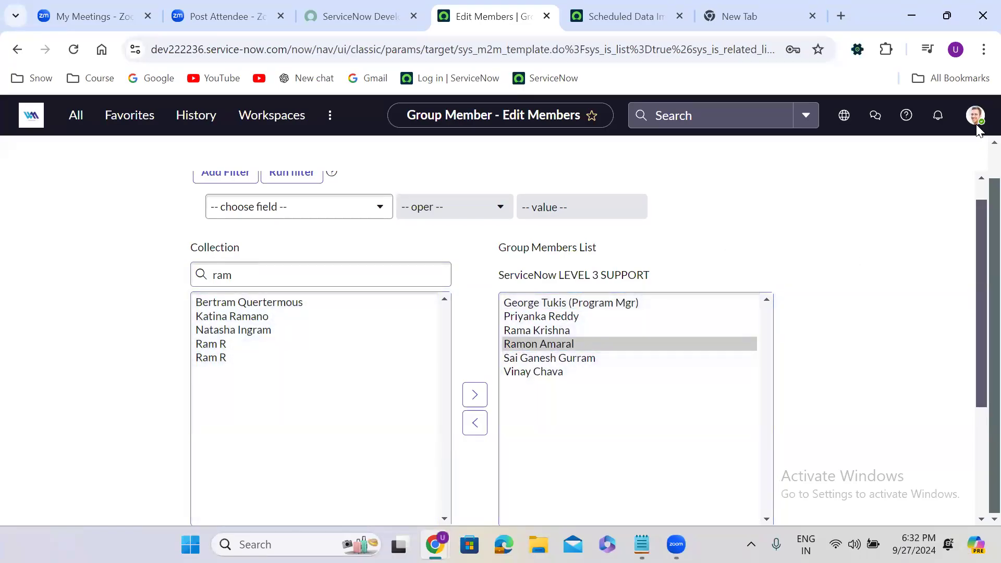
{"action": "scroll", "coordinate": [973, 159], "scroll_direction": "up", "scroll_amount": 1}
{"action": "left_click", "coordinate": [971, 158]}
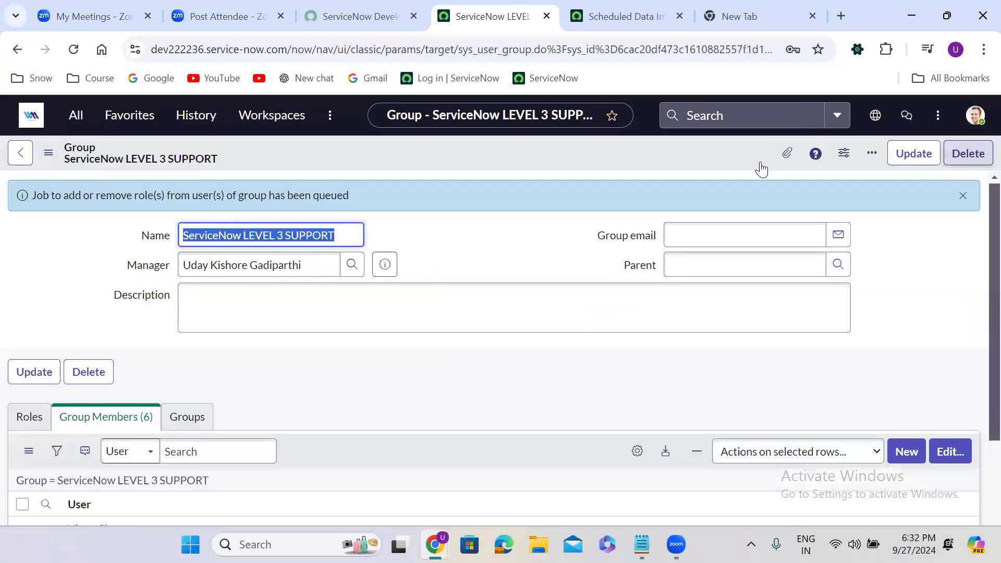
{"action": "left_click", "coordinate": [464, 246]}
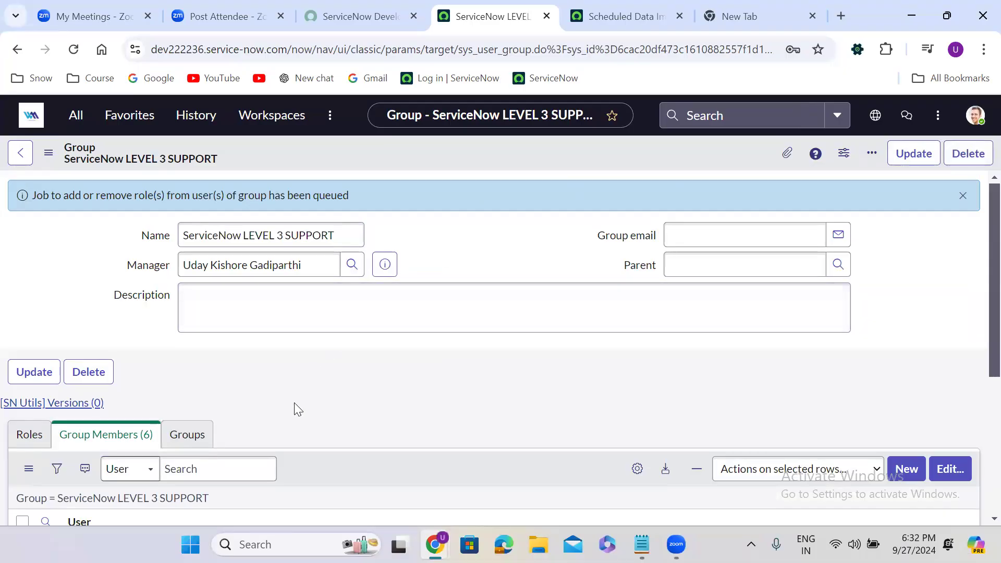
{"action": "scroll", "coordinate": [294, 402], "scroll_direction": "down", "scroll_amount": 1}
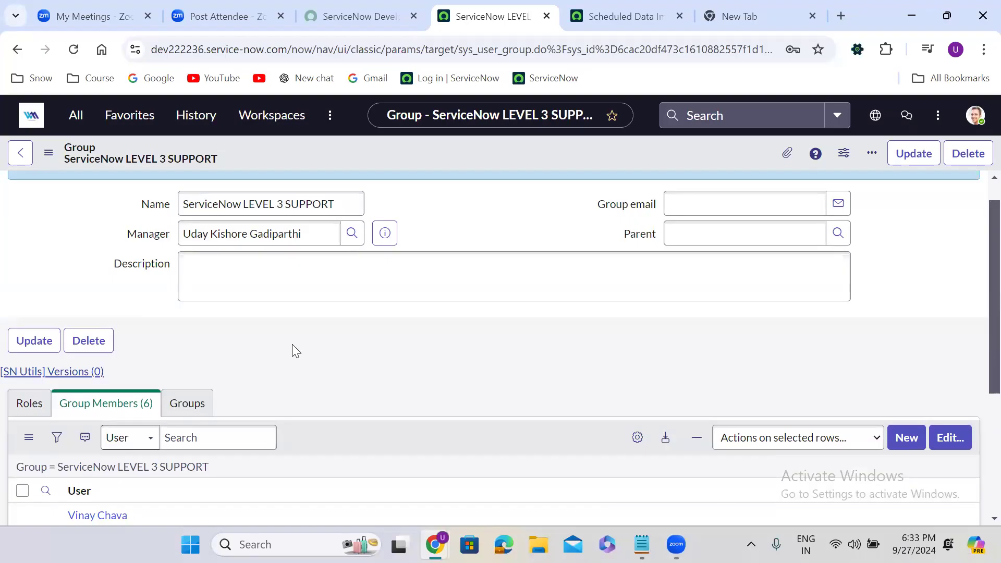
{"action": "scroll", "coordinate": [292, 344], "scroll_direction": "down", "scroll_amount": 2}
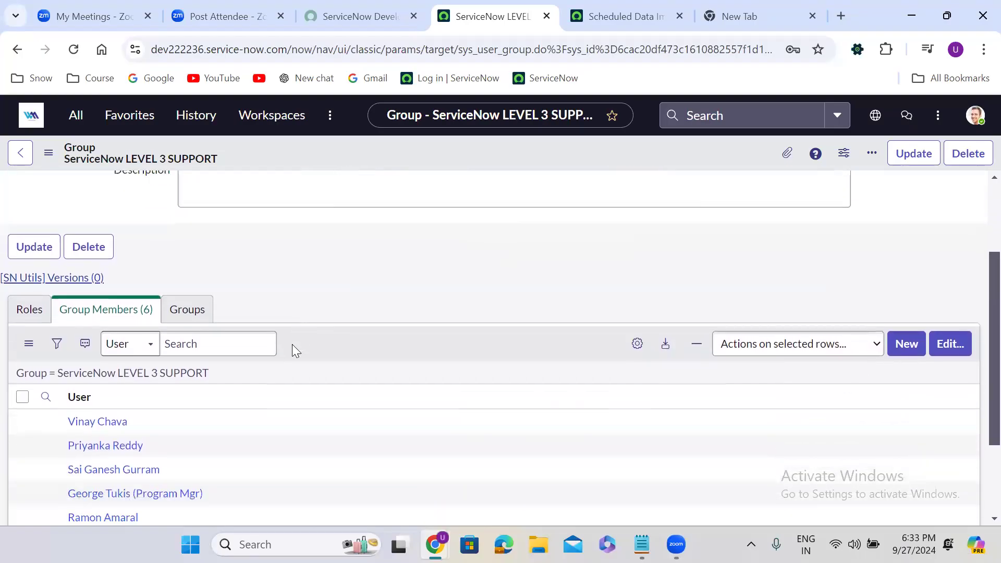
{"action": "scroll", "coordinate": [294, 351], "scroll_direction": "up", "scroll_amount": 2}
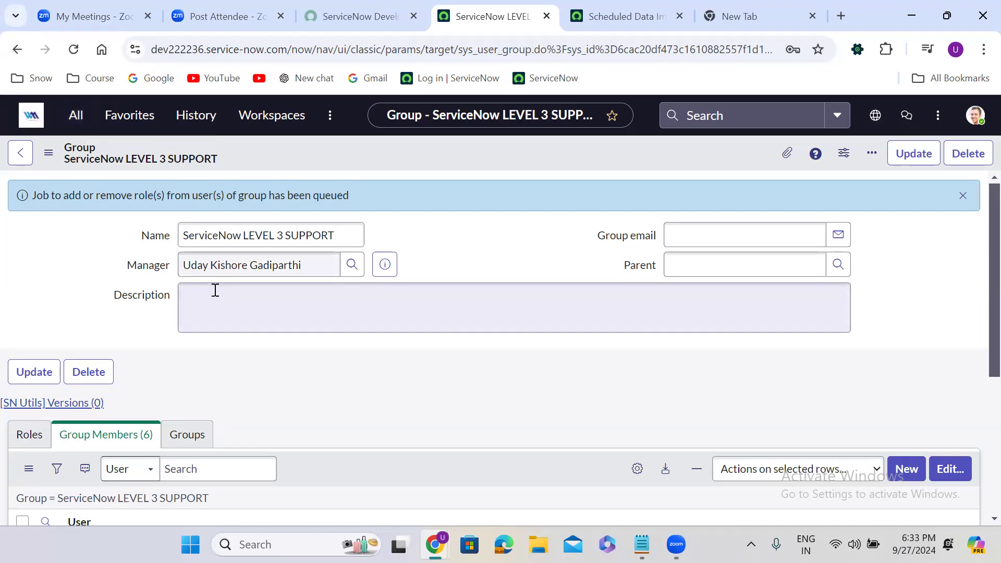
{"action": "scroll", "coordinate": [259, 362], "scroll_direction": "down", "scroll_amount": 2}
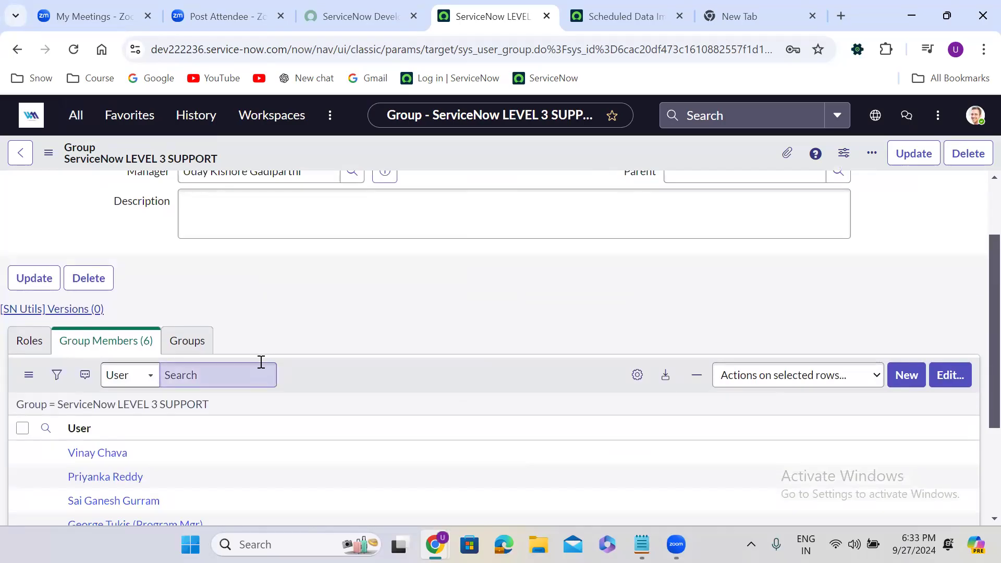
{"action": "scroll", "coordinate": [261, 362], "scroll_direction": "down", "scroll_amount": 2}
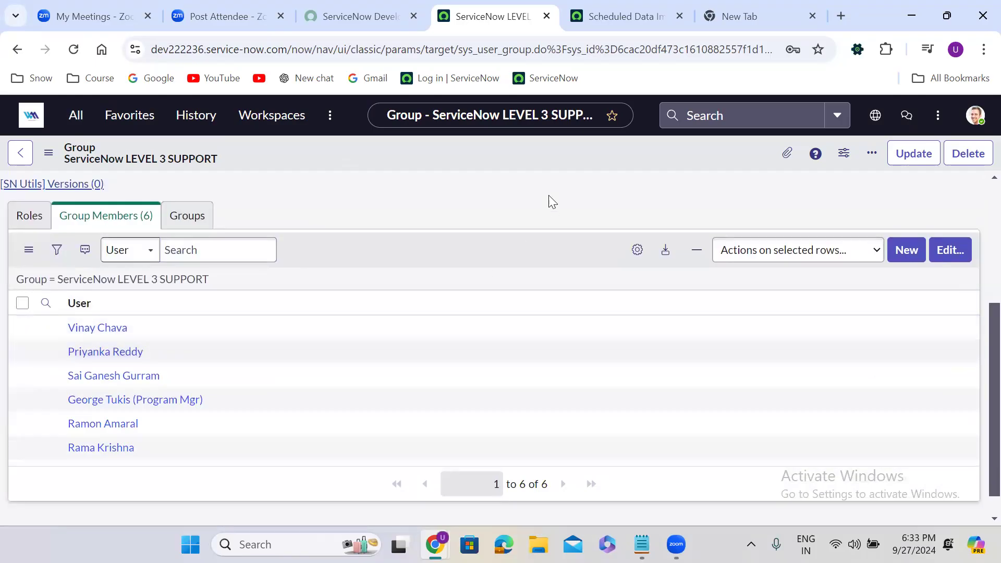
{"action": "scroll", "coordinate": [517, 180], "scroll_direction": "up", "scroll_amount": 2}
{"action": "scroll", "coordinate": [516, 179], "scroll_direction": "up", "scroll_amount": 2}
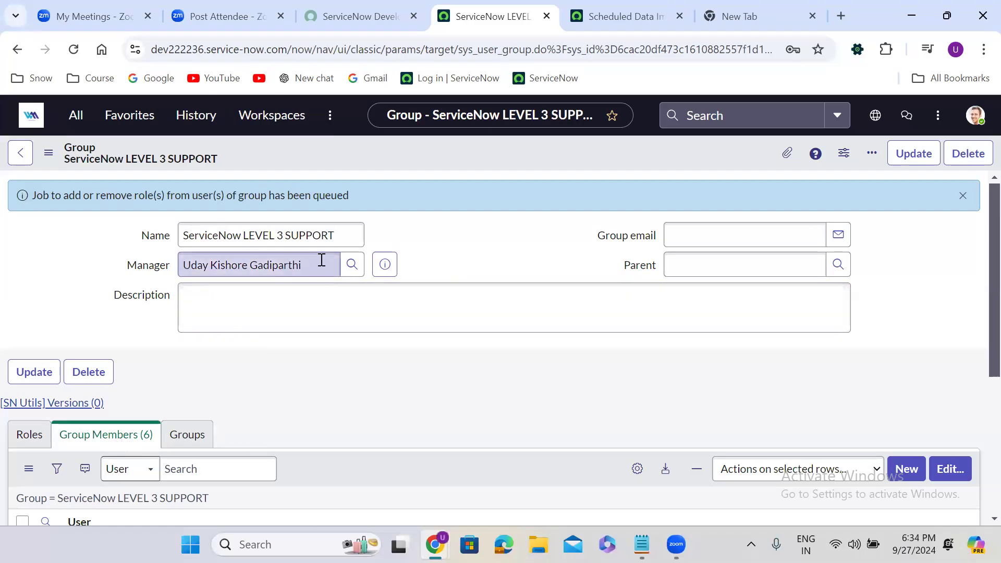
{"action": "left_click", "coordinate": [104, 439]}
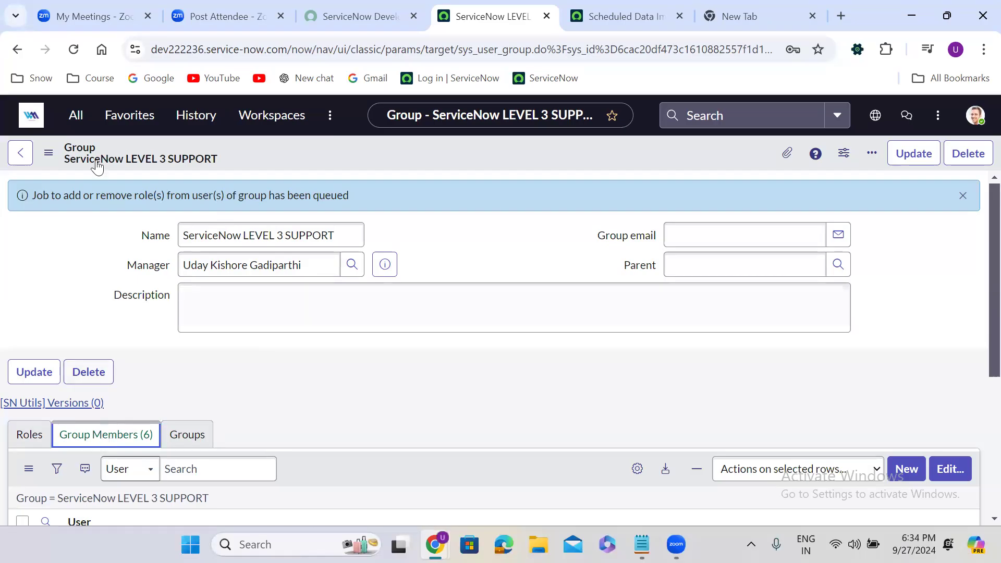
Start a new group from the Groups list and name it 'POWER BI LEVEL 1 SUPPORT'
{"action": "left_click", "coordinate": [76, 115]}
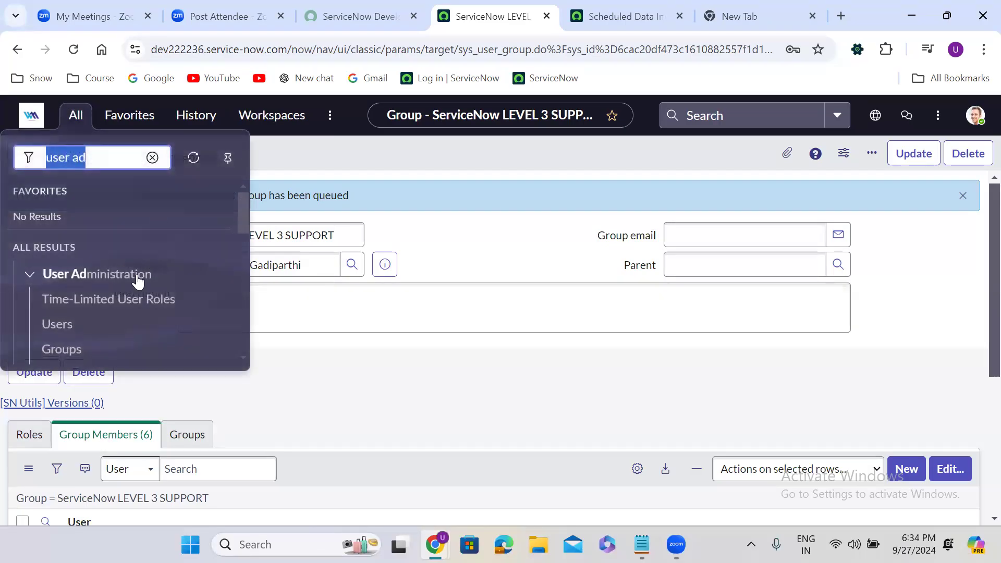
{"action": "left_click", "coordinate": [60, 351]}
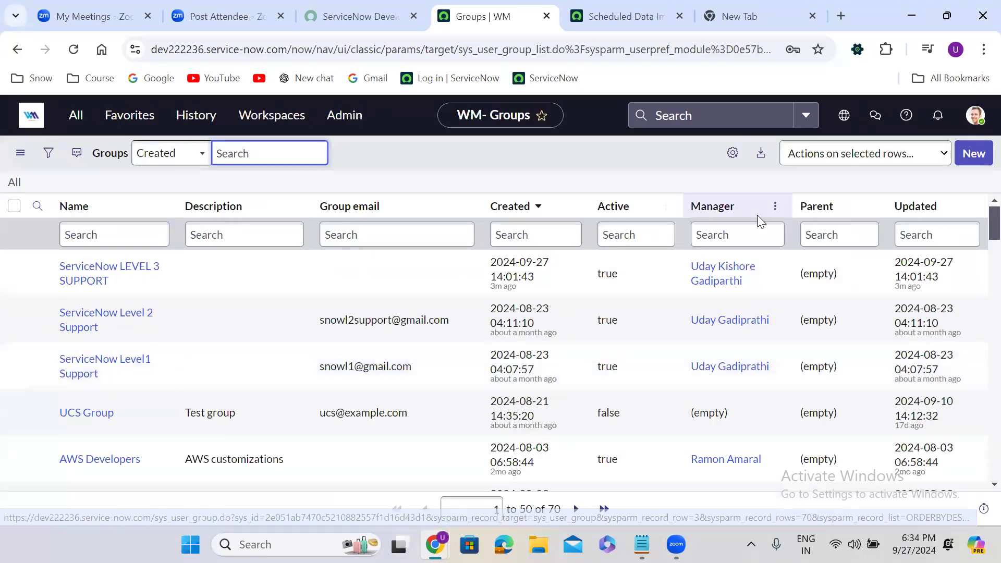
{"action": "left_click", "coordinate": [978, 153]}
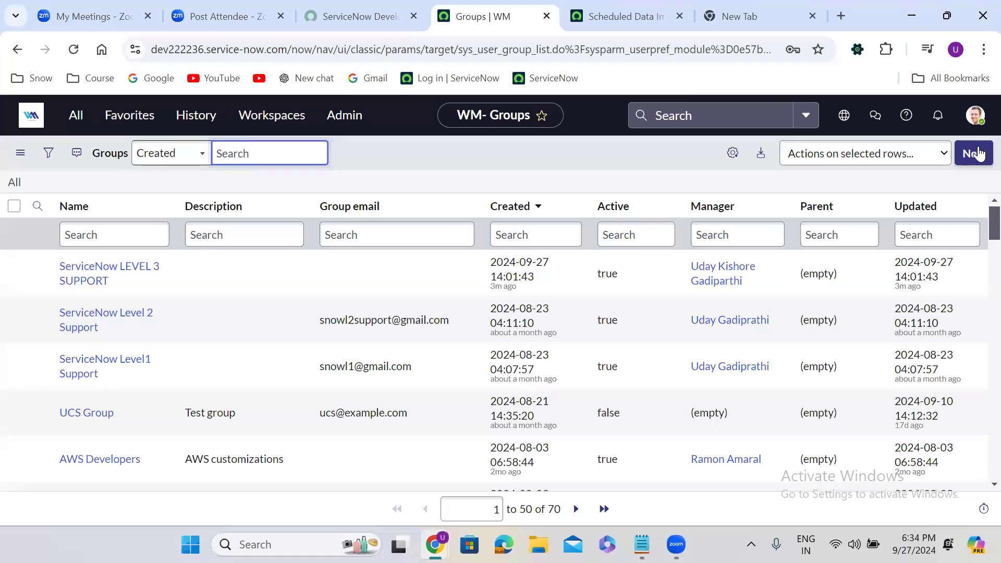
{"action": "left_click", "coordinate": [978, 153]}
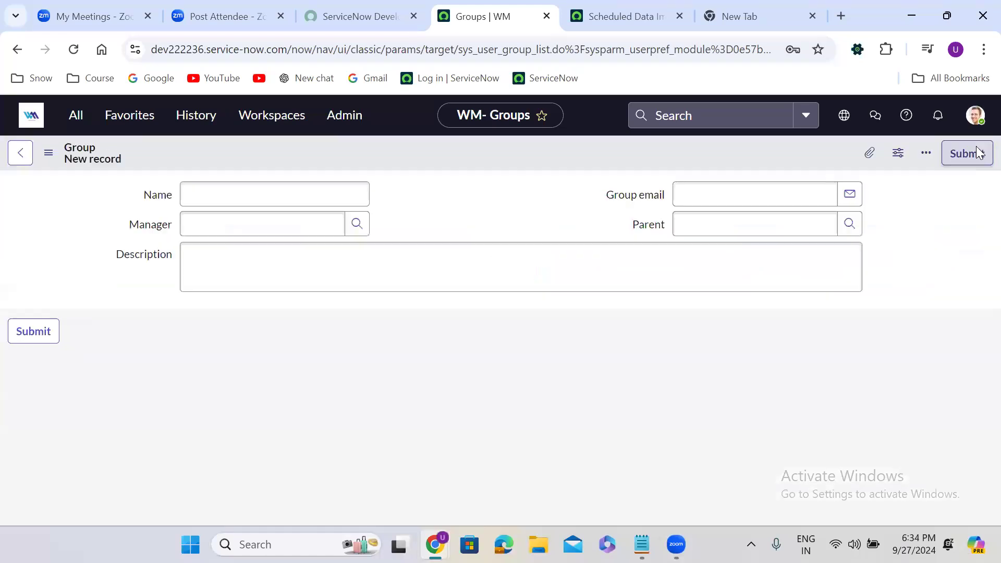
{"action": "type", "text": "P"}
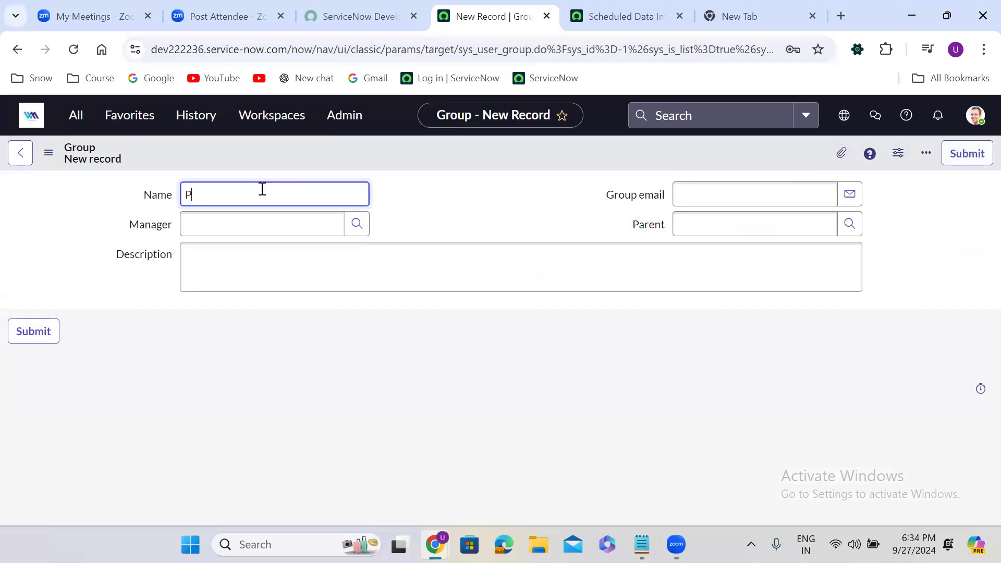
{"action": "type", "text": "OWER BI LEVEL 1 SUPPORT"}
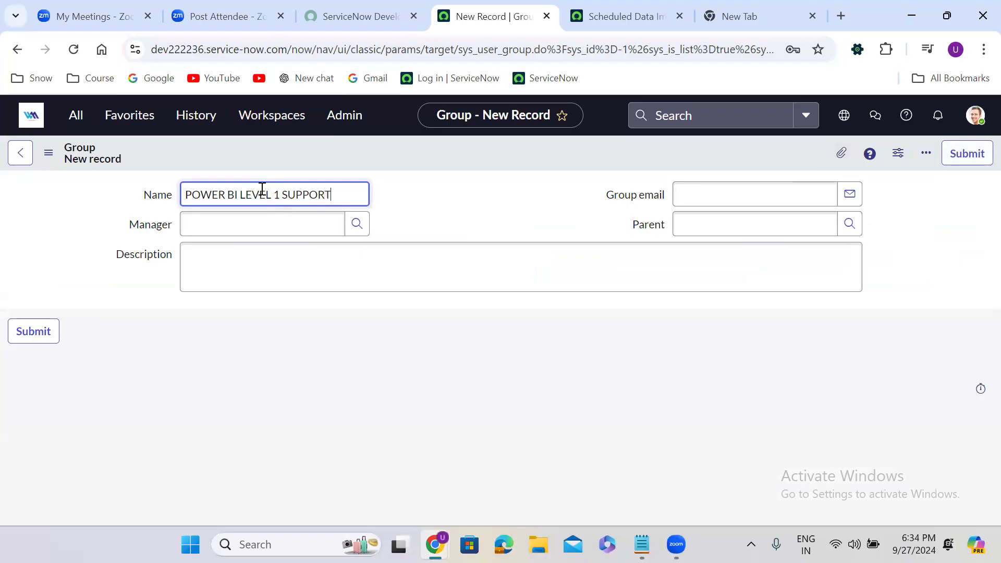
Choose the suggested user as the group's manager and save the record
{"action": "left_click", "coordinate": [258, 223]}
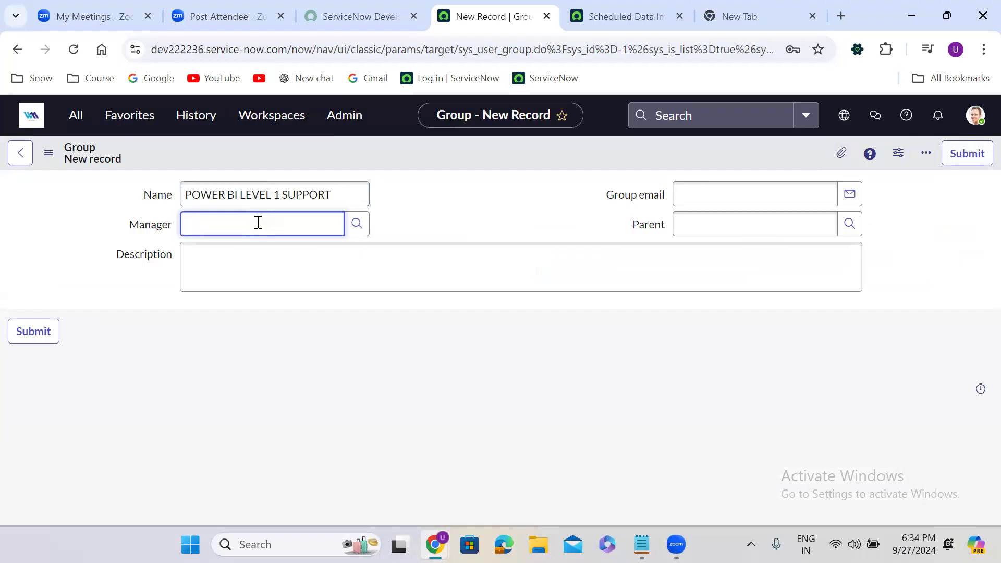
{"action": "type", "text": "abra"}
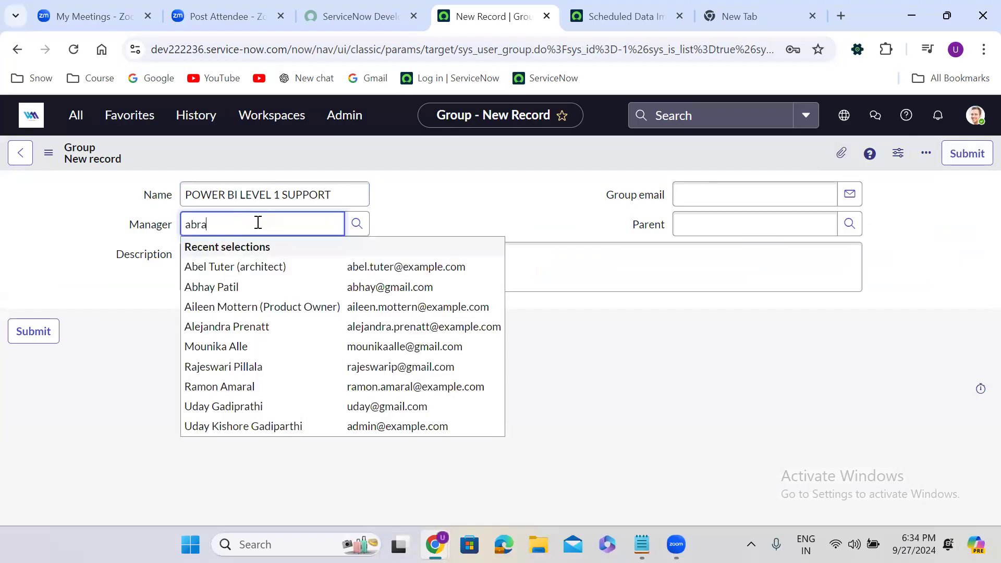
{"action": "left_click", "coordinate": [249, 269]}
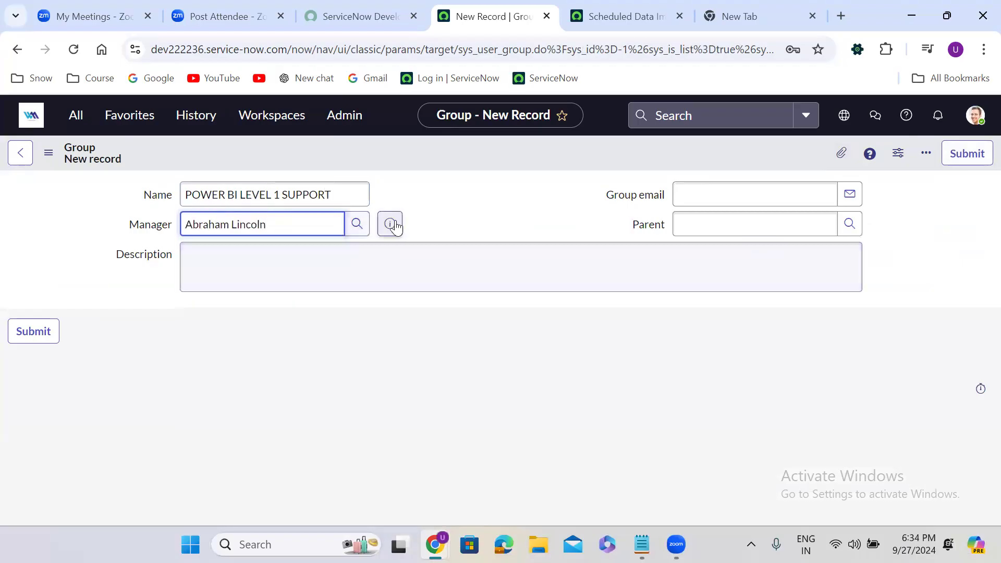
{"action": "right_click", "coordinate": [483, 158]}
{"action": "left_click", "coordinate": [512, 172]}
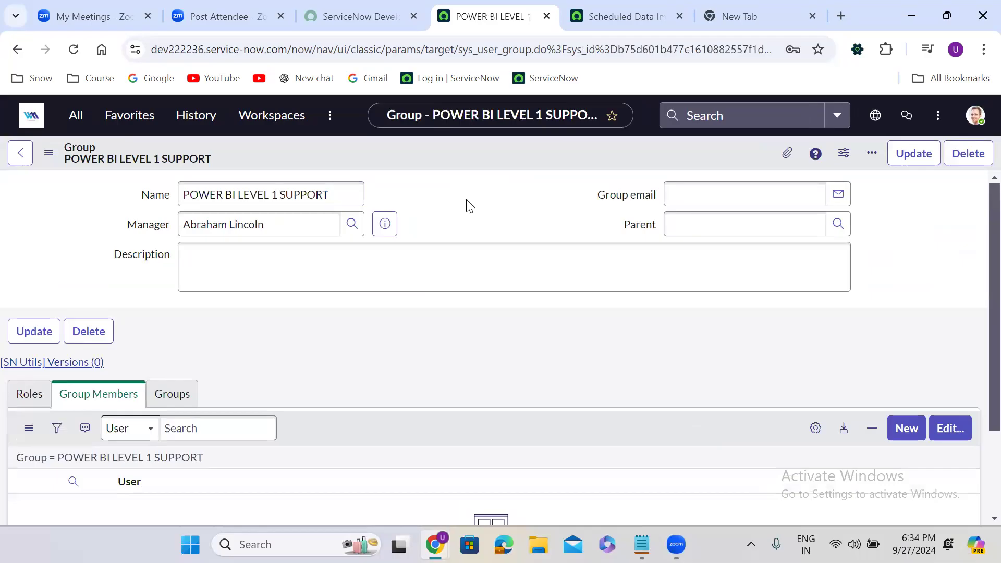
{"action": "scroll", "coordinate": [465, 203], "scroll_direction": "down", "scroll_amount": 1}
{"action": "scroll", "coordinate": [467, 201], "scroll_direction": "down", "scroll_amount": 2}
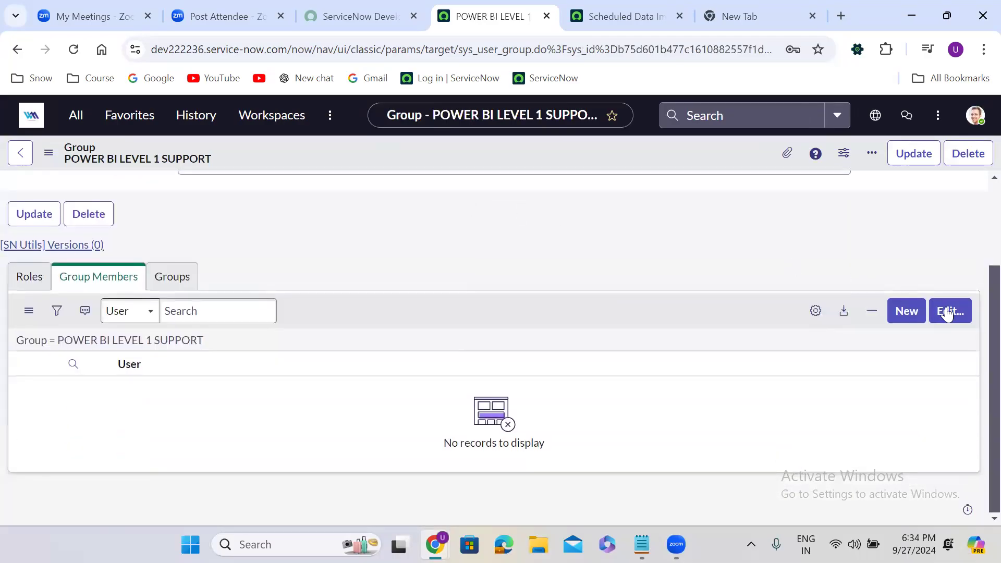
{"action": "left_click", "coordinate": [948, 314]}
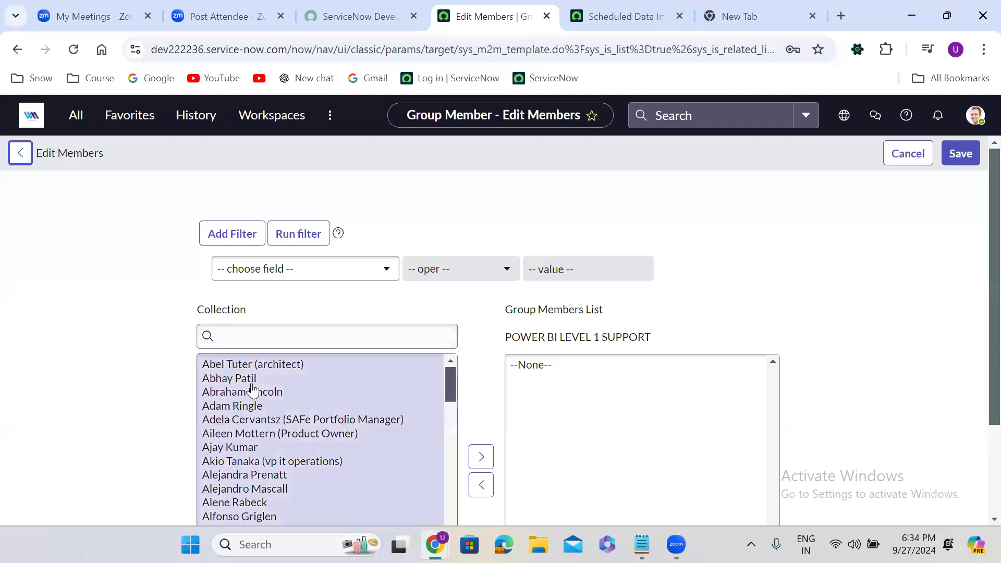
{"action": "double_click", "coordinate": [248, 381]}
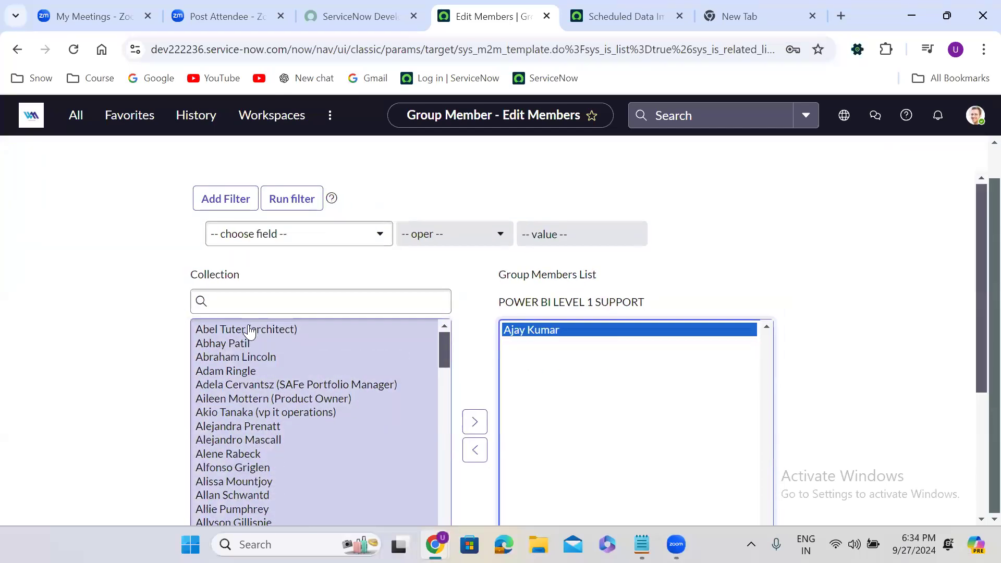
{"action": "double_click", "coordinate": [258, 332]}
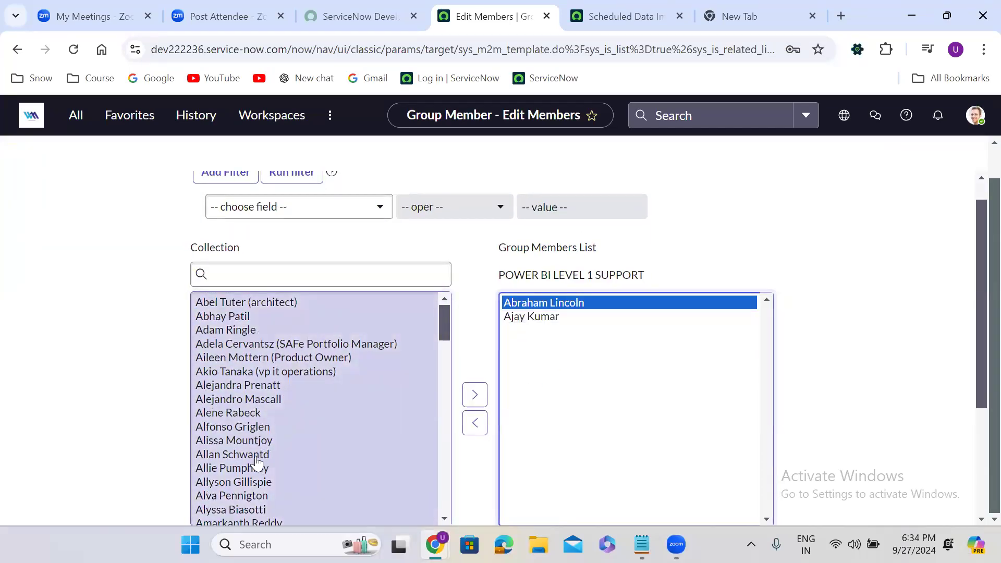
{"action": "double_click", "coordinate": [257, 459]}
{"action": "double_click", "coordinate": [257, 459]}
{"action": "double_click", "coordinate": [258, 459]}
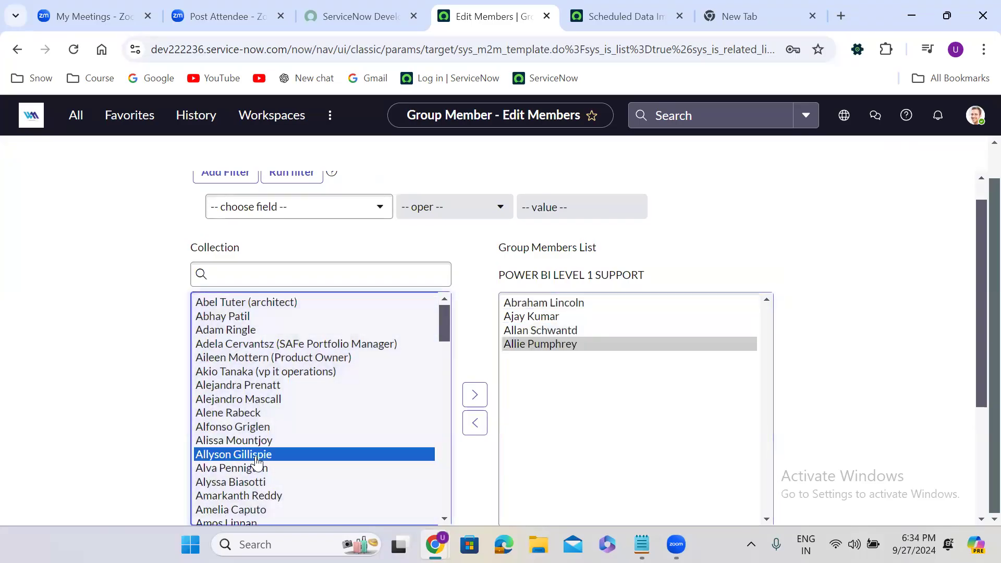
{"action": "double_click", "coordinate": [257, 455]}
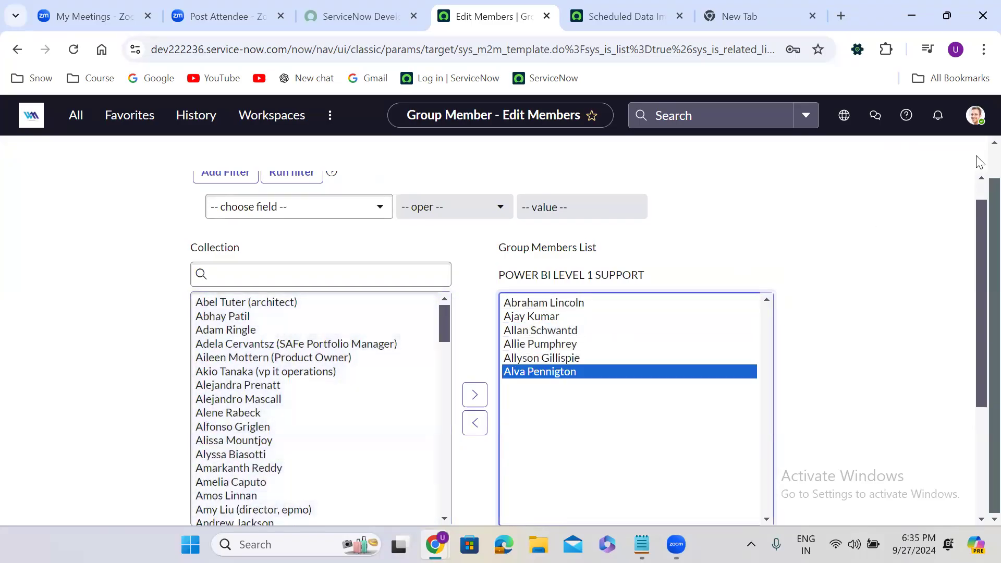
{"action": "scroll", "coordinate": [980, 162], "scroll_direction": "up", "scroll_amount": 1}
{"action": "left_click", "coordinate": [959, 152]}
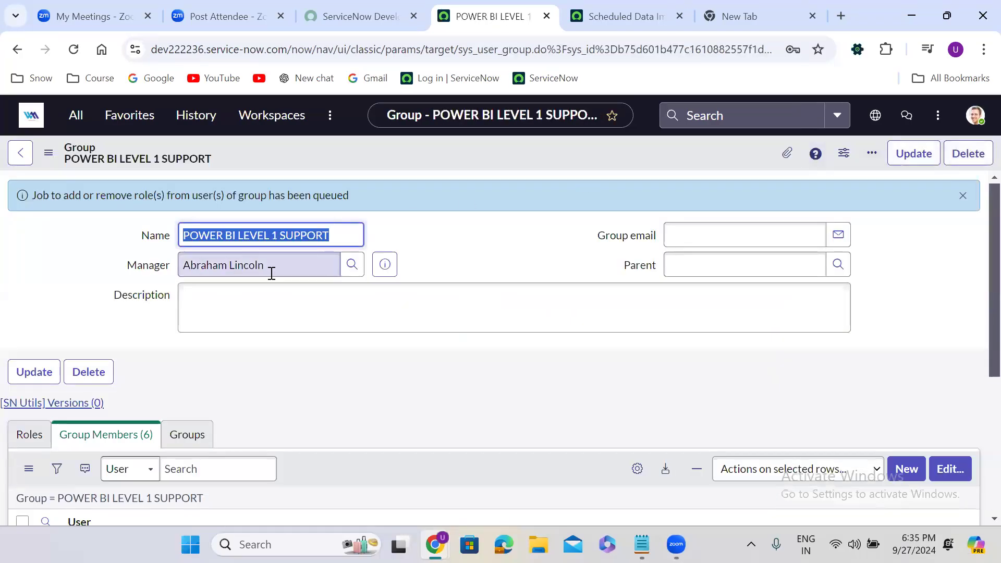
{"action": "left_click", "coordinate": [348, 327]}
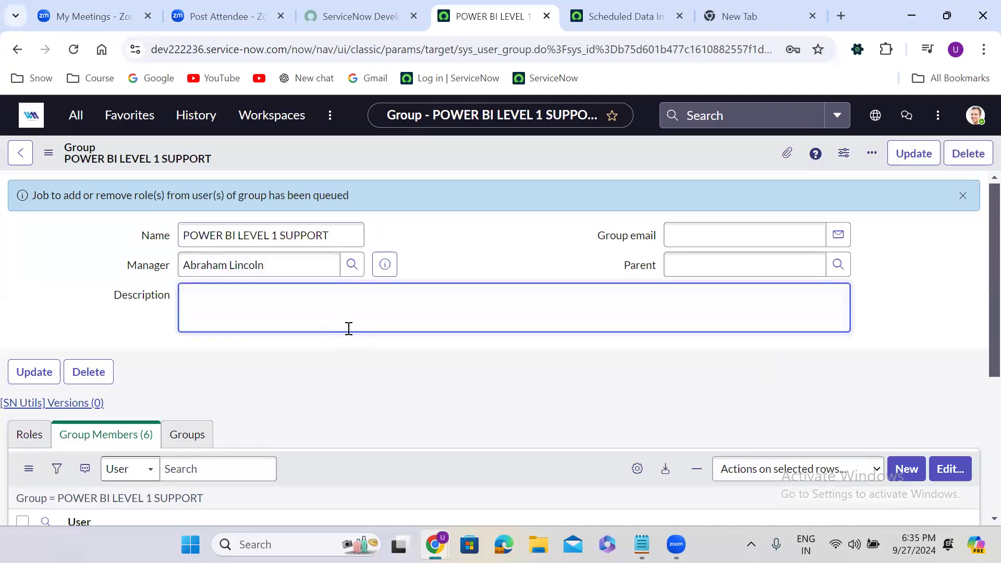
{"action": "left_click", "coordinate": [77, 116]}
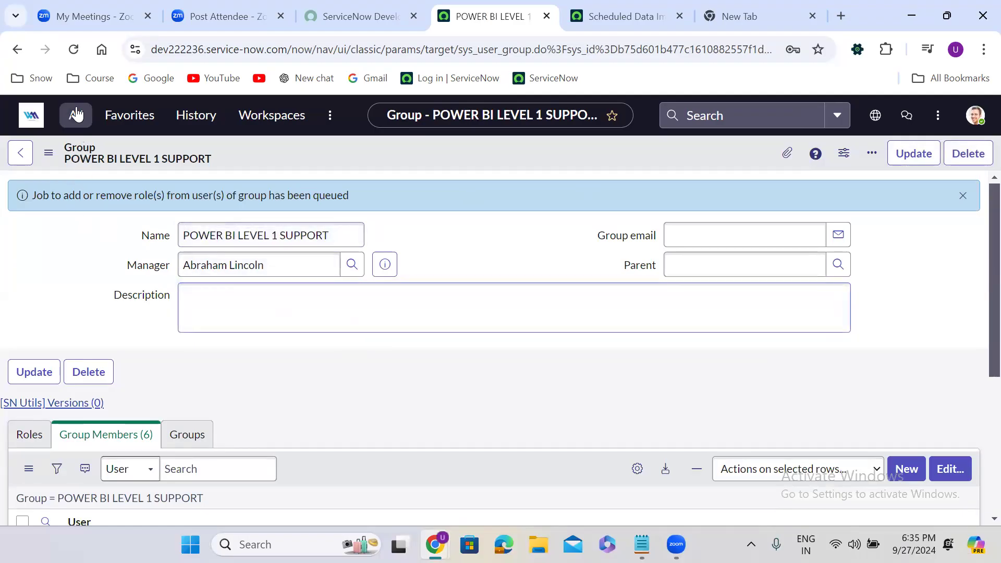
Open the Groups list, then switch to the Scheduled Data Imports tab
{"action": "left_click", "coordinate": [75, 348]}
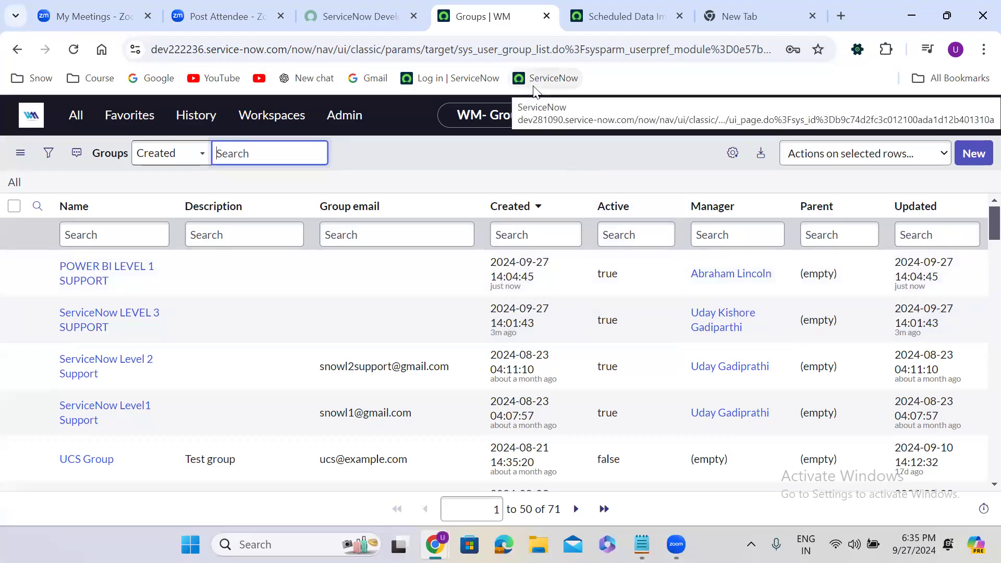
{"action": "left_click", "coordinate": [72, 117]}
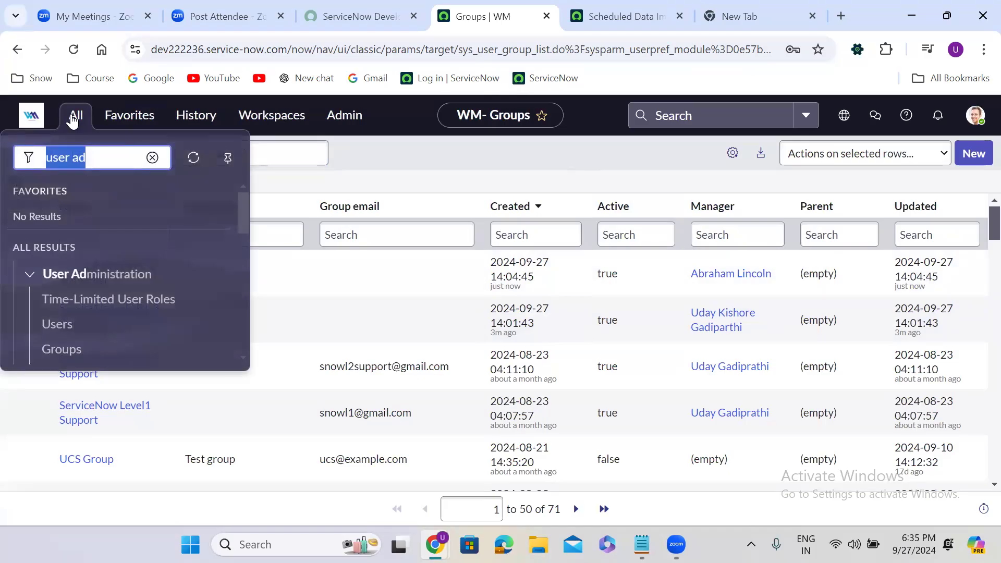
{"action": "left_click", "coordinate": [605, 14]}
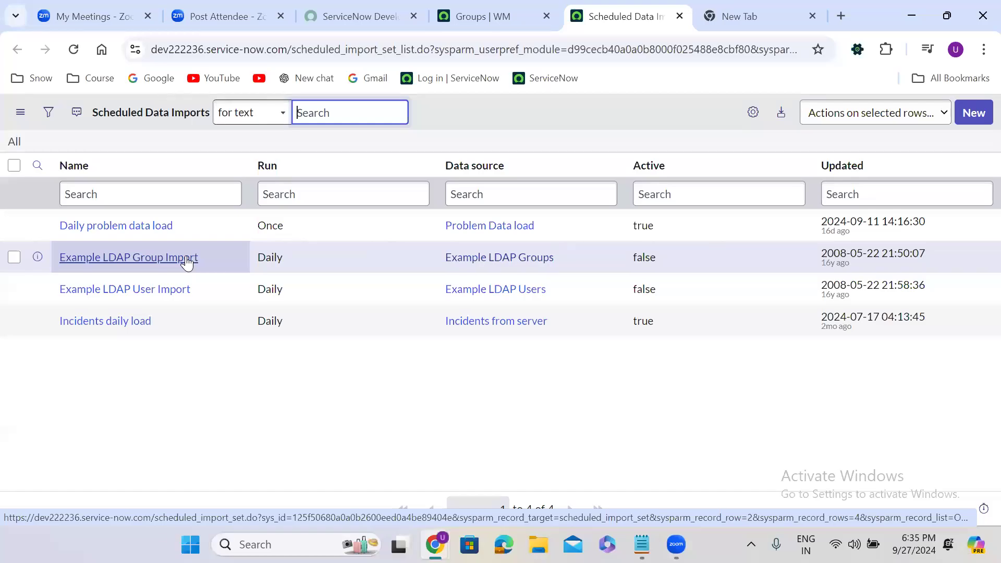
Return to the Groups | WM tab listing 71 groups, including both new support groups
{"action": "left_click", "coordinate": [499, 7]}
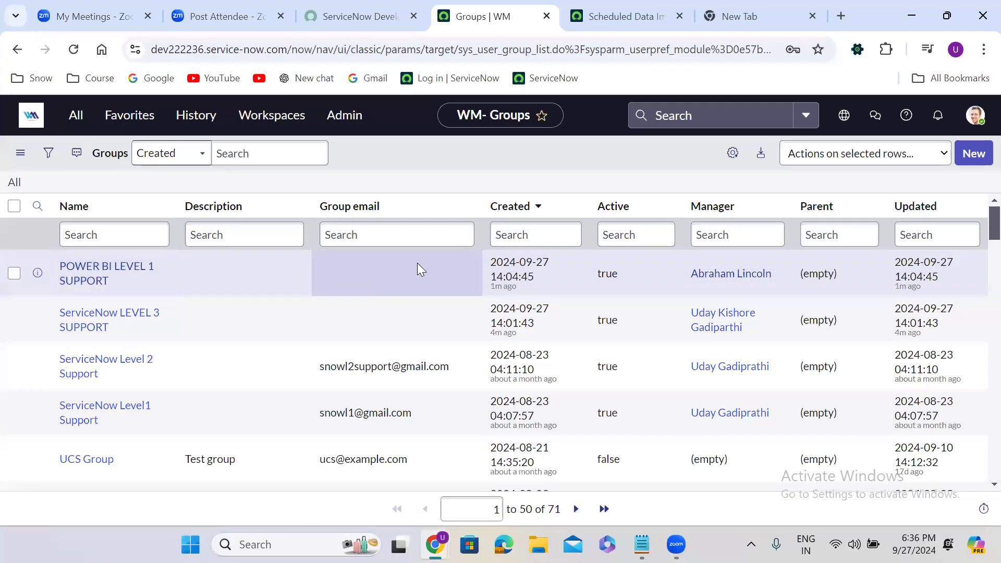
Open the Roles list under User Administration, then switch to the Notepad notes
{"action": "left_click", "coordinate": [74, 117]}
{"action": "left_click_drag", "start_coordinate": [240, 209], "coordinate": [242, 232]}
{"action": "left_click", "coordinate": [61, 278]}
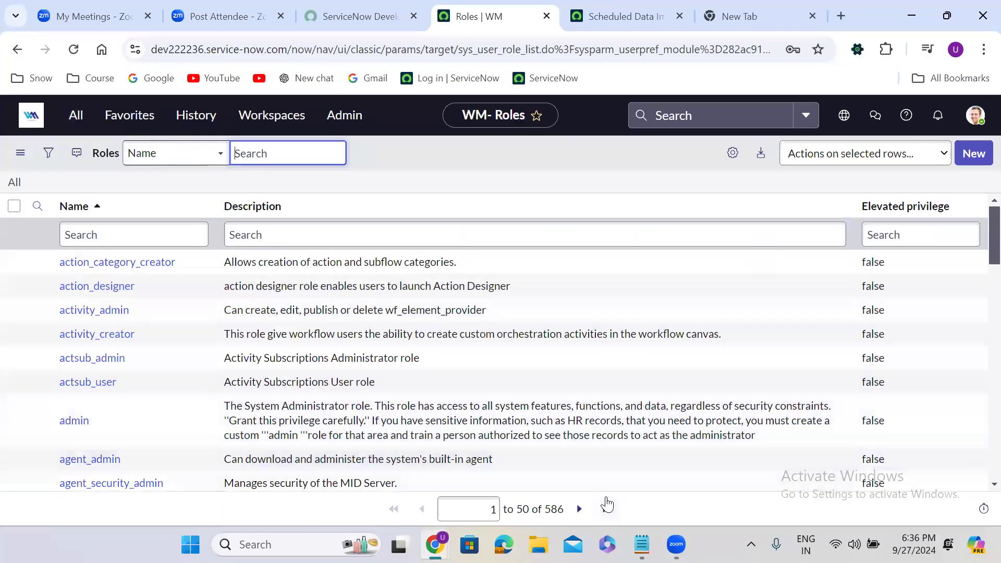
{"action": "left_click", "coordinate": [642, 544]}
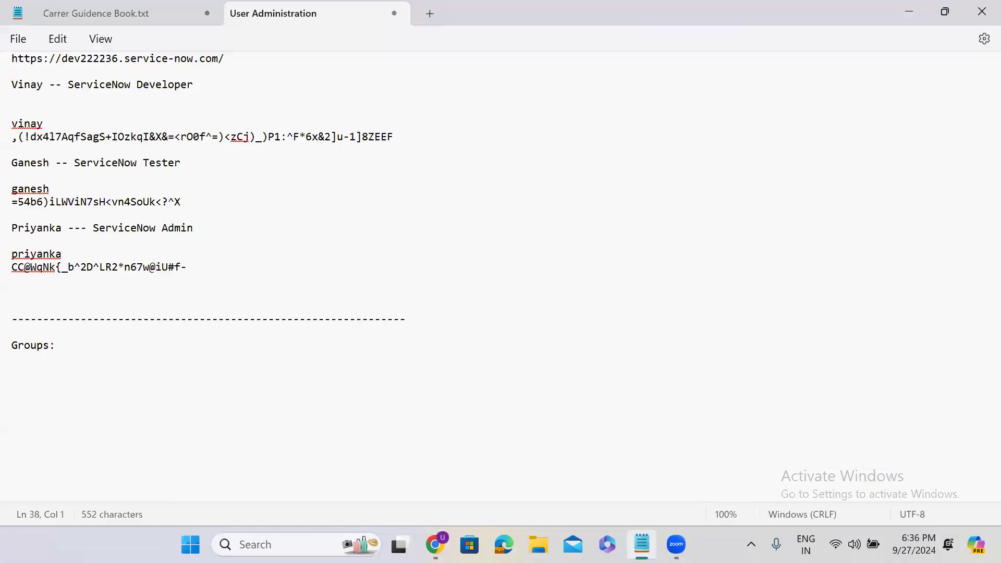
Extend the notes to 'Groups: Teams' and add 'Roles : Permissions', then minimize Notepad
{"action": "left_click", "coordinate": [77, 346]}
{"action": "type", "text": "Teams"}
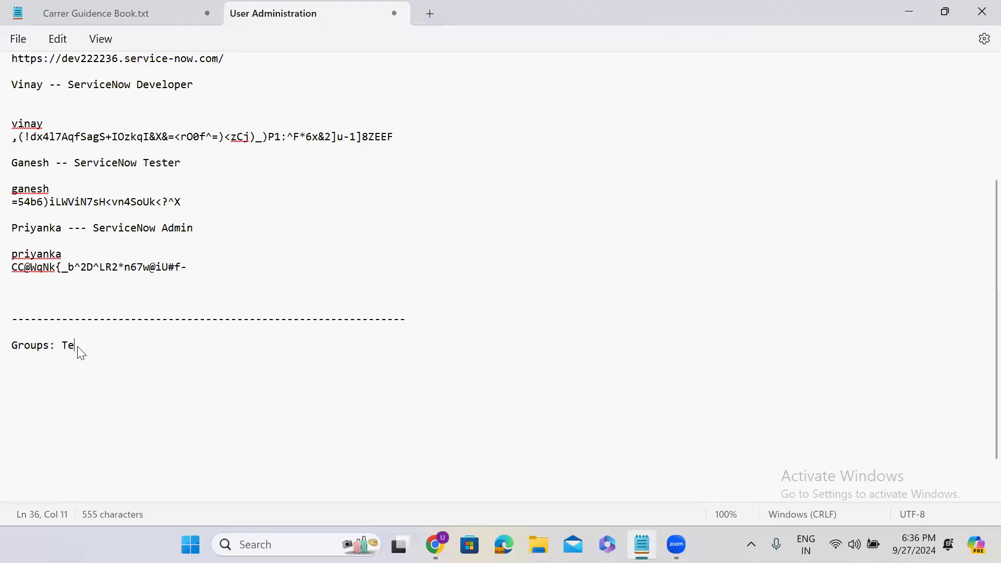
{"action": "key", "text": "Return"}
{"action": "key", "text": "Return"}
{"action": "type", "text": "R"}
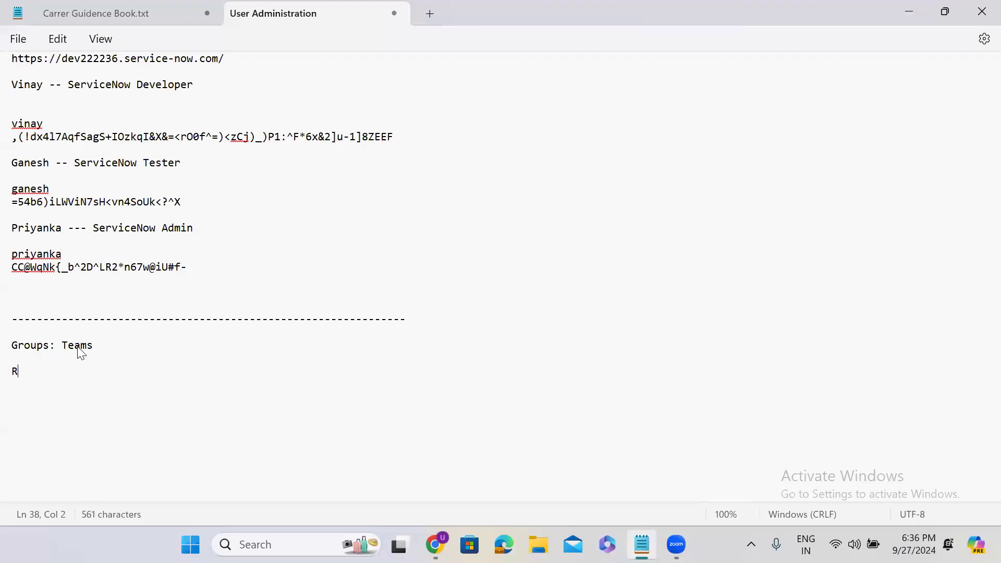
{"action": "type", "text": "oles : Per"}
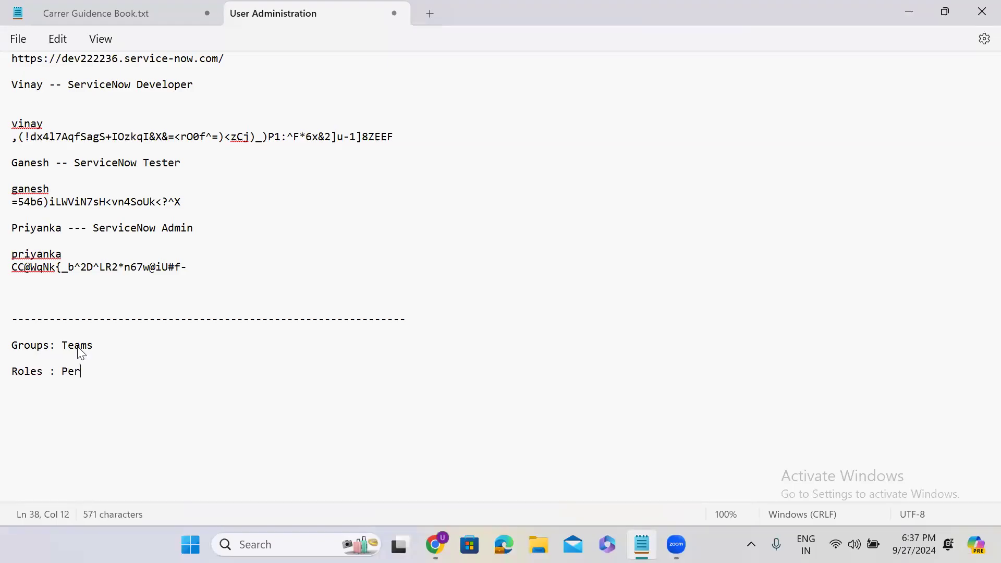
{"action": "type", "text": "missions"}
{"action": "key", "text": "Return"}
{"action": "key", "text": "Return"}
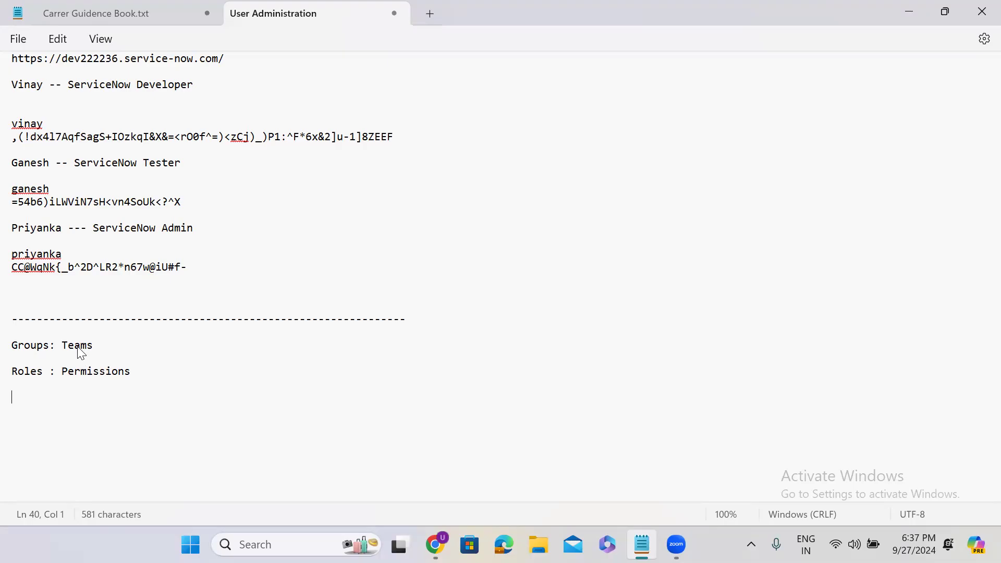
{"action": "left_click", "coordinate": [909, 11]}
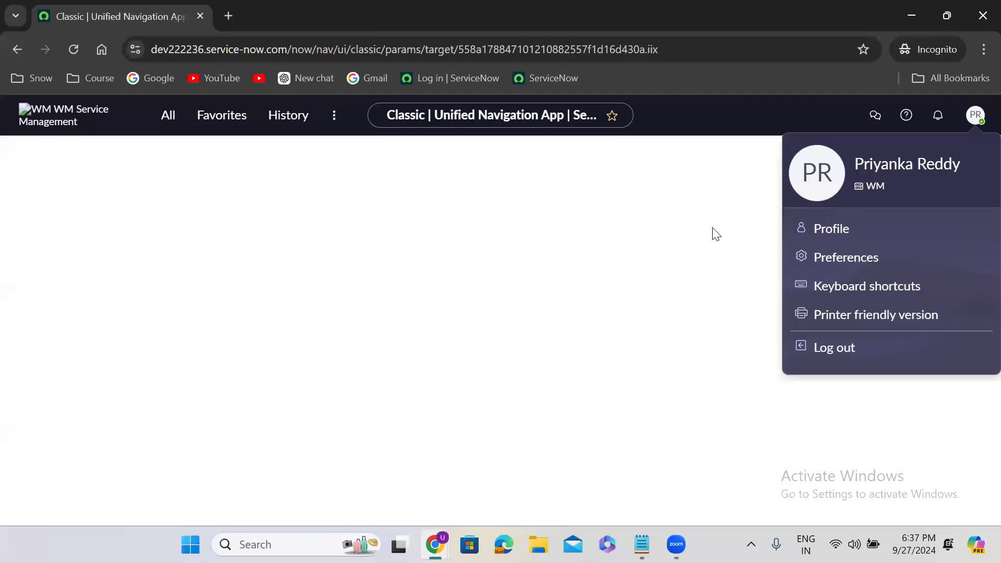
Show the incognito user's short navigator with Self-Service collapsed, then minimize that window
{"action": "left_click", "coordinate": [714, 232]}
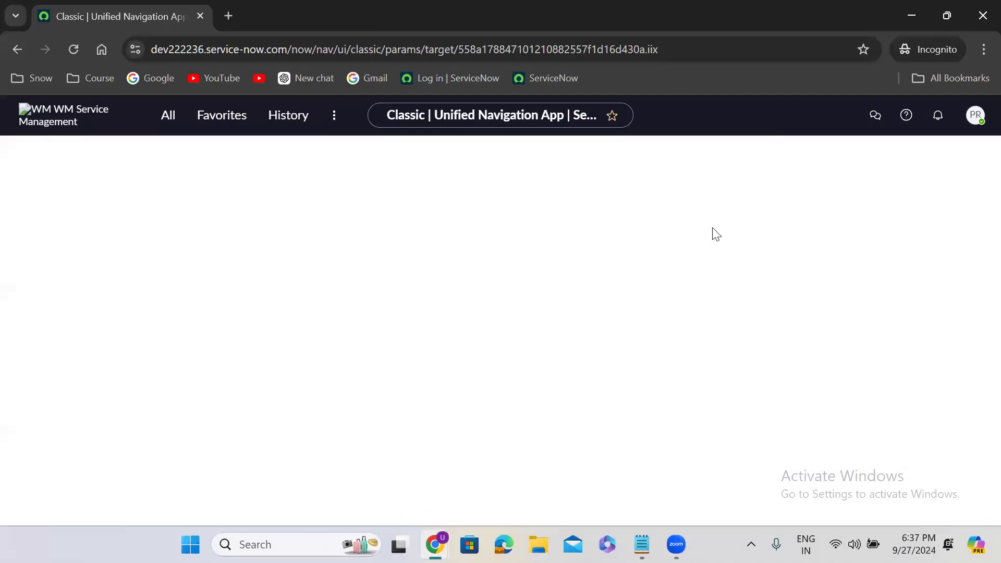
{"action": "left_click", "coordinate": [168, 119]}
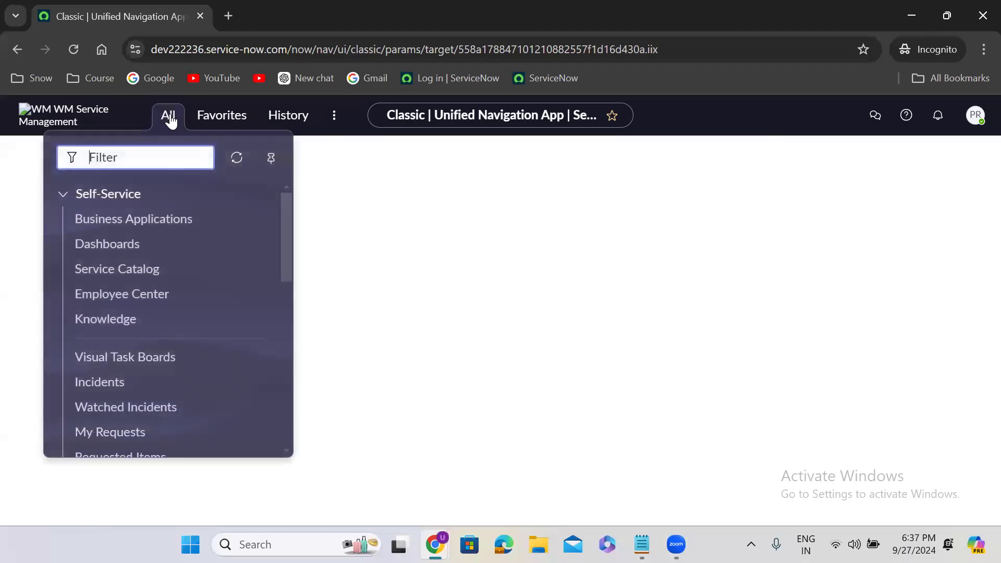
{"action": "left_click", "coordinate": [63, 194]}
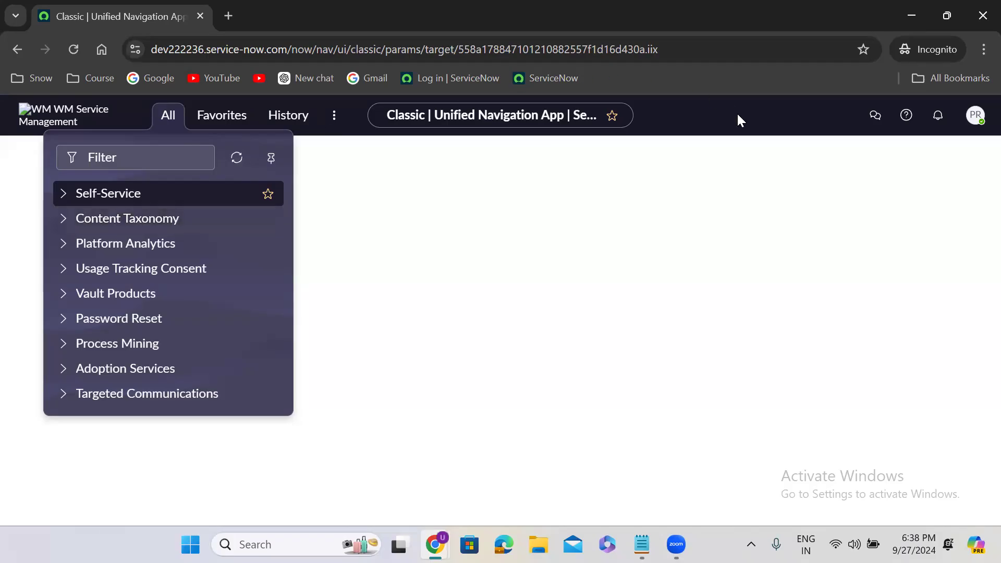
{"action": "left_click", "coordinate": [916, 13]}
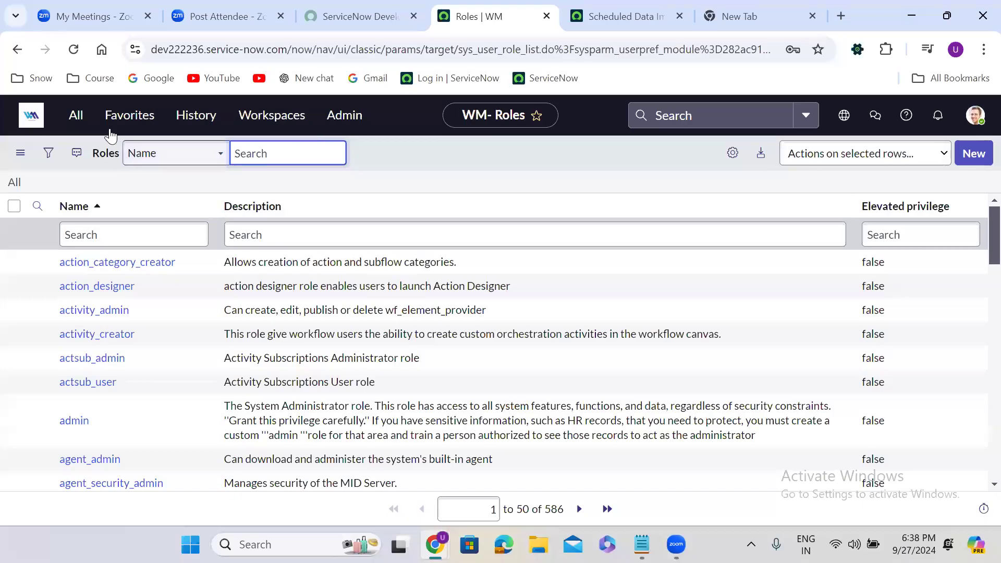
From User Administration > Users, open the first user's record in a new tab
{"action": "left_click", "coordinate": [62, 125]}
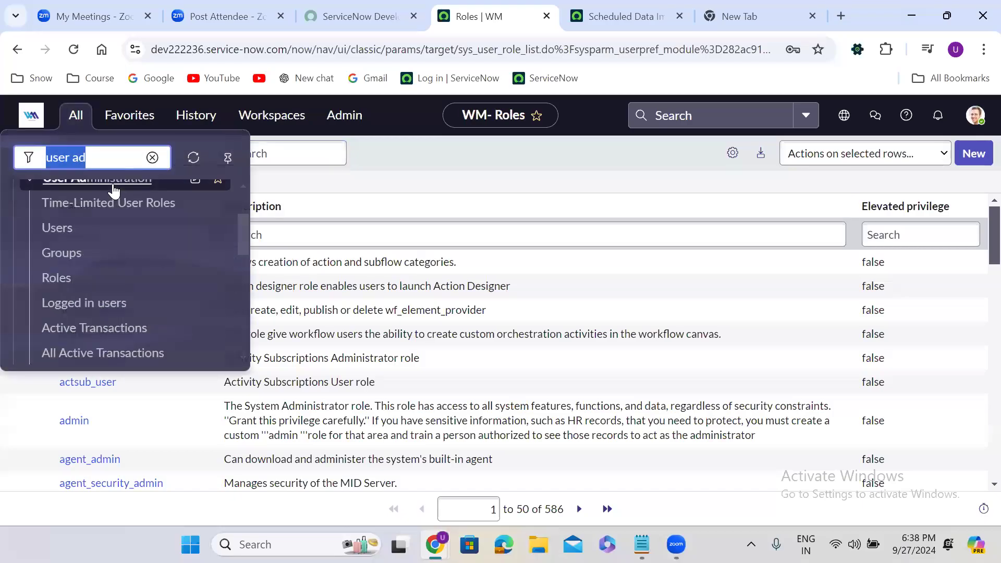
{"action": "left_click", "coordinate": [62, 234]}
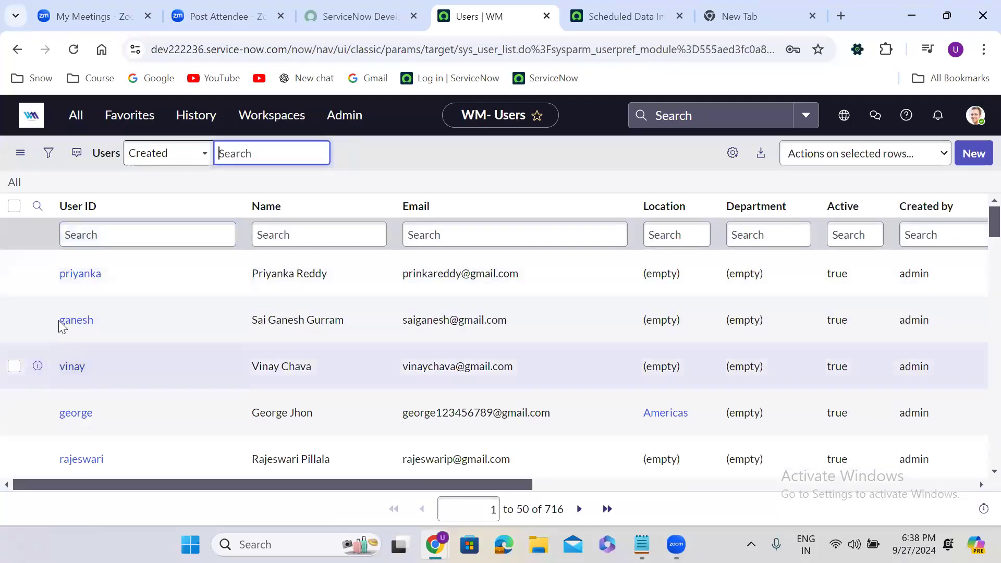
{"action": "right_click", "coordinate": [38, 274]}
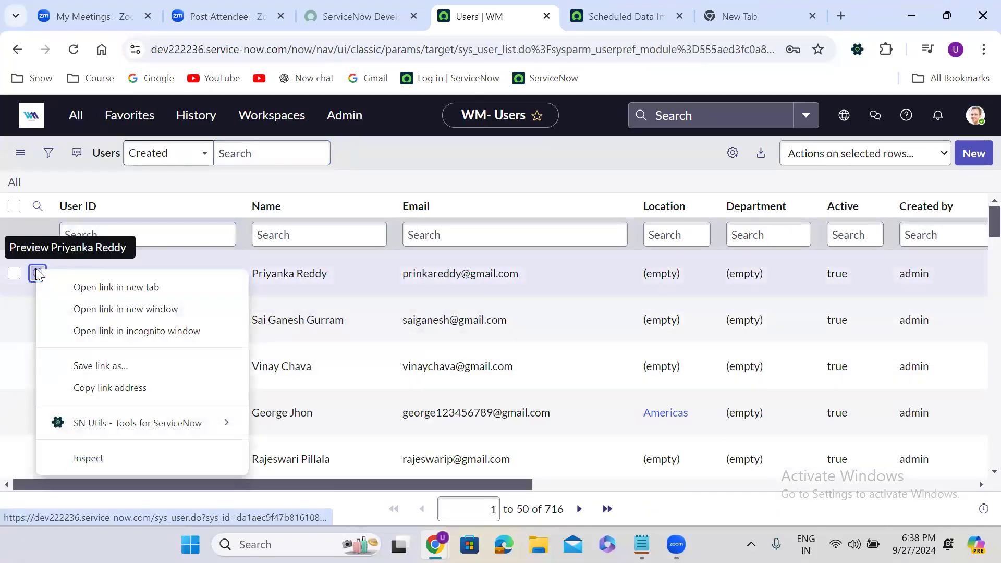
{"action": "left_click", "coordinate": [79, 286]}
{"action": "left_click", "coordinate": [648, 16]}
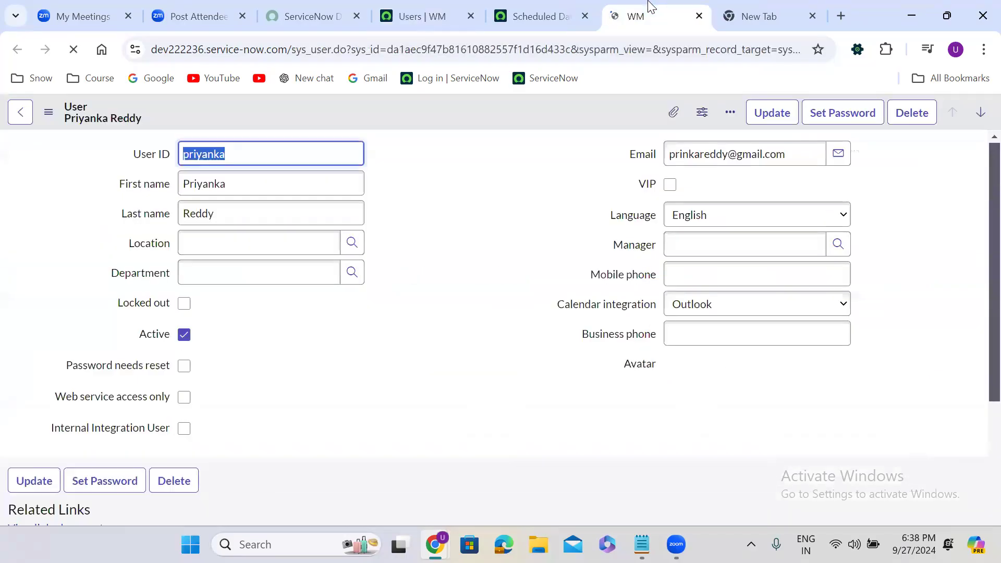
{"action": "left_click", "coordinate": [432, 243]}
{"action": "scroll", "coordinate": [432, 243], "scroll_direction": "down", "scroll_amount": 6}
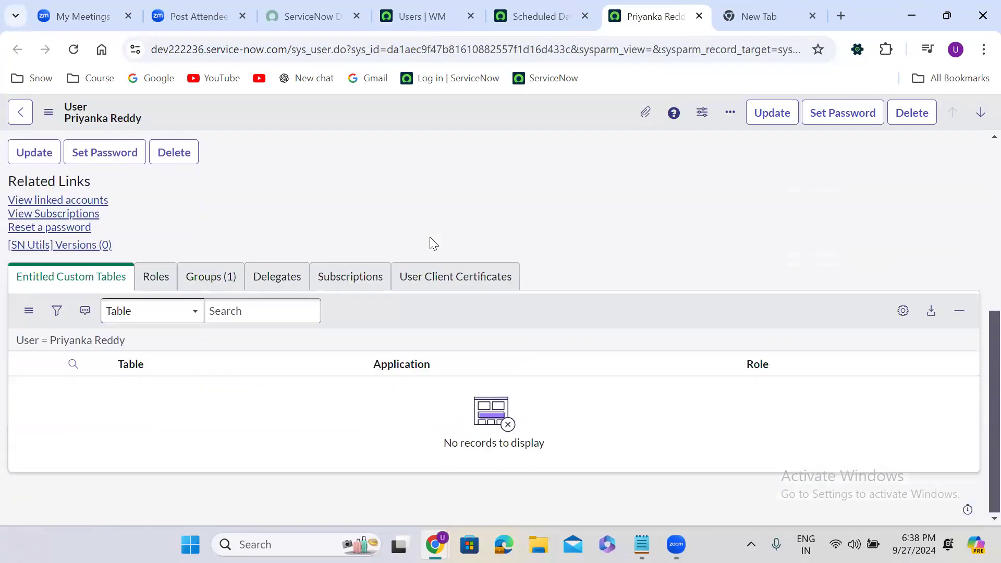
Edit the user's Roles list, add the admin role, and save the record
{"action": "left_click", "coordinate": [157, 284]}
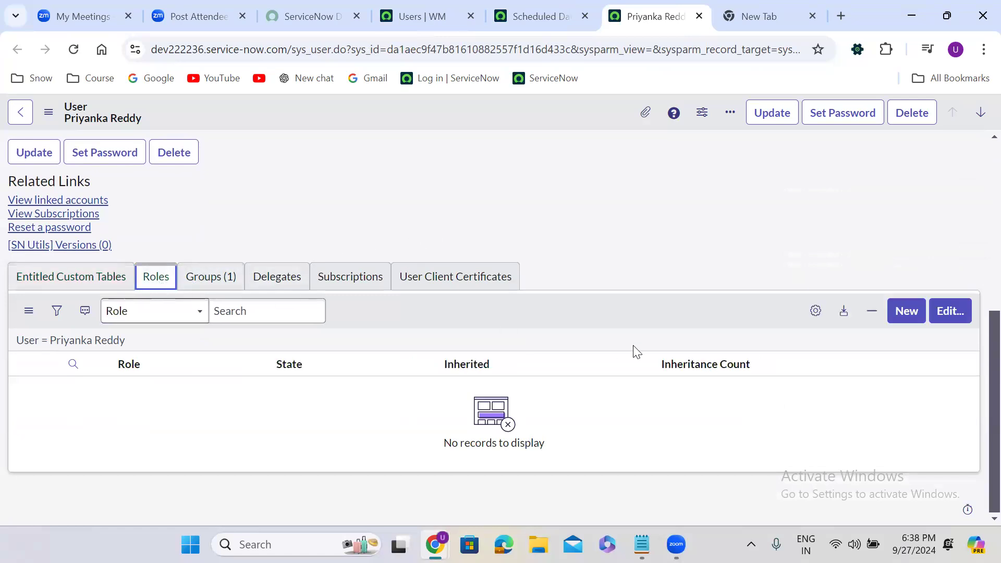
{"action": "left_click", "coordinate": [951, 318]}
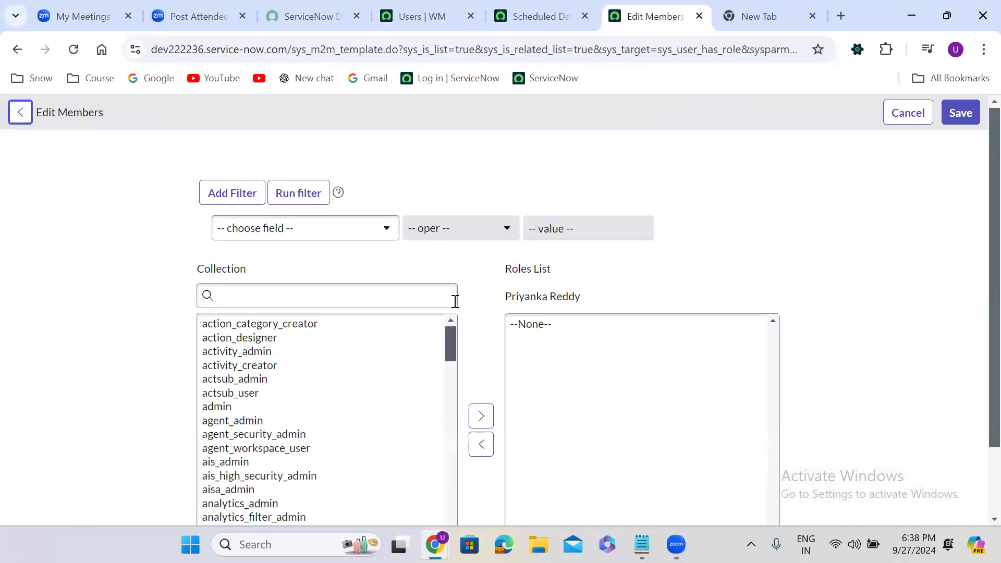
{"action": "left_click", "coordinate": [291, 300]}
{"action": "type", "text": "admin"}
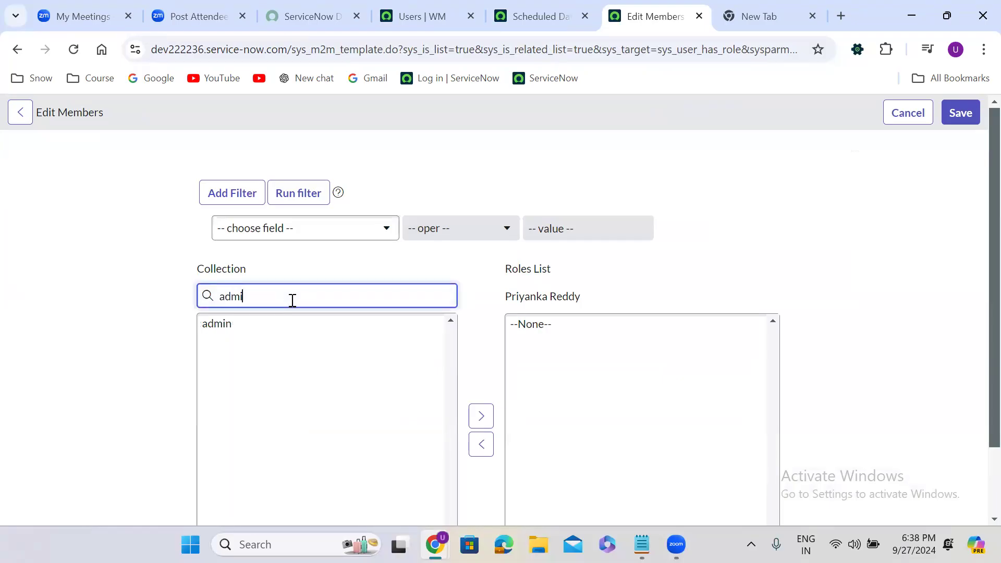
{"action": "left_click", "coordinate": [226, 326]}
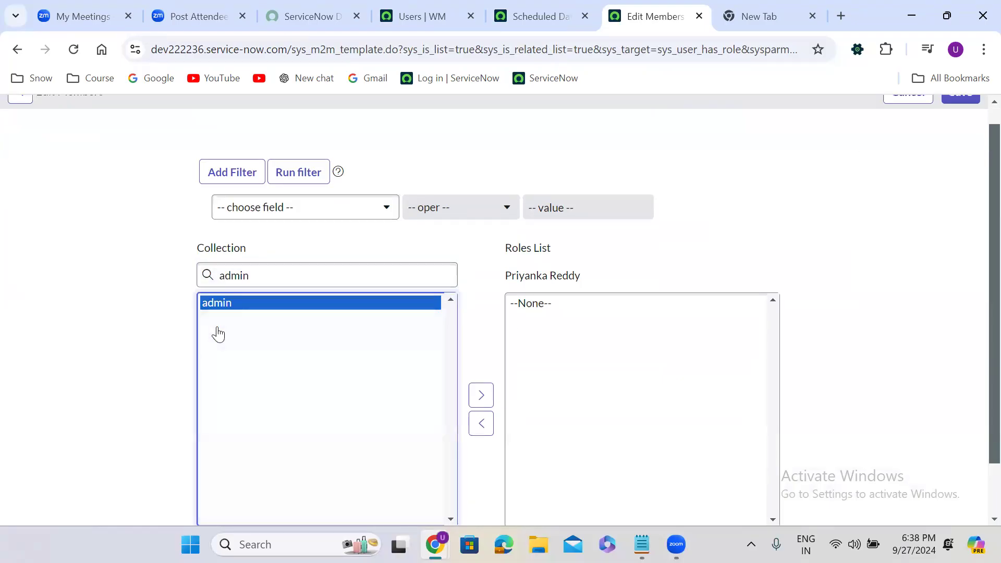
{"action": "left_click", "coordinate": [475, 397]}
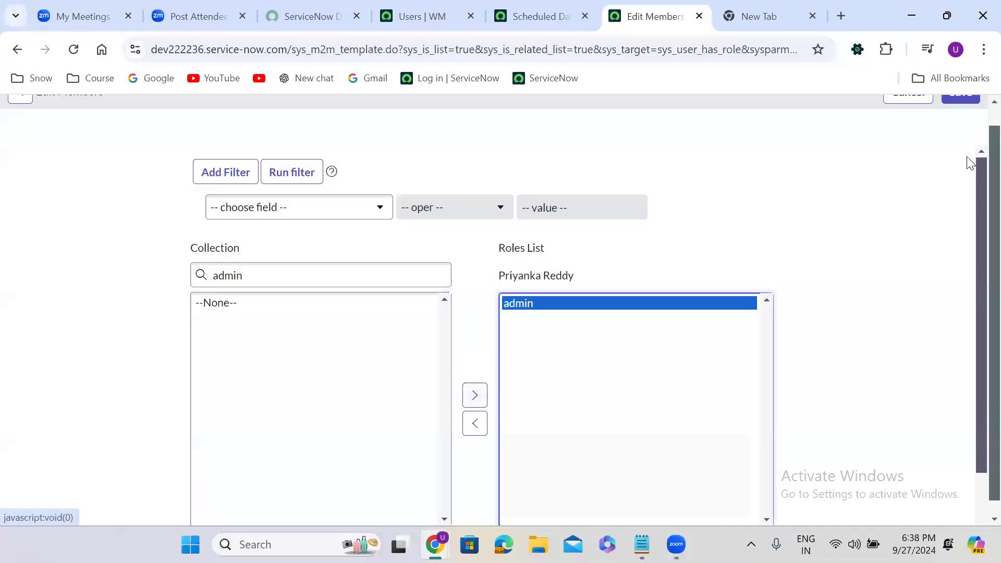
{"action": "scroll", "coordinate": [979, 115], "scroll_direction": "up", "scroll_amount": 1}
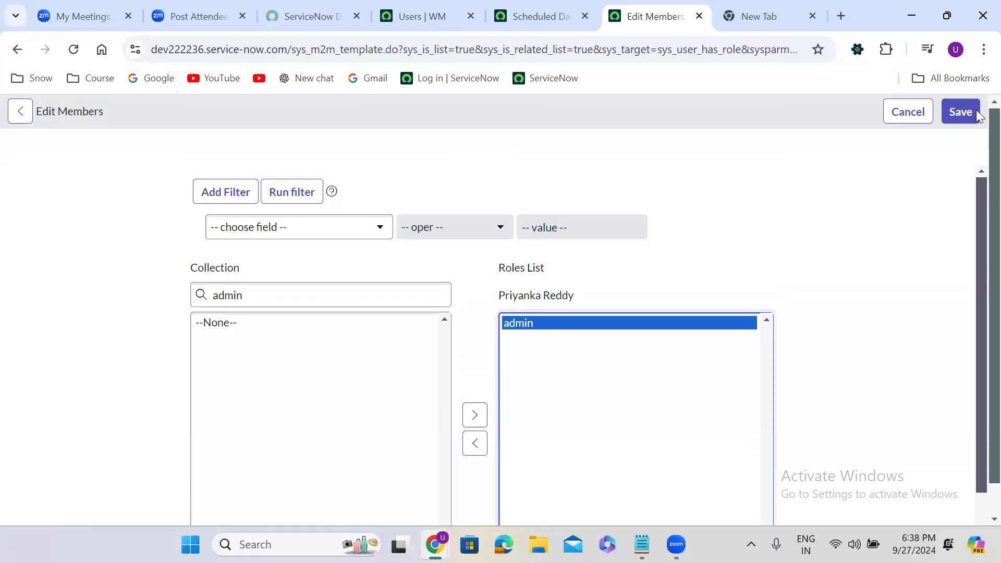
{"action": "left_click", "coordinate": [960, 113]}
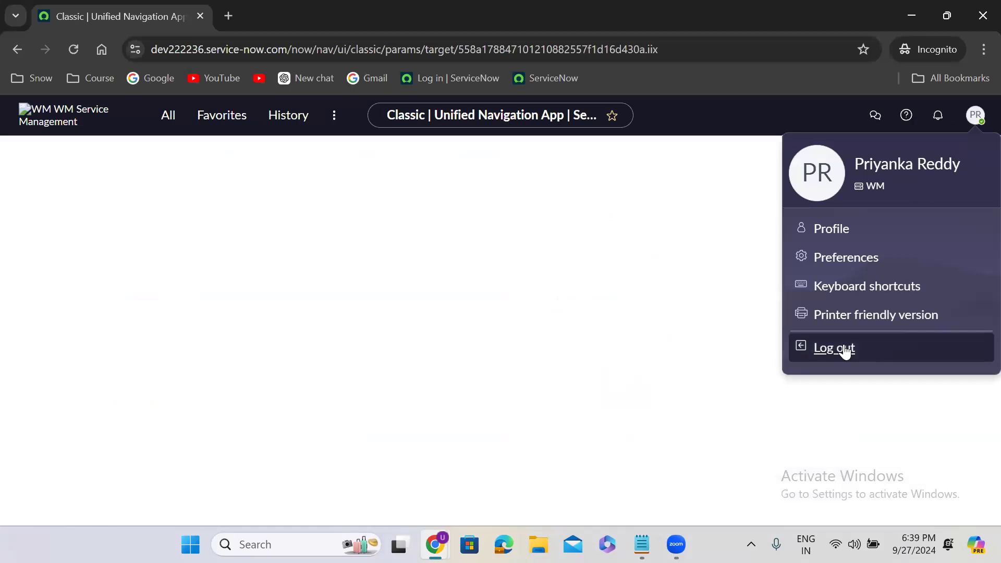
Sign in to the incognito session with the test user's username and password
{"action": "left_click", "coordinate": [844, 350]}
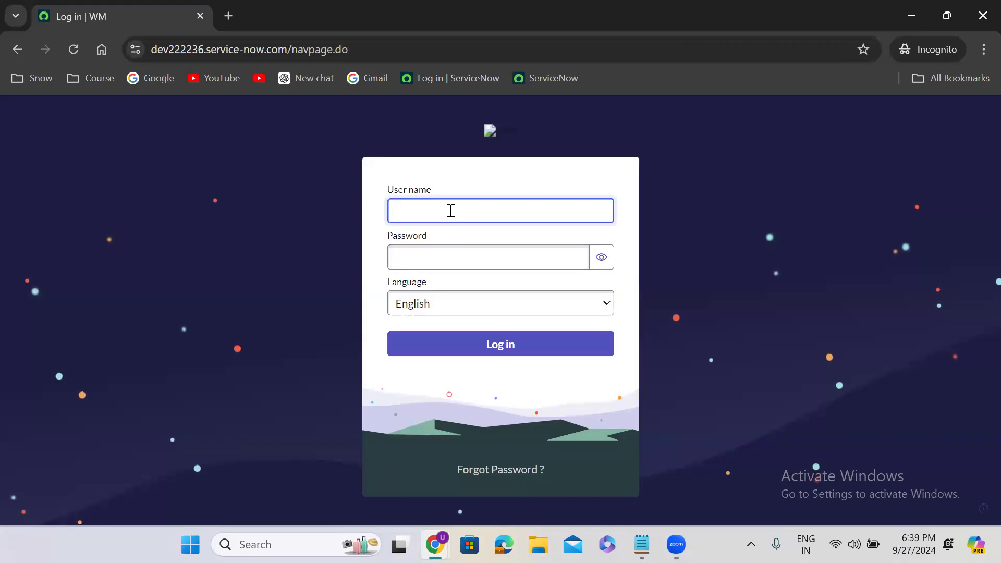
{"action": "type", "text": "yanka"}
{"action": "left_click", "coordinate": [442, 262]}
{"action": "type", "text": "••"}
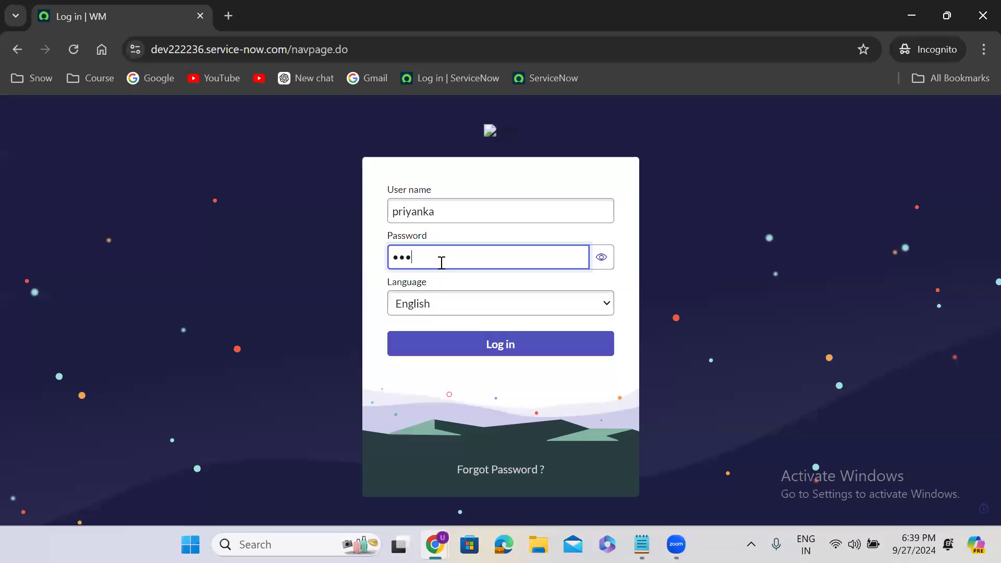
{"action": "type", "text": "•••••"}
{"action": "left_click", "coordinate": [481, 342]}
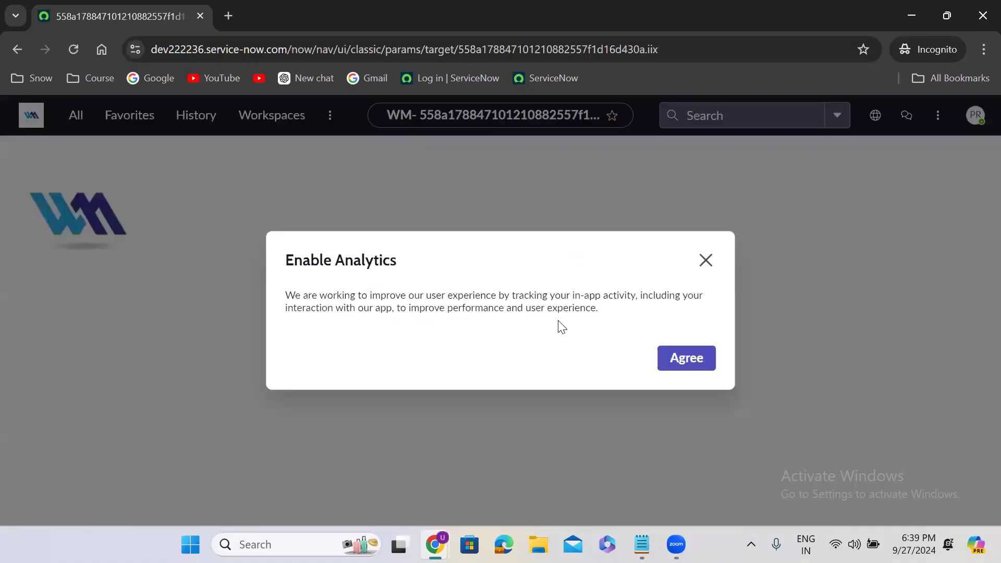
Dismiss the analytics prompt and scroll the full module list with Self-Service collapsed
{"action": "left_click", "coordinate": [709, 261]}
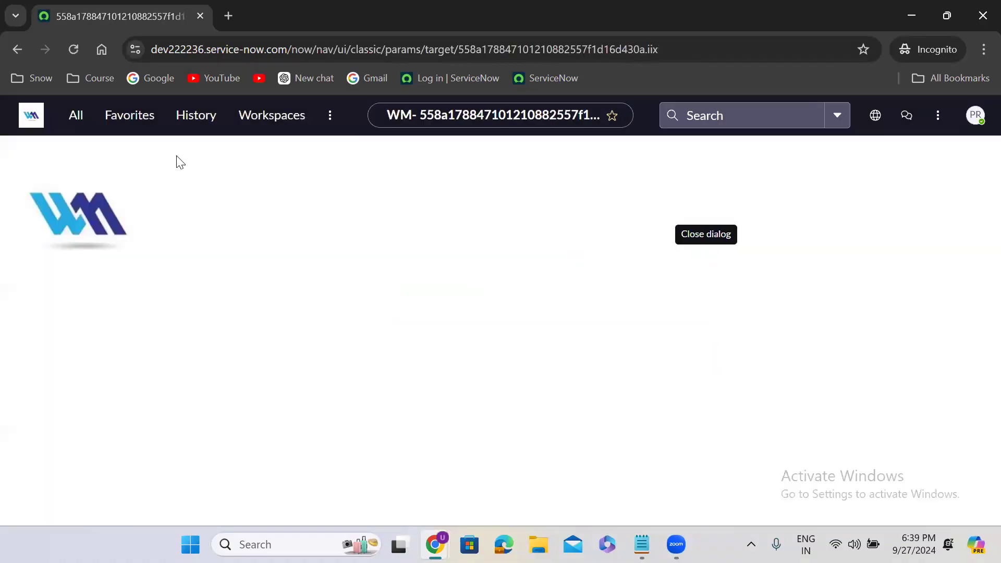
{"action": "left_click", "coordinate": [79, 118]}
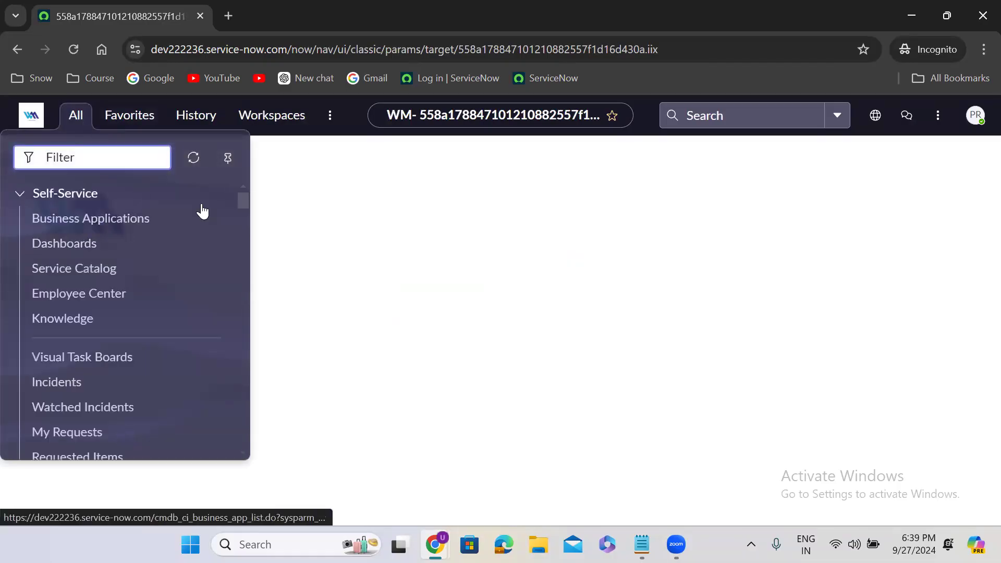
{"action": "left_click", "coordinate": [16, 199]}
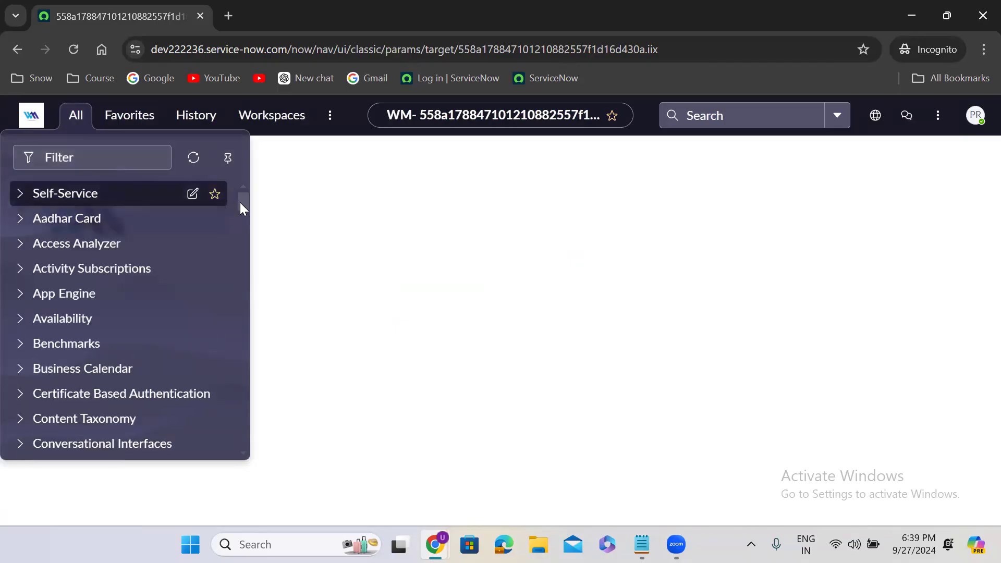
{"action": "left_click_drag", "start_coordinate": [243, 202], "coordinate": [243, 437]}
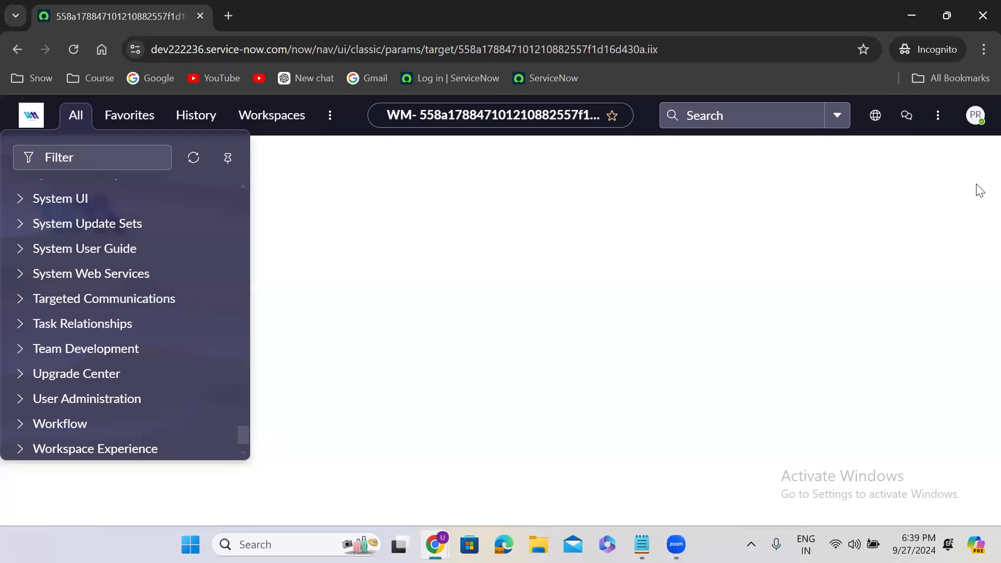
Log the test user out and bring the main window's user record back
{"action": "left_click", "coordinate": [981, 125]}
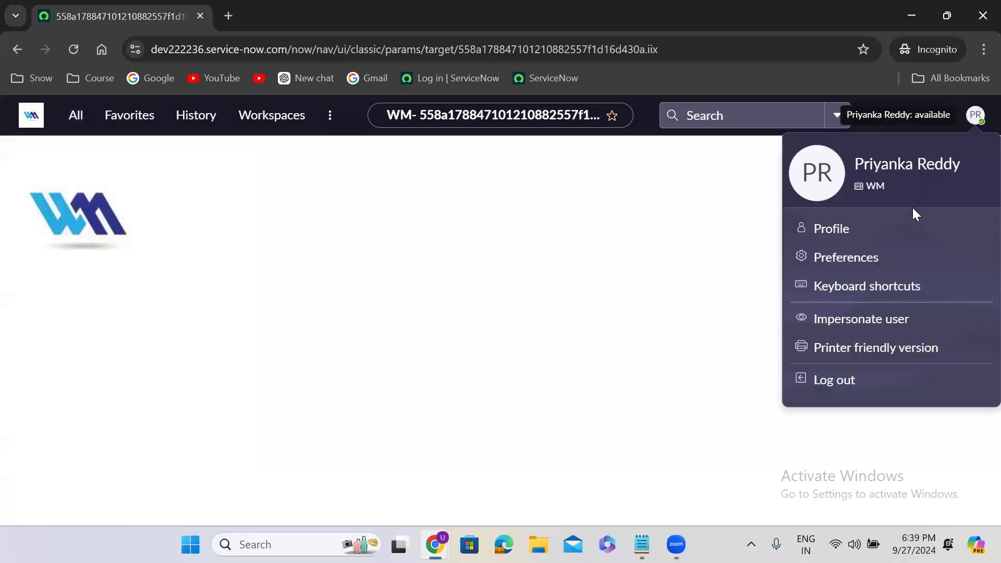
{"action": "left_click", "coordinate": [836, 382]}
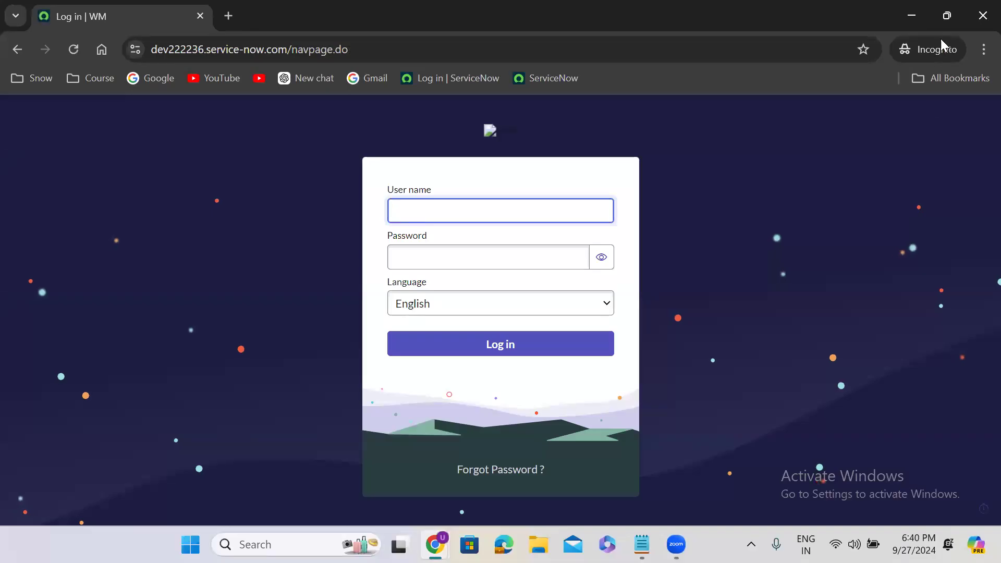
{"action": "left_click", "coordinate": [914, 11]}
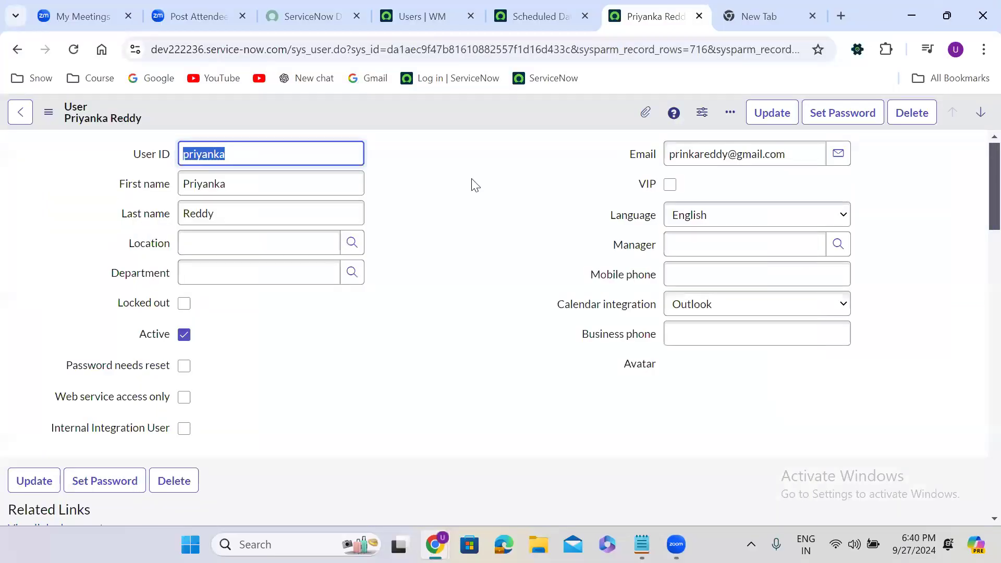
Open the second user's record from the Users list in a new tab
{"action": "left_click", "coordinate": [437, 9]}
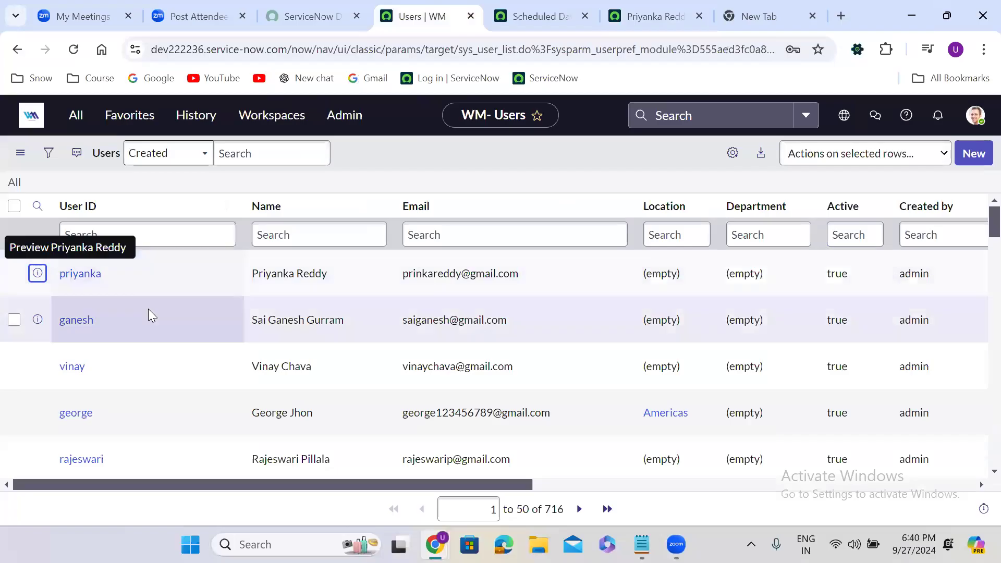
{"action": "right_click", "coordinate": [36, 321]}
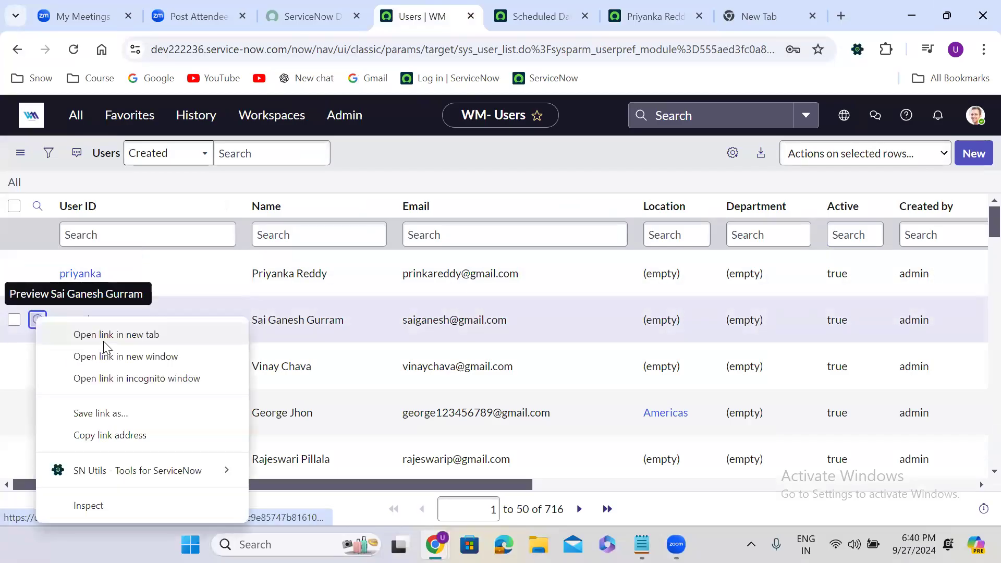
{"action": "left_click", "coordinate": [105, 337]}
{"action": "left_click", "coordinate": [652, 10]}
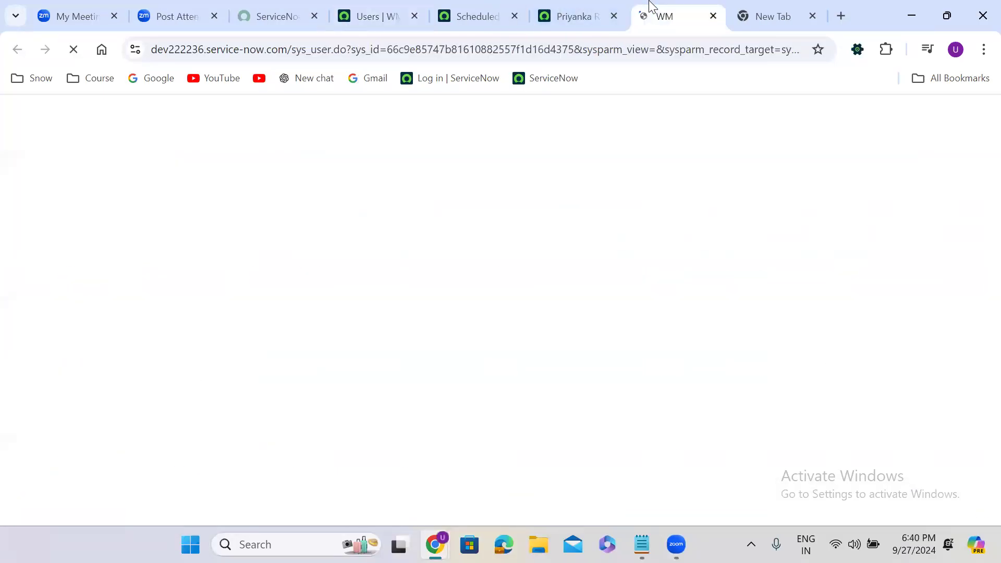
{"action": "scroll", "coordinate": [393, 330], "scroll_direction": "down", "scroll_amount": 6}
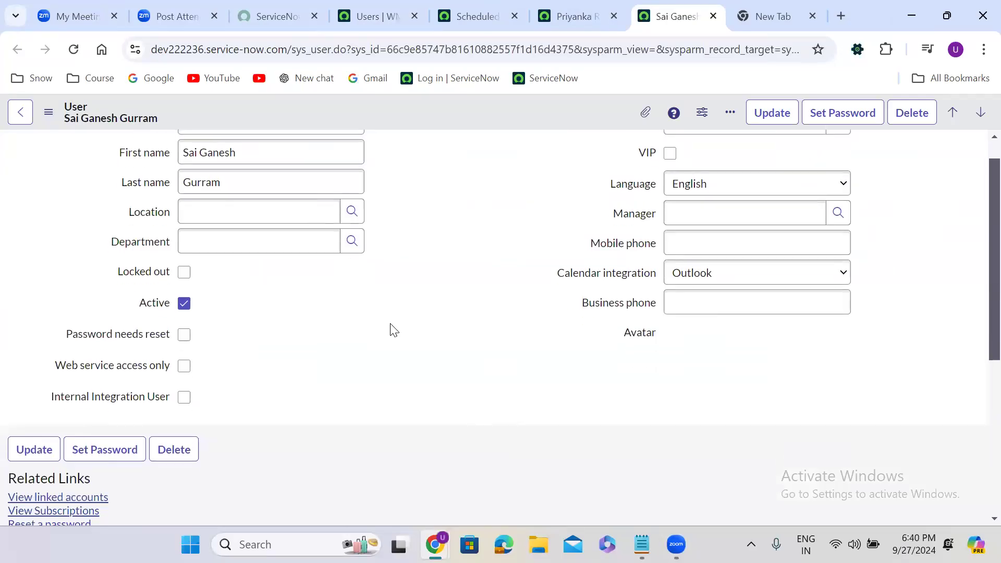
Add the admin role to the second user's Roles list, save, and dismiss the confirmation
{"action": "left_click", "coordinate": [950, 311]}
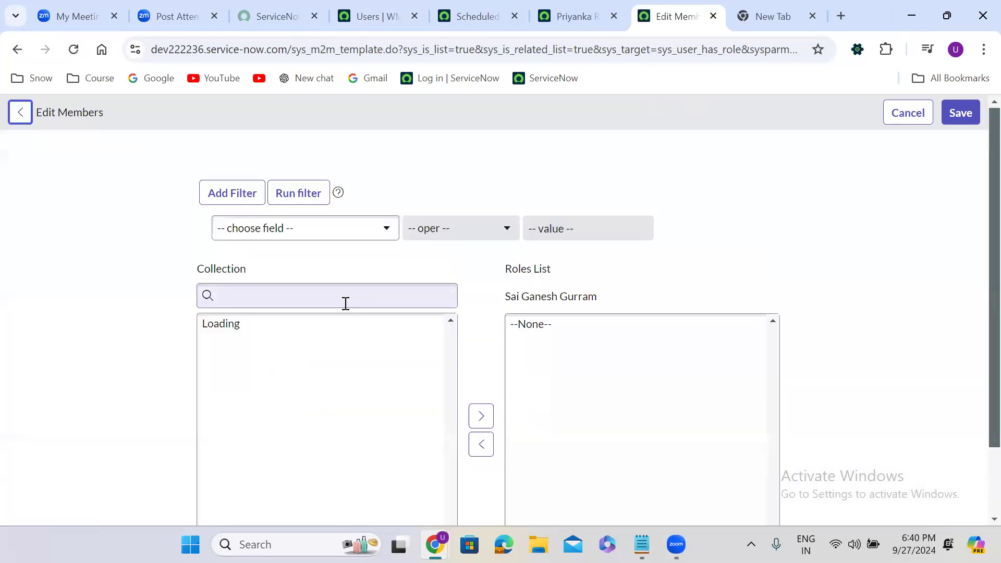
{"action": "left_click", "coordinate": [308, 304]}
{"action": "type", "text": "admin"}
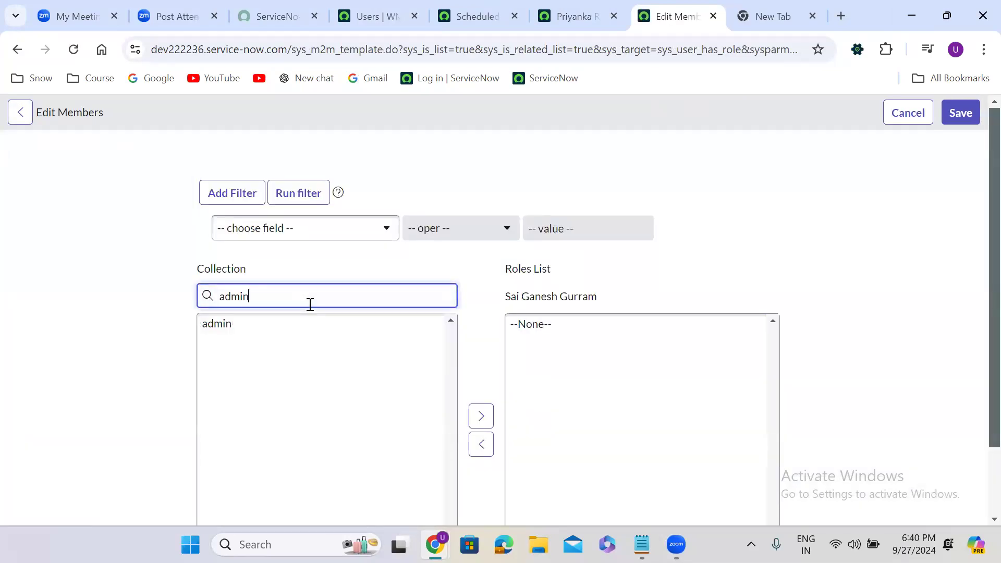
{"action": "double_click", "coordinate": [243, 328]}
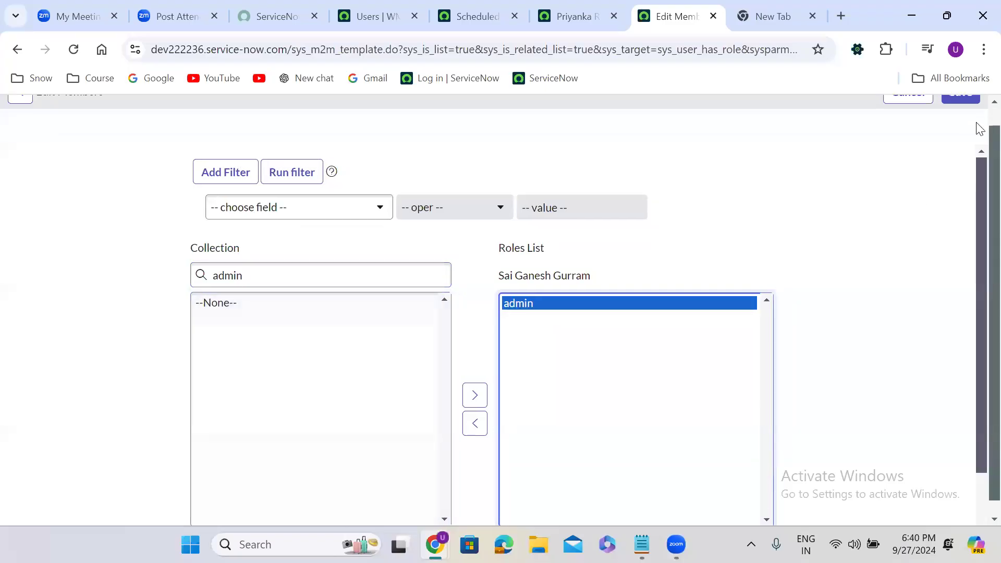
{"action": "scroll", "coordinate": [981, 120], "scroll_direction": "up", "scroll_amount": 1}
{"action": "left_click", "coordinate": [964, 114]}
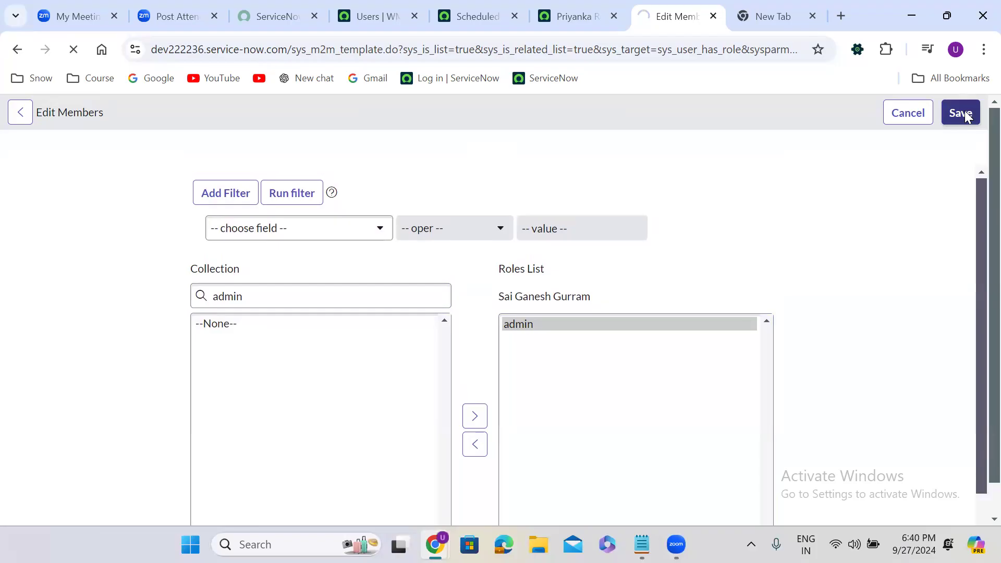
{"action": "left_click", "coordinate": [945, 158]}
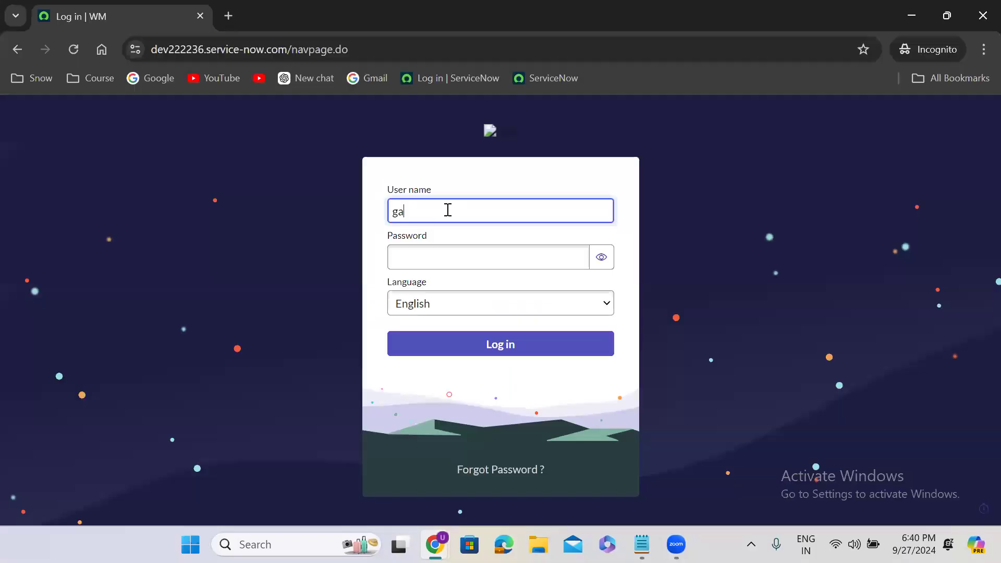
Sign in to the incognito window with the second user's username and password
{"action": "type", "text": "esh"}
{"action": "left_click", "coordinate": [454, 267]}
{"action": "type", "text": "••"}
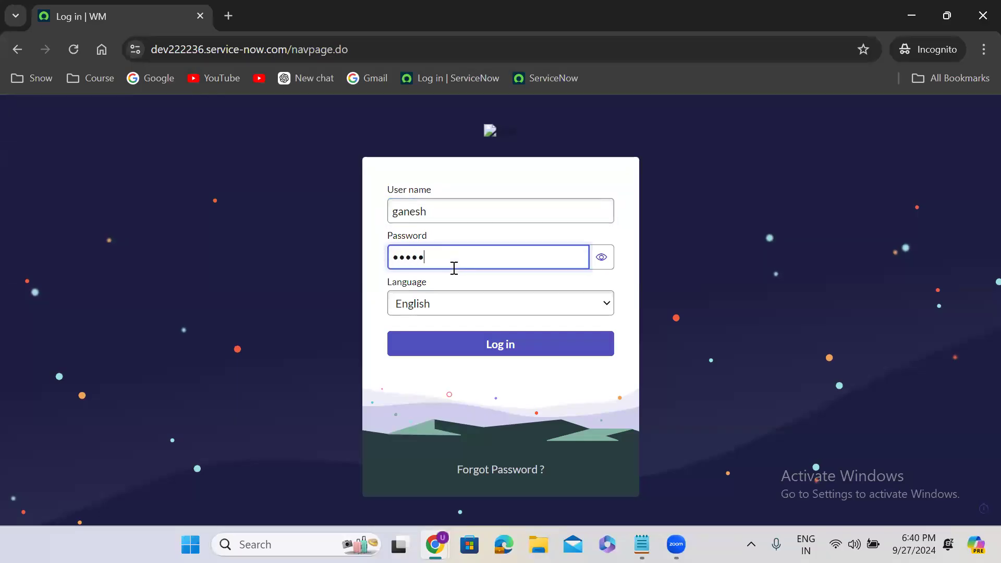
{"action": "type", "text": "••••••"}
{"action": "left_click", "coordinate": [508, 346]}
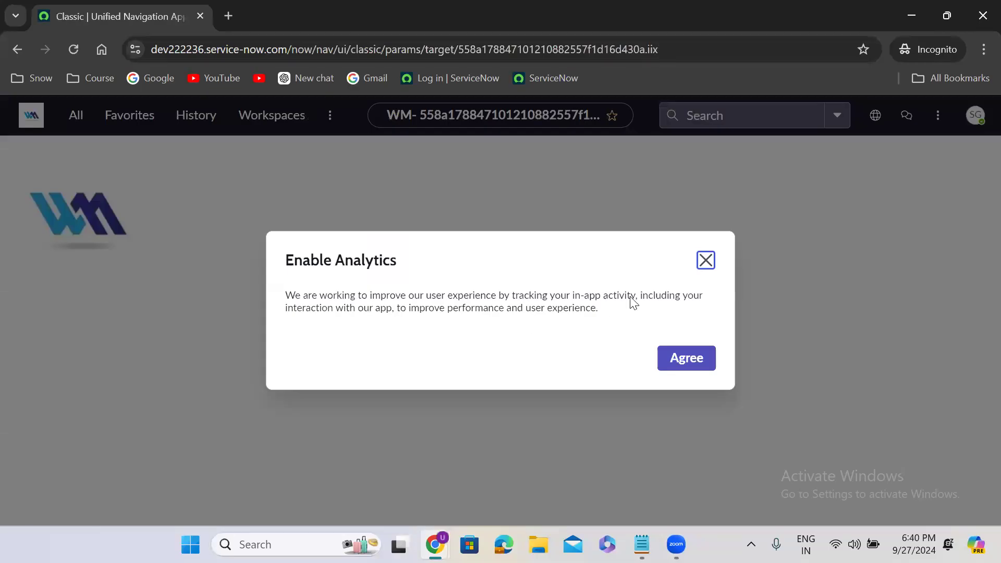
Dismiss the analytics prompt, check the account menu, and scroll the full module list
{"action": "left_click", "coordinate": [708, 262]}
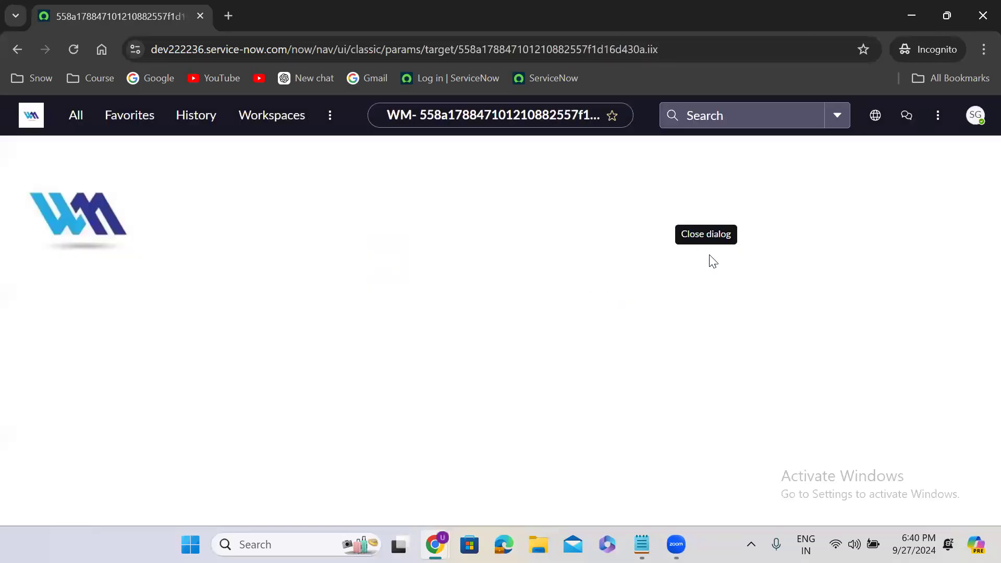
{"action": "left_click", "coordinate": [979, 123]}
{"action": "left_click", "coordinate": [979, 124]}
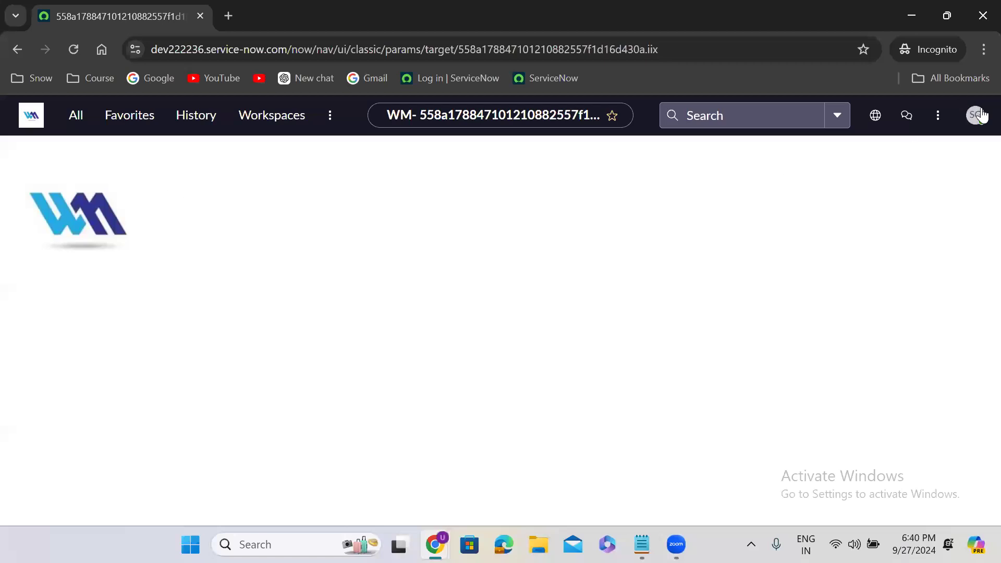
{"action": "left_click", "coordinate": [977, 119]}
{"action": "left_click", "coordinate": [77, 116]}
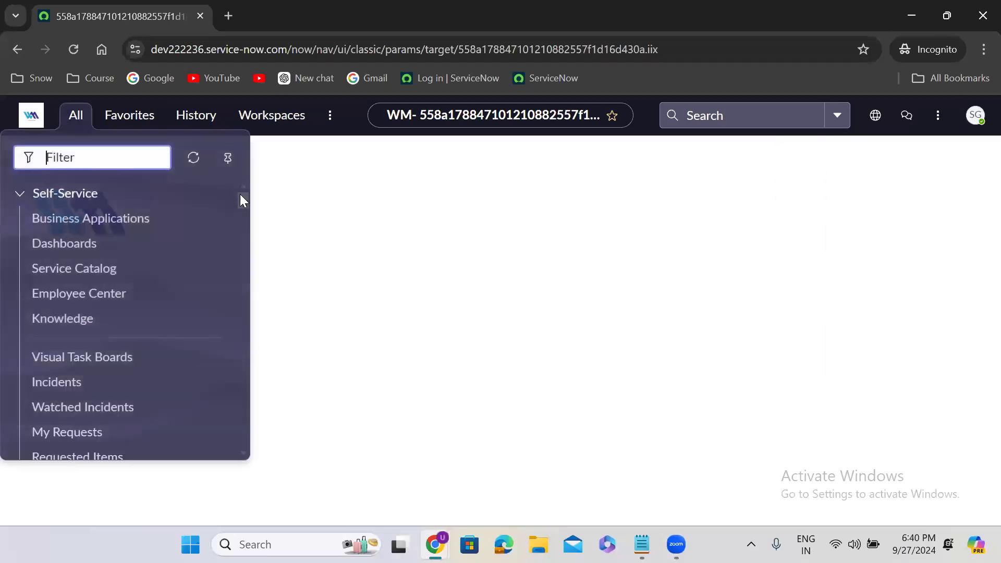
{"action": "left_click", "coordinate": [20, 193]}
{"action": "left_click_drag", "start_coordinate": [244, 203], "coordinate": [256, 432]}
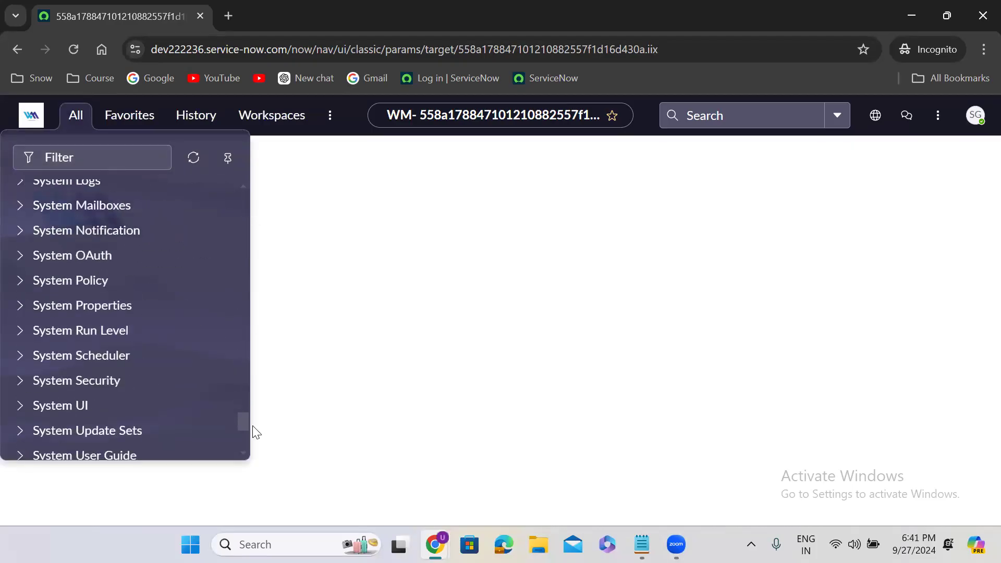
Log the second user out and return to the main window's user record
{"action": "left_click", "coordinate": [983, 128]}
{"action": "left_click", "coordinate": [831, 383]}
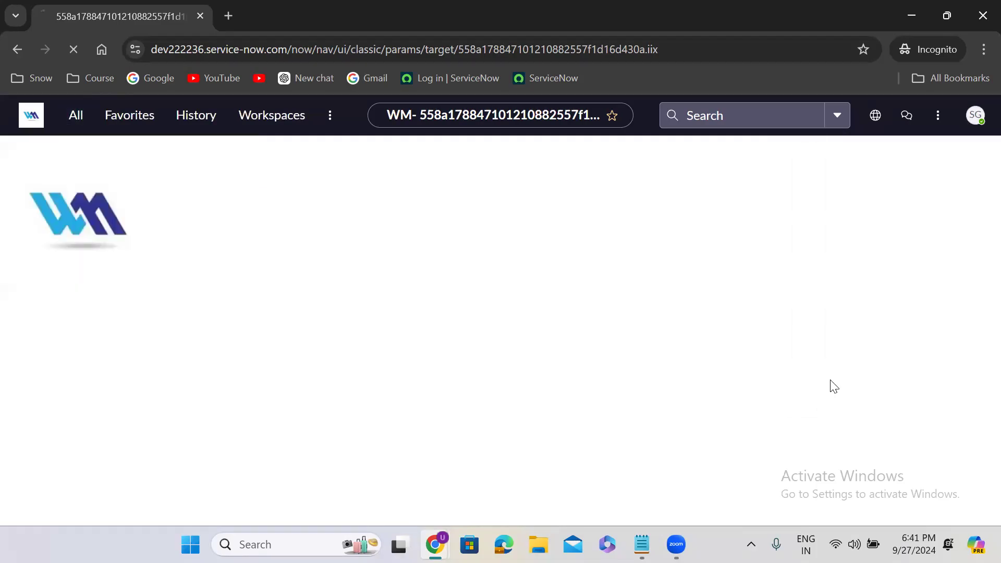
{"action": "left_click", "coordinate": [911, 15]}
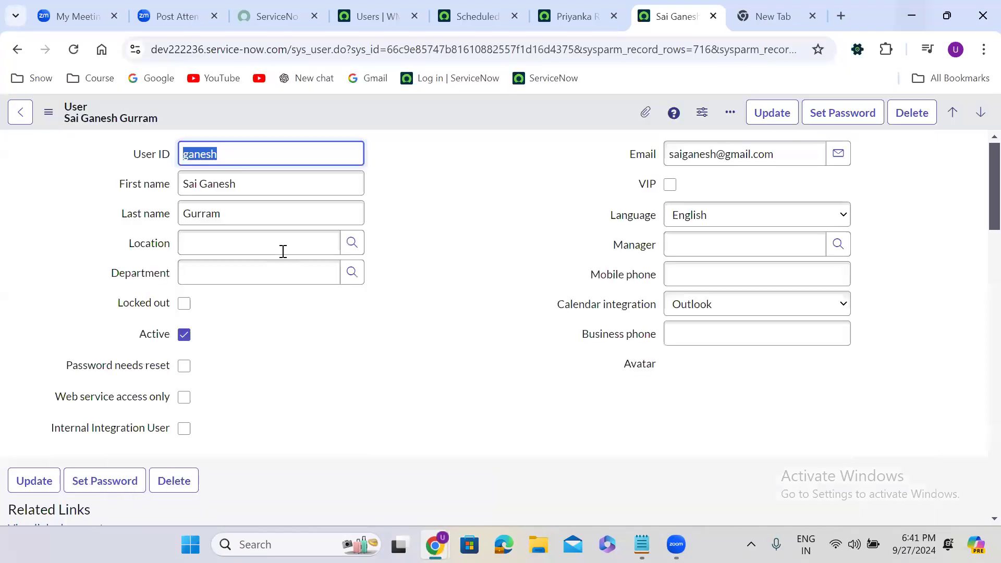
Open the third user's record from the Users list in a new tab
{"action": "left_click", "coordinate": [386, 7]}
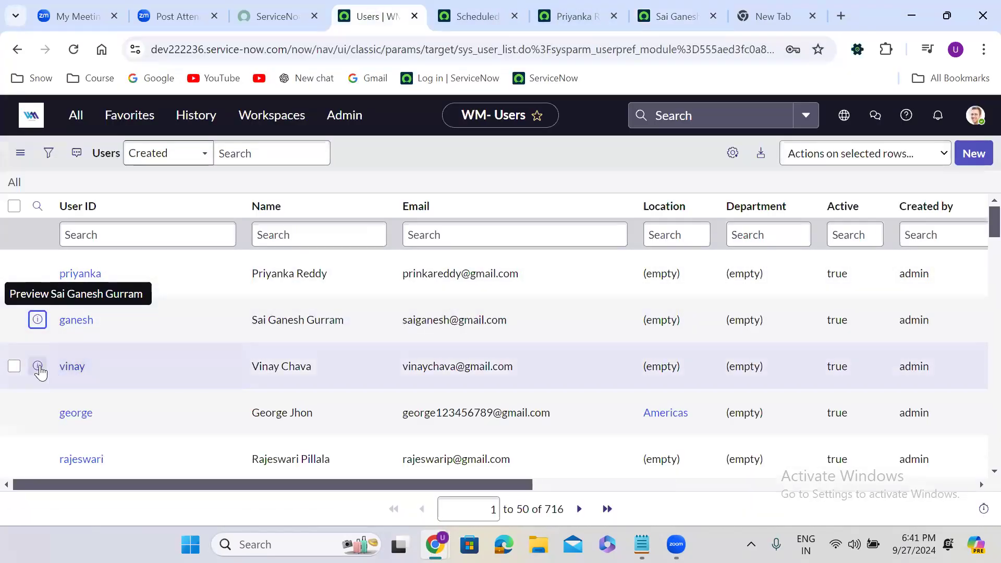
{"action": "right_click", "coordinate": [39, 367]}
{"action": "left_click", "coordinate": [152, 179]}
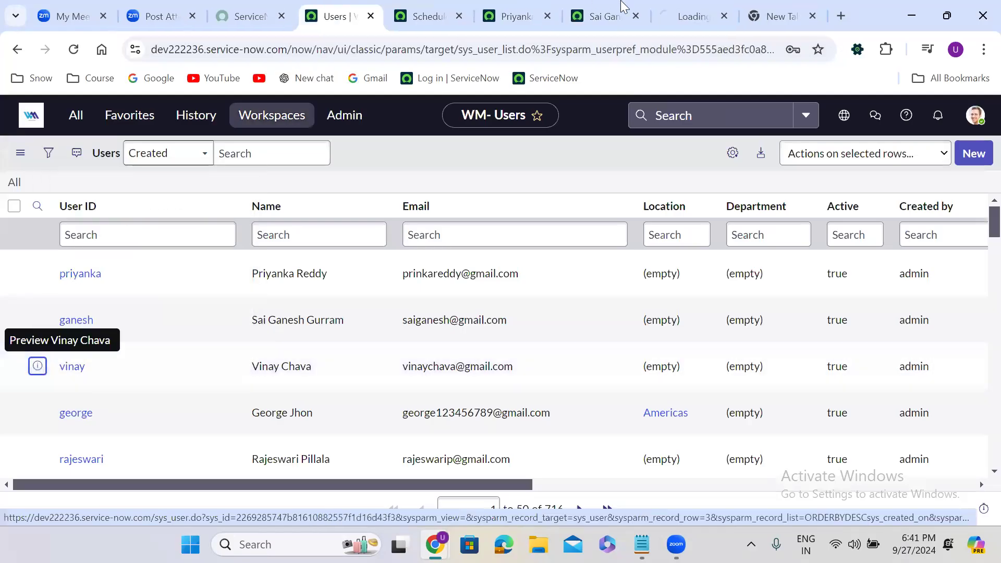
{"action": "left_click", "coordinate": [686, 7]}
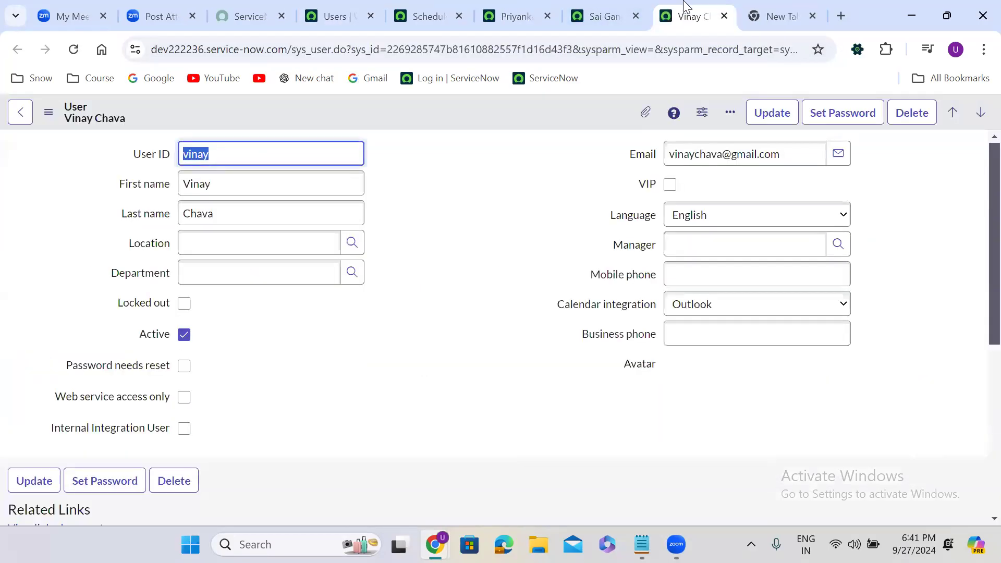
{"action": "left_click", "coordinate": [440, 291]}
{"action": "scroll", "coordinate": [440, 292], "scroll_direction": "down", "scroll_amount": 1}
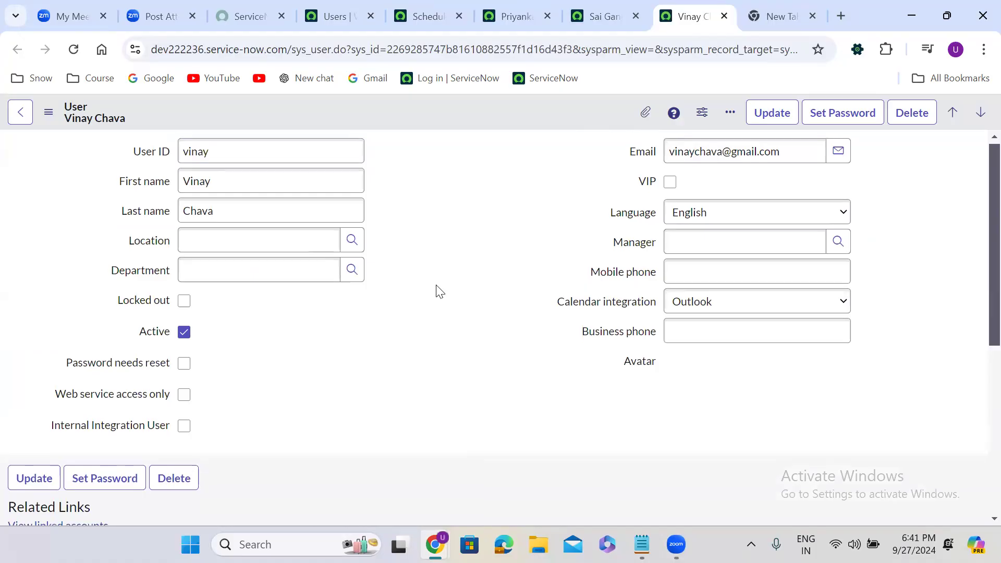
{"action": "scroll", "coordinate": [440, 291], "scroll_direction": "down", "scroll_amount": 5}
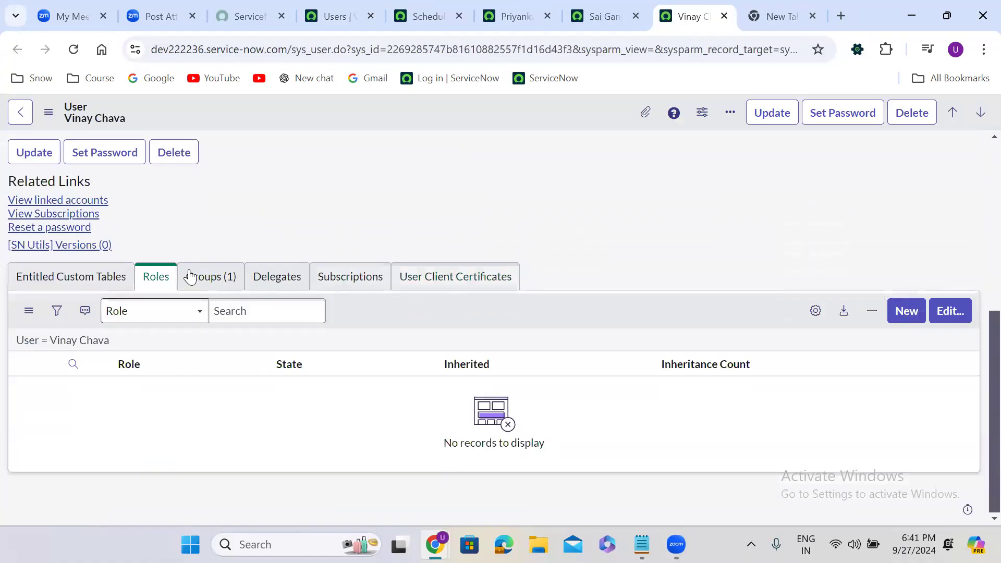
Add the admin role to the third user's Roles list and save
{"action": "left_click", "coordinate": [953, 310]}
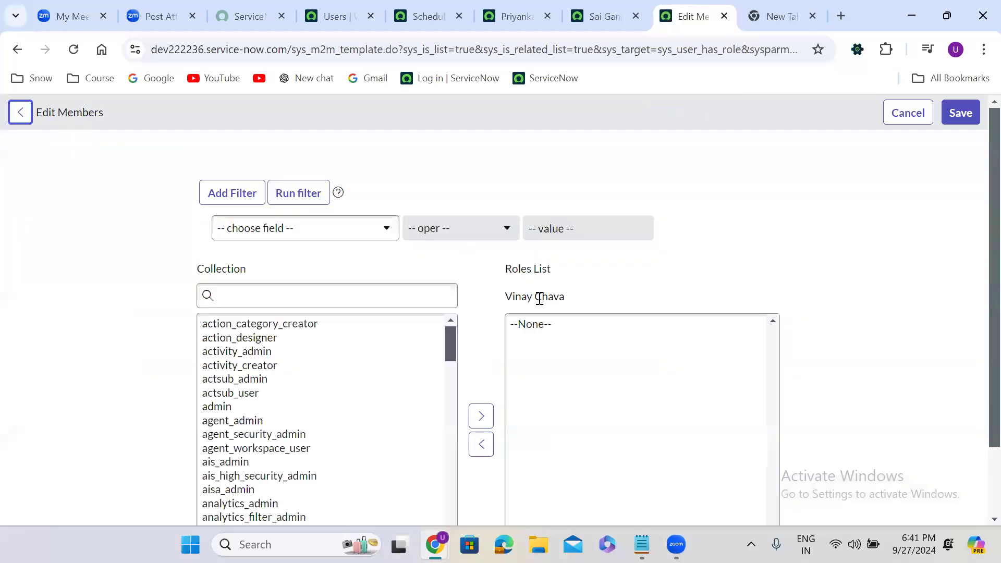
{"action": "left_click", "coordinate": [311, 296]}
{"action": "type", "text": "ad"}
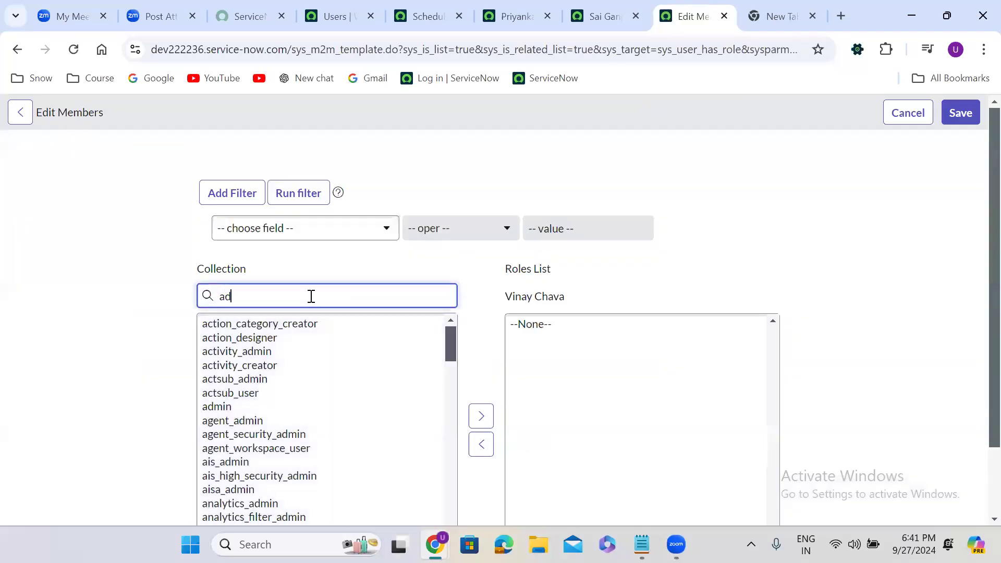
{"action": "type", "text": "min"}
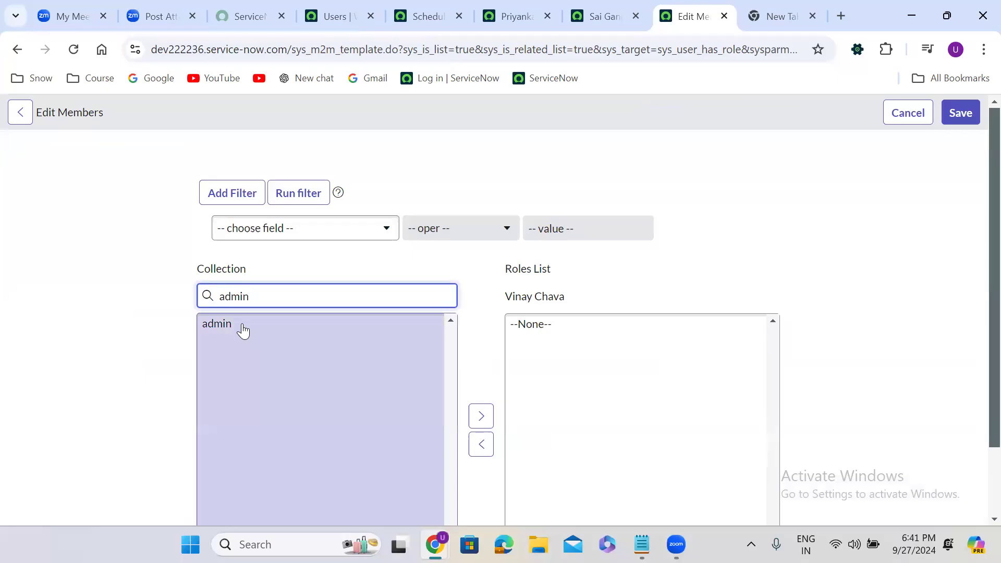
{"action": "double_click", "coordinate": [242, 327]}
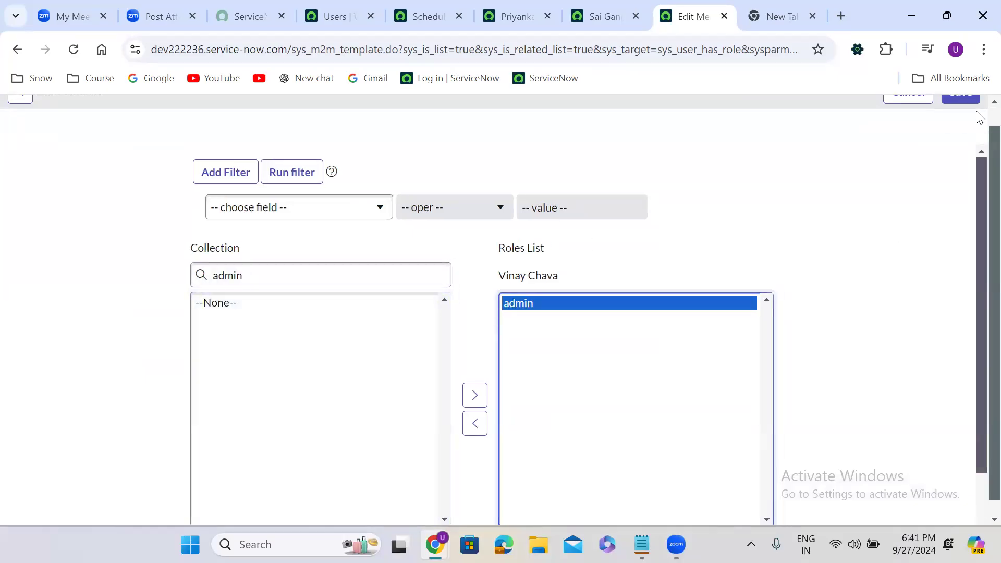
{"action": "scroll", "coordinate": [977, 125], "scroll_direction": "up", "scroll_amount": 1}
{"action": "left_click", "coordinate": [968, 111]}
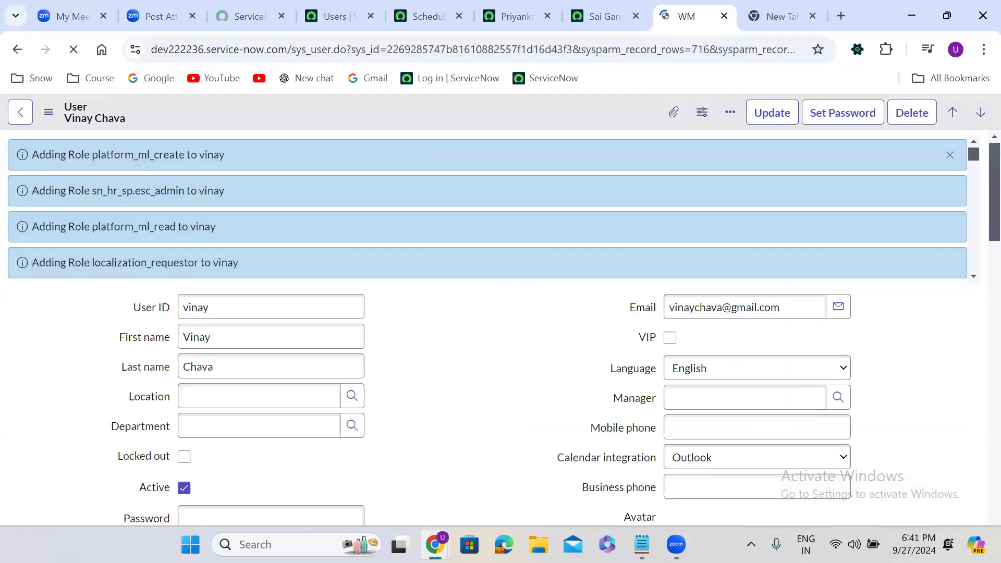
Sign in to the private window with the third user's username and password
{"action": "key", "text": "alt+Tab"}
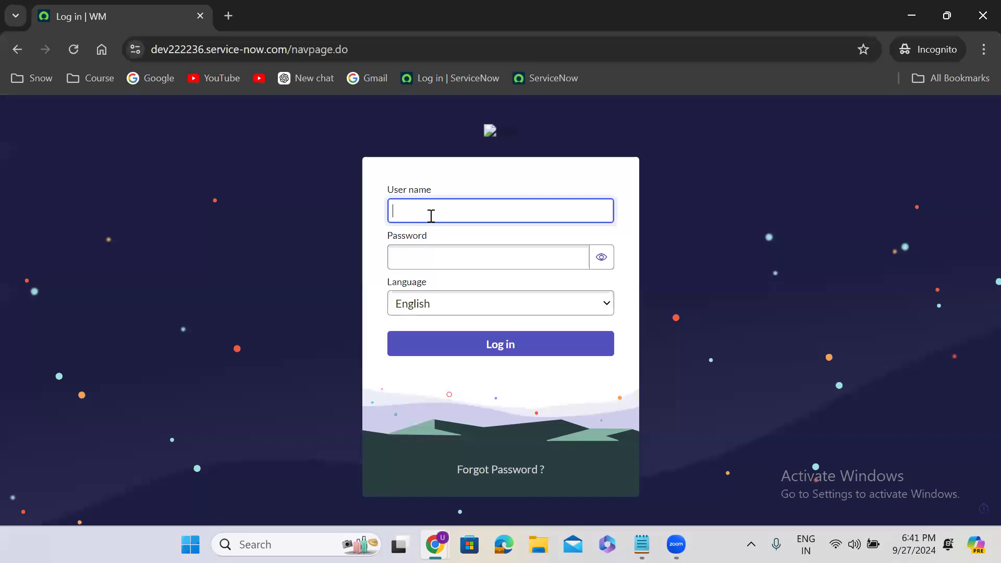
{"action": "type", "text": "vinay"}
{"action": "key", "text": "Tab"}
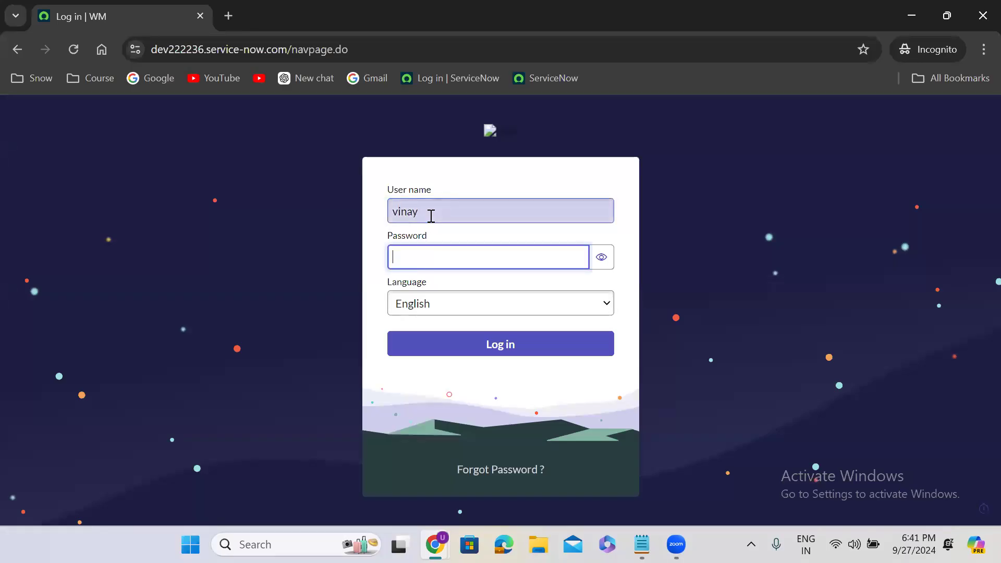
{"action": "type", "text": "••••••••"}
{"action": "left_click", "coordinate": [536, 341]}
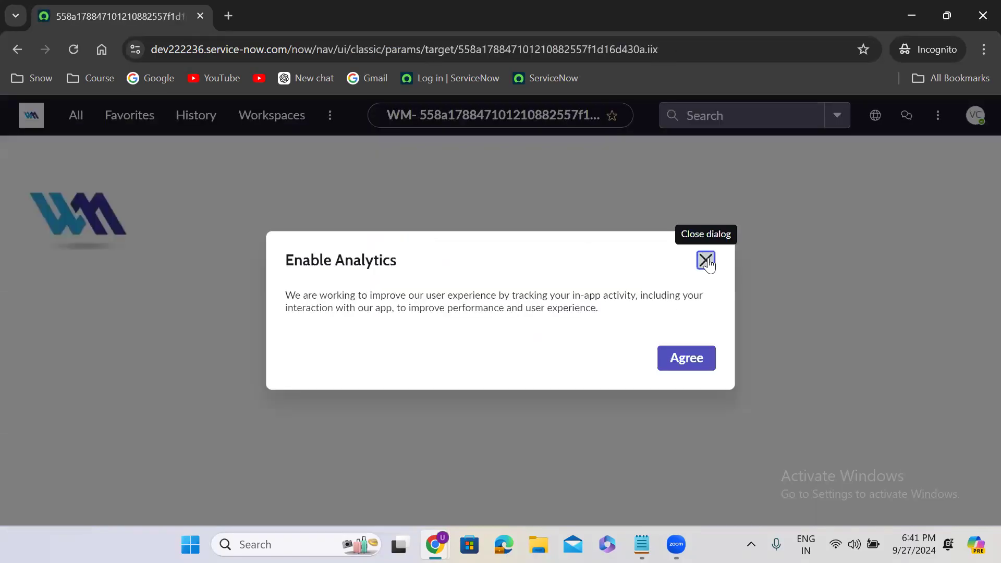
Dismiss the analytics prompt and scroll through the user's navigator modules
{"action": "left_click", "coordinate": [706, 261]}
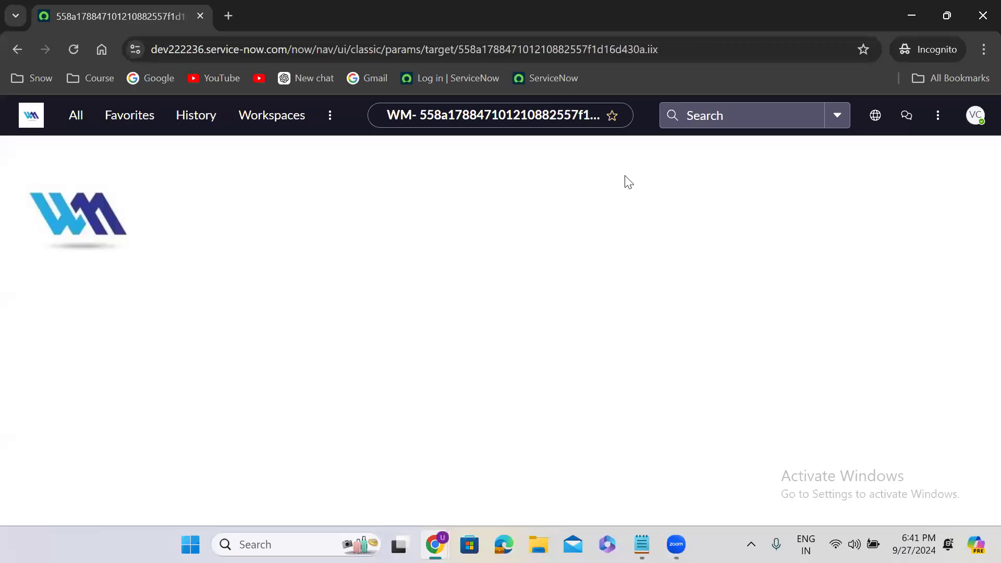
{"action": "left_click", "coordinate": [74, 119]}
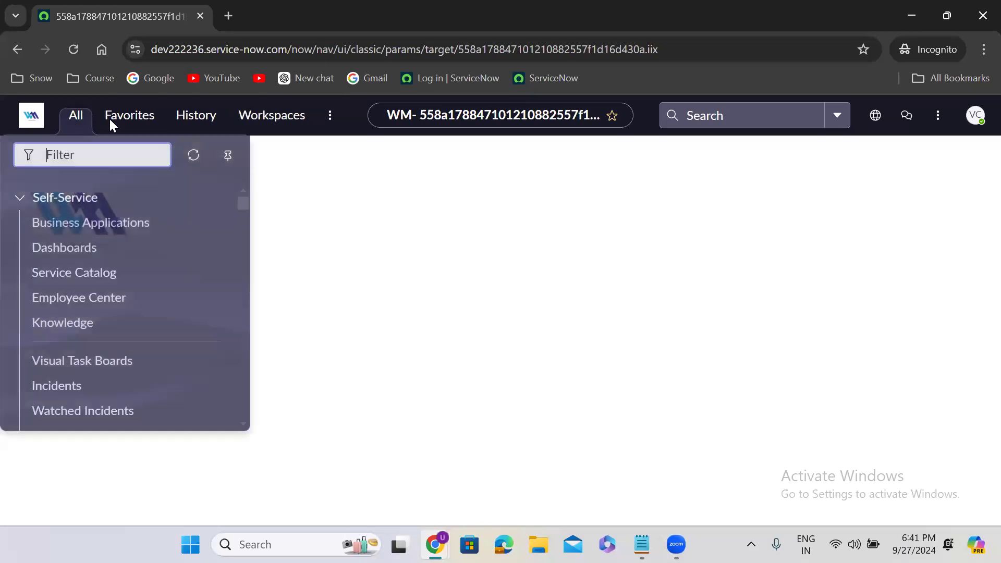
{"action": "left_click_drag", "start_coordinate": [241, 200], "coordinate": [243, 428]}
{"action": "left_click_drag", "start_coordinate": [256, 244], "coordinate": [256, 167]}
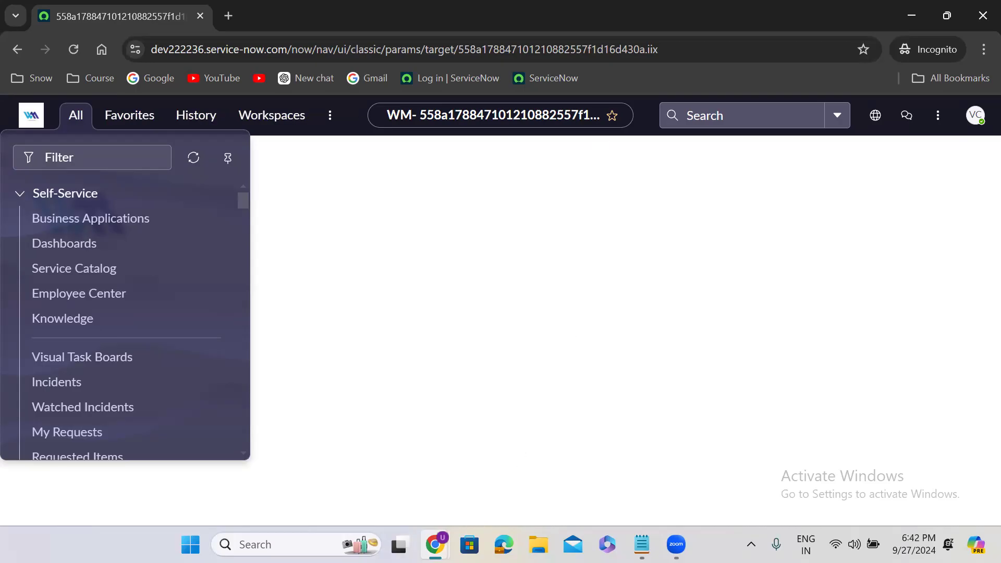
In the administrator window, filter the Roles list by Name 'admin', then return to Notepad
{"action": "left_click", "coordinate": [435, 545]}
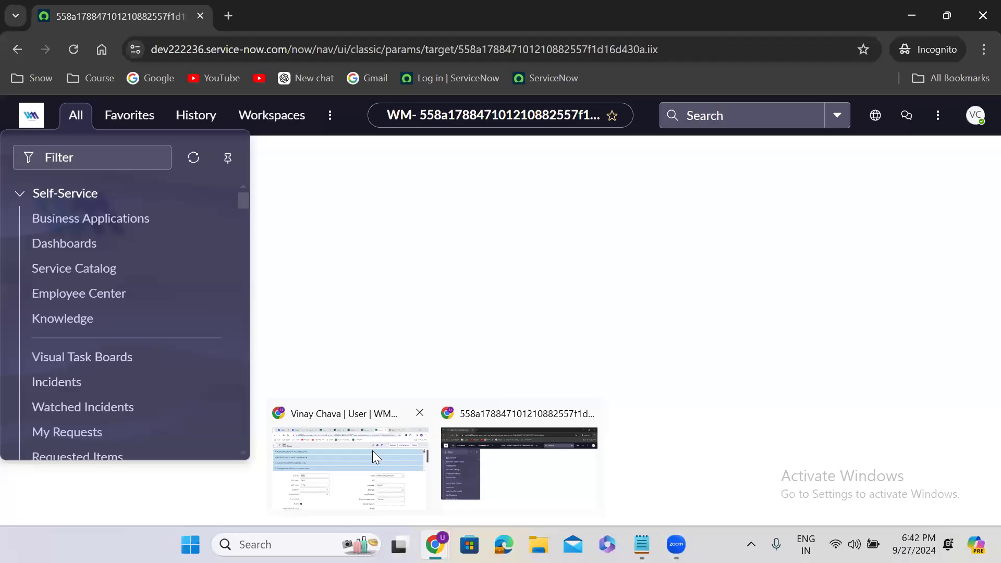
{"action": "left_click", "coordinate": [339, 7]}
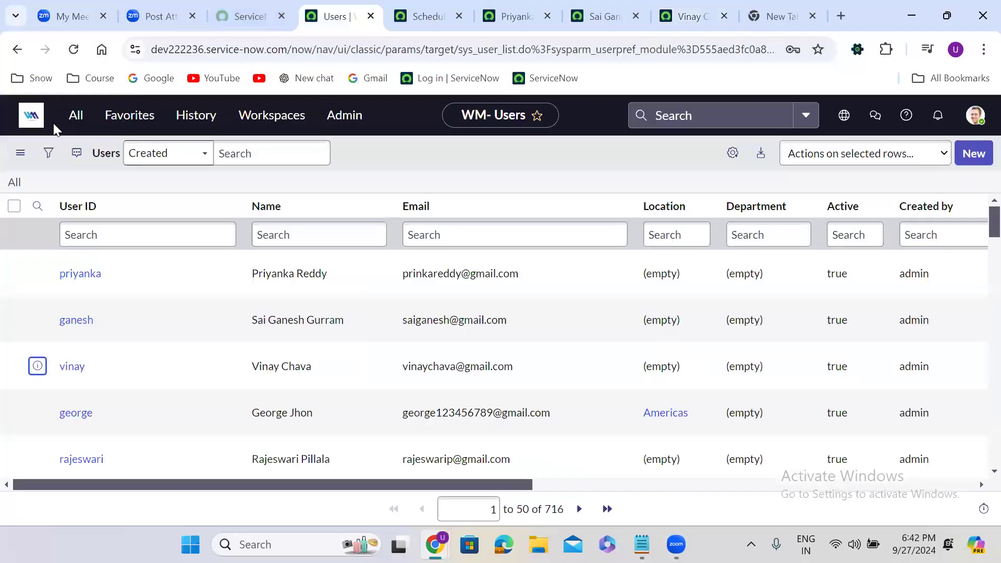
{"action": "left_click", "coordinate": [88, 125]}
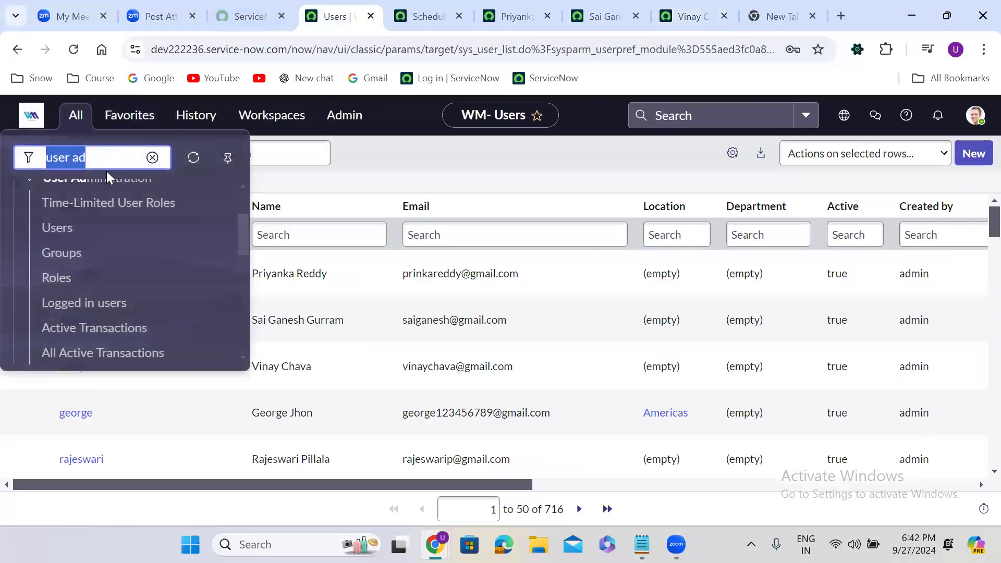
{"action": "left_click", "coordinate": [60, 281]}
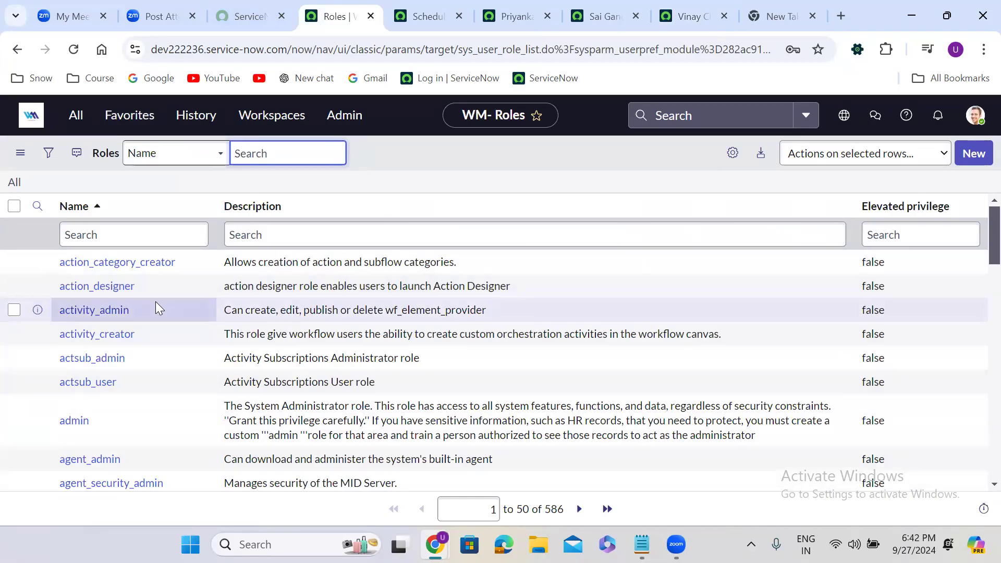
{"action": "left_click", "coordinate": [114, 233]}
{"action": "type", "text": "admin"}
{"action": "key", "text": "Return"}
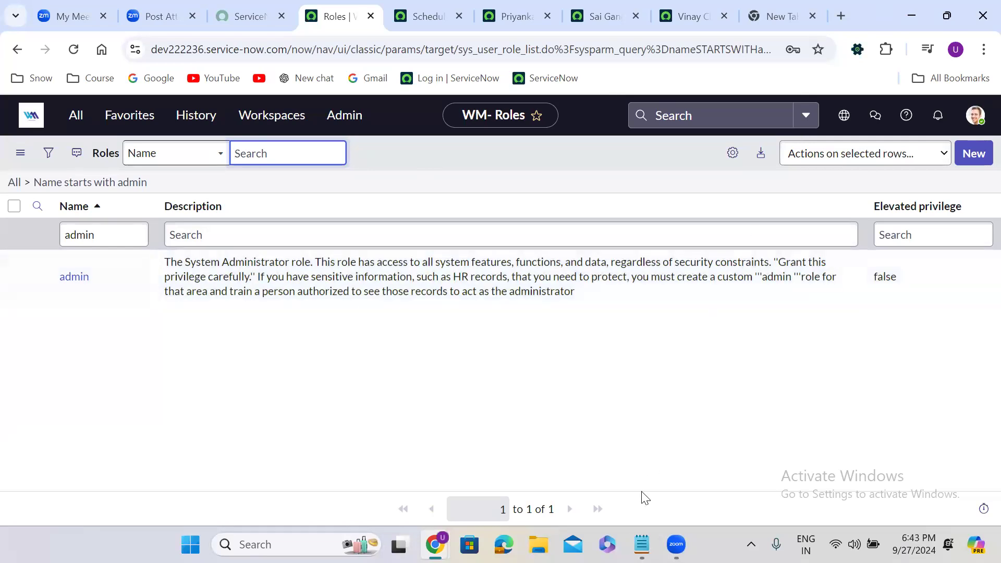
{"action": "left_click", "coordinate": [646, 533]}
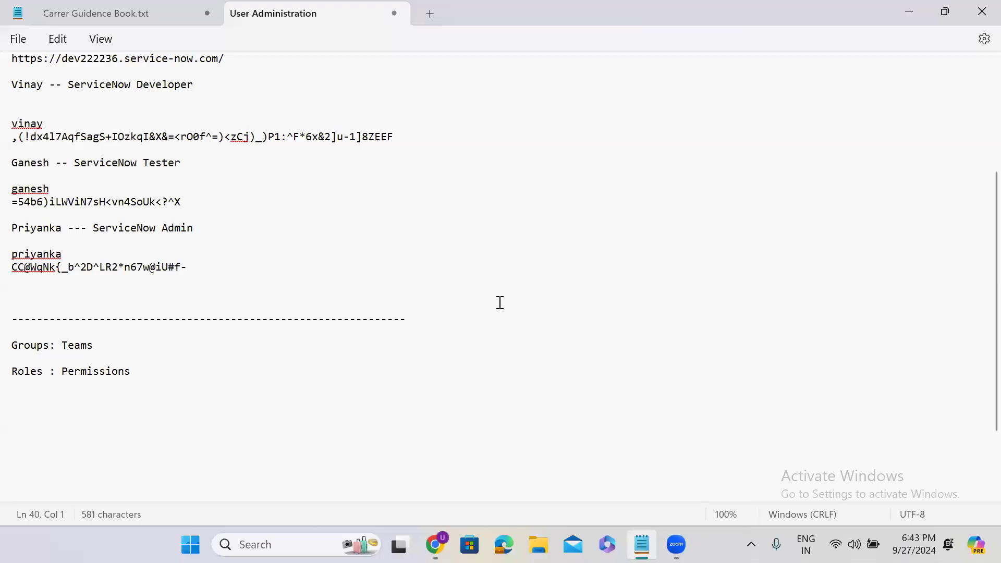
Append '-- admin' to the Dev, Test and PROD Instance lines, then select the Dev URL
{"action": "scroll", "coordinate": [978, 313], "scroll_direction": "up", "scroll_amount": 5}
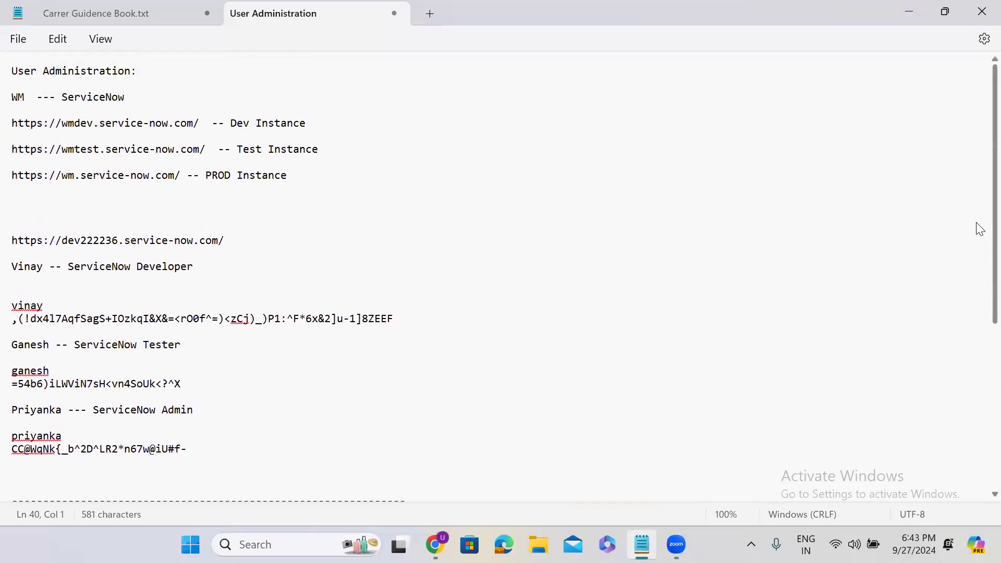
{"action": "left_click", "coordinate": [321, 123]}
{"action": "type", "text": "-- admin"}
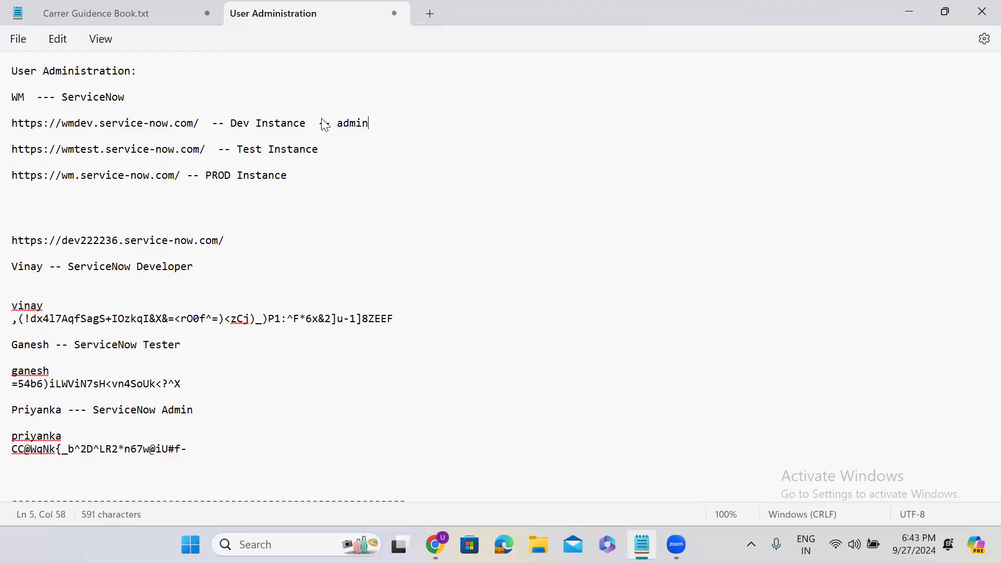
{"action": "left_click", "coordinate": [328, 154]}
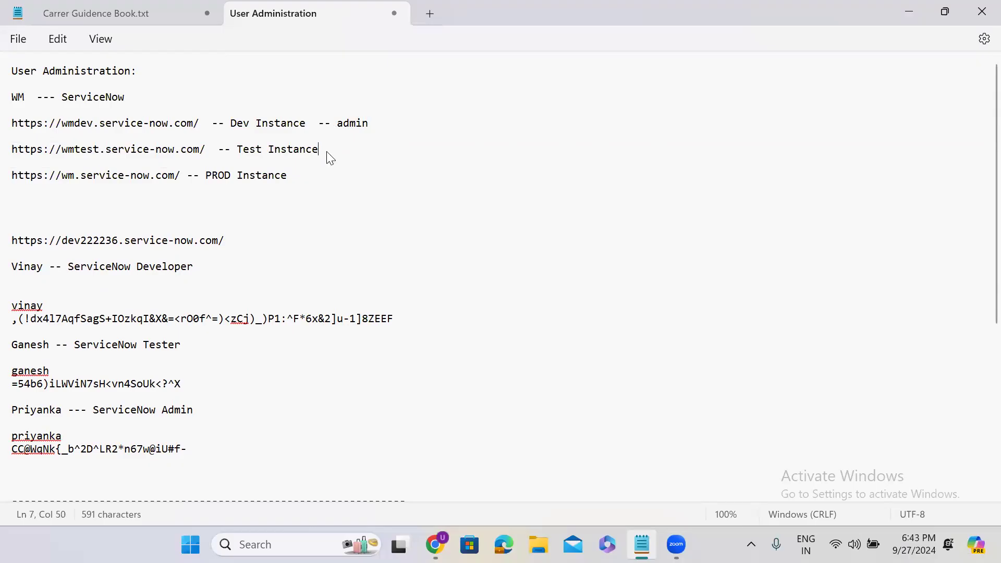
{"action": "type", "text": "-- admin"}
{"action": "left_click", "coordinate": [343, 172]}
{"action": "type", "text": "-- admin"}
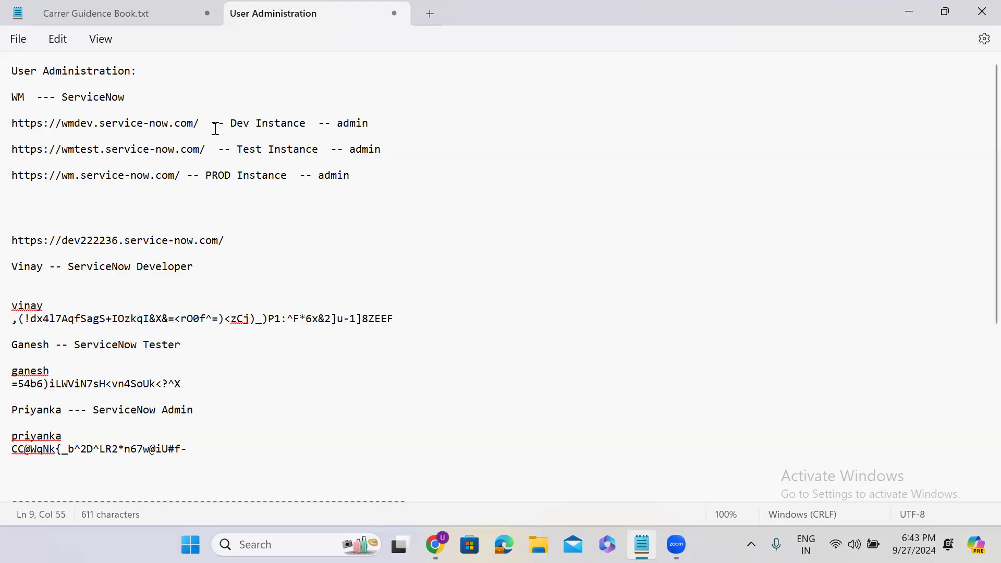
{"action": "left_click_drag", "start_coordinate": [200, 124], "coordinate": [18, 127]}
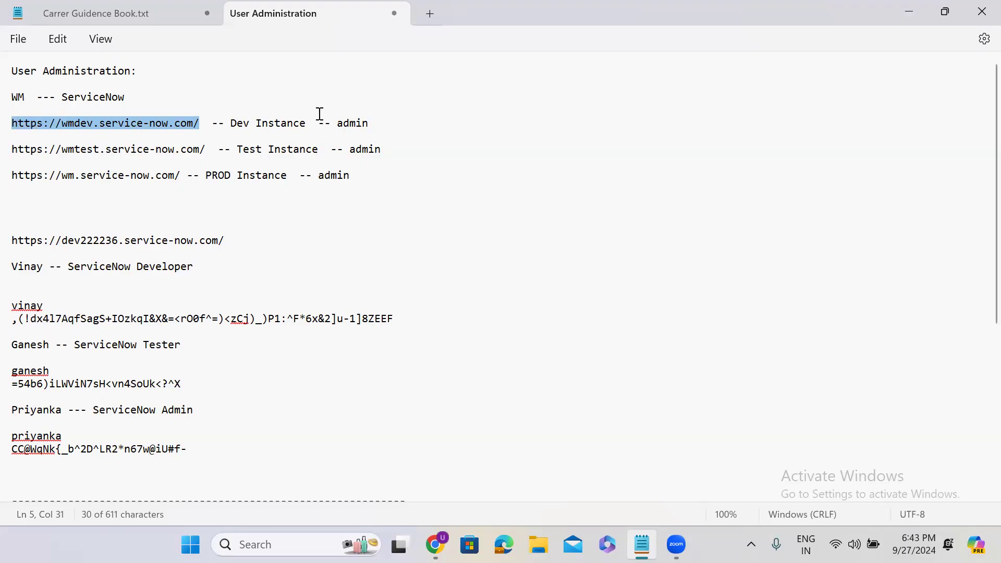
{"action": "left_click", "coordinate": [203, 120]}
{"action": "left_click_drag", "start_coordinate": [203, 119], "coordinate": [12, 123]}
{"action": "double_click", "coordinate": [130, 152]}
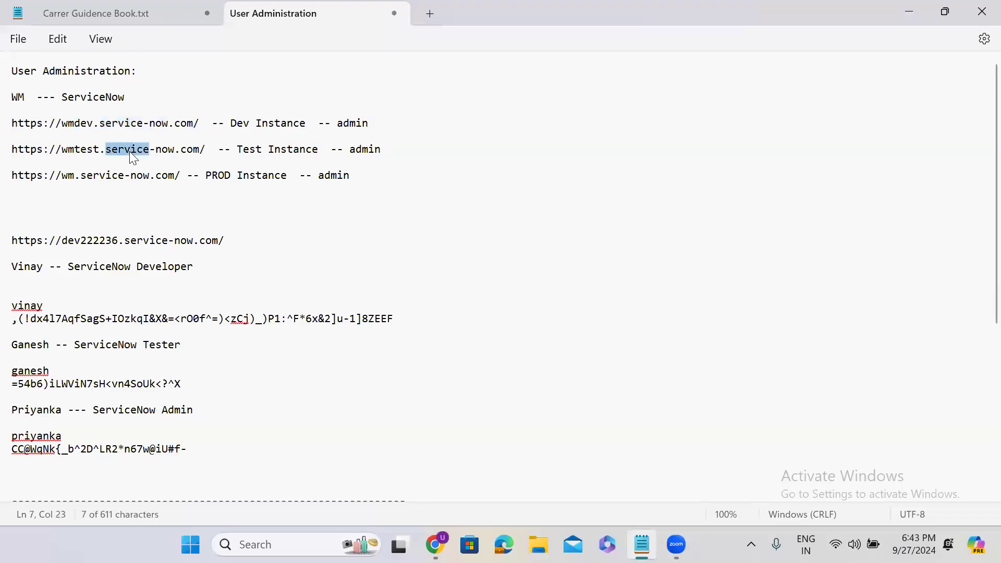
{"action": "left_click", "coordinate": [163, 150]}
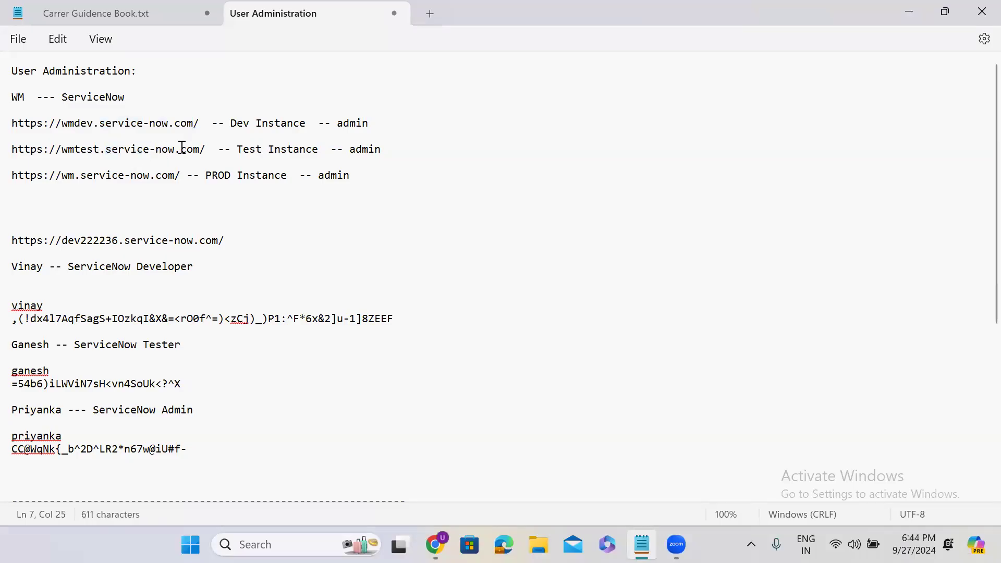
{"action": "left_click_drag", "start_coordinate": [205, 148], "coordinate": [20, 159]}
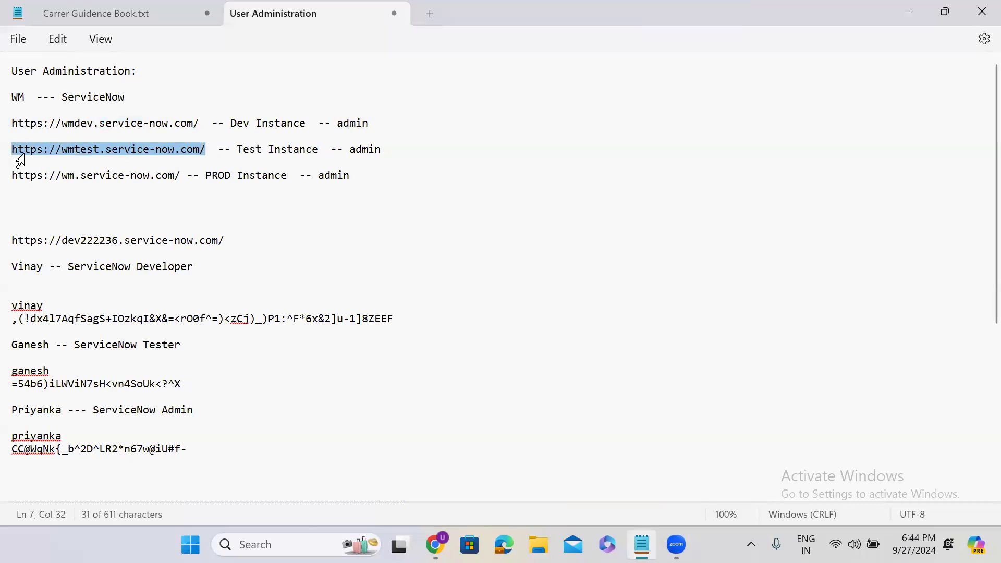
{"action": "triple_click", "coordinate": [84, 175]}
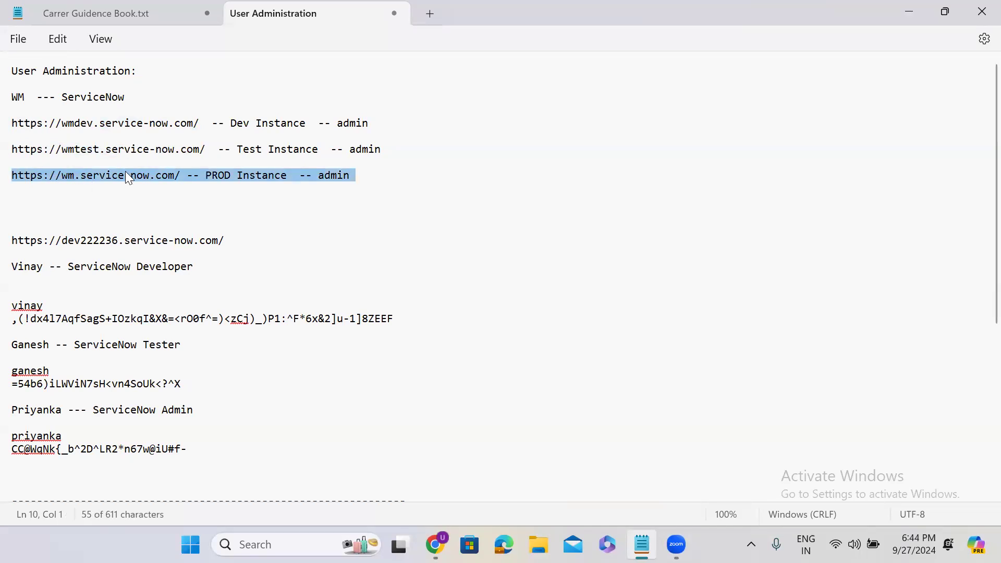
{"action": "left_click", "coordinate": [179, 176]}
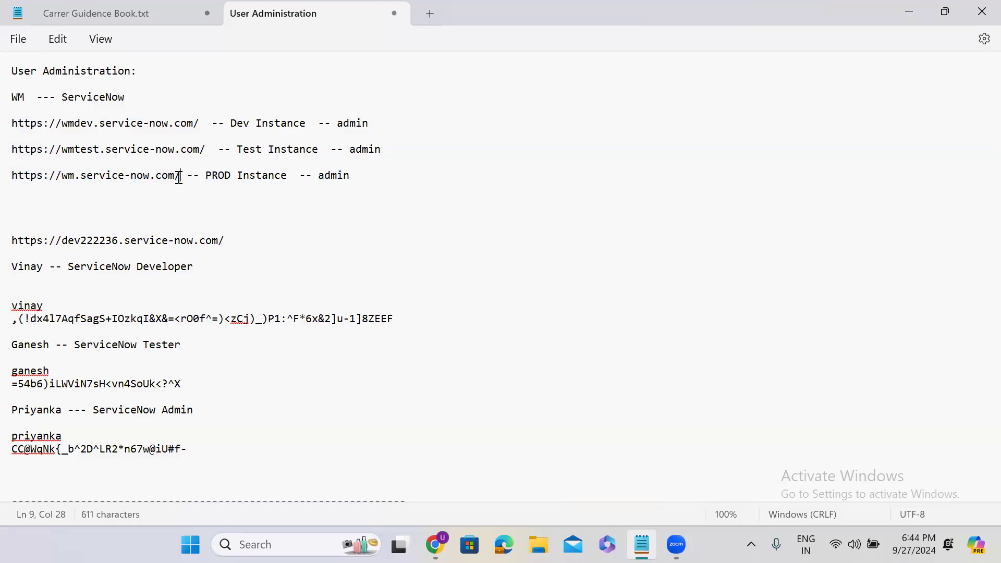
{"action": "left_click_drag", "start_coordinate": [188, 178], "coordinate": [20, 185]}
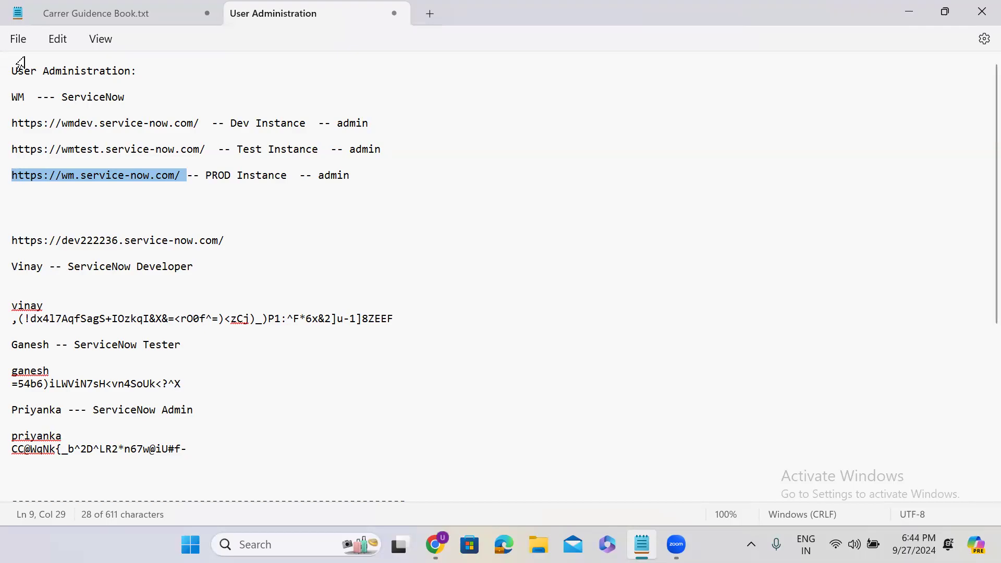
{"action": "left_click", "coordinate": [206, 128]}
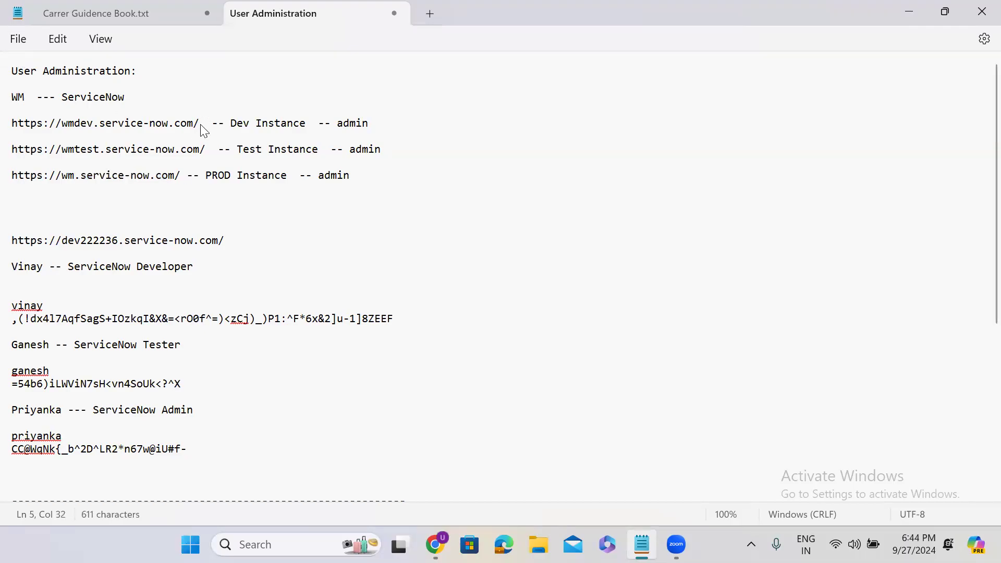
{"action": "left_click_drag", "start_coordinate": [201, 127], "coordinate": [11, 135]}
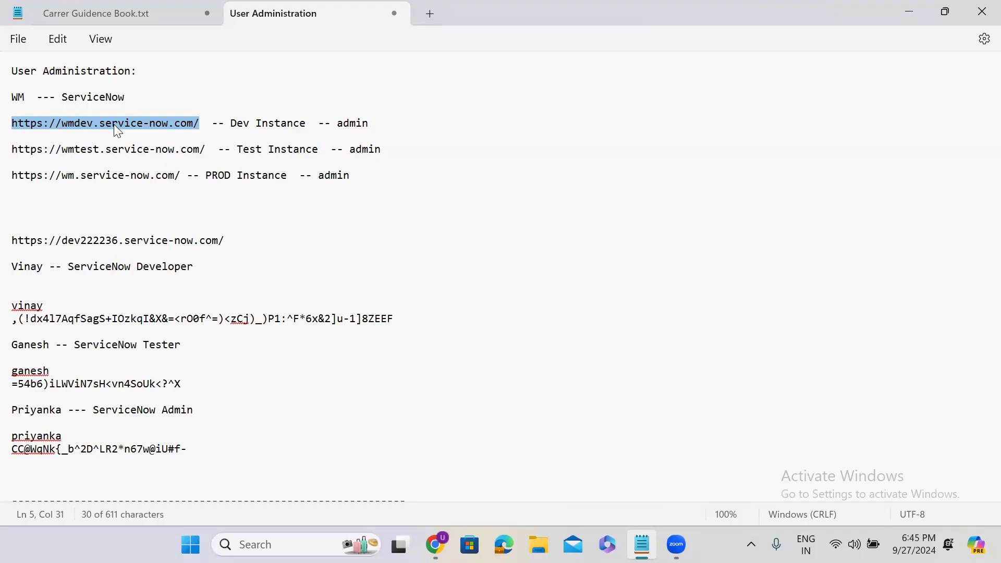
{"action": "left_click", "coordinate": [182, 175]}
{"action": "left_click_drag", "start_coordinate": [184, 176], "coordinate": [9, 183]}
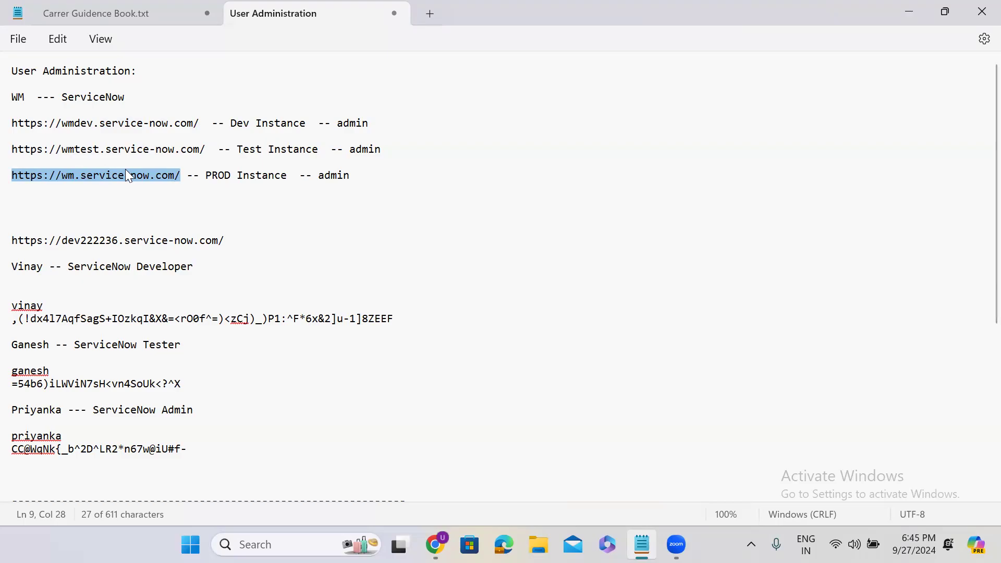
{"action": "left_click", "coordinate": [209, 150]}
{"action": "left_click_drag", "start_coordinate": [210, 149], "coordinate": [4, 157]}
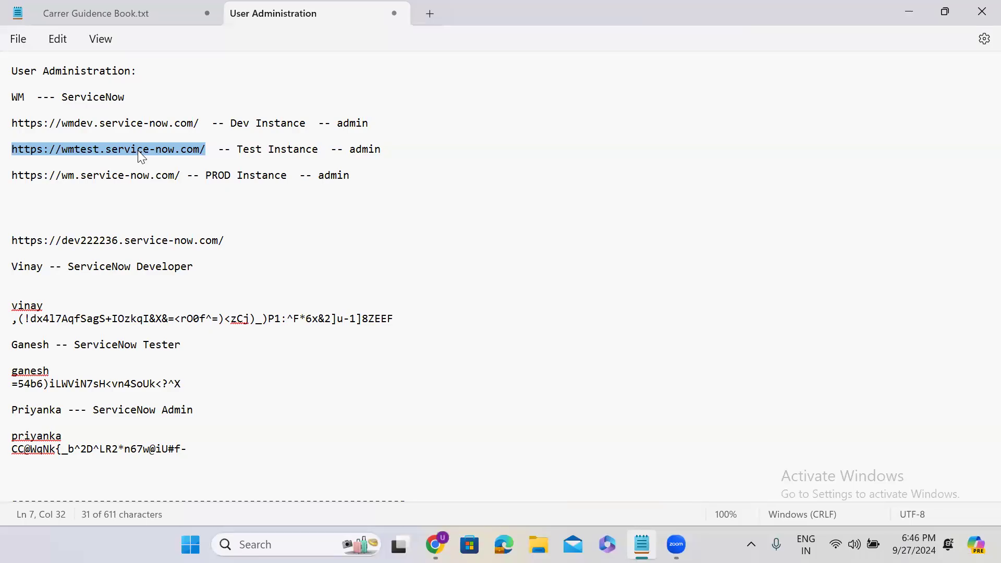
Remove admin from this user's Roles list via Edit... and save the user record
{"action": "left_click", "coordinate": [911, 13]}
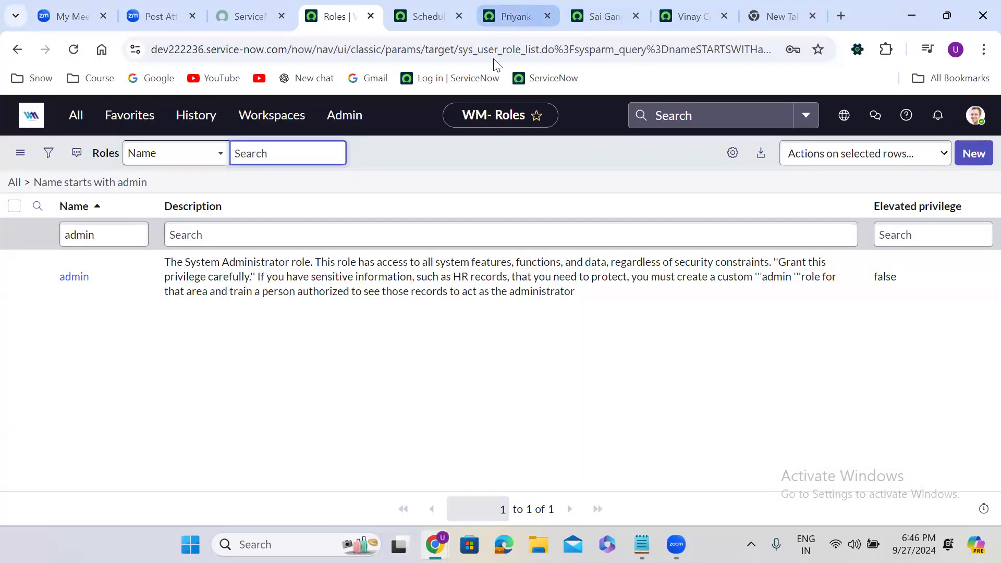
{"action": "left_click", "coordinate": [517, 16]}
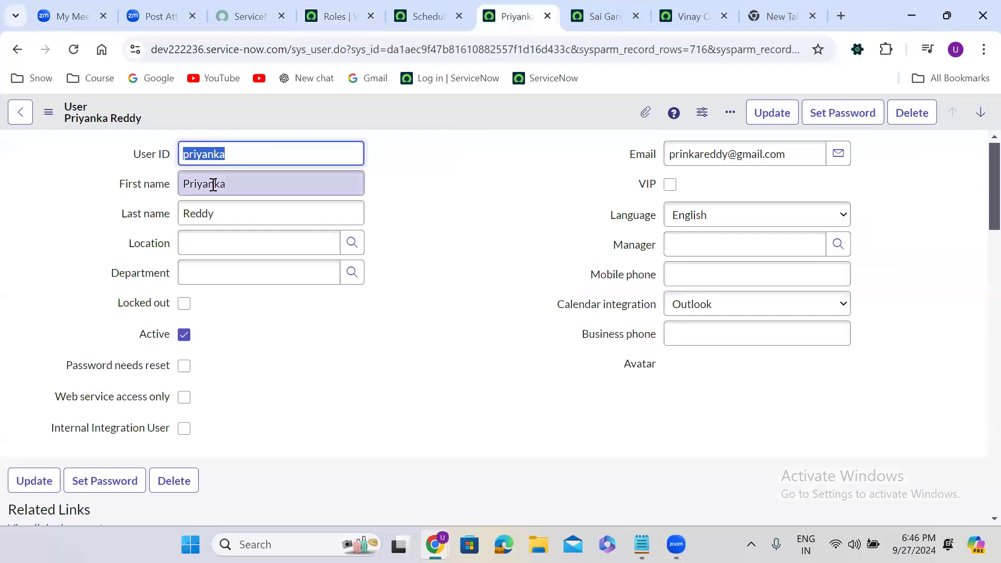
{"action": "left_click", "coordinate": [400, 355]}
{"action": "scroll", "coordinate": [400, 355], "scroll_direction": "down", "scroll_amount": 5}
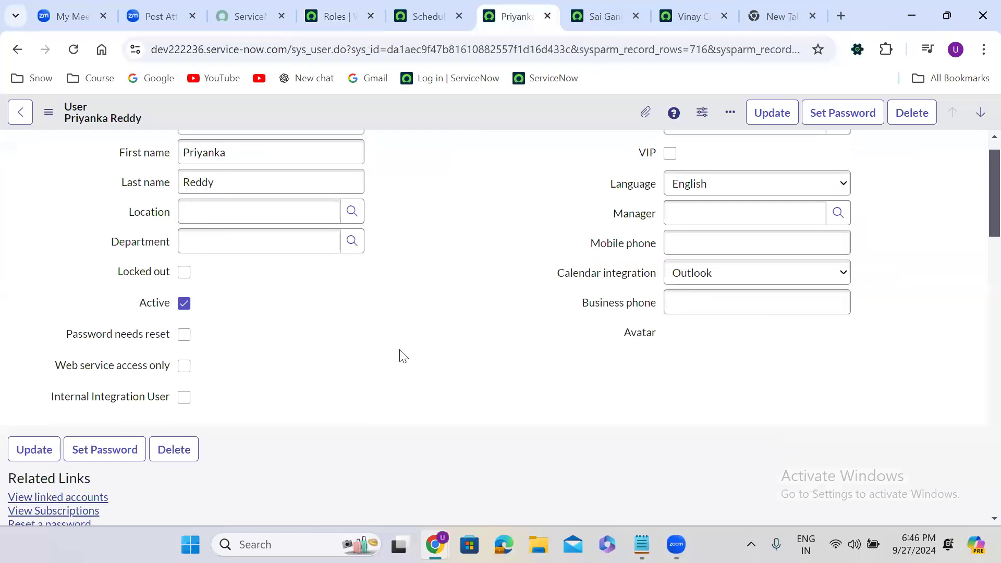
{"action": "scroll", "coordinate": [399, 350], "scroll_direction": "down", "scroll_amount": 3}
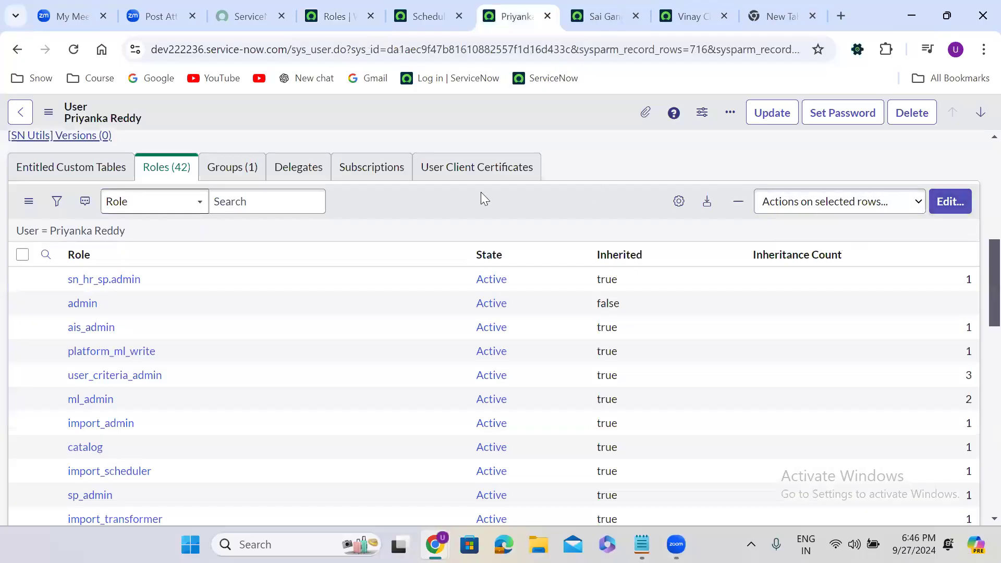
{"action": "left_click", "coordinate": [939, 206]}
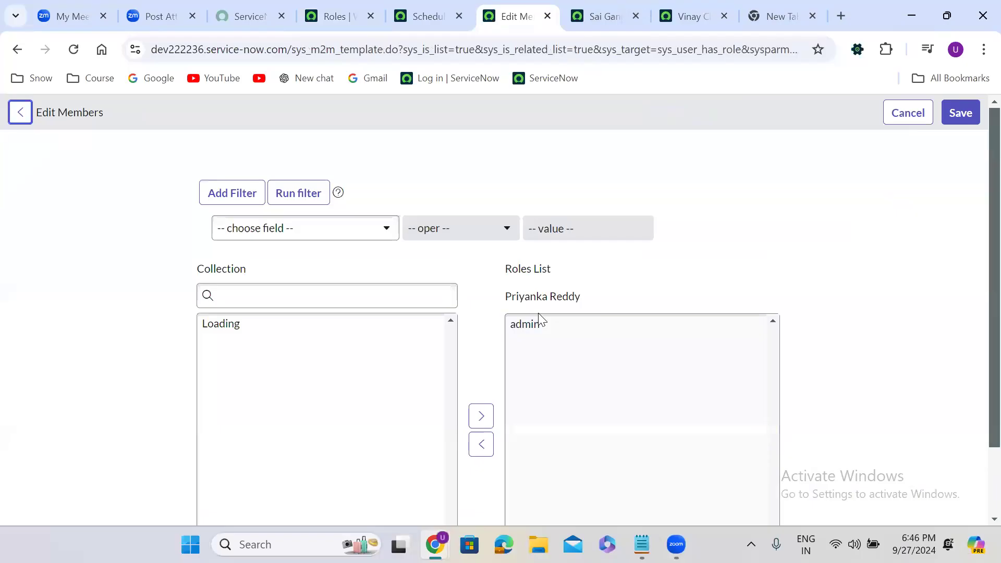
{"action": "left_click", "coordinate": [536, 326]}
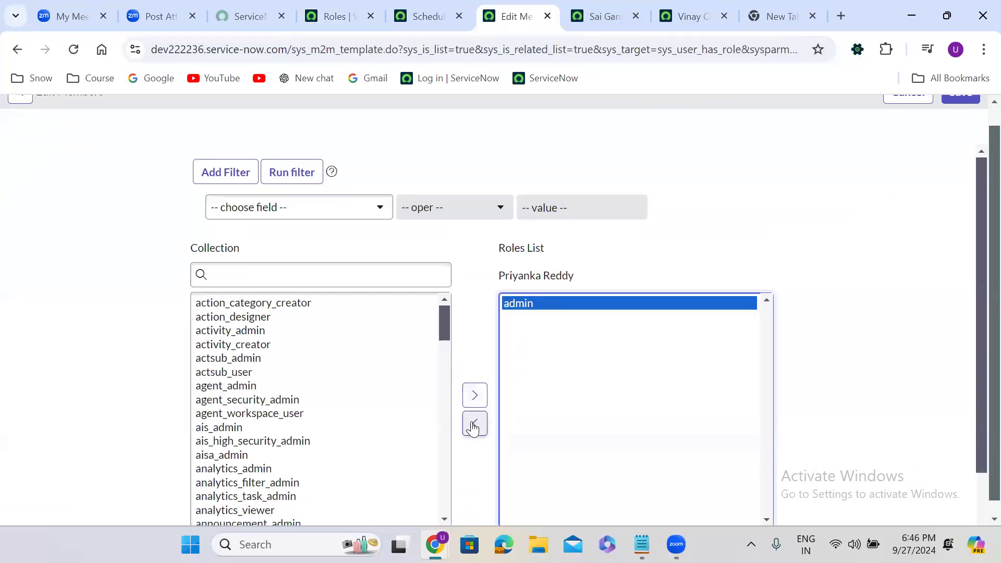
{"action": "left_click", "coordinate": [475, 423]}
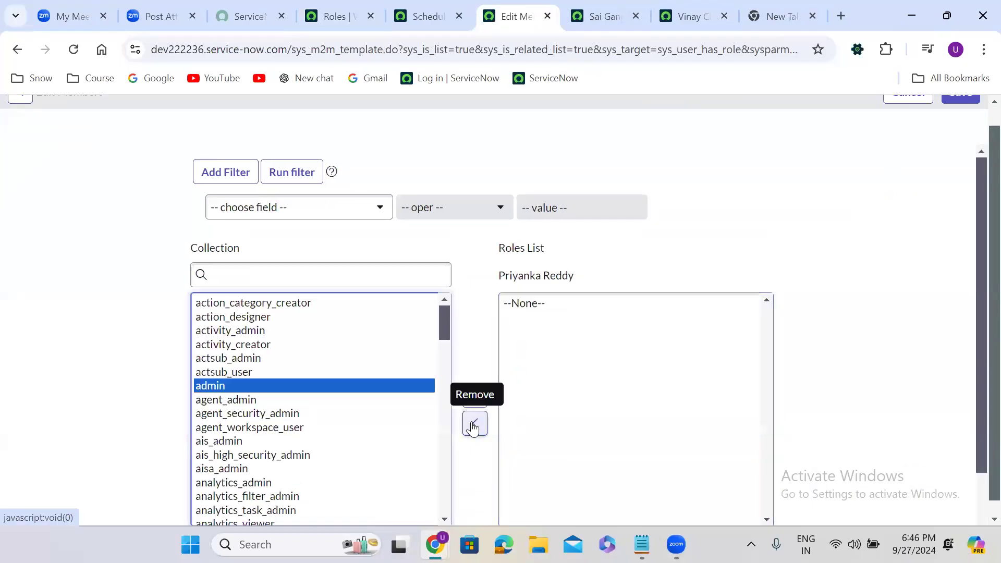
{"action": "scroll", "coordinate": [979, 106], "scroll_direction": "up", "scroll_amount": 1}
{"action": "left_click", "coordinate": [978, 110]}
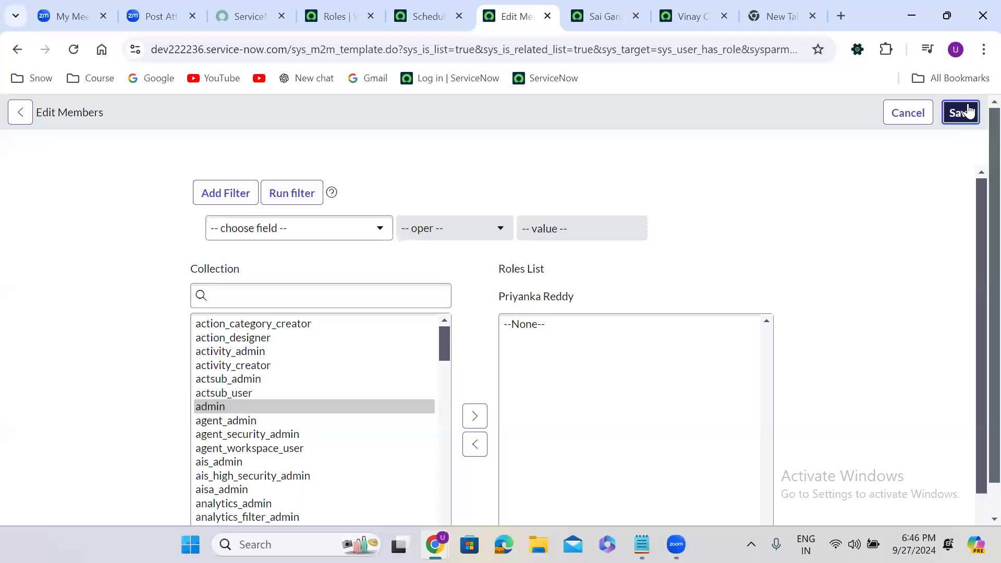
{"action": "left_click", "coordinate": [605, 13]}
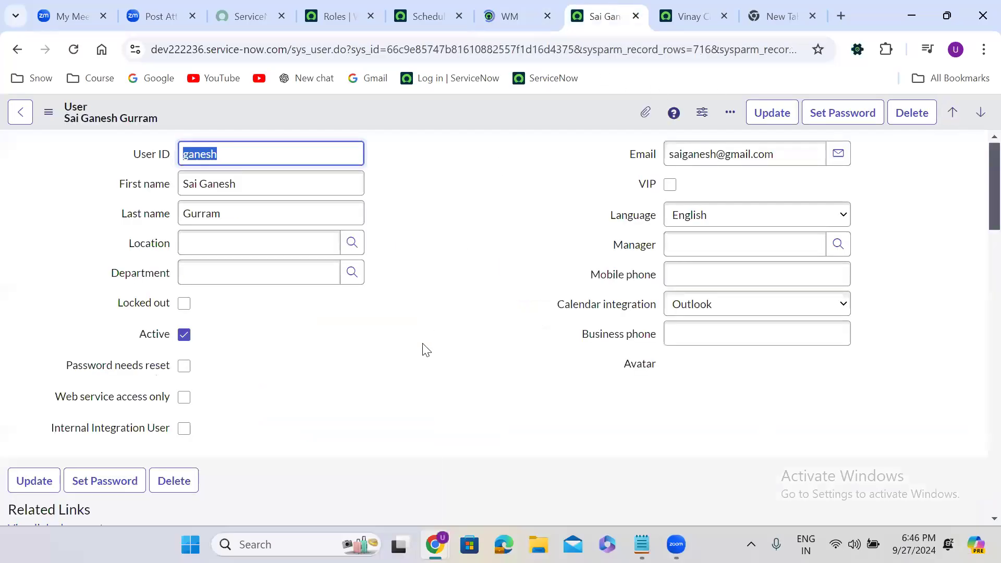
Remove the admin role from the second user's Roles list and save
{"action": "scroll", "coordinate": [425, 350], "scroll_direction": "down", "scroll_amount": 1}
{"action": "scroll", "coordinate": [423, 346], "scroll_direction": "down", "scroll_amount": 8}
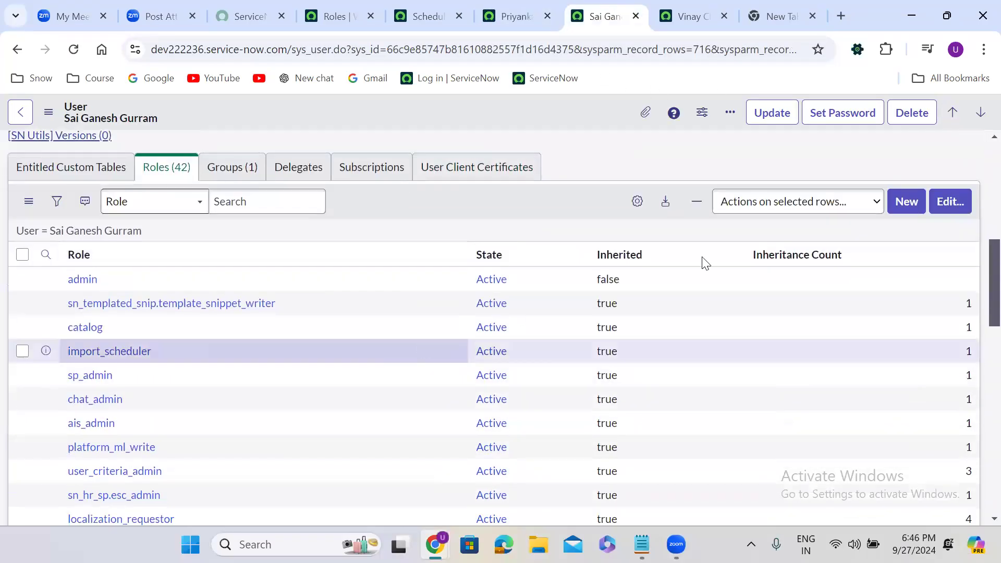
{"action": "left_click", "coordinate": [950, 202]}
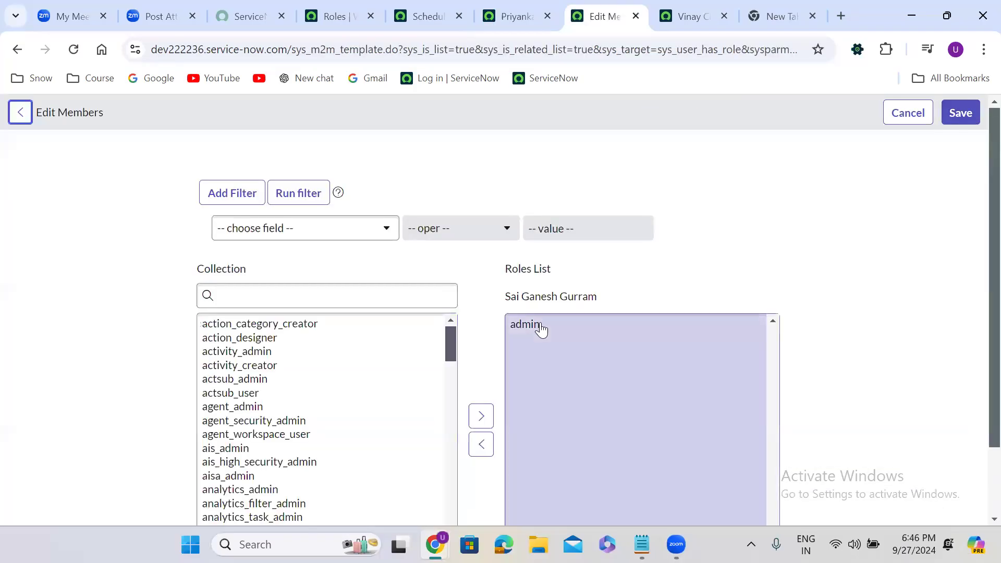
{"action": "double_click", "coordinate": [539, 326]}
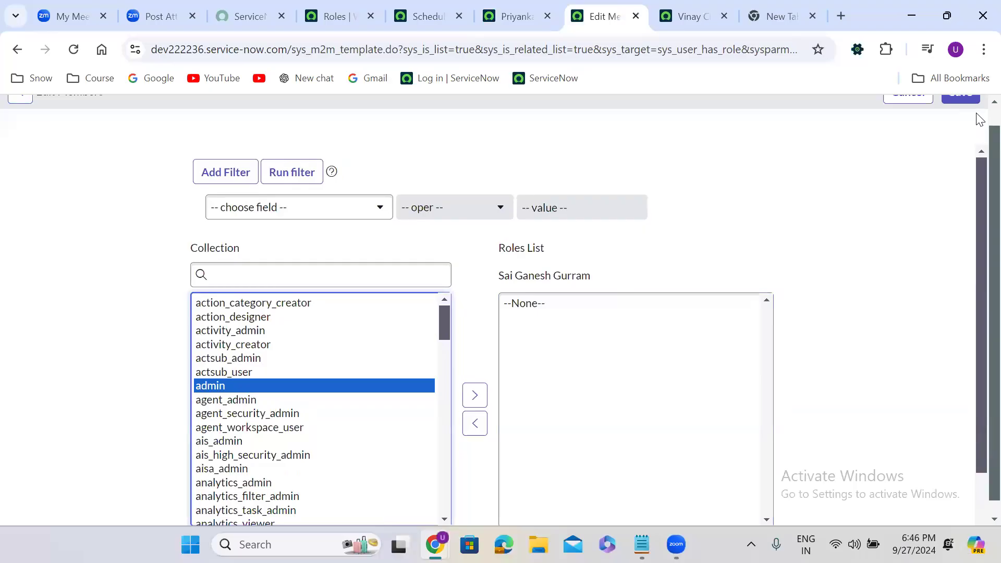
{"action": "left_click", "coordinate": [961, 112]}
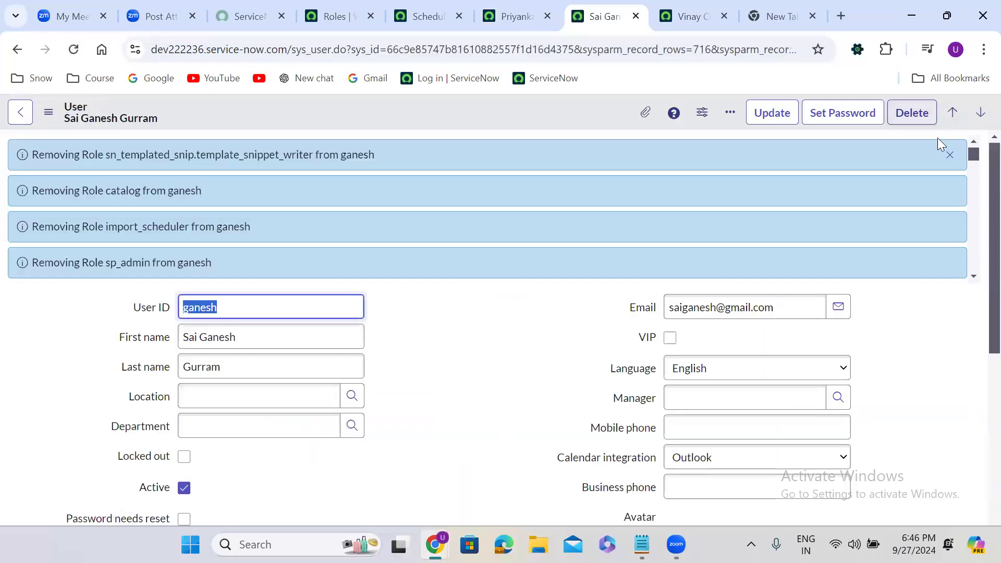
{"action": "left_click", "coordinate": [948, 154]}
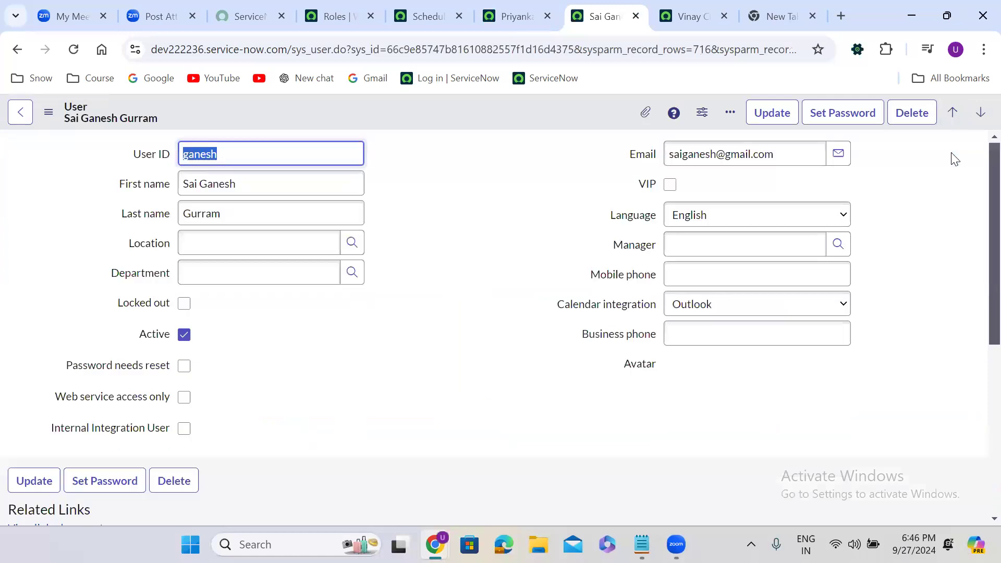
Remove the admin role from the third user's Roles list and save
{"action": "left_click", "coordinate": [693, 16]}
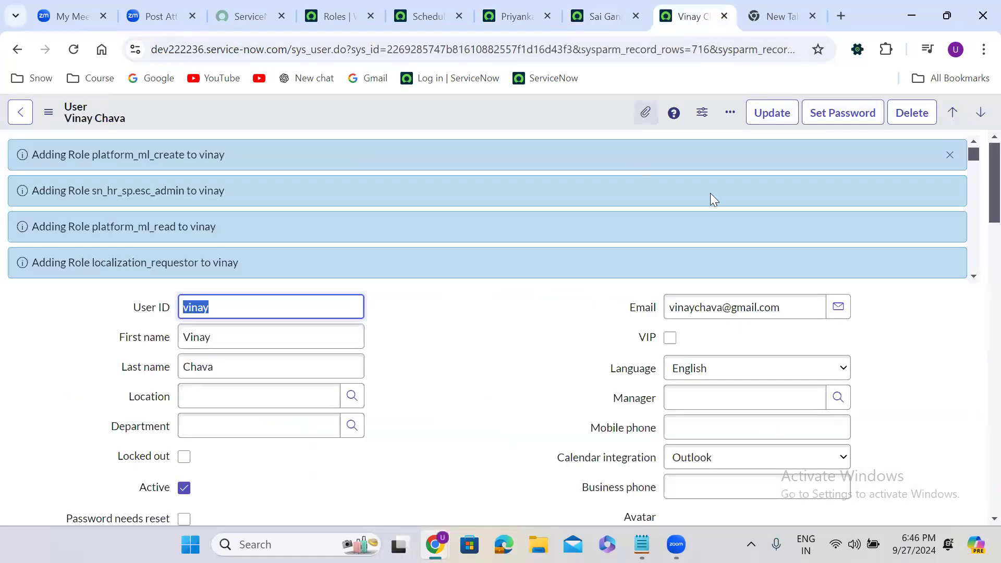
{"action": "left_click", "coordinate": [950, 154]}
{"action": "left_click", "coordinate": [424, 330]}
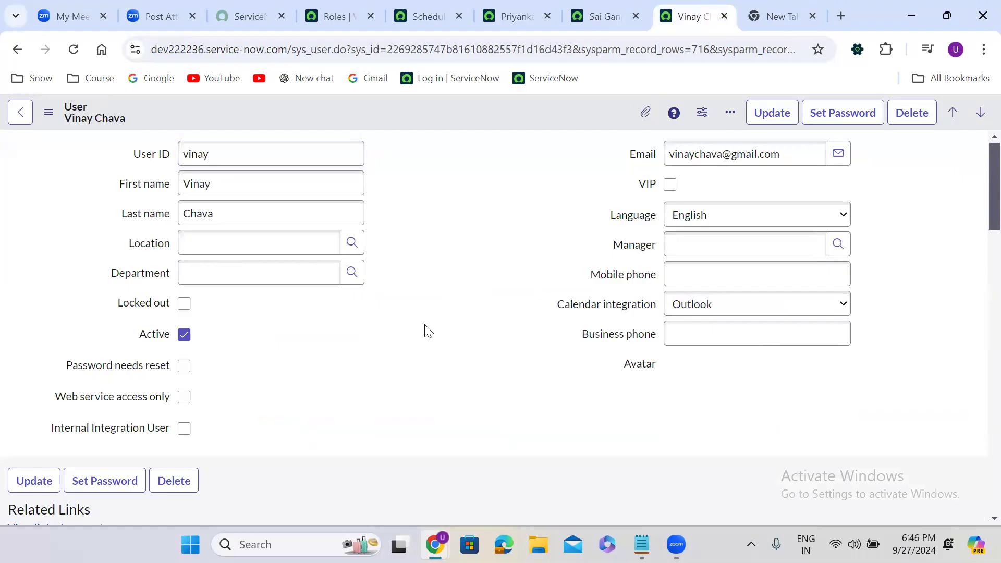
{"action": "scroll", "coordinate": [425, 331], "scroll_direction": "down", "scroll_amount": 3}
{"action": "scroll", "coordinate": [425, 324], "scroll_direction": "down", "scroll_amount": 5}
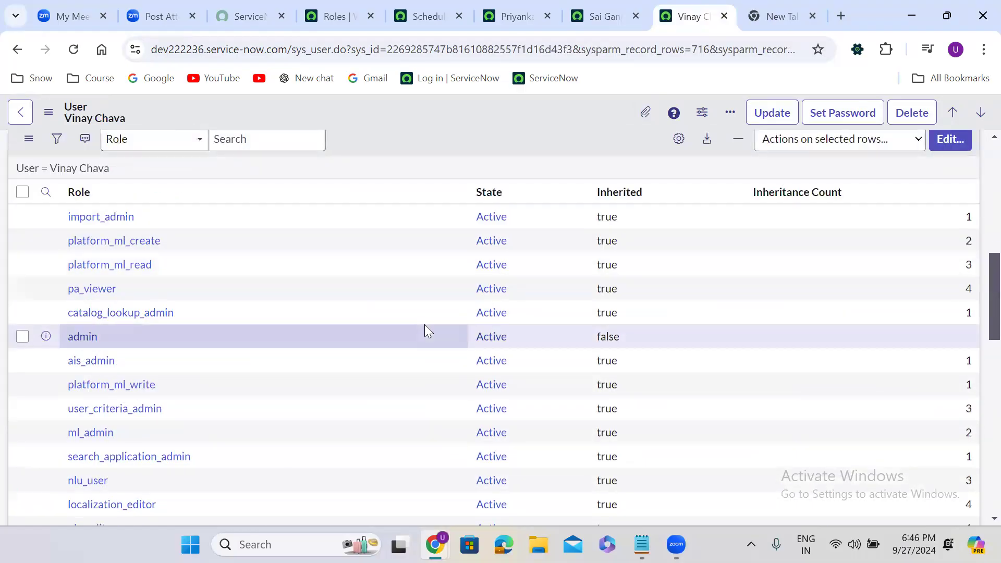
{"action": "scroll", "coordinate": [425, 324], "scroll_direction": "up", "scroll_amount": 2}
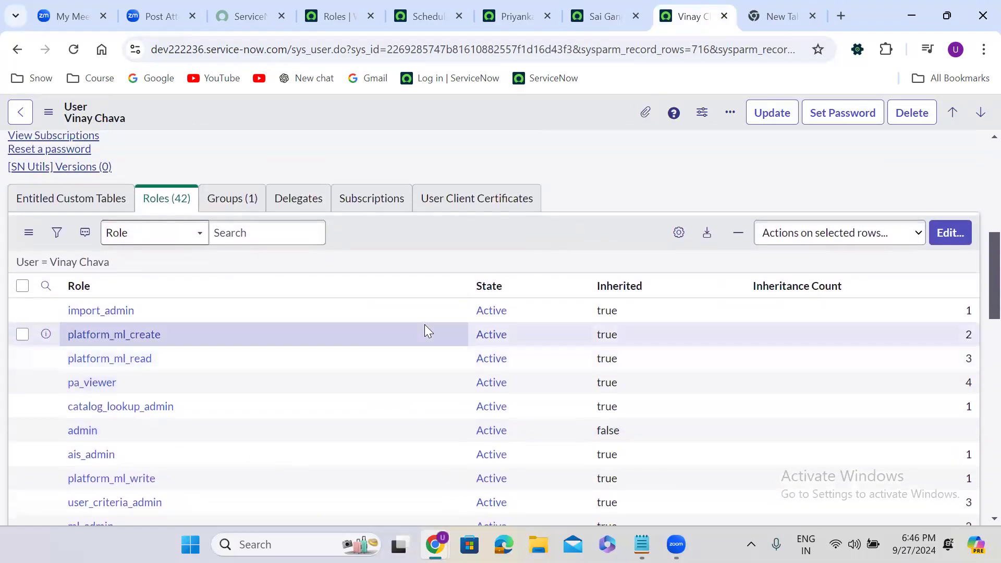
{"action": "left_click", "coordinate": [953, 235]}
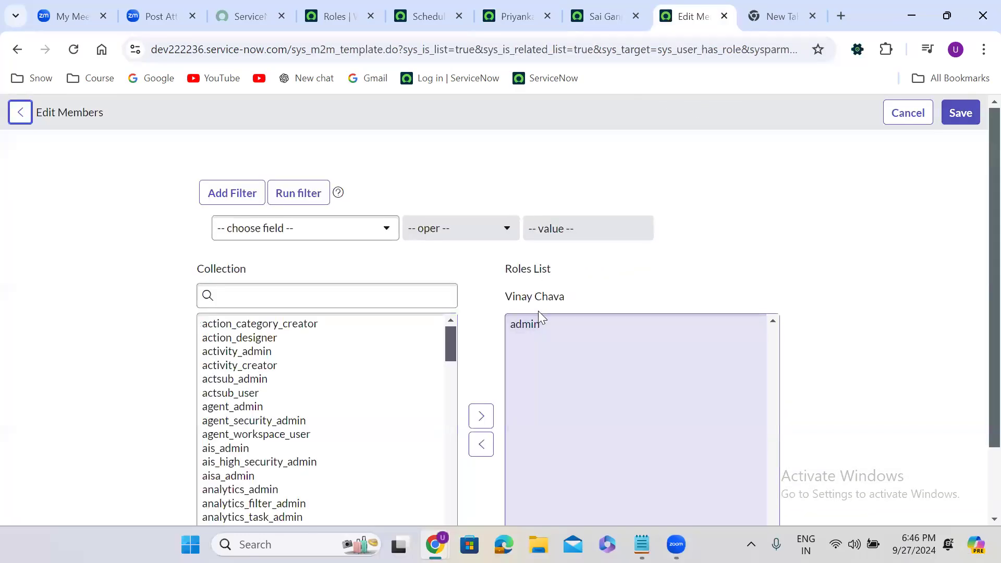
{"action": "double_click", "coordinate": [532, 325]}
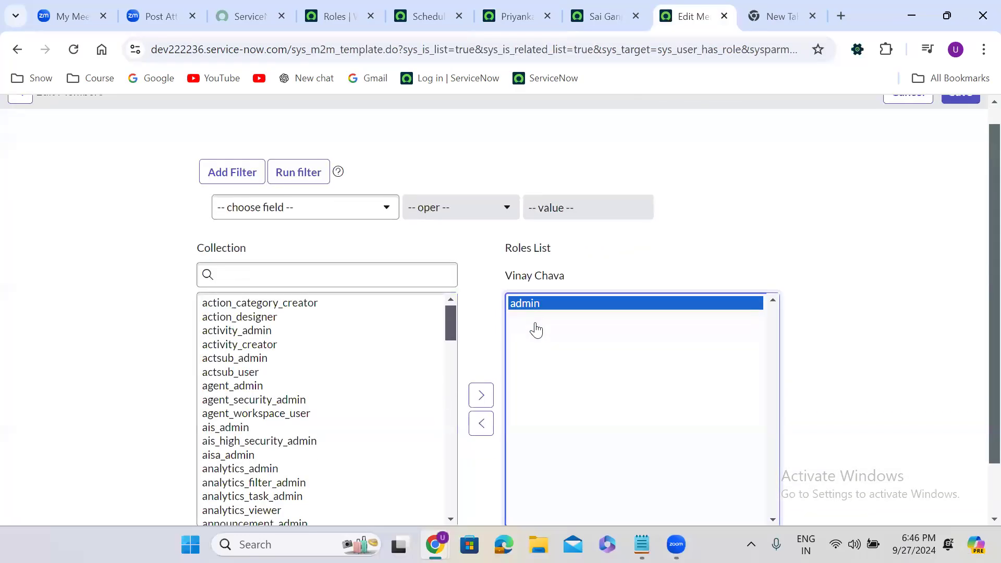
{"action": "scroll", "coordinate": [970, 99], "scroll_direction": "up", "scroll_amount": 1}
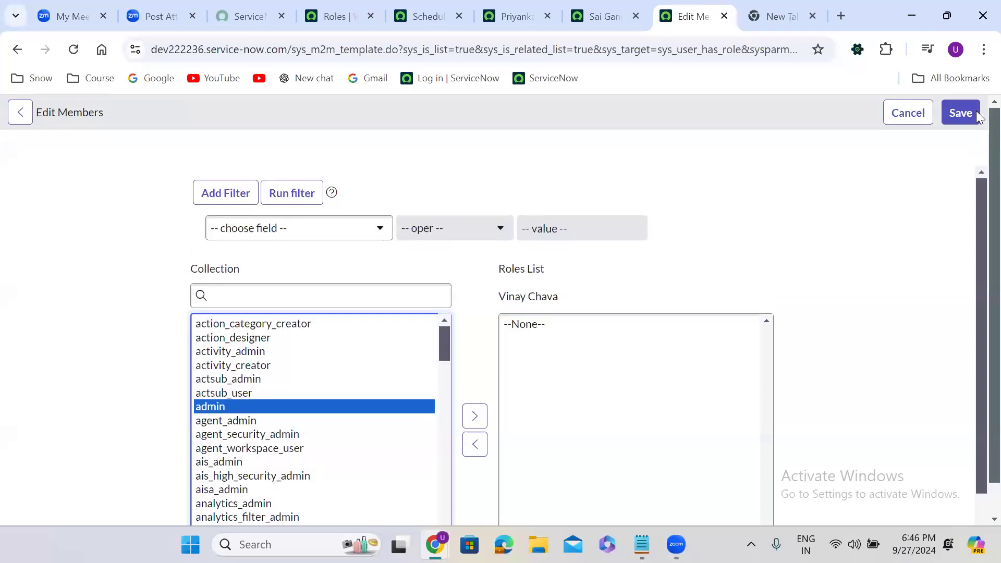
{"action": "left_click", "coordinate": [954, 114]}
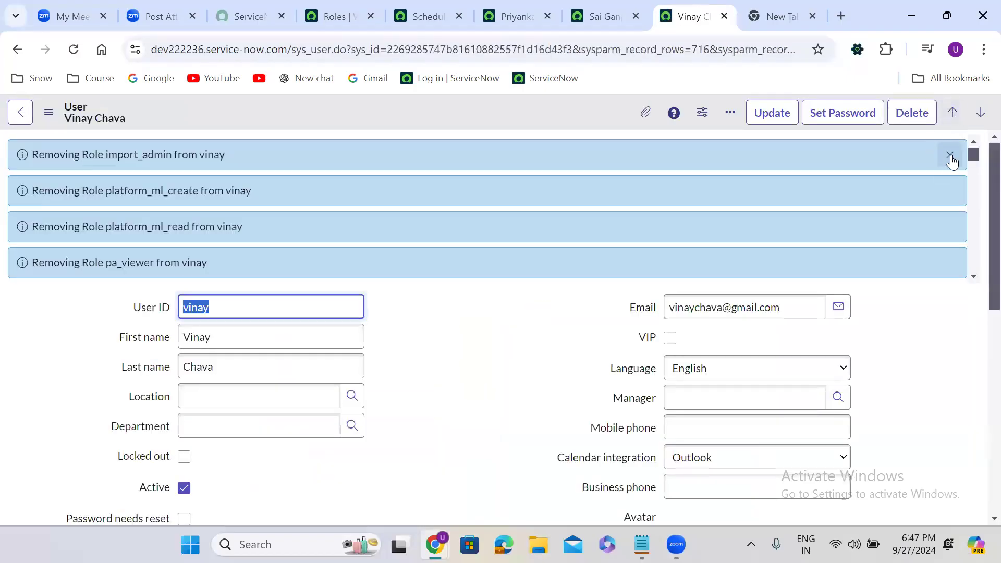
{"action": "left_click", "coordinate": [951, 155]}
Confirm the third user's Roles list is empty, then uncheck Active on the form
{"action": "left_click", "coordinate": [437, 268]}
{"action": "scroll", "coordinate": [437, 269], "scroll_direction": "down", "scroll_amount": 6}
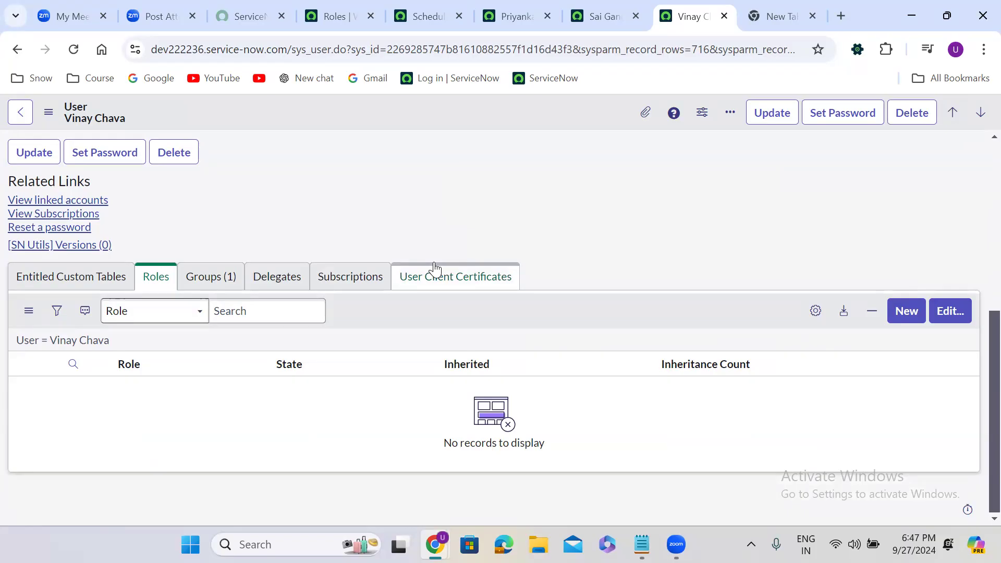
{"action": "scroll", "coordinate": [978, 417], "scroll_direction": "up", "scroll_amount": 6}
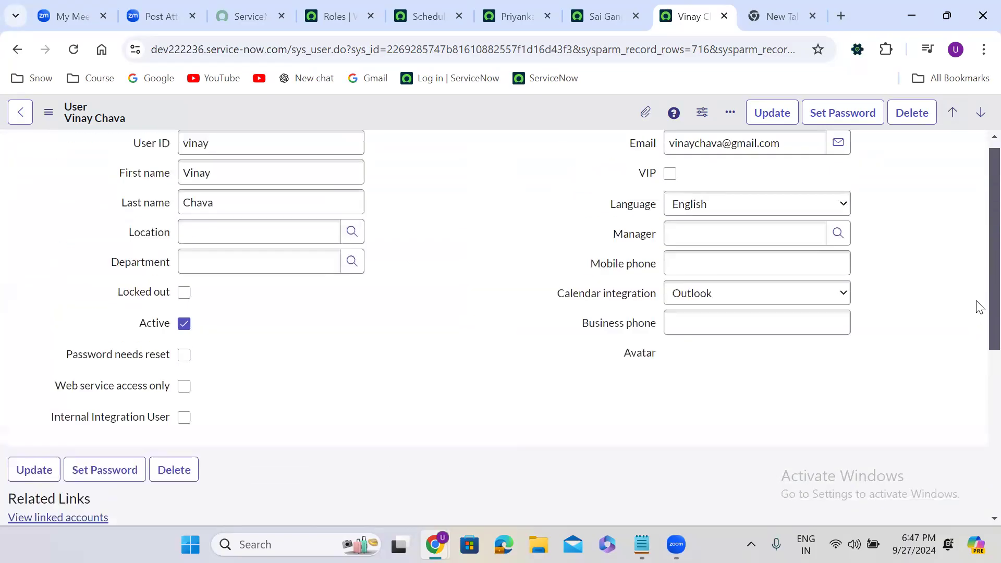
{"action": "left_click", "coordinate": [184, 334]}
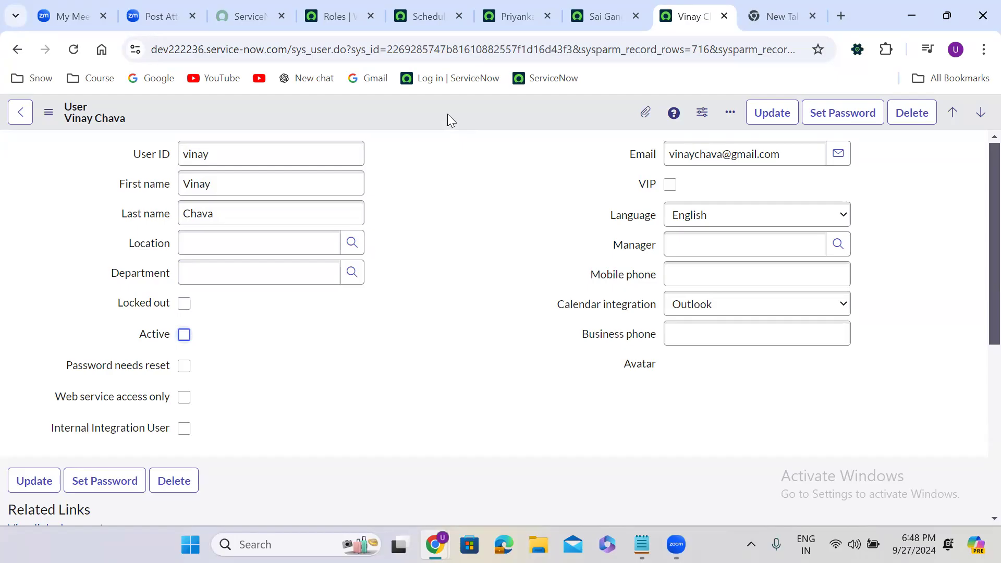
Re-check Active on the third user's record and save it from the header menu
{"action": "left_click", "coordinate": [420, 298]}
{"action": "scroll", "coordinate": [420, 298], "scroll_direction": "down", "scroll_amount": 5}
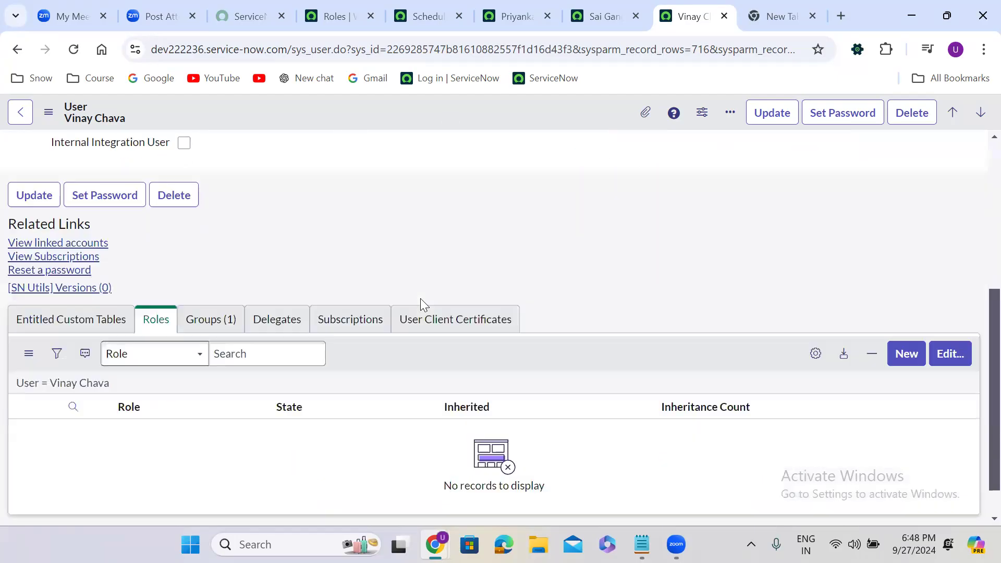
{"action": "scroll", "coordinate": [420, 299], "scroll_direction": "down", "scroll_amount": 1}
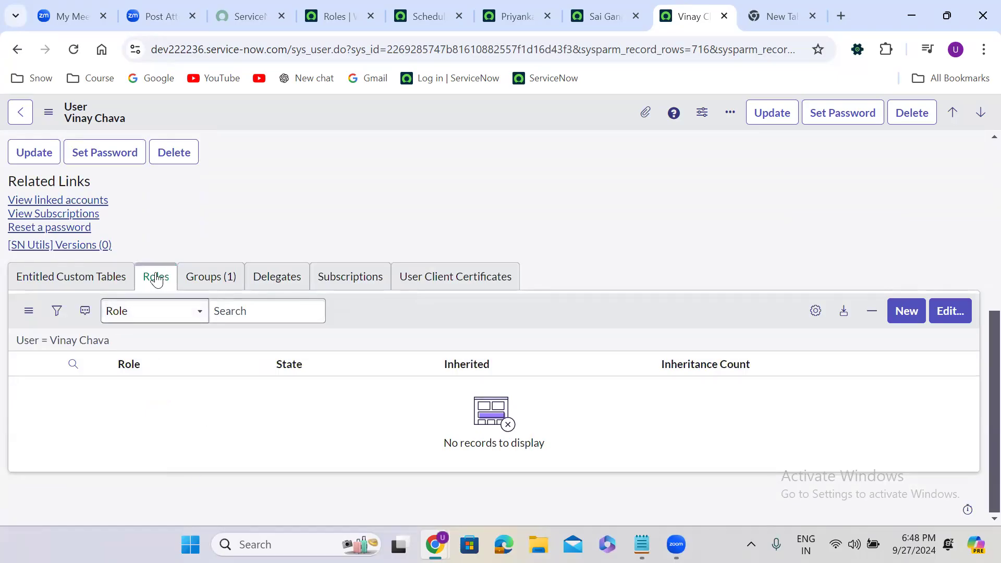
{"action": "scroll", "coordinate": [157, 280], "scroll_direction": "up", "scroll_amount": 6}
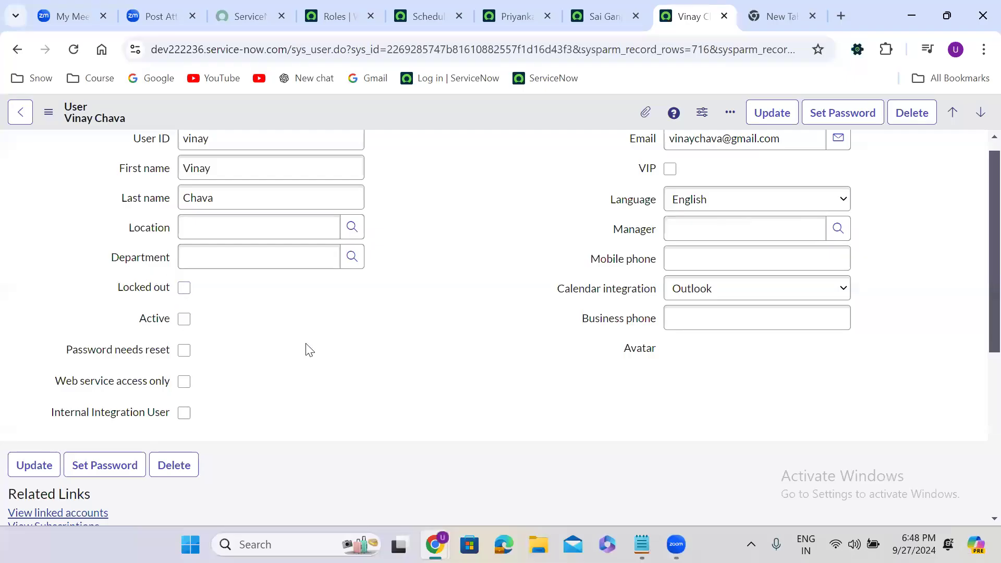
{"action": "scroll", "coordinate": [306, 347], "scroll_direction": "down", "scroll_amount": 5}
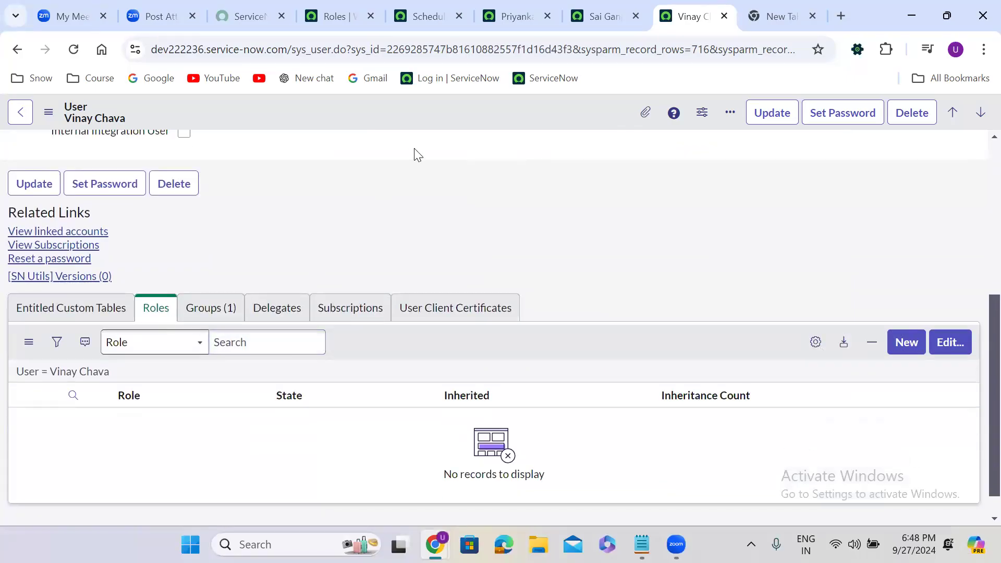
{"action": "right_click", "coordinate": [401, 107]}
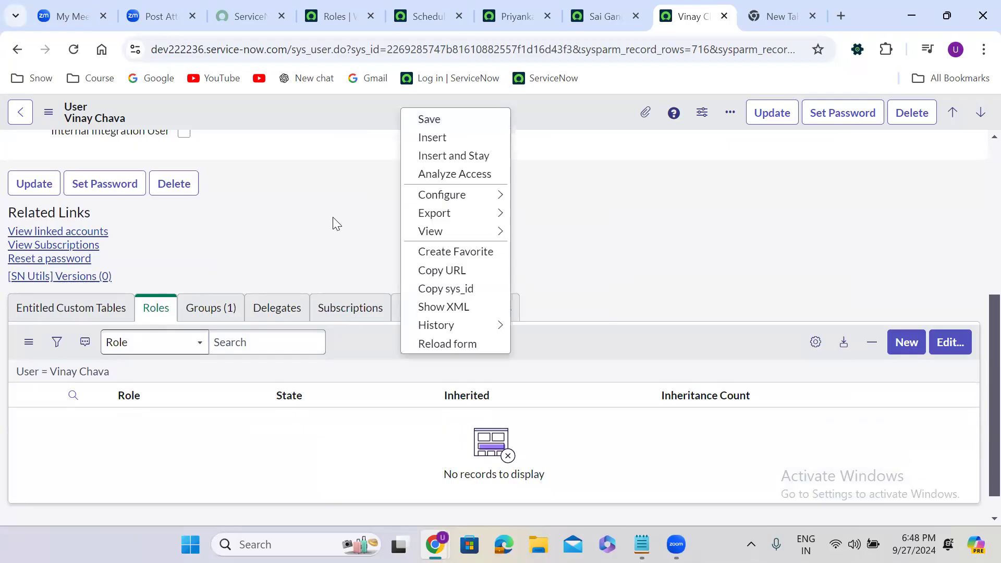
{"action": "left_click", "coordinate": [334, 214]}
{"action": "scroll", "coordinate": [334, 214], "scroll_direction": "up", "scroll_amount": 4}
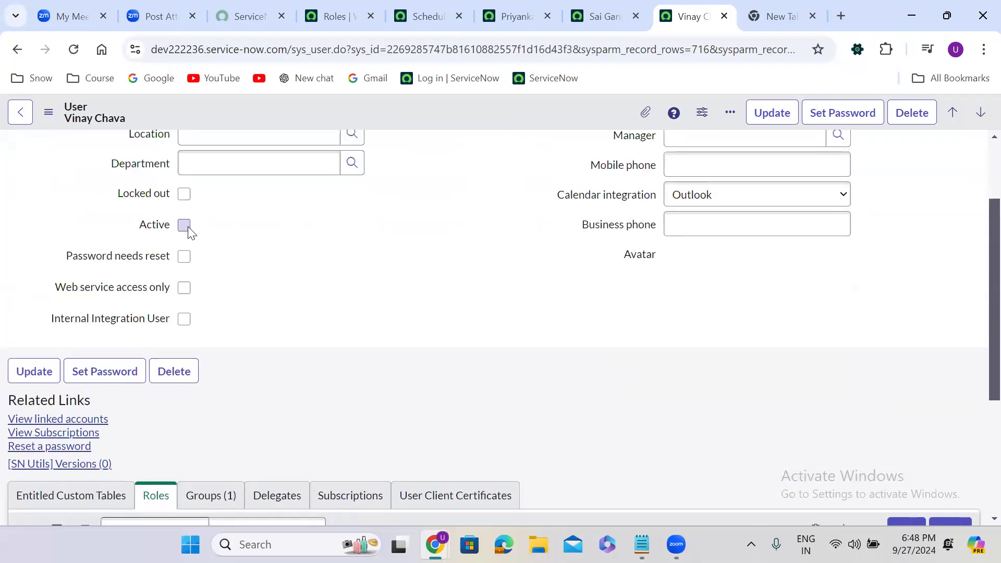
{"action": "left_click", "coordinate": [184, 225]}
{"action": "right_click", "coordinate": [403, 106]}
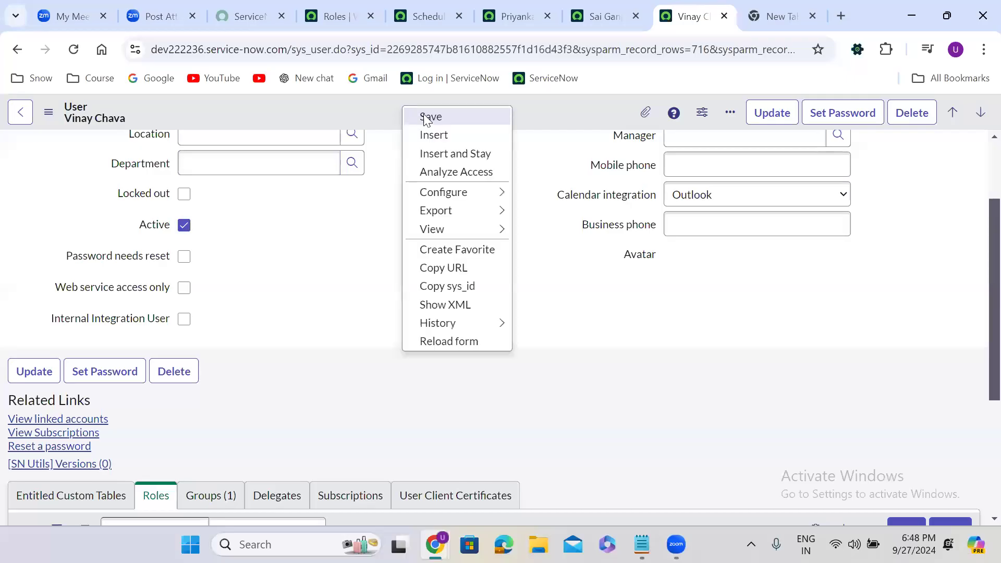
{"action": "left_click", "coordinate": [428, 116]}
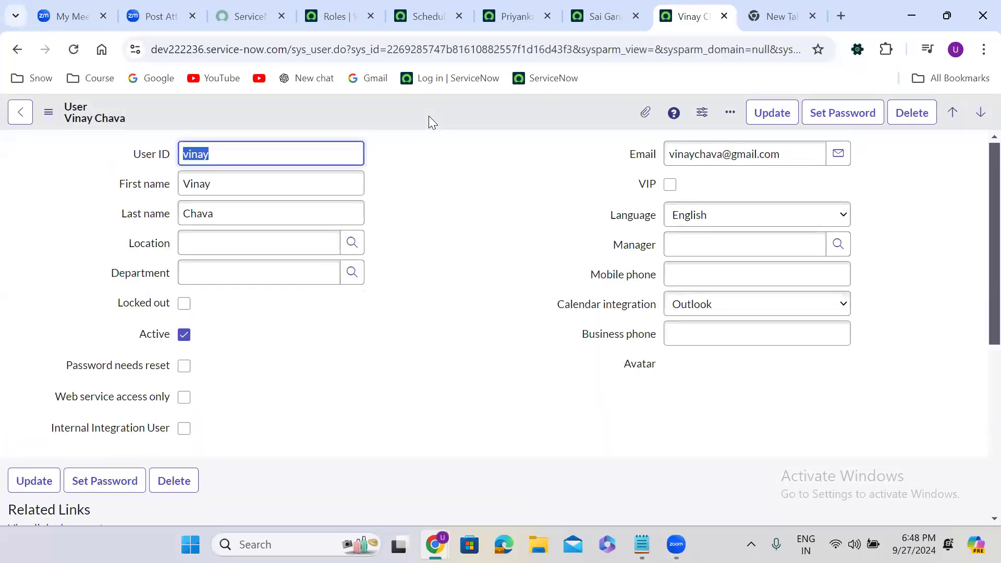
{"action": "left_click", "coordinate": [334, 16]}
Open the ServiceNow LEVEL 3 SUPPORT group from the Groups list in a new tab
{"action": "left_click", "coordinate": [75, 116]}
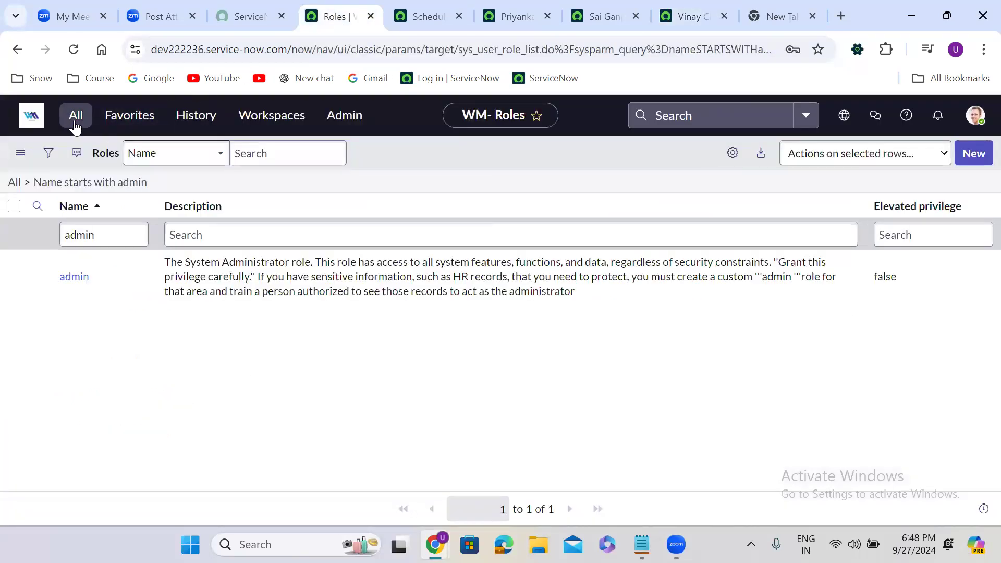
{"action": "left_click", "coordinate": [72, 261]}
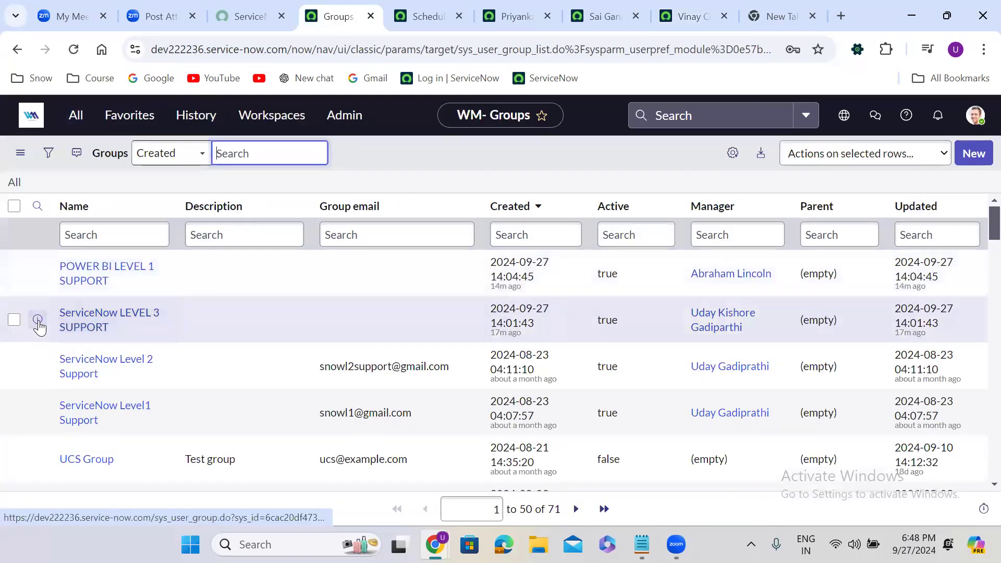
{"action": "right_click", "coordinate": [59, 325]}
{"action": "left_click", "coordinate": [130, 133]}
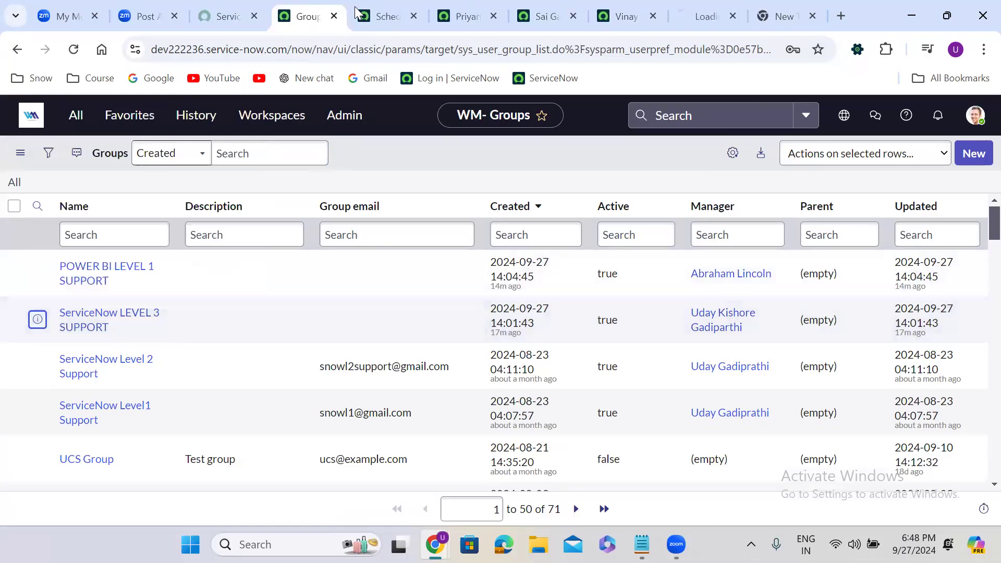
{"action": "left_click", "coordinate": [700, 14]}
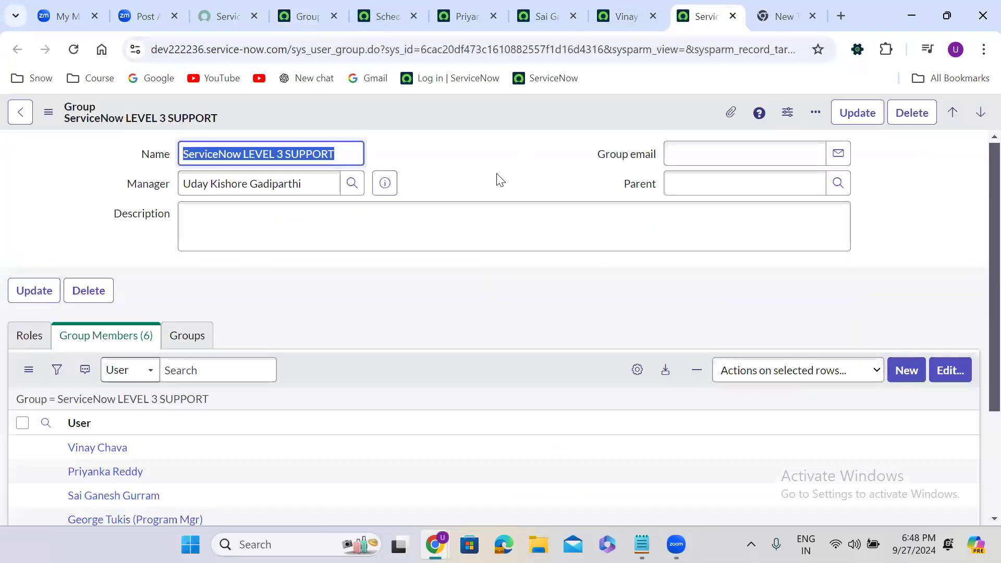
Show the group's still-empty Roles list and start editing it
{"action": "scroll", "coordinate": [393, 294], "scroll_direction": "down", "scroll_amount": 3}
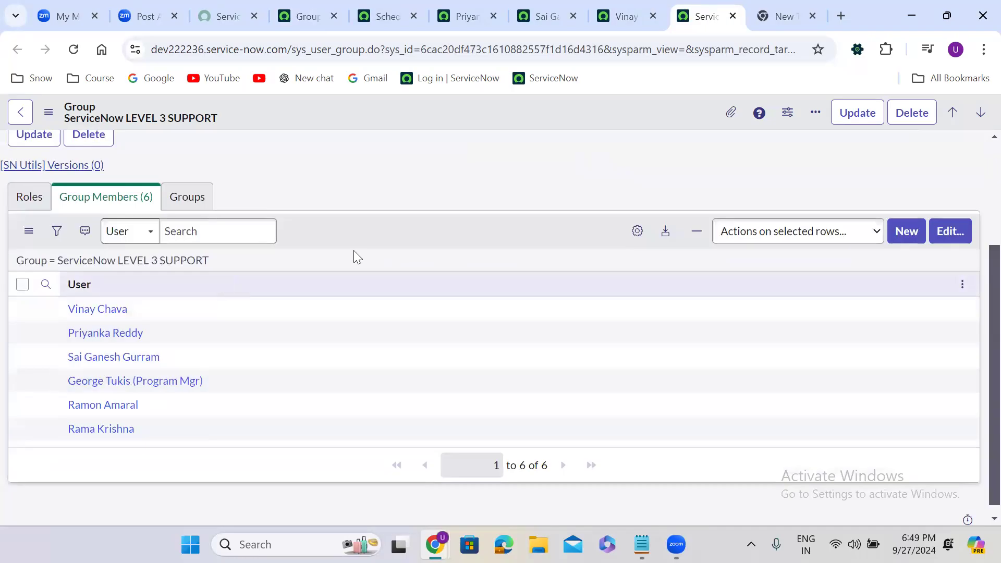
{"action": "left_click", "coordinate": [33, 202]}
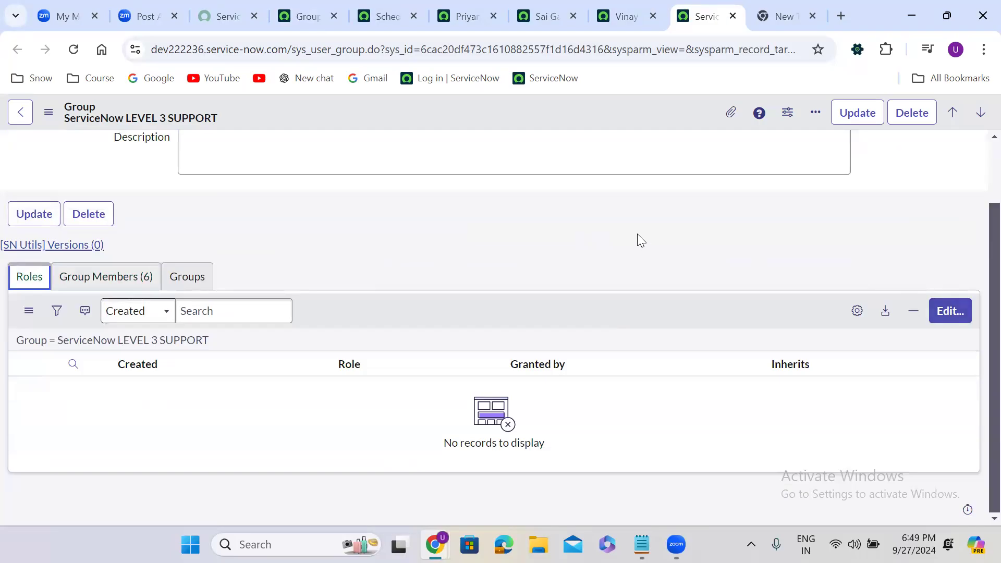
{"action": "scroll", "coordinate": [638, 234], "scroll_direction": "up", "scroll_amount": 1}
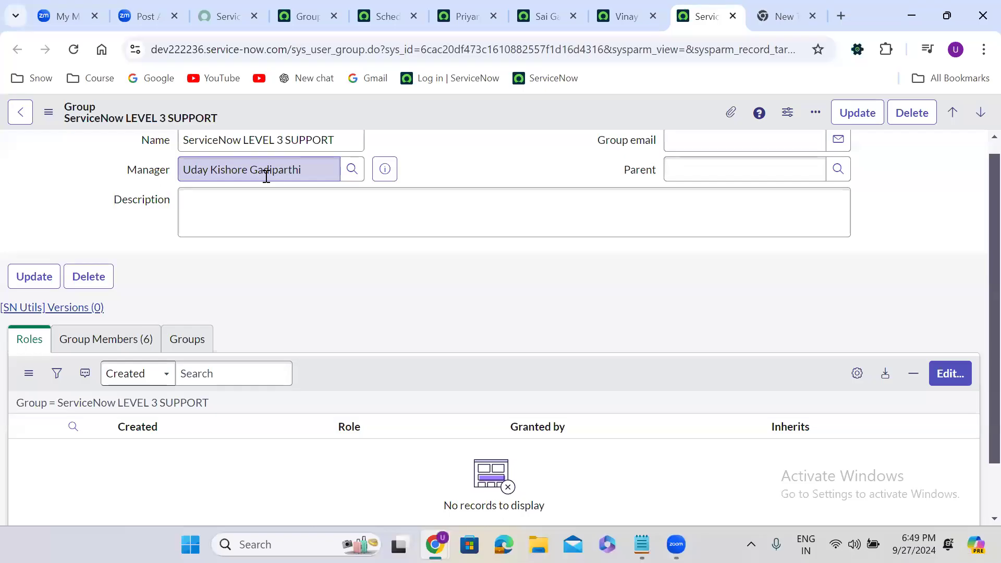
{"action": "left_click", "coordinate": [947, 375]}
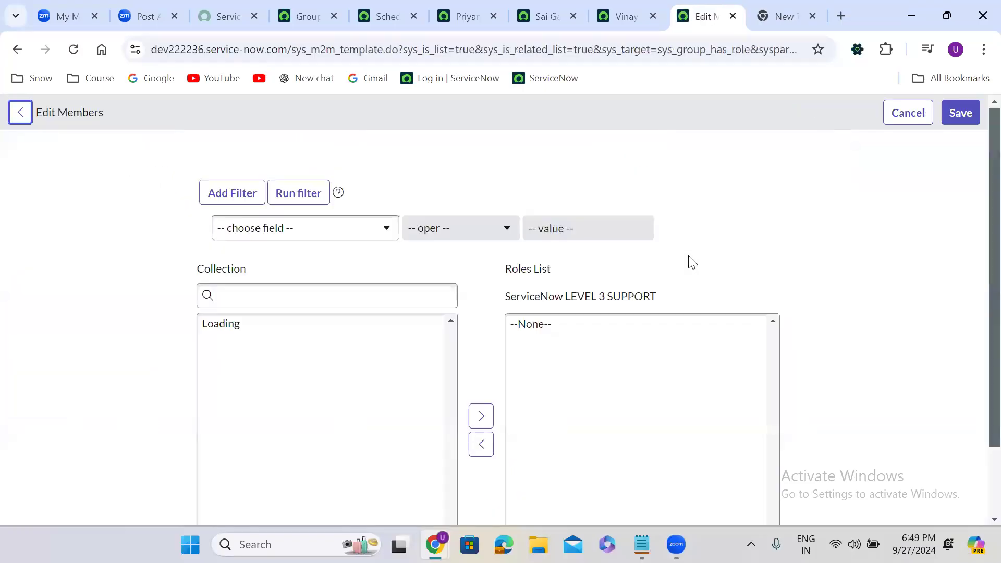
Search 'admin', add it to the LEVEL 3 SUPPORT group's roles, and save
{"action": "left_click", "coordinate": [294, 306]}
{"action": "type", "text": "admin"}
{"action": "double_click", "coordinate": [237, 327]}
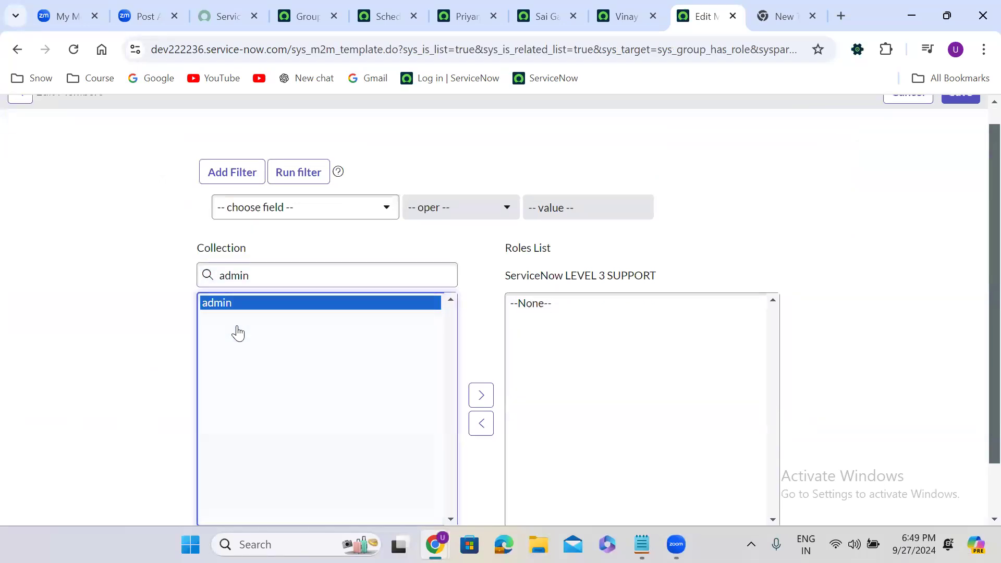
{"action": "scroll", "coordinate": [977, 117], "scroll_direction": "up", "scroll_amount": 1}
{"action": "left_click", "coordinate": [951, 112]}
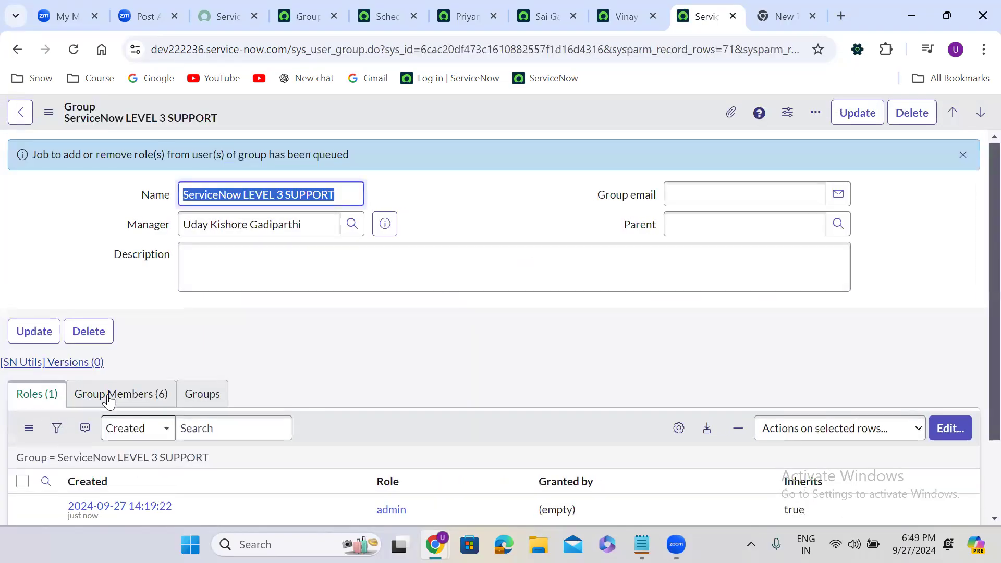
{"action": "left_click", "coordinate": [123, 397]}
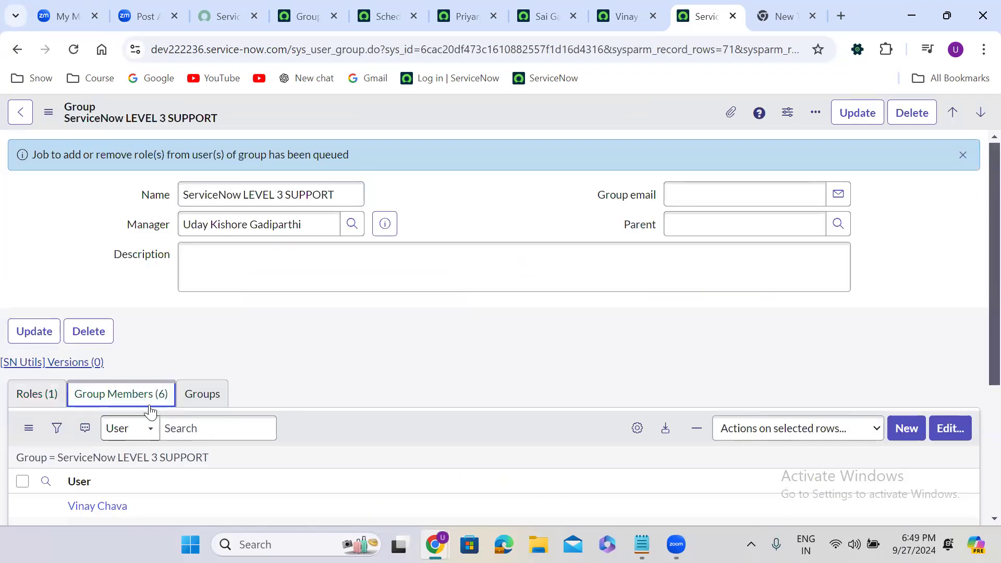
Refresh each of the three members' Roles lists to confirm 42 inherited roles, then return to the group
{"action": "left_click", "coordinate": [466, 12]}
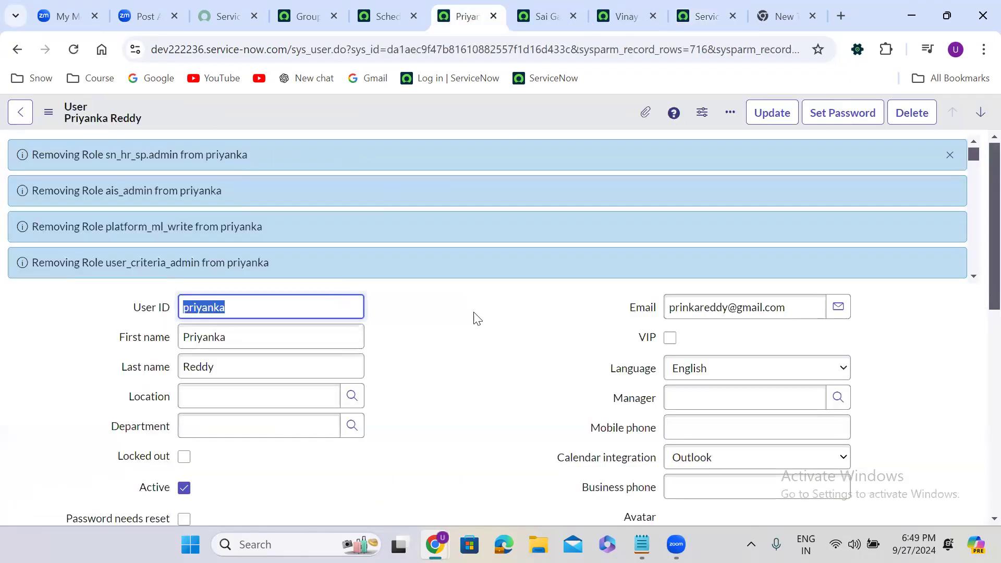
{"action": "scroll", "coordinate": [477, 319], "scroll_direction": "down", "scroll_amount": 10}
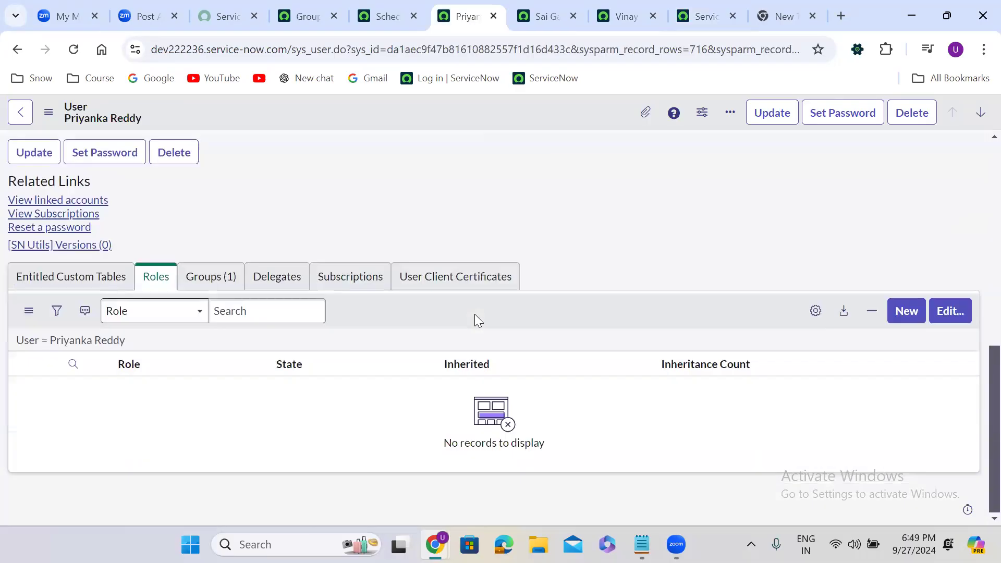
{"action": "left_click", "coordinate": [104, 343]}
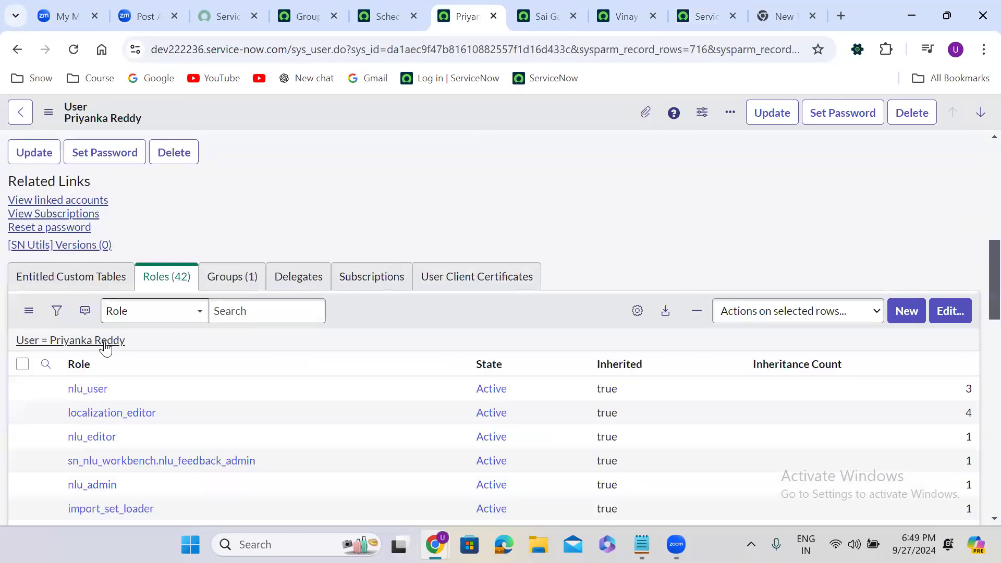
{"action": "left_click", "coordinate": [528, 6]}
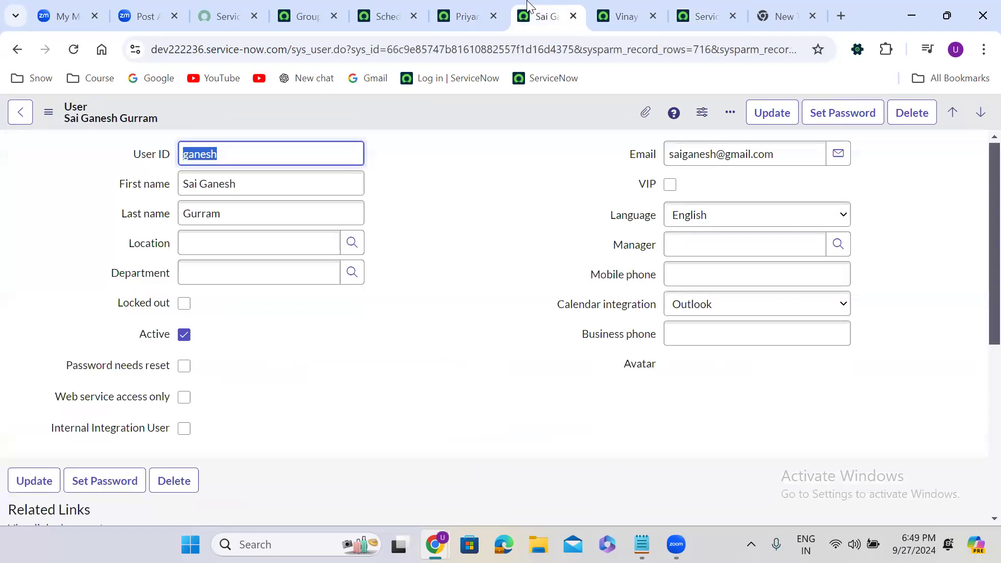
{"action": "left_click", "coordinate": [369, 364]}
{"action": "scroll", "coordinate": [369, 364], "scroll_direction": "down", "scroll_amount": 6}
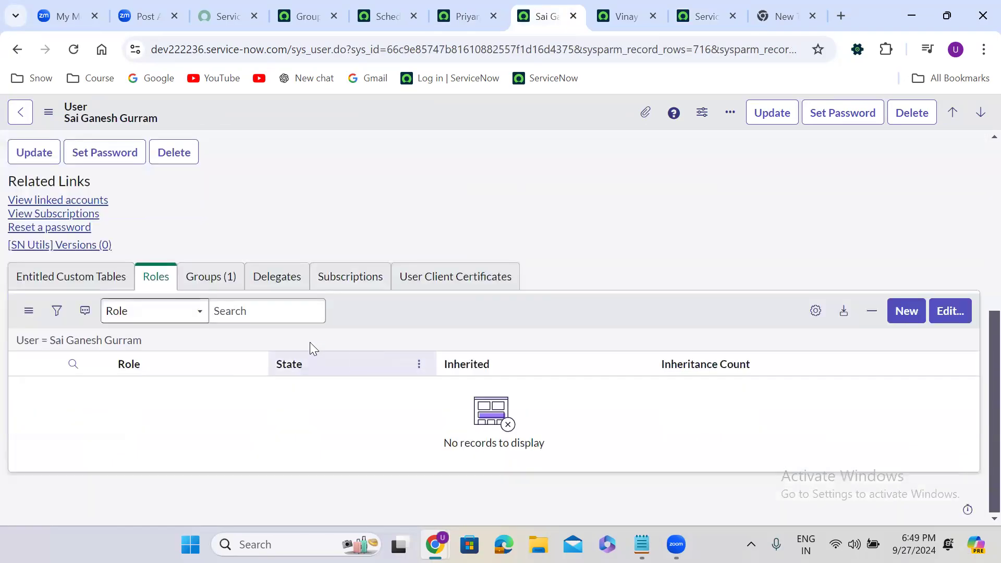
{"action": "left_click", "coordinate": [123, 342]}
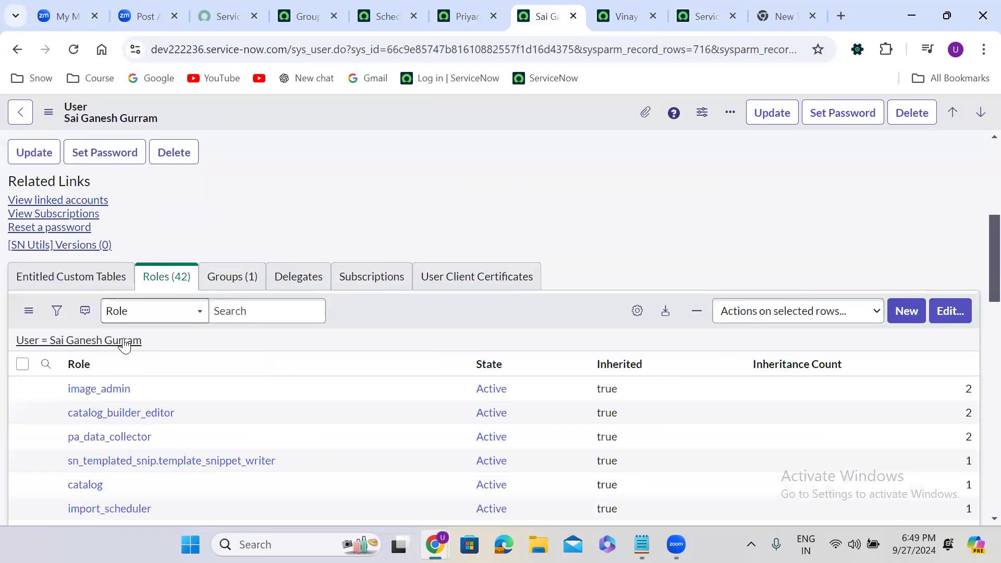
{"action": "left_click", "coordinate": [602, 8]}
{"action": "left_click", "coordinate": [363, 326]}
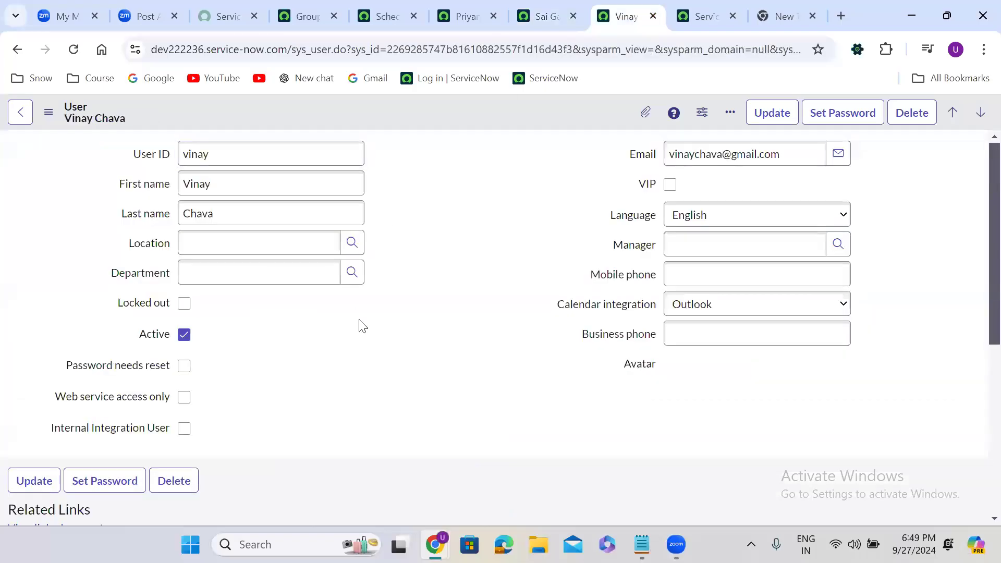
{"action": "scroll", "coordinate": [363, 326], "scroll_direction": "down", "scroll_amount": 6}
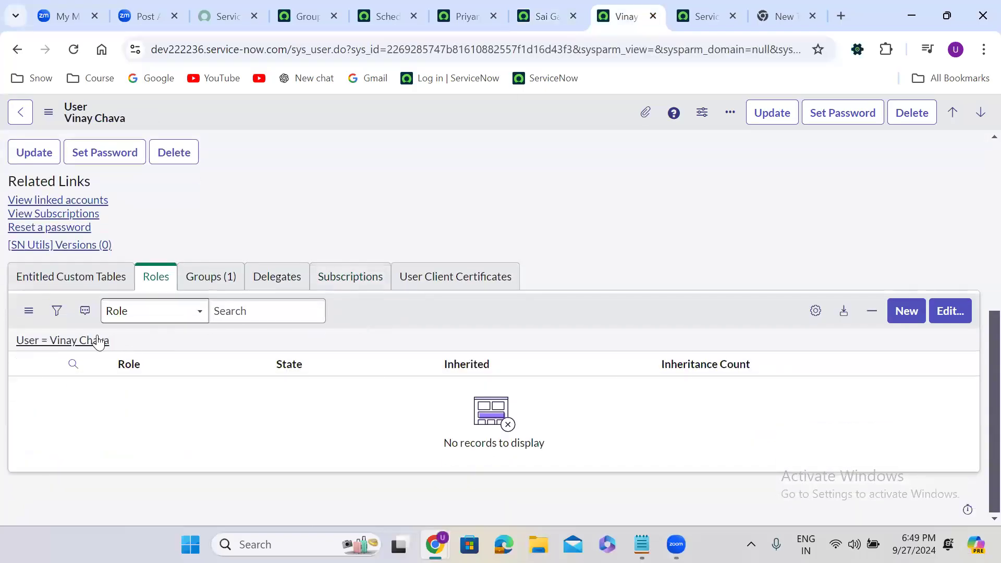
{"action": "left_click", "coordinate": [98, 342]}
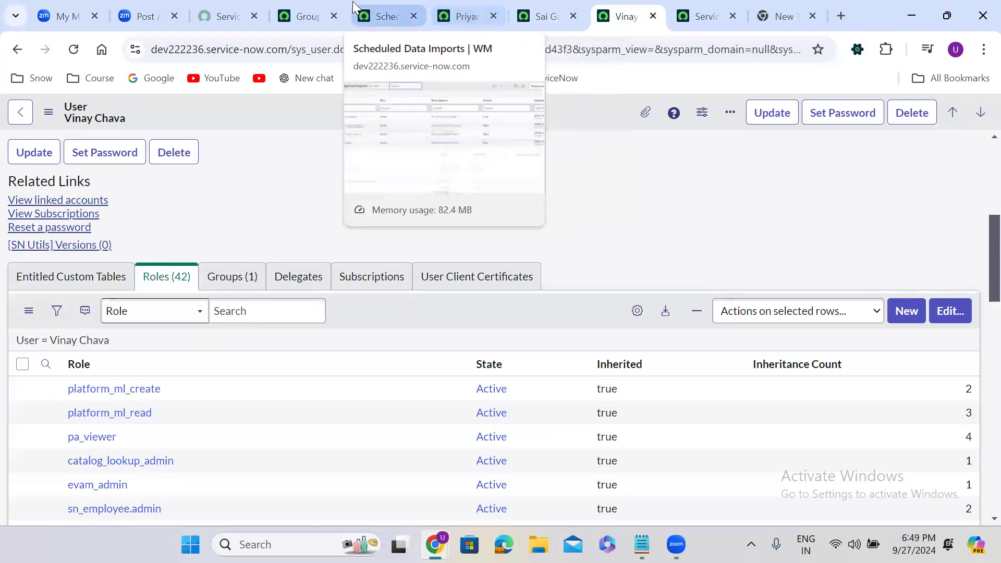
{"action": "left_click", "coordinate": [385, 7]}
{"action": "left_click", "coordinate": [689, 7]}
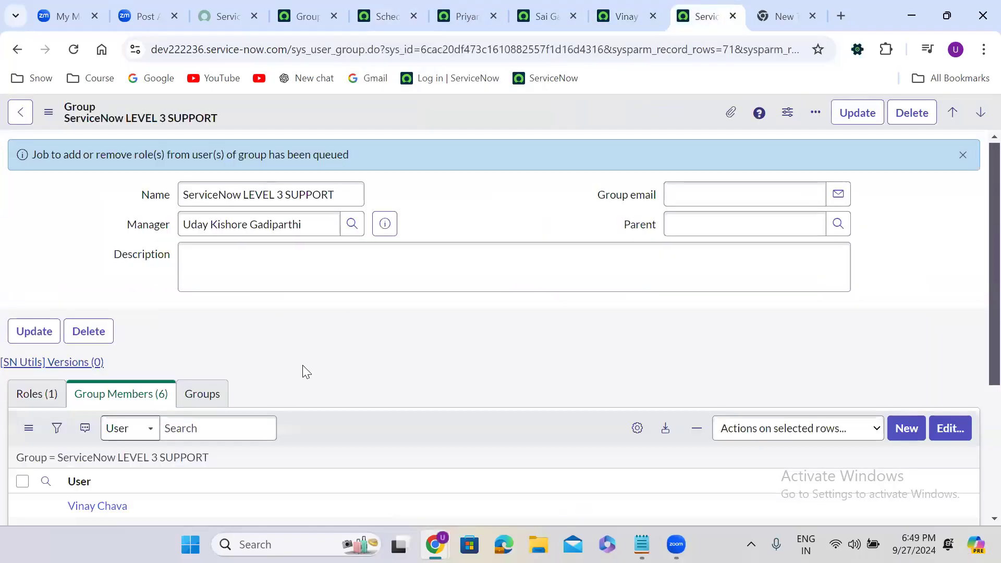
Remove one member from the LEVEL 3 SUPPORT group's members and save
{"action": "scroll", "coordinate": [306, 371], "scroll_direction": "down", "scroll_amount": 3}
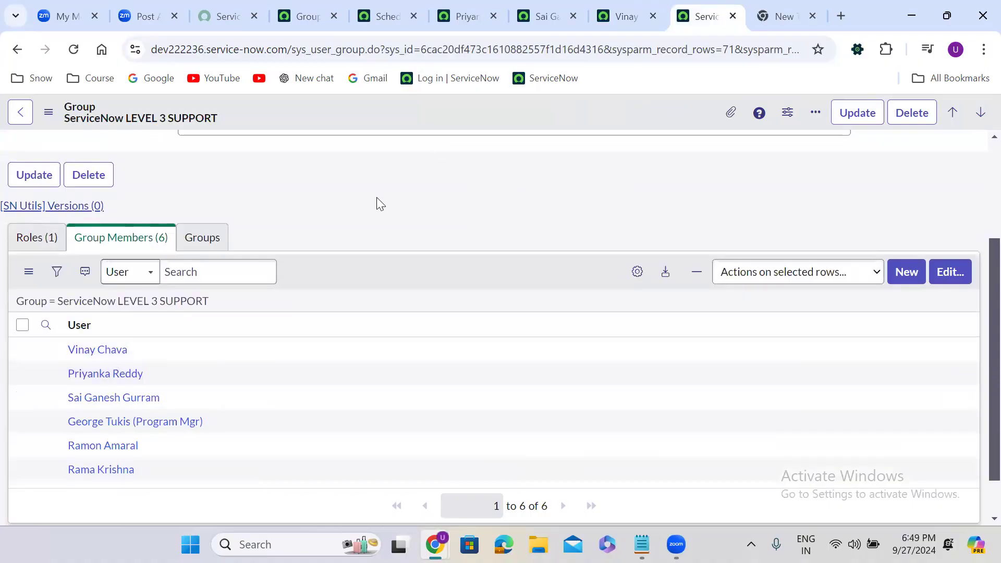
{"action": "scroll", "coordinate": [379, 202], "scroll_direction": "up", "scroll_amount": 3}
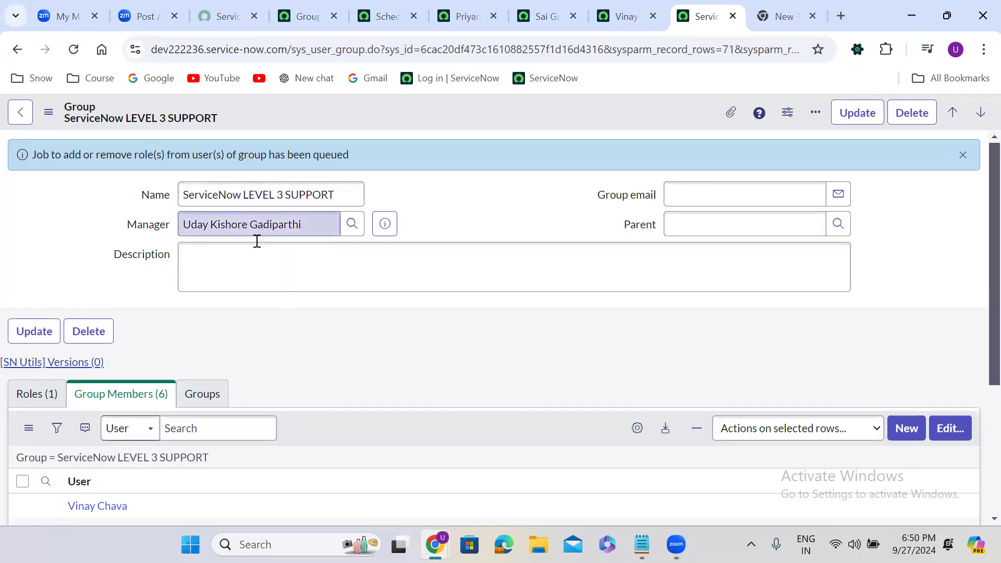
{"action": "scroll", "coordinate": [255, 336], "scroll_direction": "down", "scroll_amount": 3}
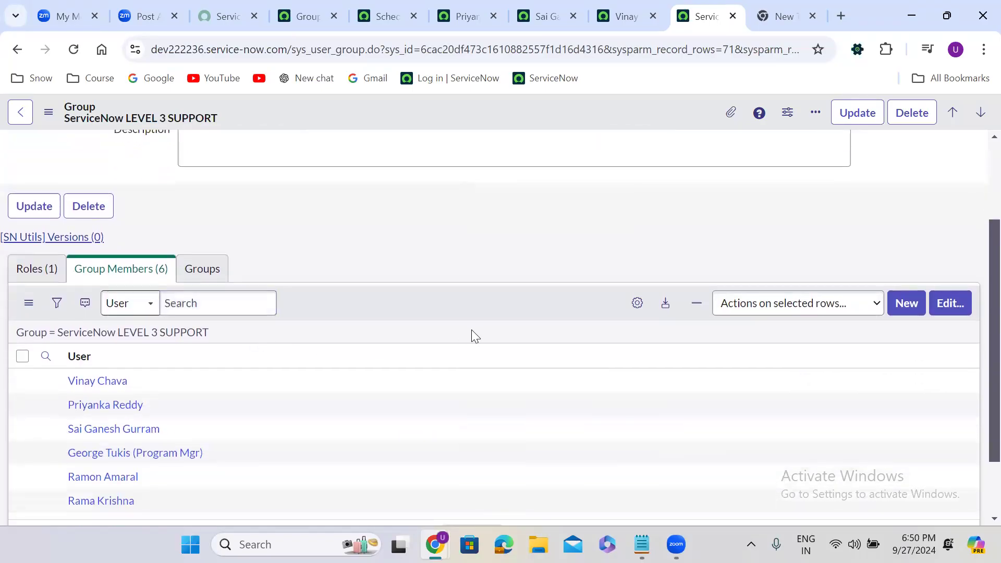
{"action": "left_click", "coordinate": [948, 308]}
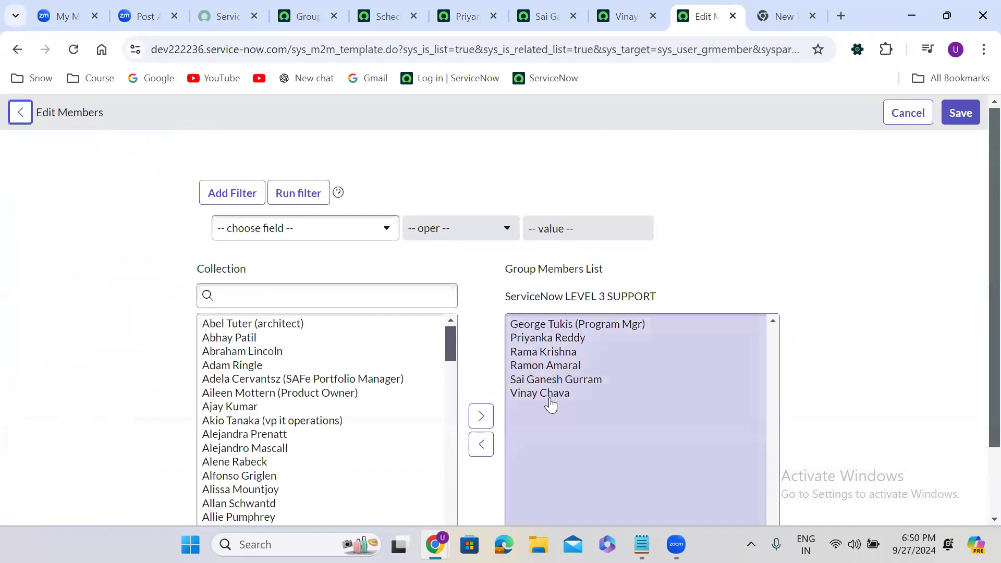
{"action": "left_click", "coordinate": [552, 398]}
{"action": "left_click", "coordinate": [476, 424]}
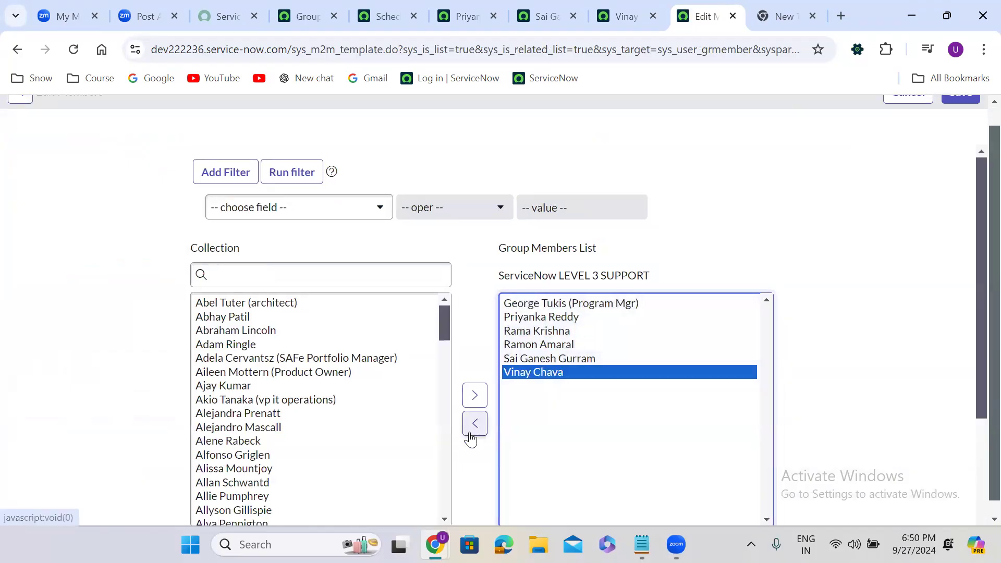
{"action": "scroll", "coordinate": [981, 126], "scroll_direction": "up", "scroll_amount": 1}
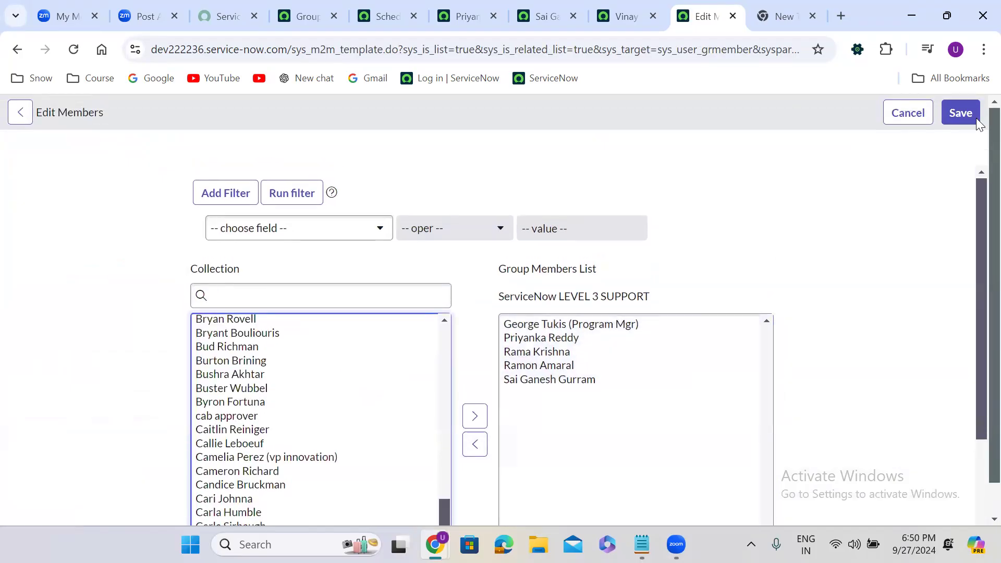
{"action": "left_click", "coordinate": [961, 114]}
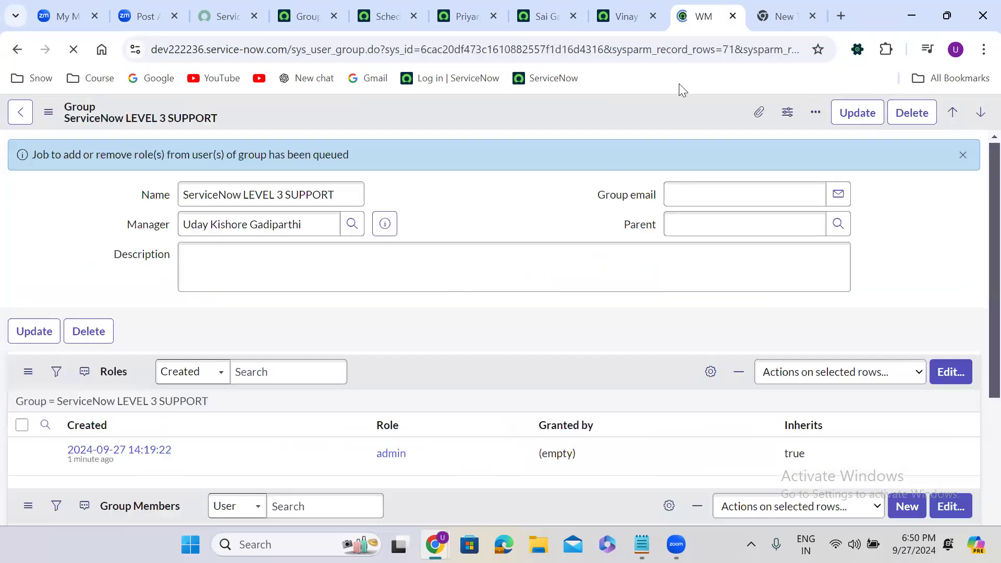
Confirm the removed user's Roles list is now empty, then return to the group
{"action": "left_click", "coordinate": [626, 16]}
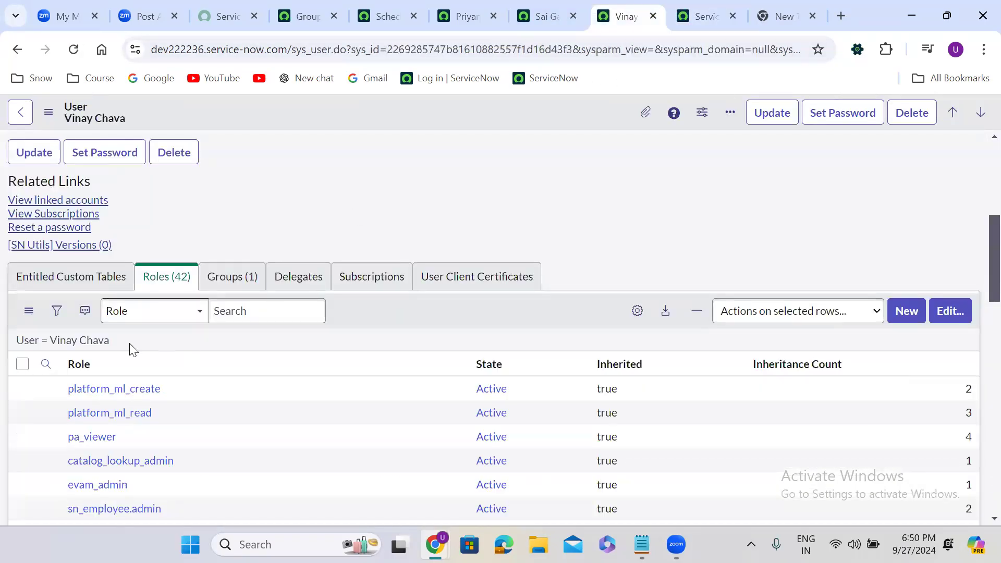
{"action": "left_click", "coordinate": [101, 342]}
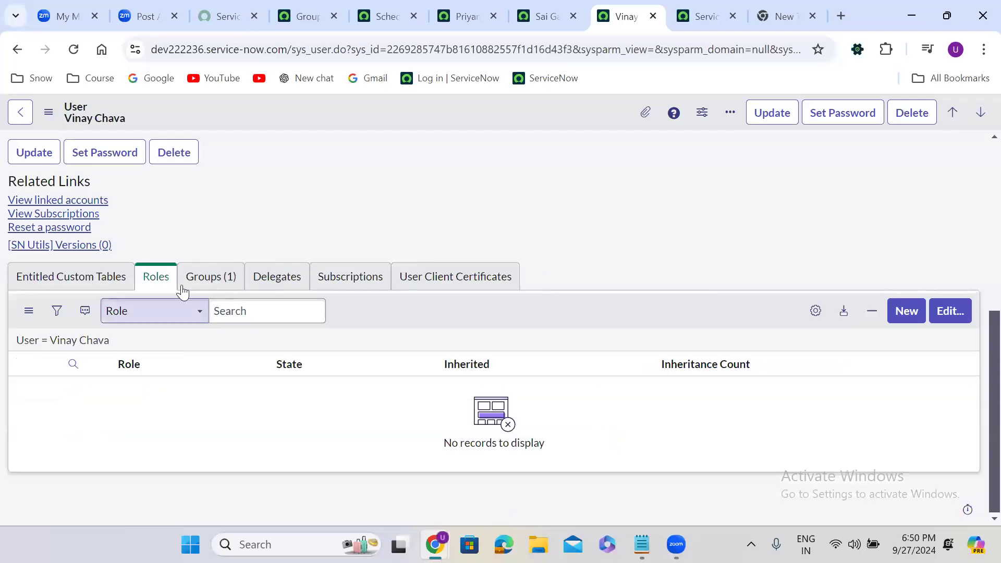
{"action": "left_click", "coordinate": [159, 278]}
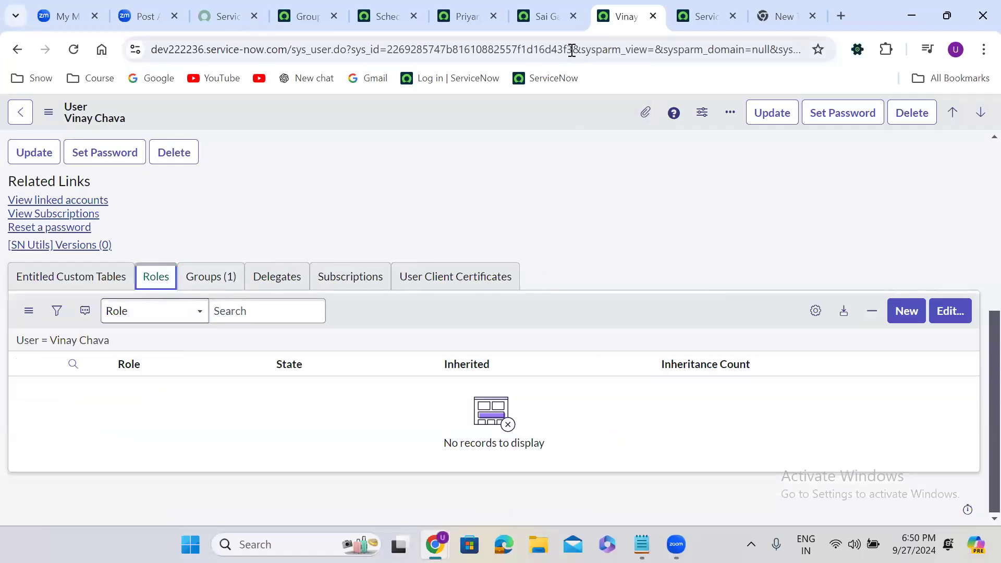
{"action": "left_click", "coordinate": [706, 14]}
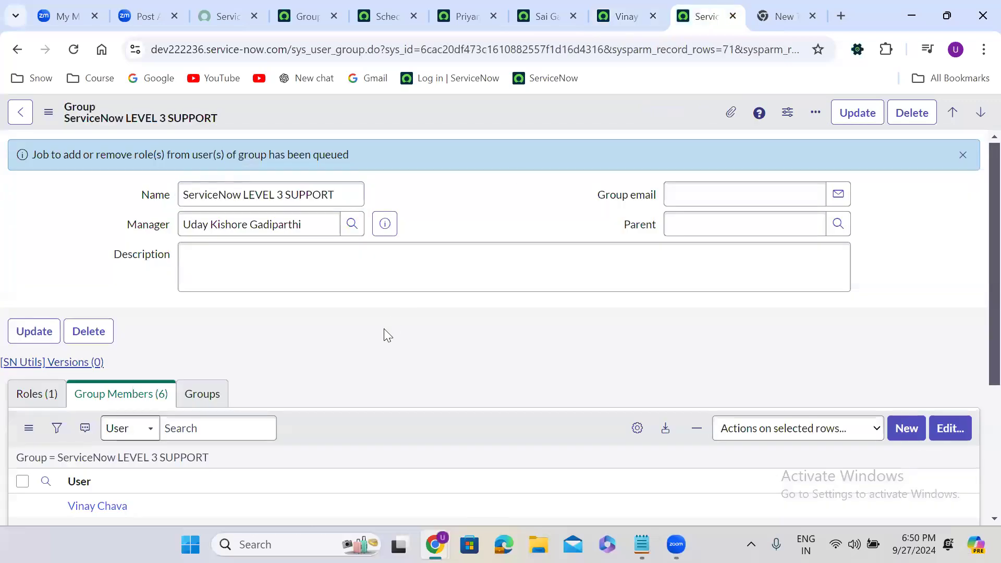
{"action": "scroll", "coordinate": [383, 328], "scroll_direction": "down", "scroll_amount": 3}
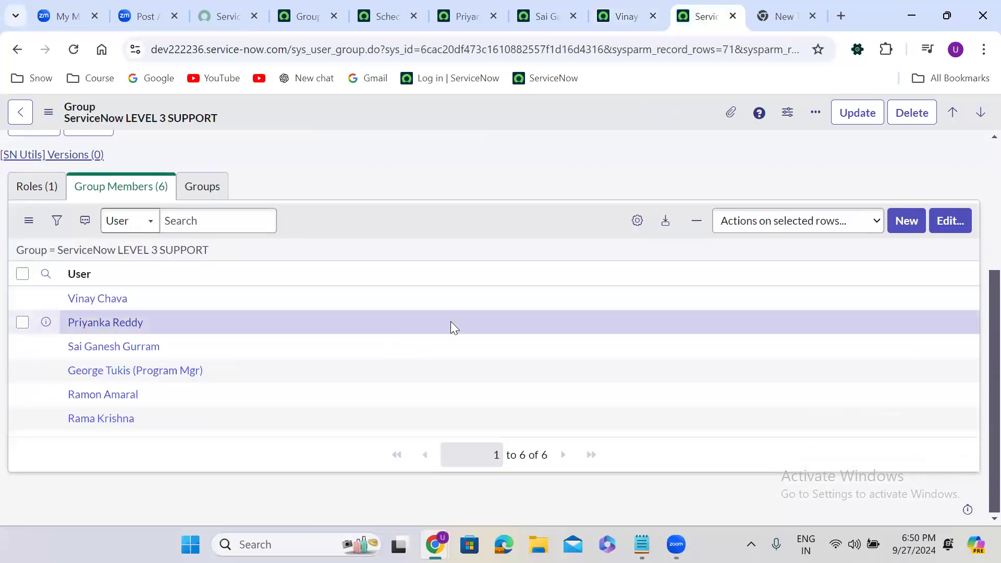
Remove another member from the group, leaving 5 members, and save
{"action": "left_click", "coordinate": [954, 222]}
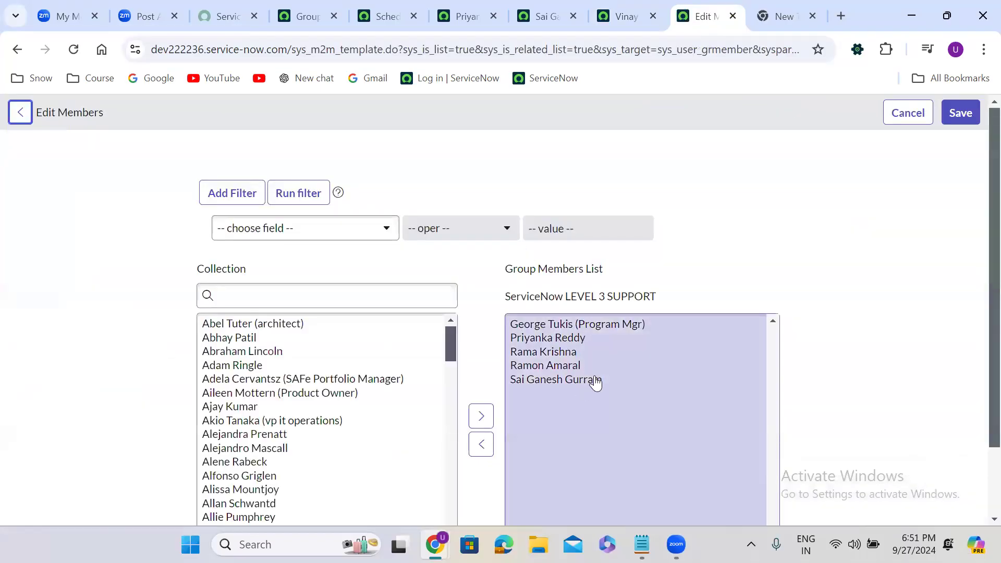
{"action": "double_click", "coordinate": [596, 380]}
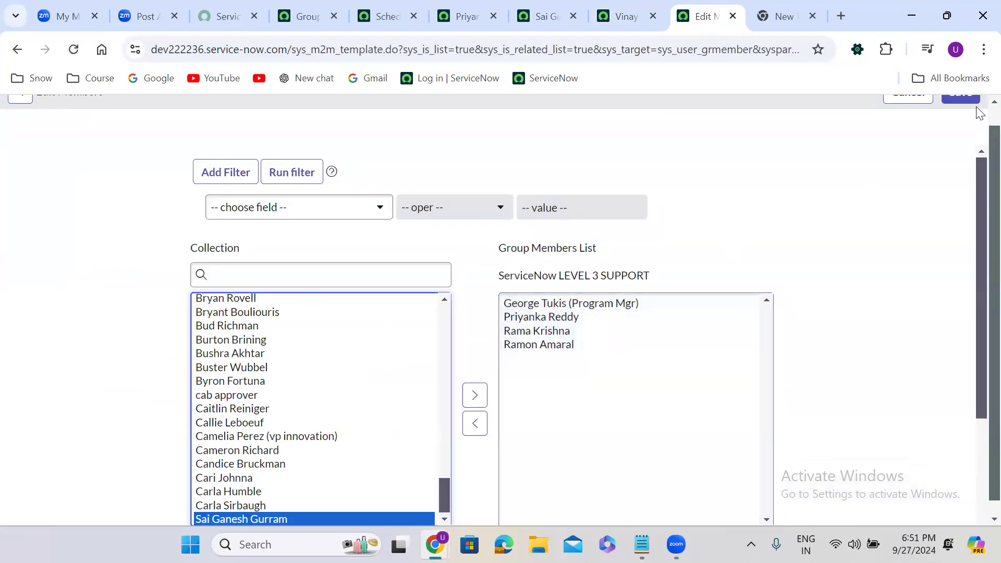
{"action": "scroll", "coordinate": [979, 121], "scroll_direction": "up", "scroll_amount": 1}
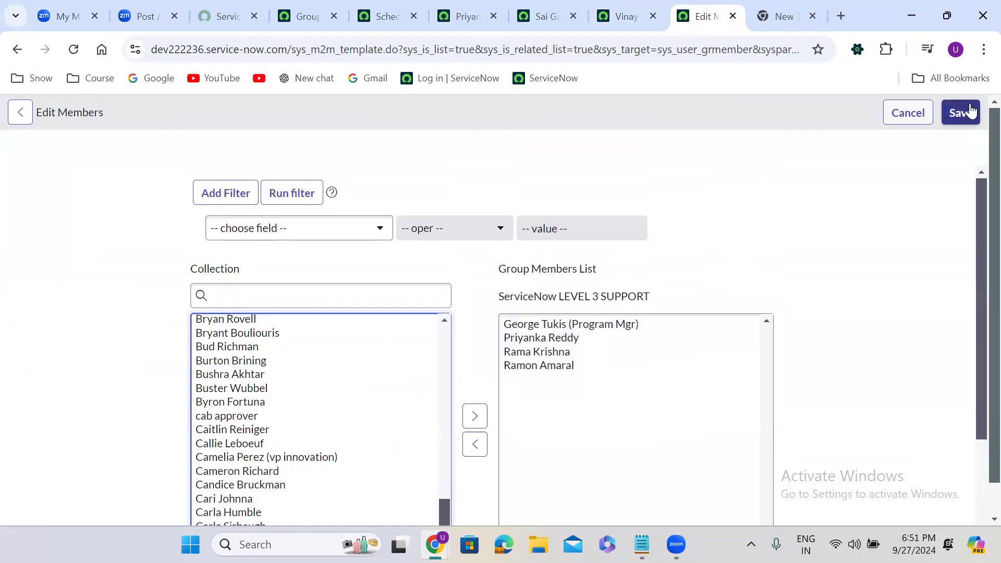
{"action": "left_click", "coordinate": [962, 113]}
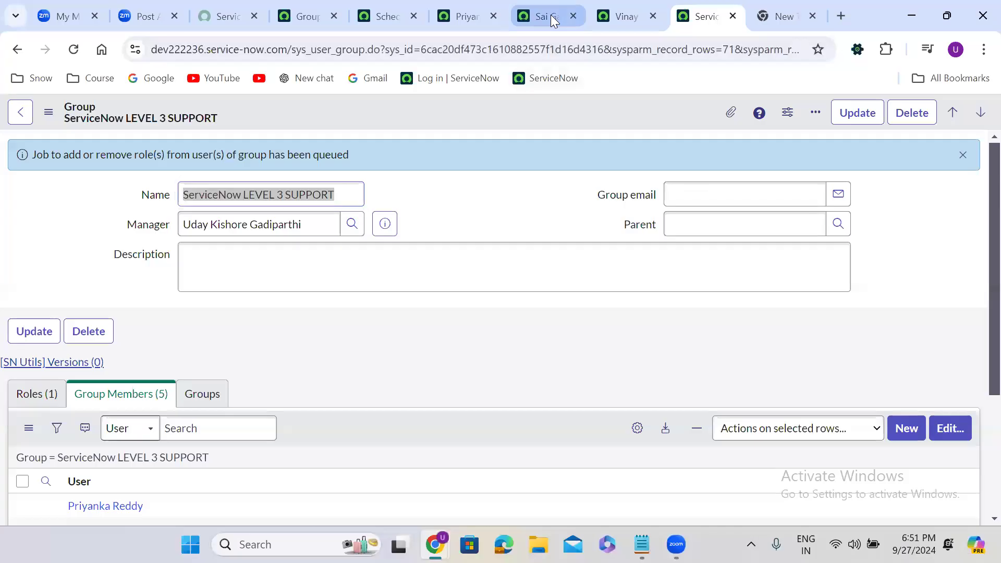
Refresh that removed user's Roles list to confirm no roles remain, then return to the group
{"action": "left_click", "coordinate": [551, 14]}
{"action": "left_click", "coordinate": [107, 342]}
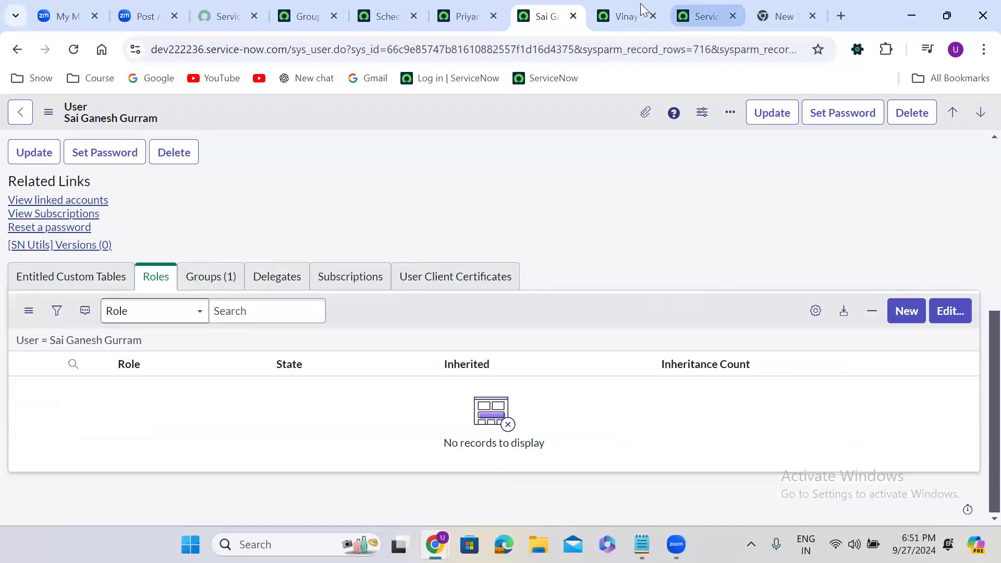
{"action": "left_click", "coordinate": [724, 10]}
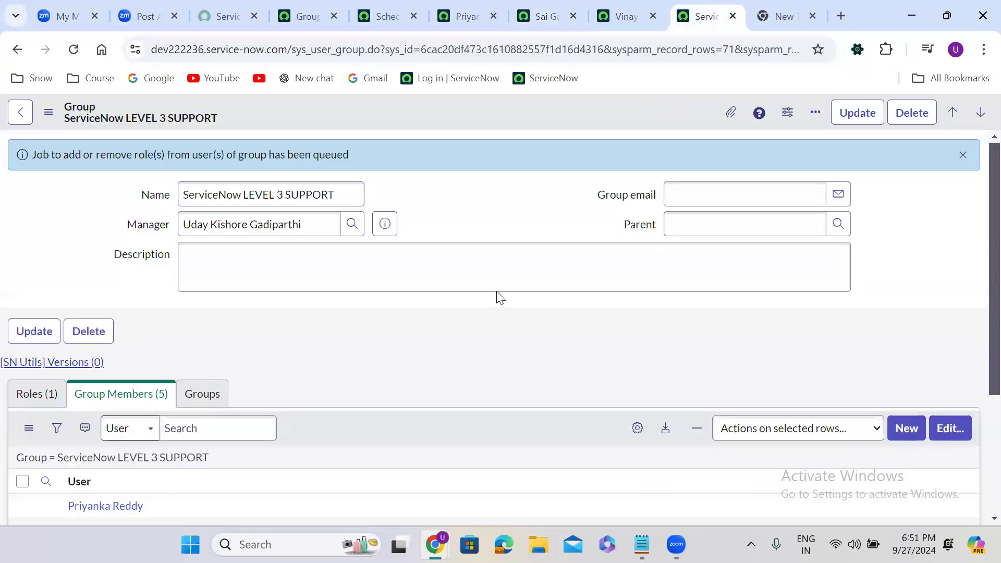
{"action": "scroll", "coordinate": [498, 297], "scroll_direction": "down", "scroll_amount": 2}
{"action": "scroll", "coordinate": [499, 297], "scroll_direction": "down", "scroll_amount": 1}
Remove one more member and save, leaving the group with three members
{"action": "left_click", "coordinate": [944, 336]}
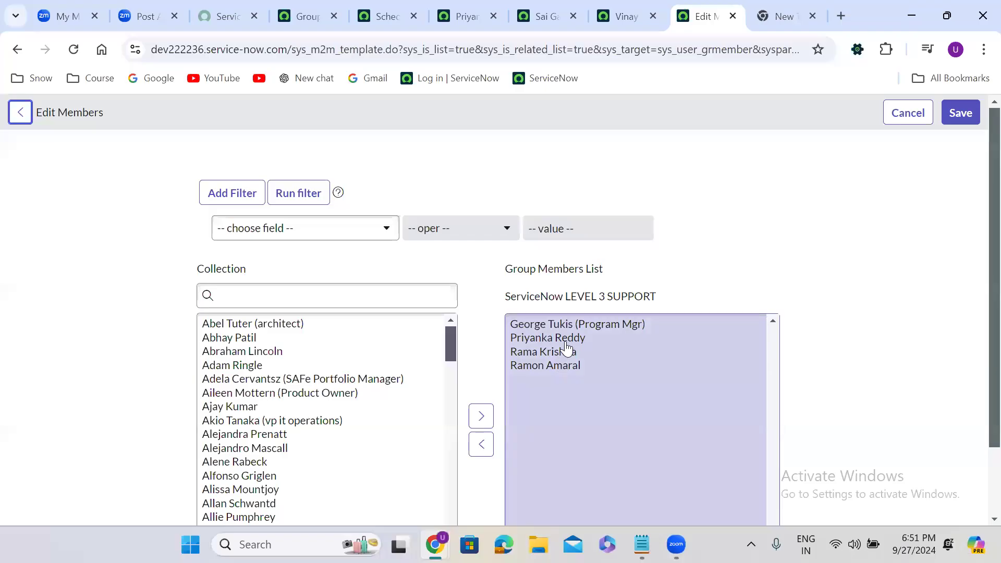
{"action": "left_click", "coordinate": [567, 342]}
{"action": "left_click", "coordinate": [475, 421]}
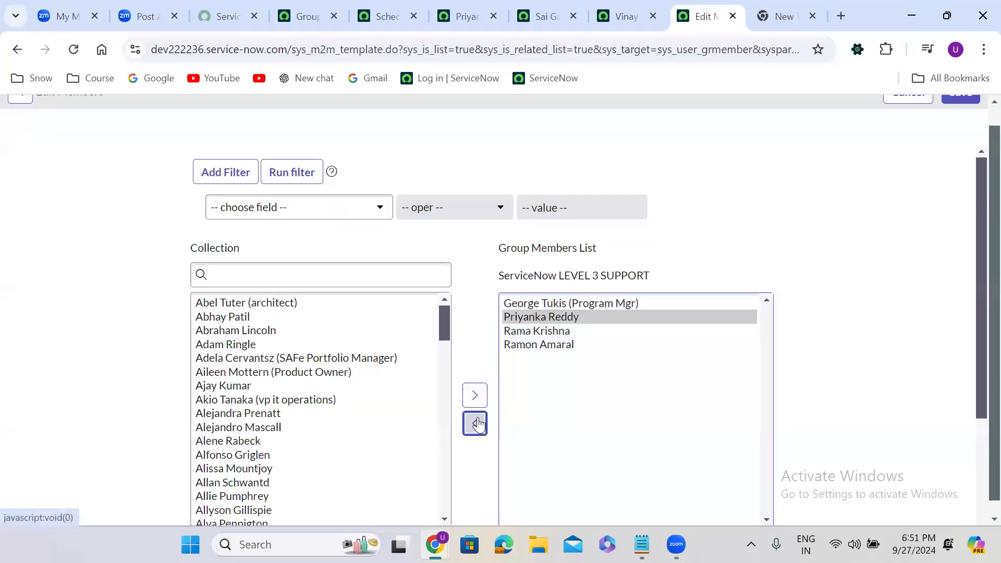
{"action": "scroll", "coordinate": [980, 121], "scroll_direction": "up", "scroll_amount": 1}
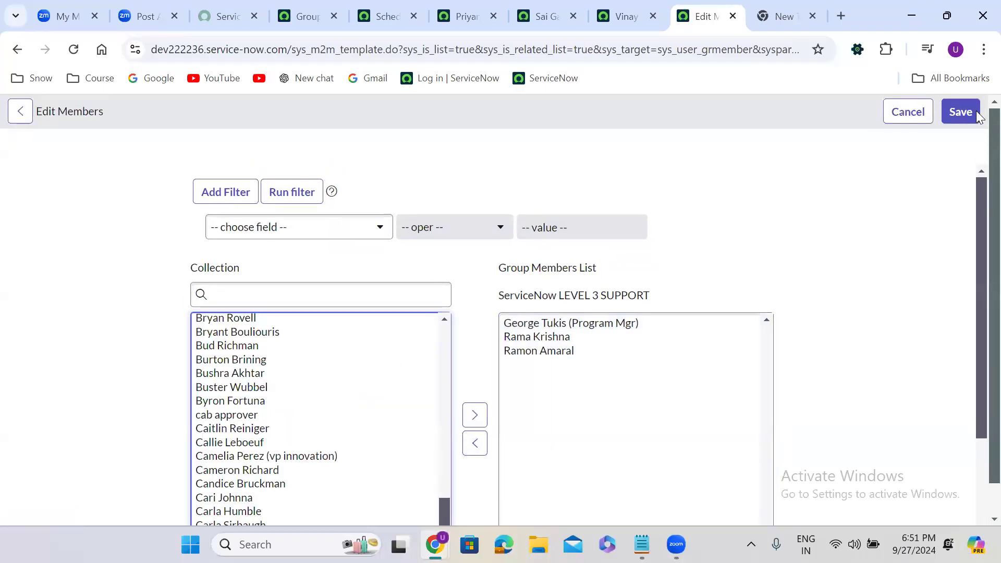
{"action": "left_click", "coordinate": [962, 111]}
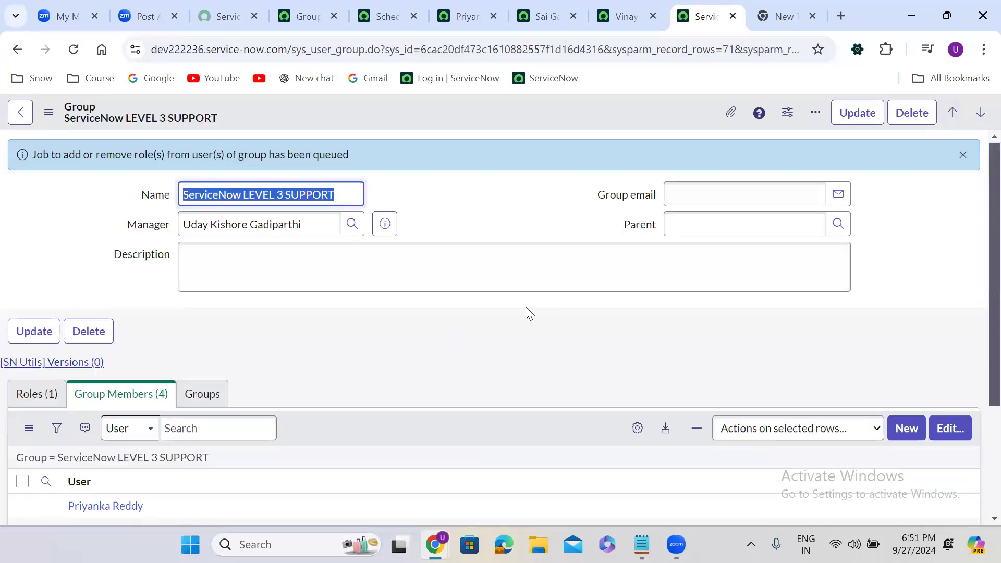
{"action": "left_click", "coordinate": [400, 336]}
{"action": "scroll", "coordinate": [399, 336], "scroll_direction": "down", "scroll_amount": 2}
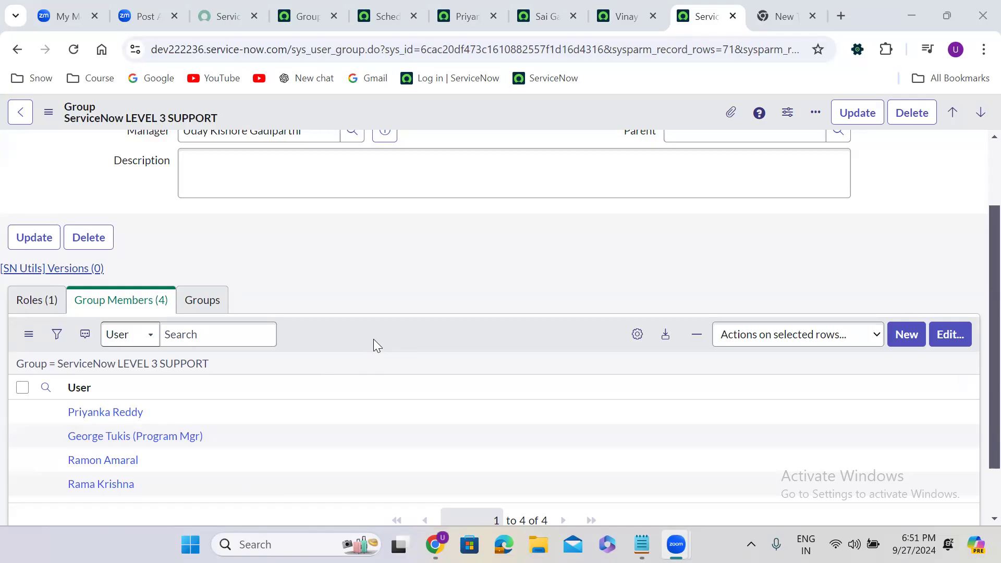
{"action": "scroll", "coordinate": [374, 339], "scroll_direction": "down", "scroll_amount": 2}
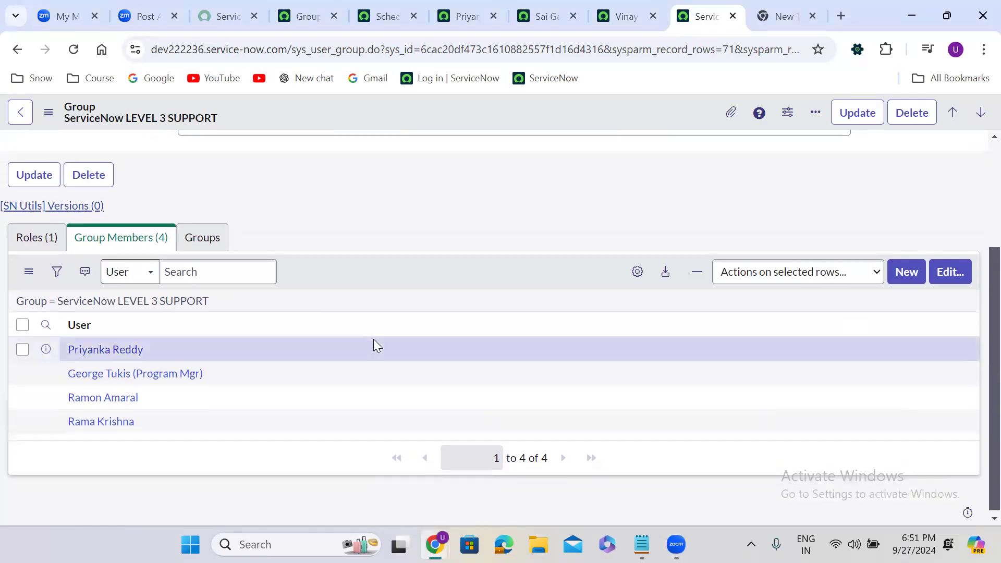
{"action": "left_click", "coordinate": [175, 300]}
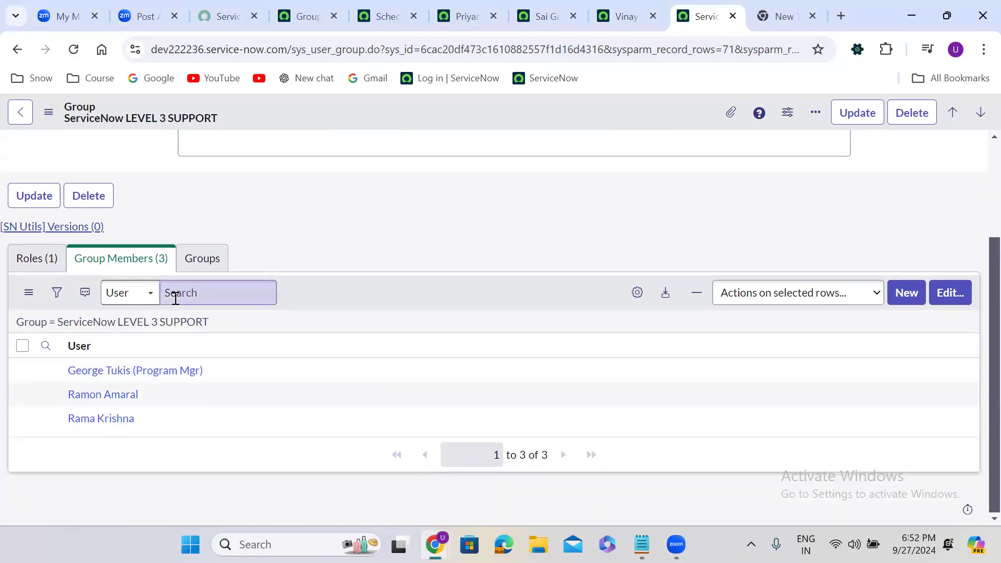
Verify the removed member's Roles list is empty, then return to the group record
{"action": "left_click", "coordinate": [459, 6]}
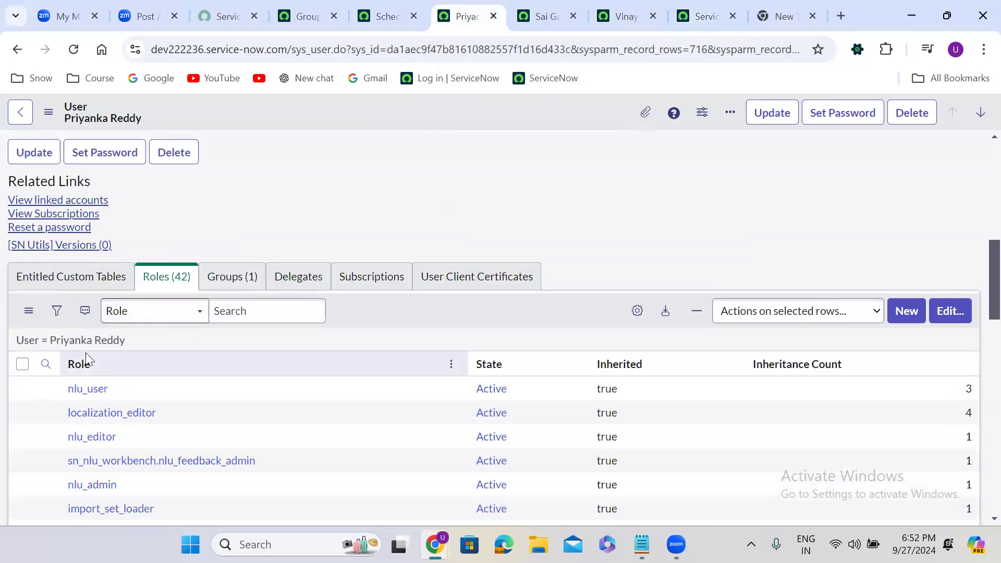
{"action": "left_click", "coordinate": [110, 342]}
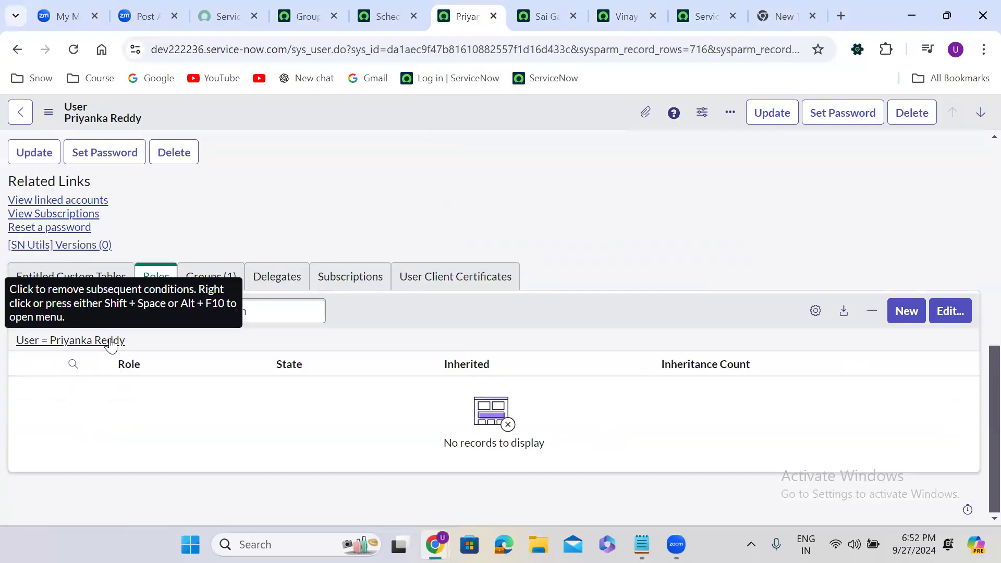
{"action": "left_click", "coordinate": [705, 16]}
{"action": "scroll", "coordinate": [343, 210], "scroll_direction": "up", "scroll_amount": 3}
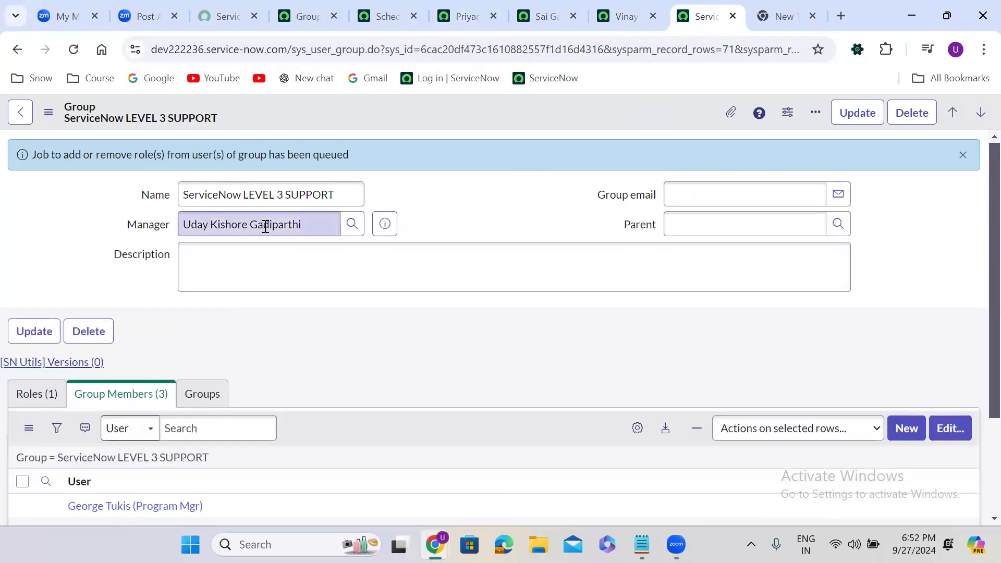
{"action": "scroll", "coordinate": [172, 279], "scroll_direction": "down", "scroll_amount": 1}
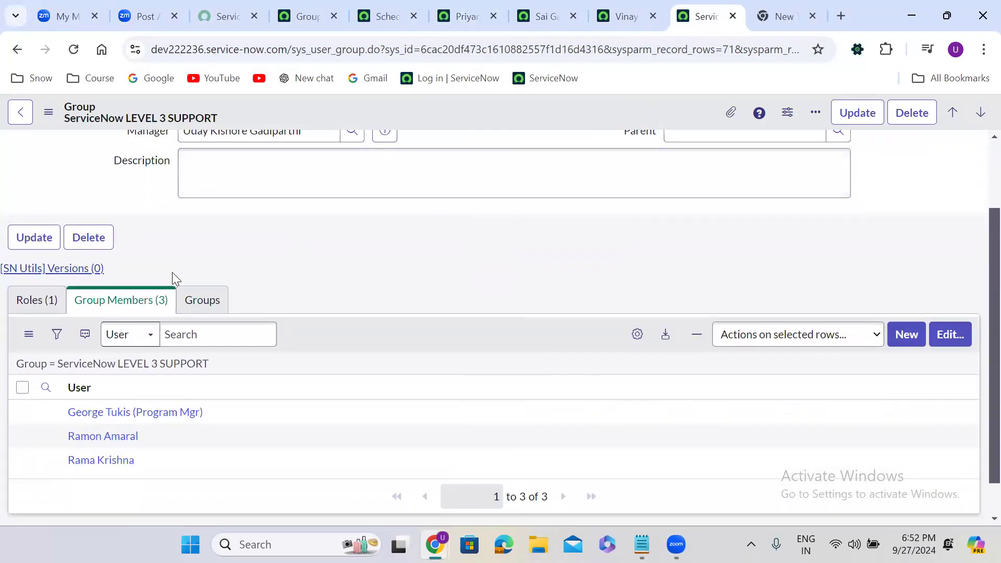
Confirm the LEVEL 3 SUPPORT group grants the admin role and review its current members
{"action": "left_click", "coordinate": [47, 304]}
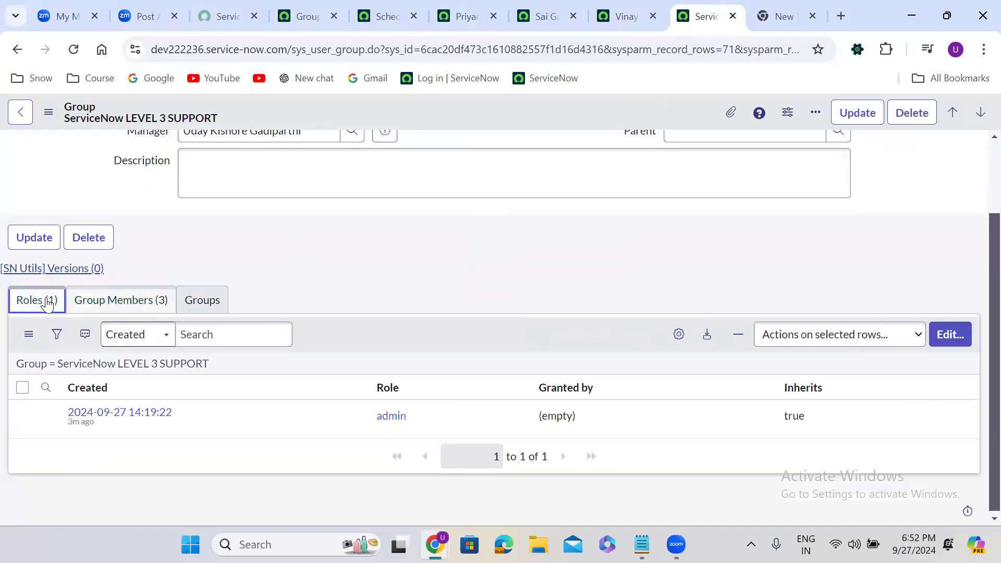
{"action": "left_click", "coordinate": [93, 301]}
{"action": "left_click", "coordinate": [28, 307]}
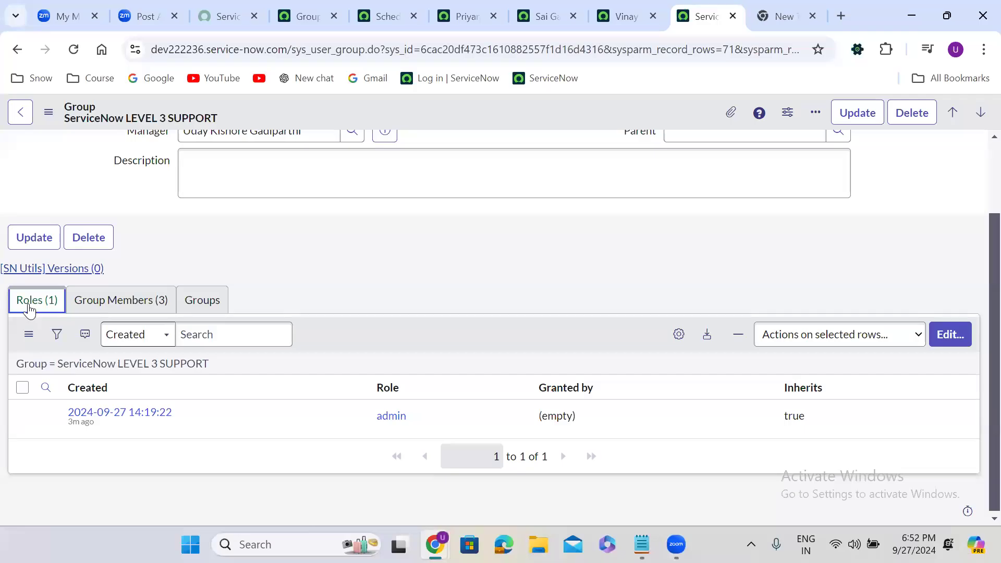
{"action": "left_click", "coordinate": [101, 303]}
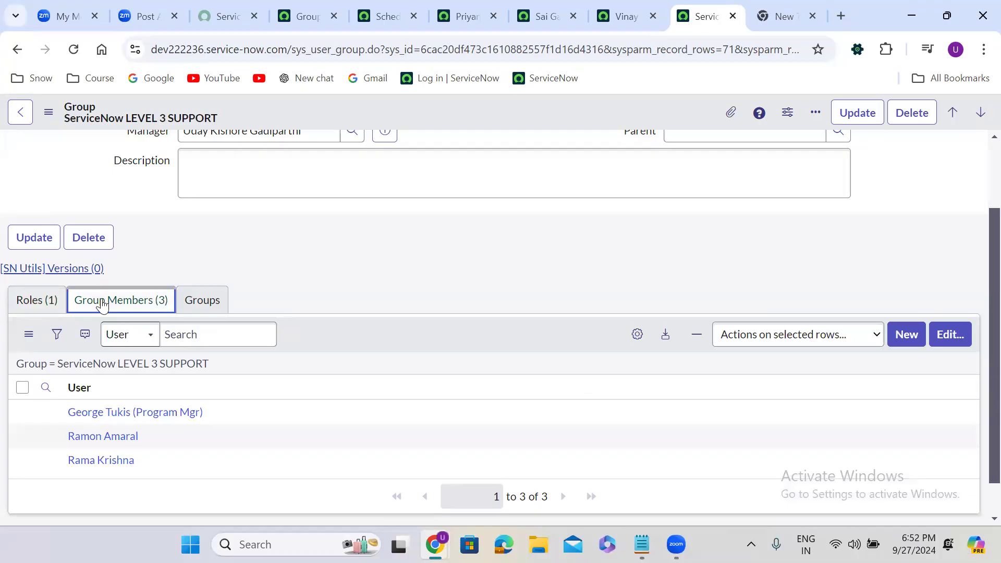
Add the searched-for user as a fourth group member, save, and open that user's record
{"action": "left_click", "coordinate": [944, 345]}
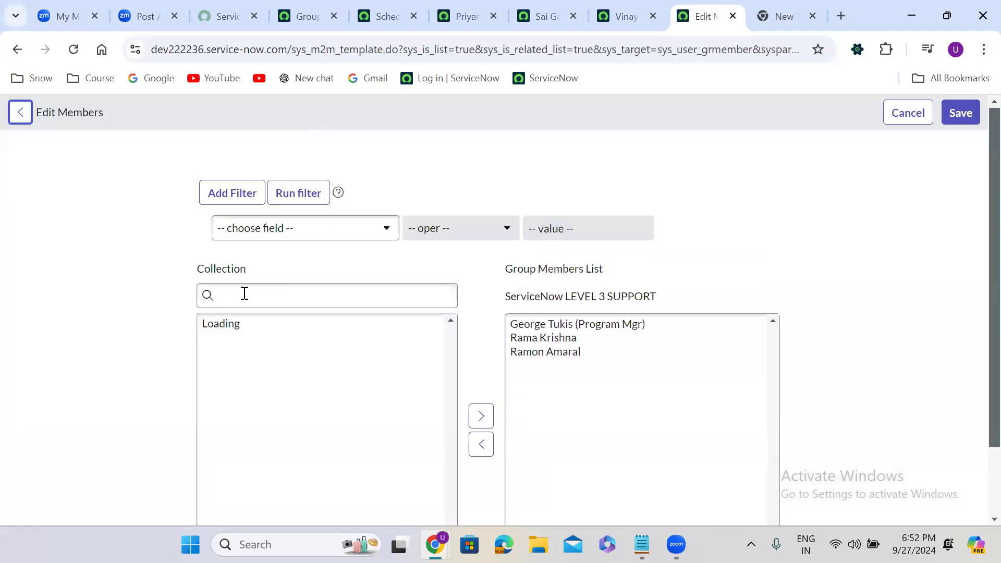
{"action": "left_click", "coordinate": [243, 300]}
{"action": "type", "text": "vinay"}
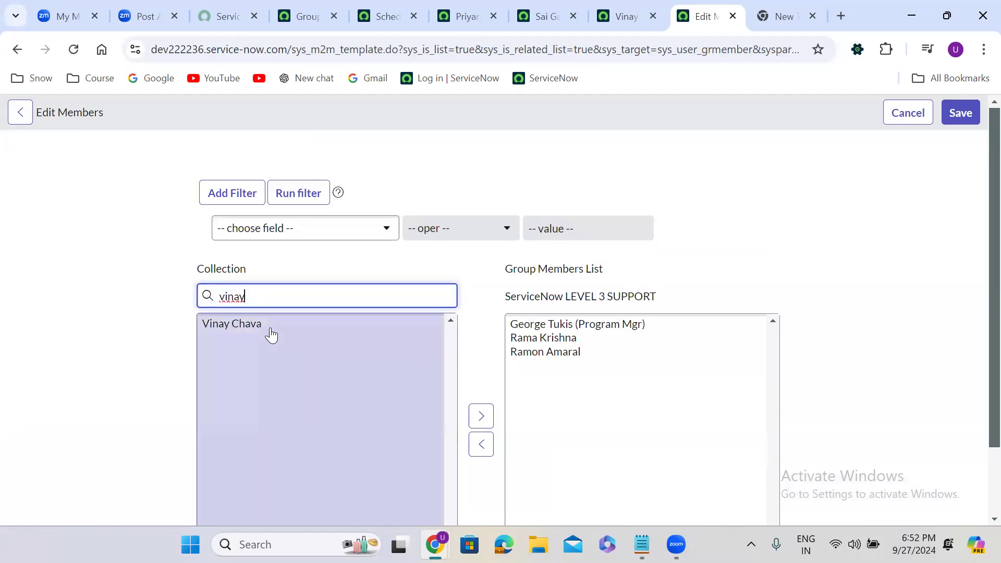
{"action": "double_click", "coordinate": [270, 330]}
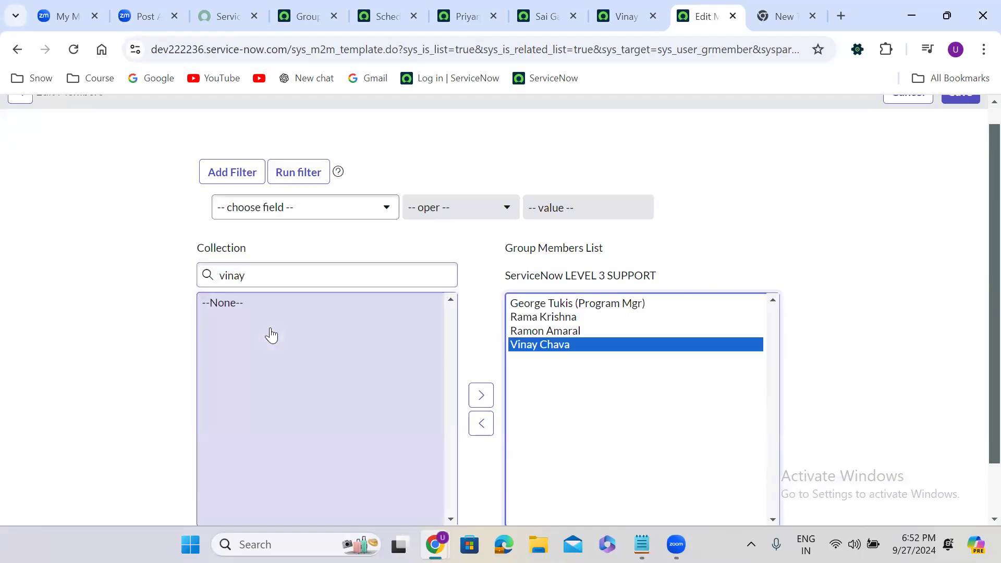
{"action": "scroll", "coordinate": [979, 112], "scroll_direction": "up", "scroll_amount": 1}
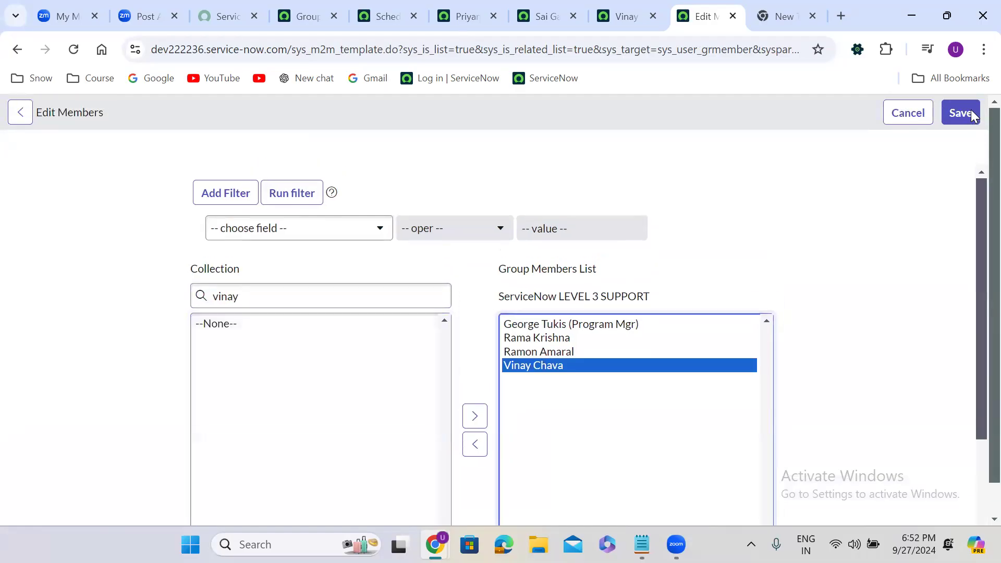
{"action": "left_click", "coordinate": [957, 112]}
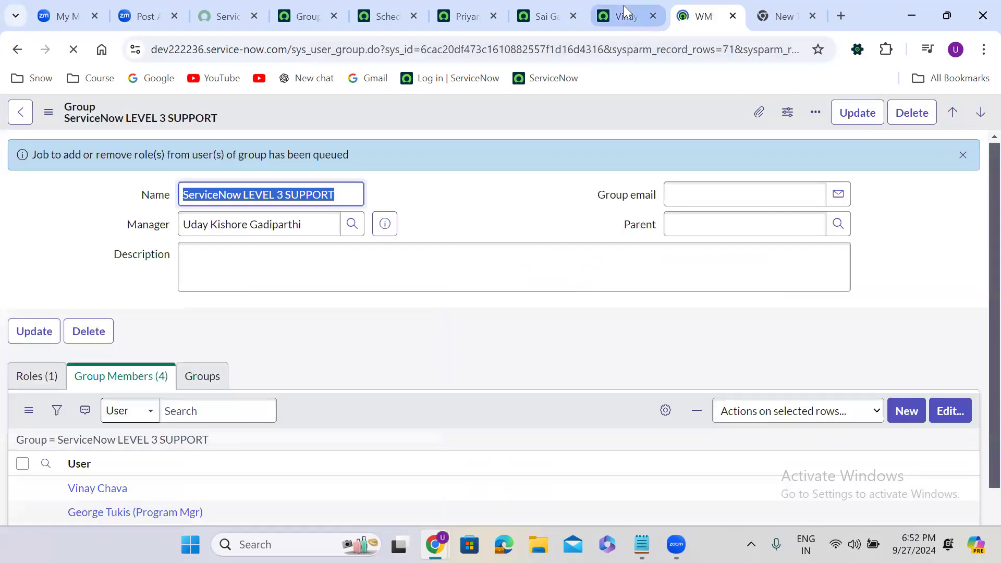
{"action": "left_click", "coordinate": [626, 13]}
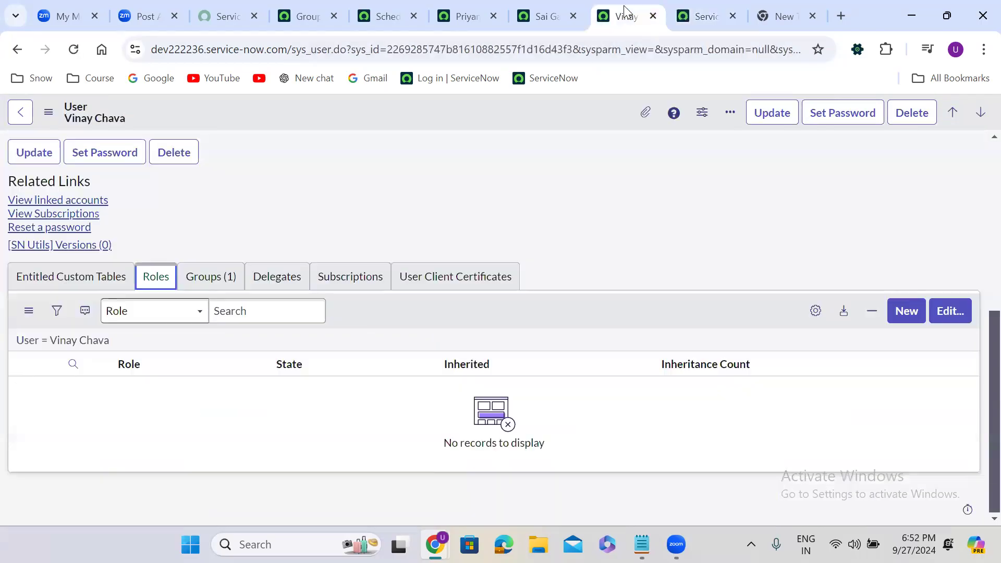
Refresh the new member's roles to confirm 42 inherited roles, then return to the 4-member group record
{"action": "left_click", "coordinate": [103, 341]}
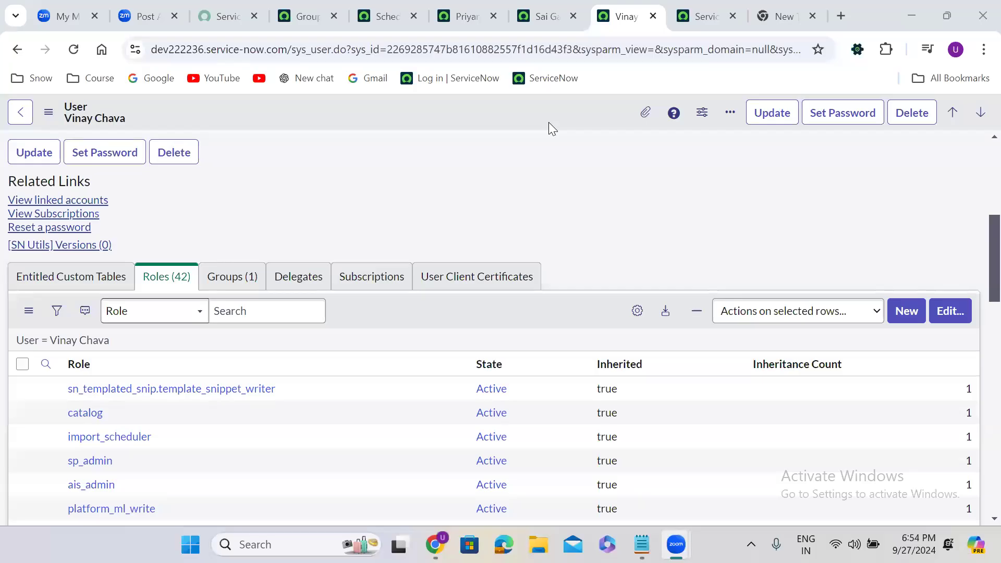
{"action": "left_click", "coordinate": [702, 6]}
{"action": "left_click_drag", "start_coordinate": [320, 206], "coordinate": [226, 254]}
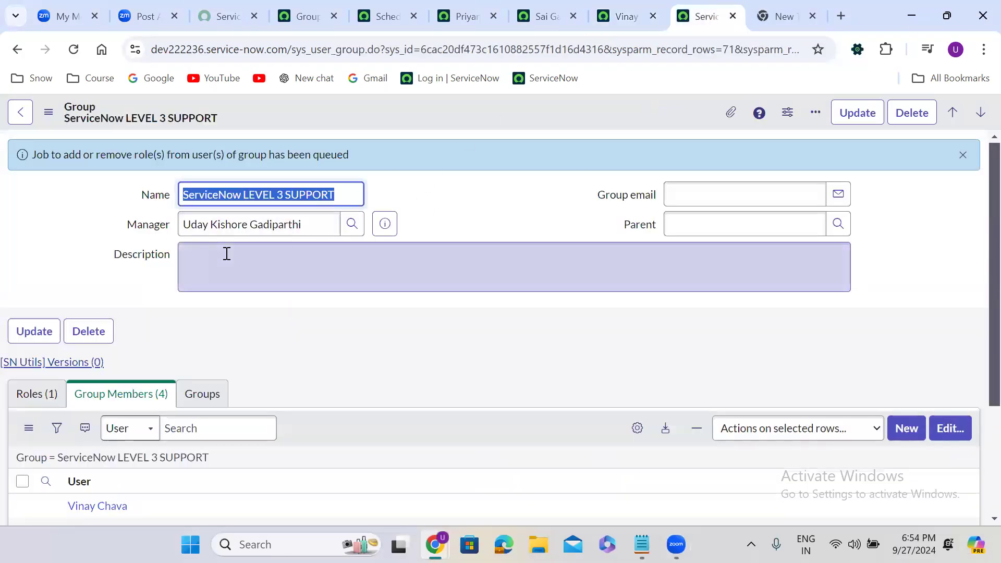
{"action": "left_click", "coordinate": [406, 227]}
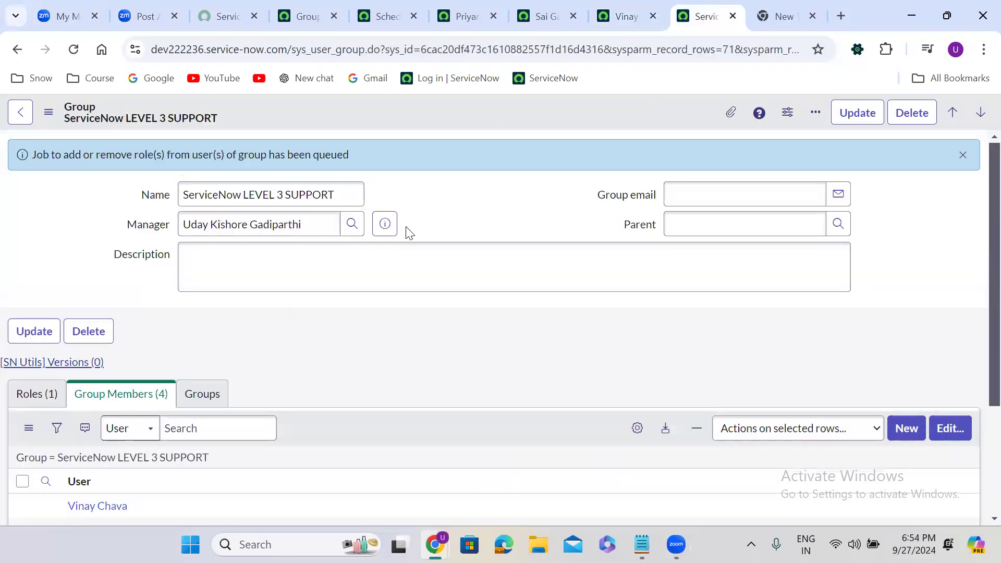
Open the unfiltered Roles list of all 586 roles via User Administration navigation
{"action": "left_click", "coordinate": [311, 13]}
{"action": "left_click", "coordinate": [75, 116]}
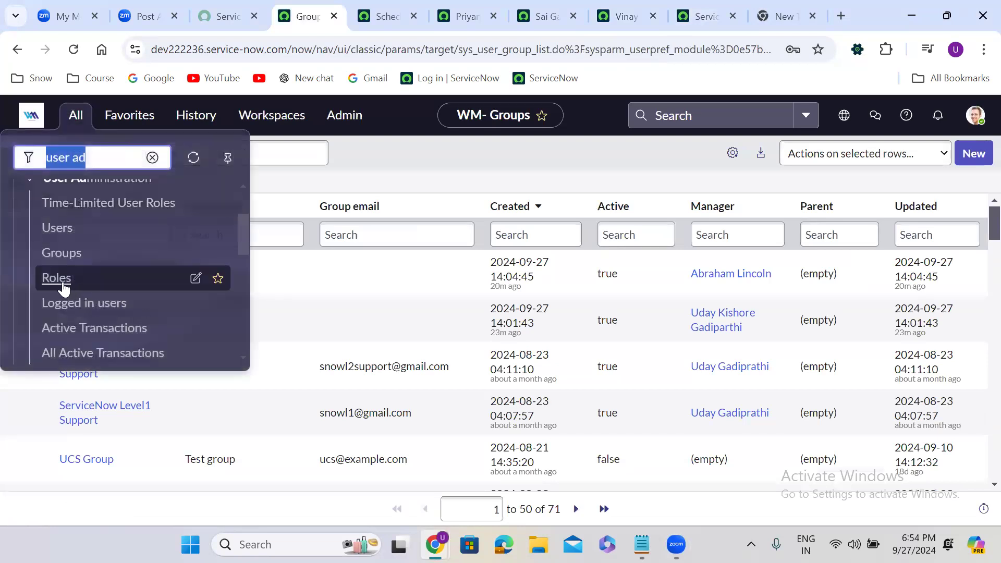
{"action": "left_click", "coordinate": [57, 278]}
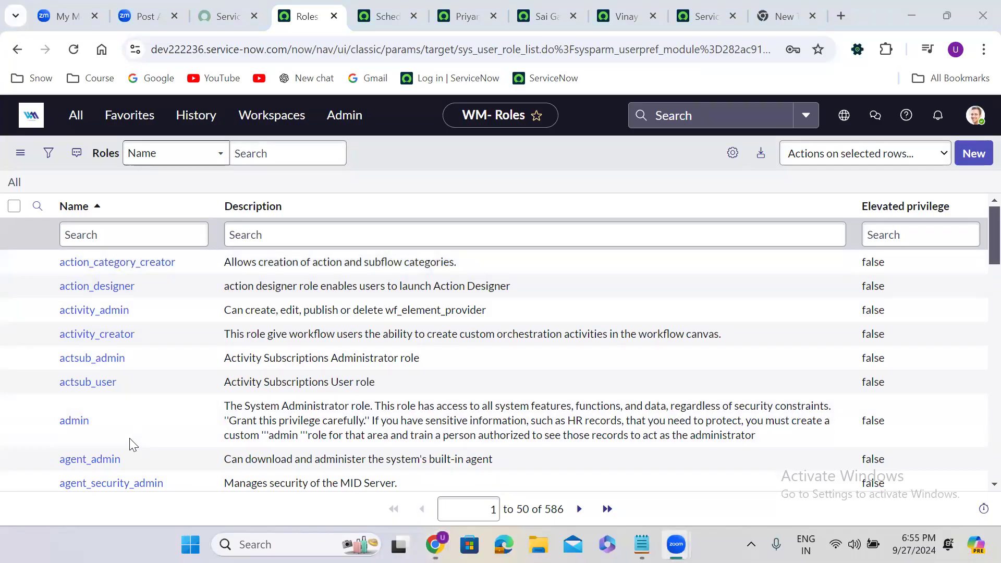
{"action": "left_click", "coordinate": [581, 162]}
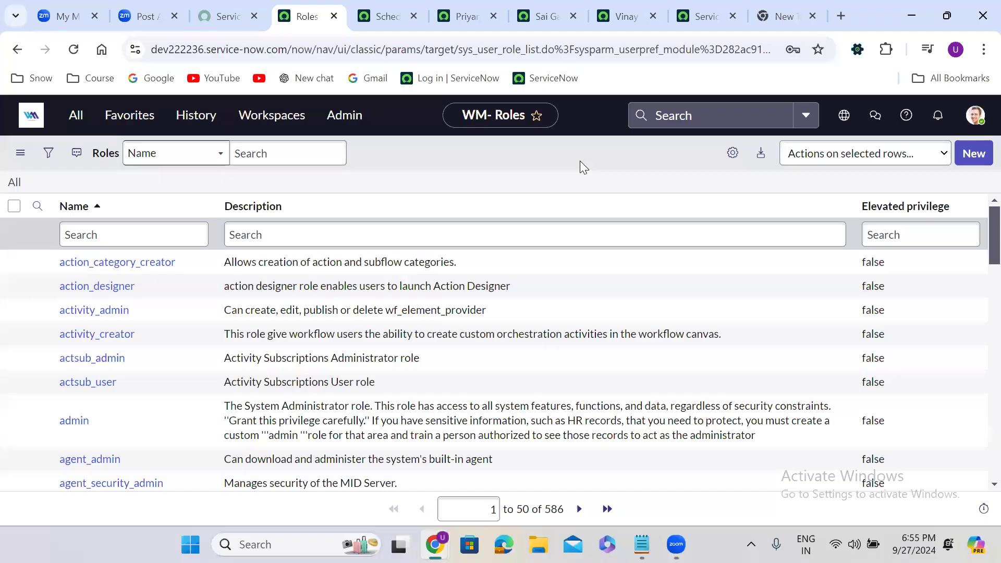
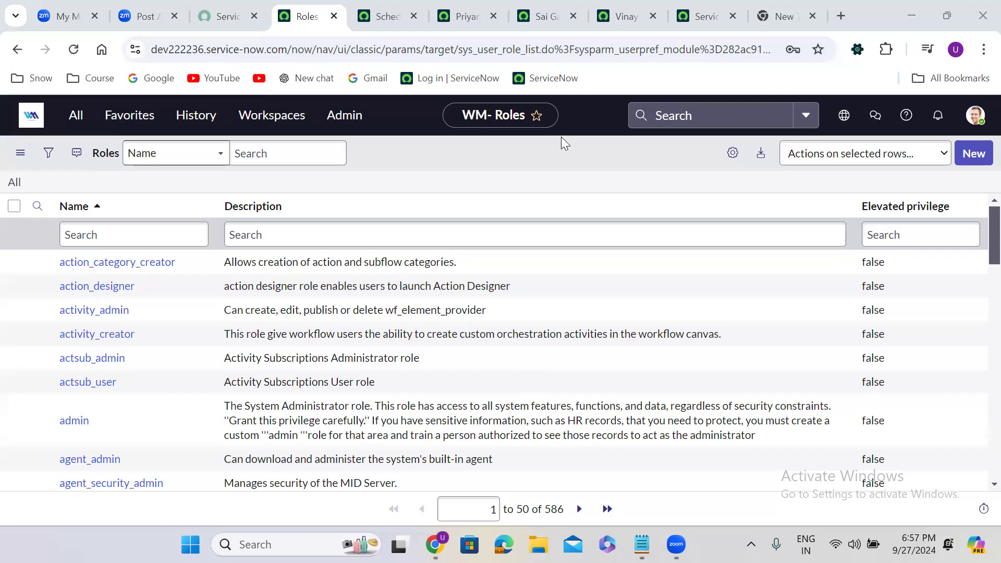
Filter the Roles list by Name to 'user_admin', leaving only the user_admin role (elevated privilege false)
{"action": "left_click", "coordinate": [135, 231]}
{"action": "type", "text": "user_"}
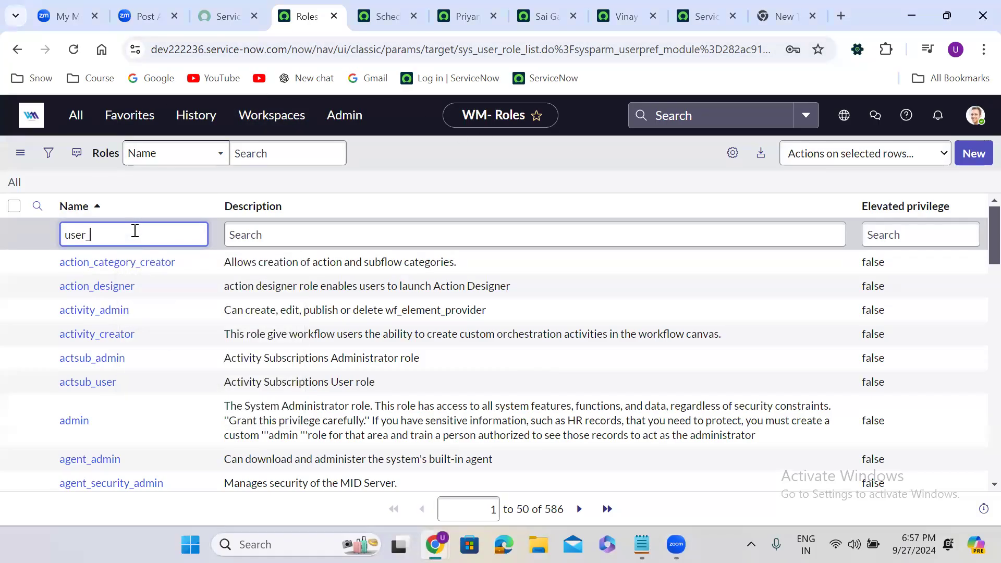
{"action": "type", "text": "admin"}
{"action": "key", "text": "Return"}
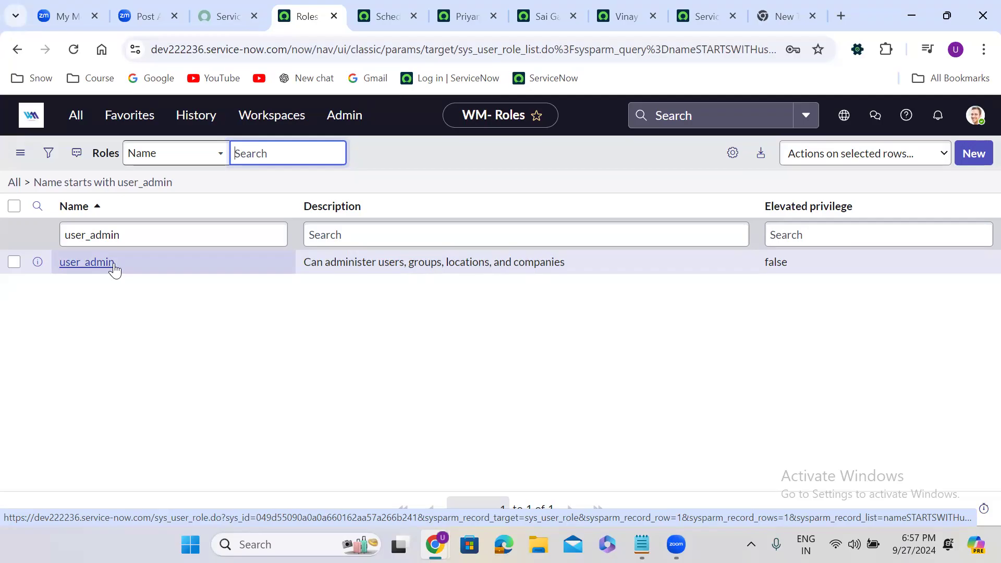
{"action": "left_click", "coordinate": [439, 490]}
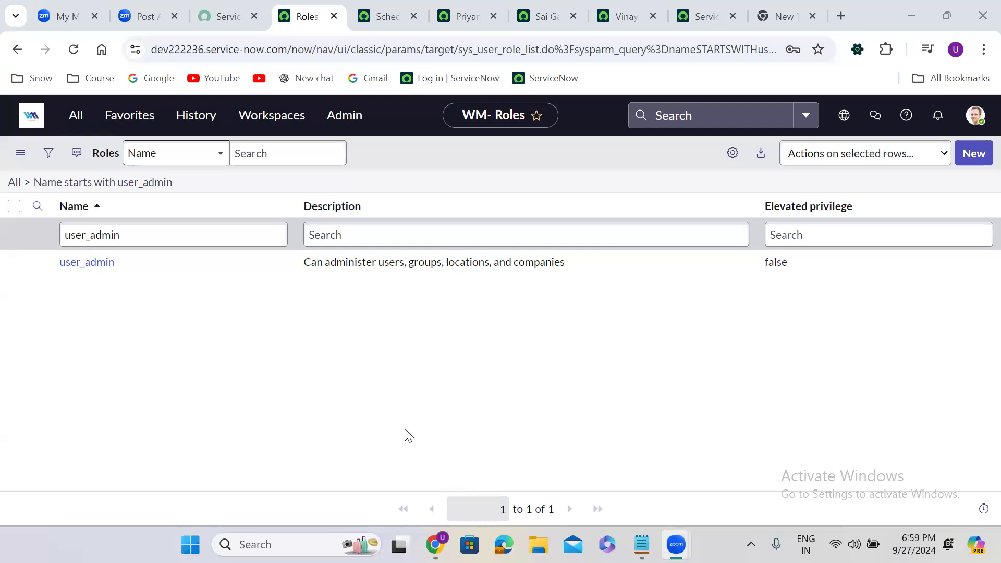
Drop one member from the LEVEL 3 SUPPORT group's members list, save, and open that member's user record
{"action": "left_click", "coordinate": [696, 16]}
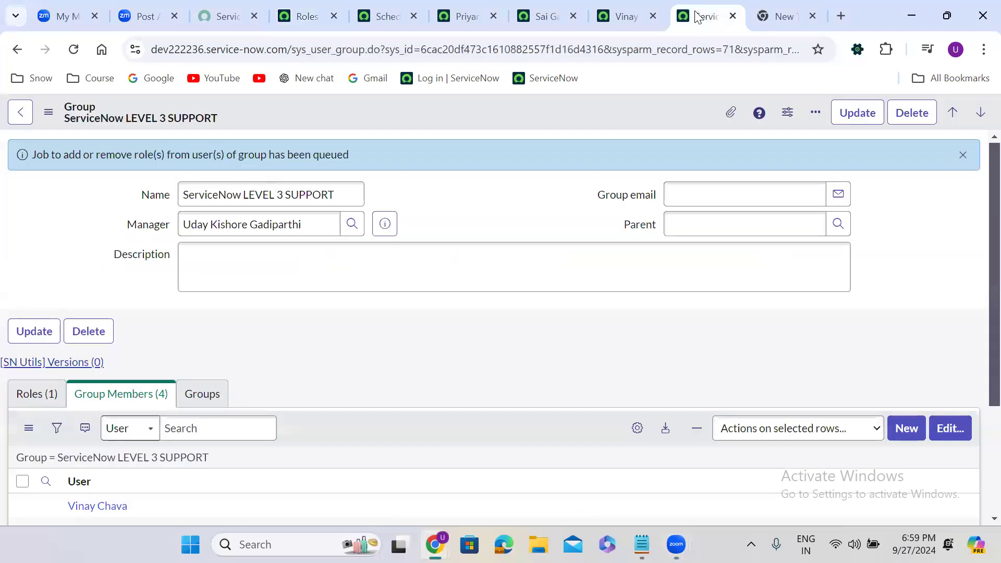
{"action": "left_click", "coordinate": [947, 429]}
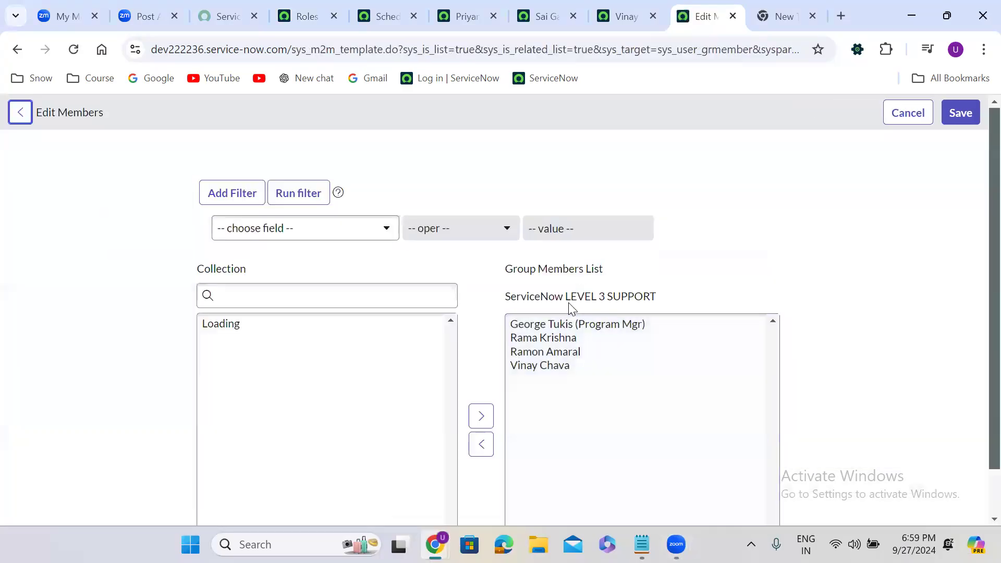
{"action": "double_click", "coordinate": [559, 365]}
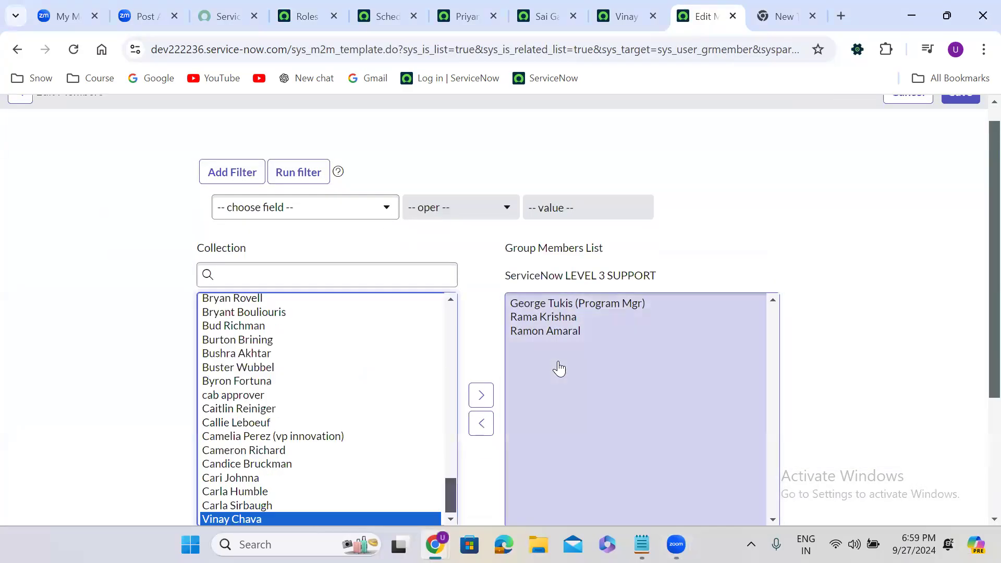
{"action": "scroll", "coordinate": [979, 106], "scroll_direction": "up", "scroll_amount": 1}
{"action": "left_click", "coordinate": [955, 116]}
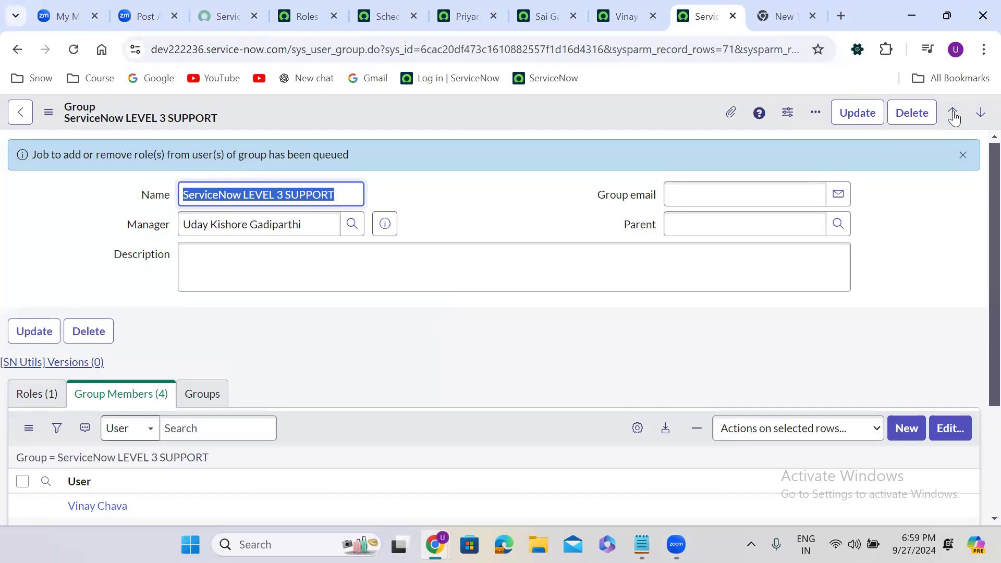
{"action": "left_click", "coordinate": [627, 3]}
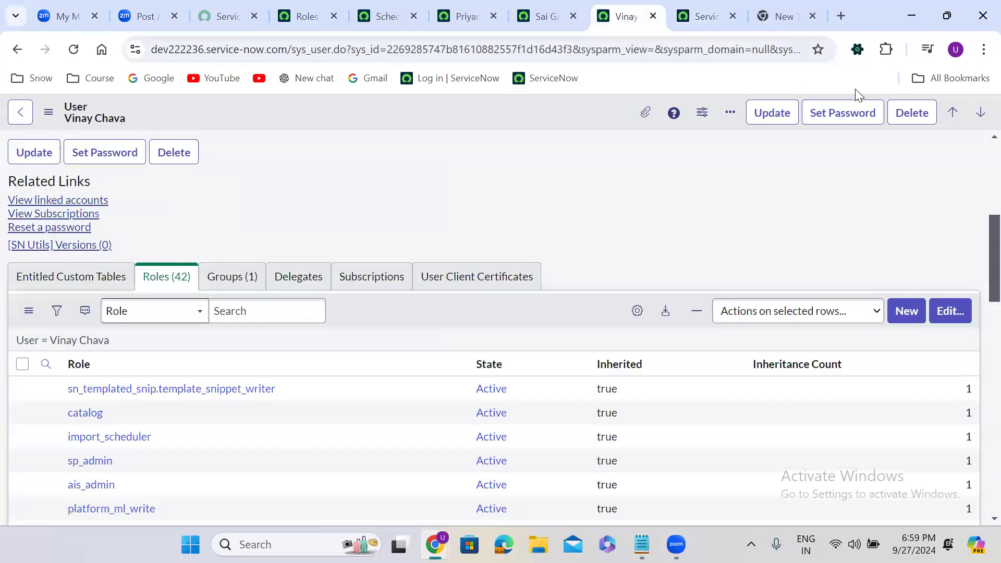
Delete the removed member's user record, confirming deletion of its notification device and preferences
{"action": "left_click", "coordinate": [917, 117]}
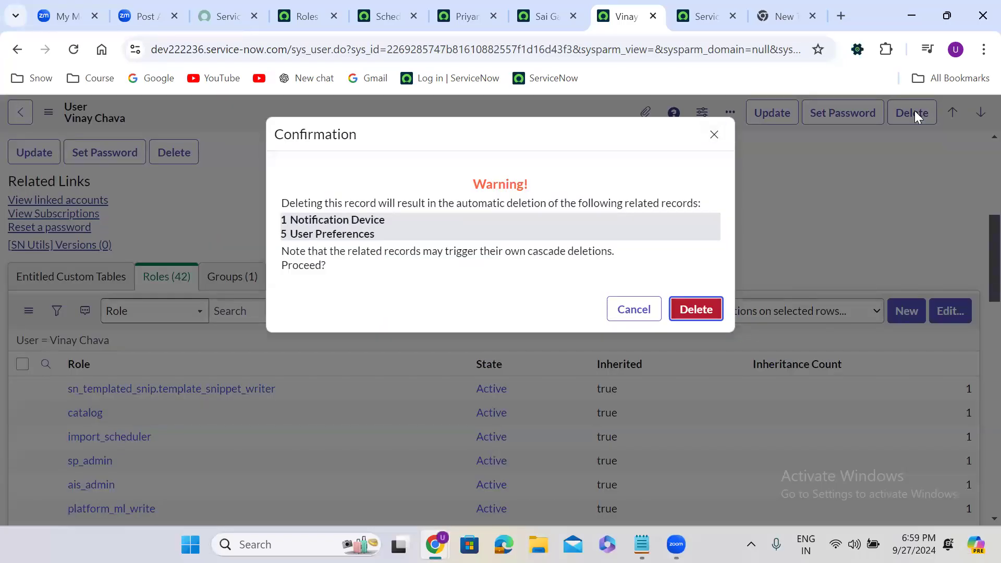
{"action": "left_click", "coordinate": [702, 307]}
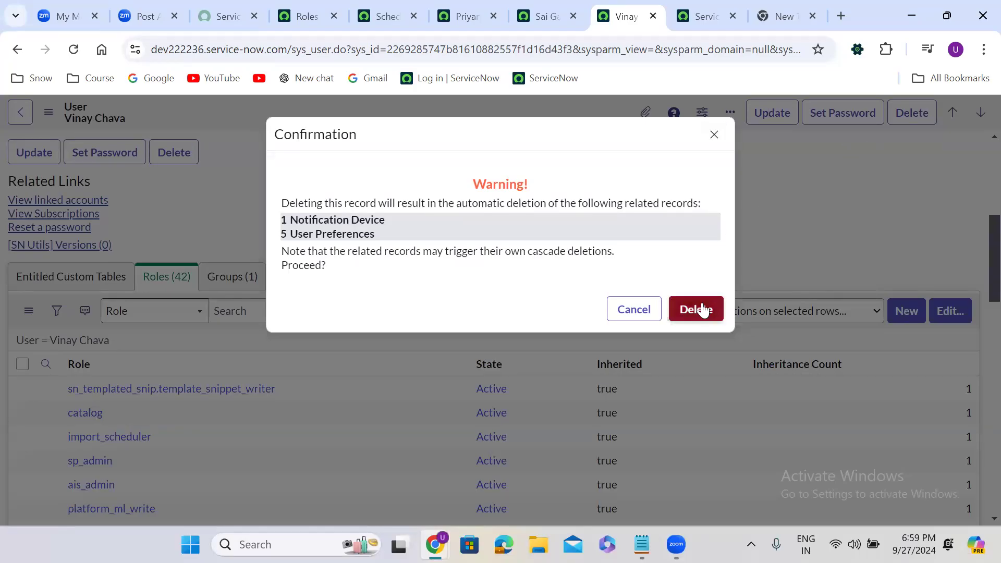
{"action": "left_click", "coordinate": [703, 309]}
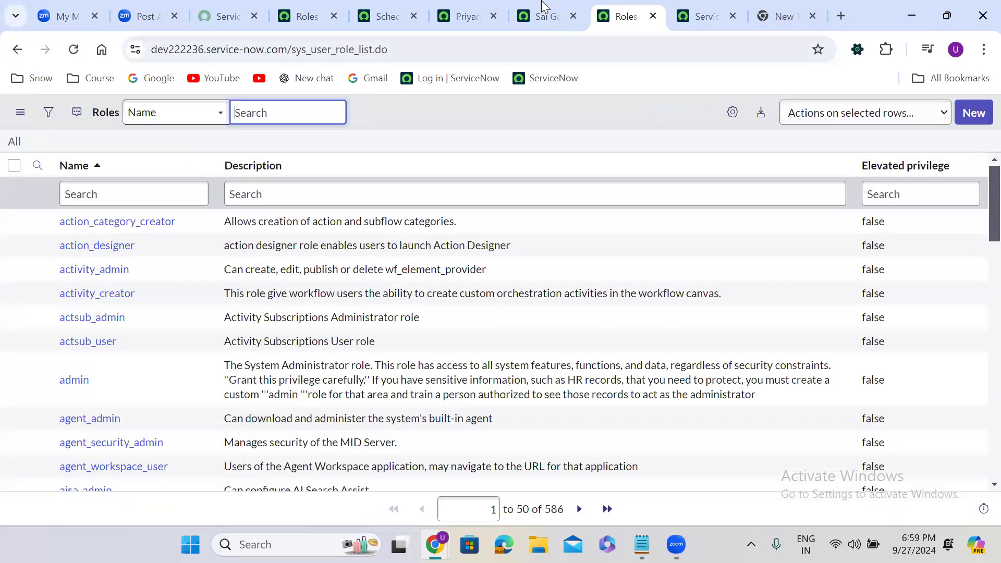
{"action": "left_click", "coordinate": [553, 16]}
Deactivate the second user account, then bring up the User Administration notes listing the Dev, Test and PROD URLs
{"action": "scroll", "coordinate": [317, 205], "scroll_direction": "up", "scroll_amount": 2}
{"action": "scroll", "coordinate": [316, 205], "scroll_direction": "up", "scroll_amount": 6}
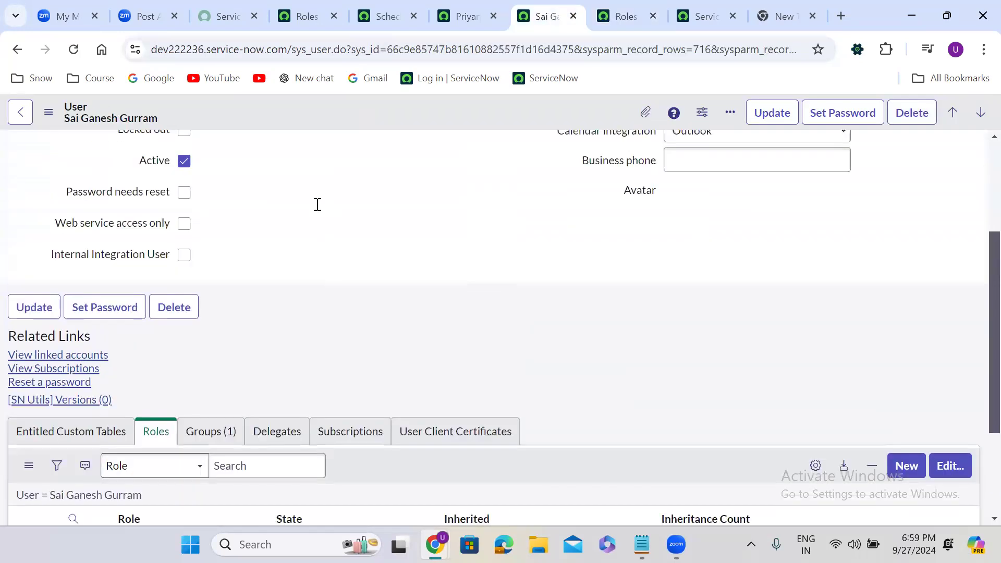
{"action": "left_click", "coordinate": [182, 336]}
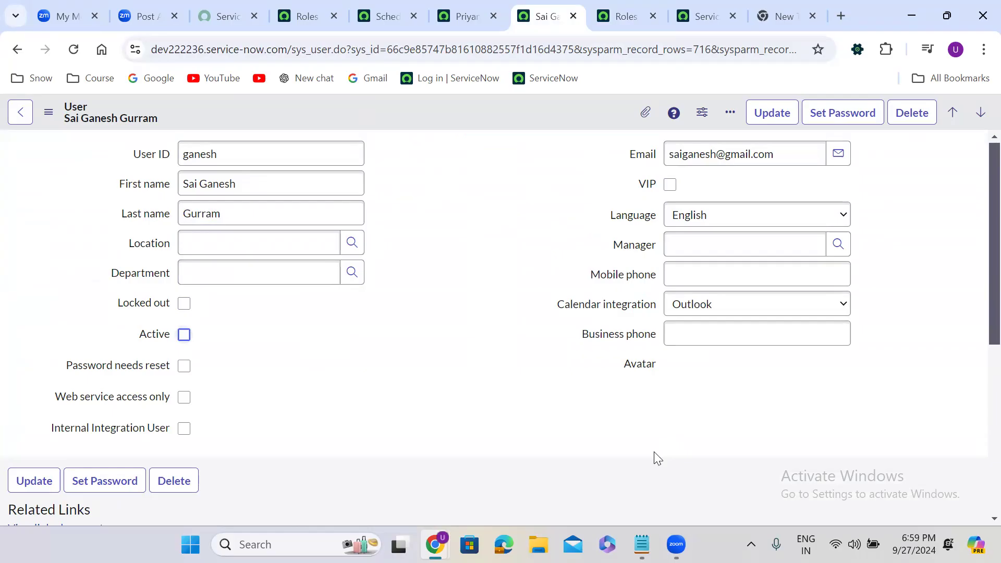
{"action": "left_click", "coordinate": [642, 545]}
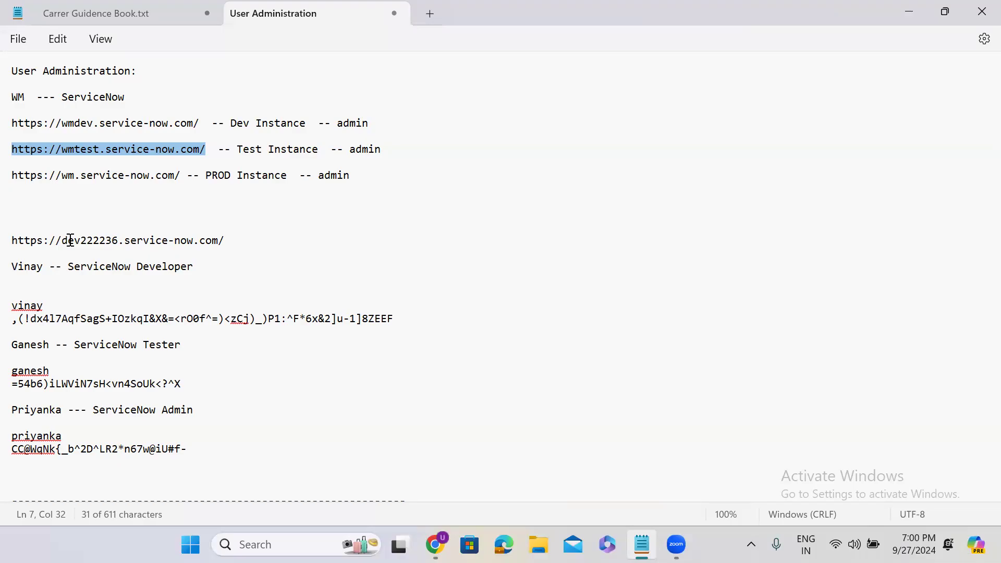
{"action": "left_click", "coordinate": [158, 472]}
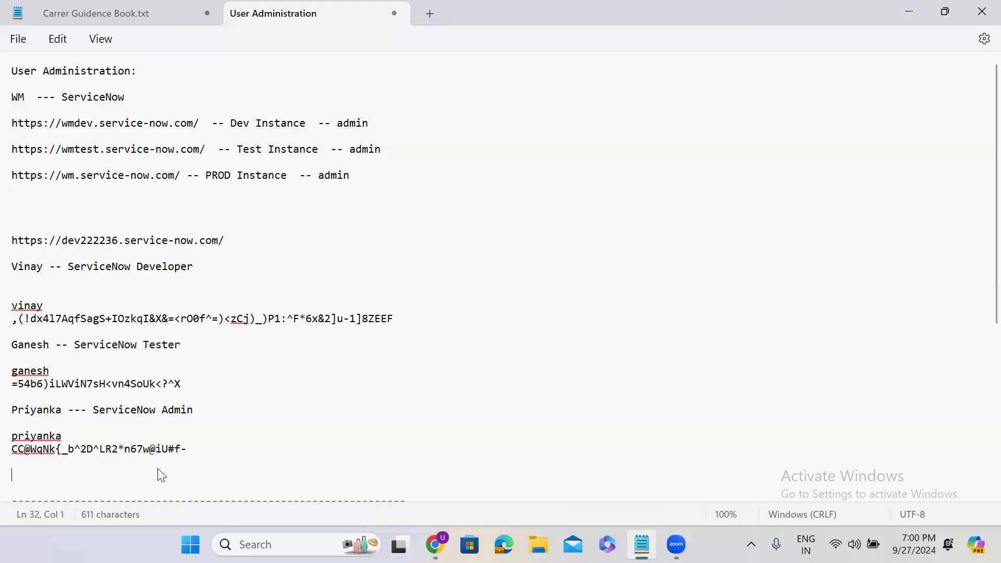
{"action": "key", "text": "Down"}
{"action": "key", "text": "Down"}
{"action": "key", "text": "Down"}
{"action": "key", "text": "Down"}
{"action": "key", "text": "Down"}
{"action": "key", "text": "Down"}
{"action": "key", "text": "Down"}
{"action": "key", "text": "Down"}
{"action": "key", "text": "Down"}
{"action": "key", "text": "Down"}
{"action": "key", "text": "Down"}
{"action": "key", "text": "Down"}
{"action": "key", "text": "Down"}
{"action": "key", "text": "Down"}
{"action": "key", "text": "Down"}
{"action": "key", "text": "Down"}
{"action": "key", "text": "Down"}
{"action": "key", "text": "Down"}
{"action": "key", "text": "Down"}
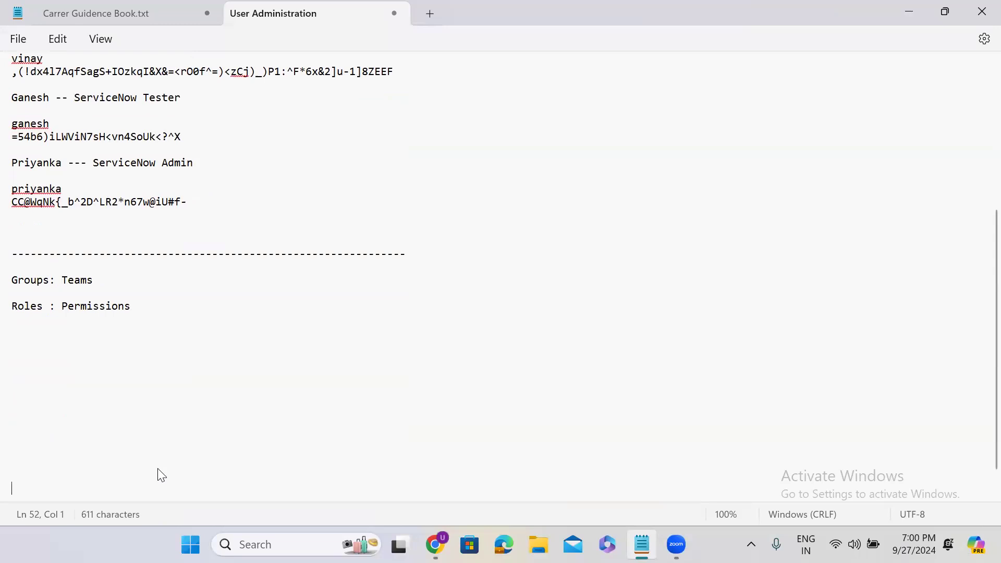
{"action": "double_click", "coordinate": [79, 285]}
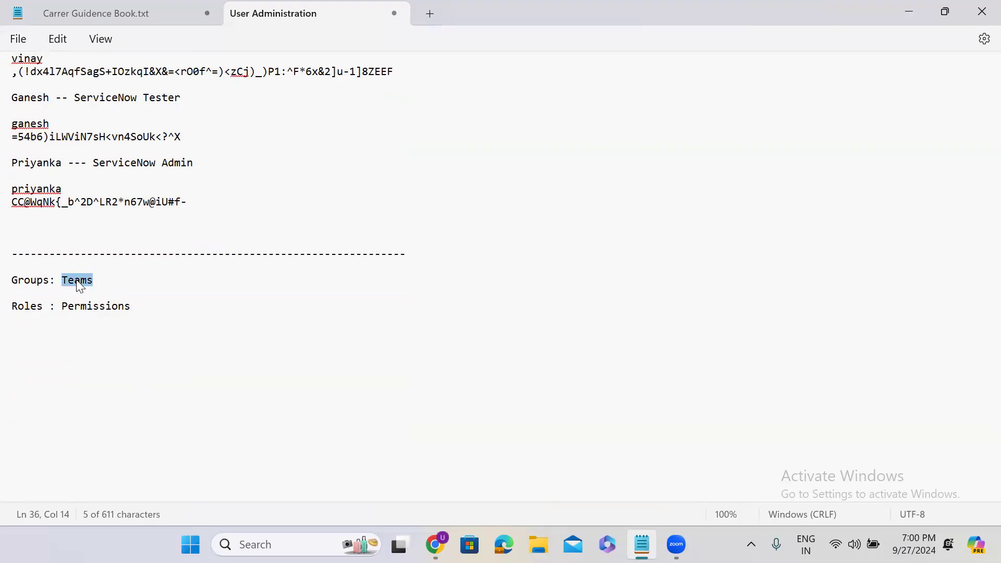
{"action": "double_click", "coordinate": [88, 305]}
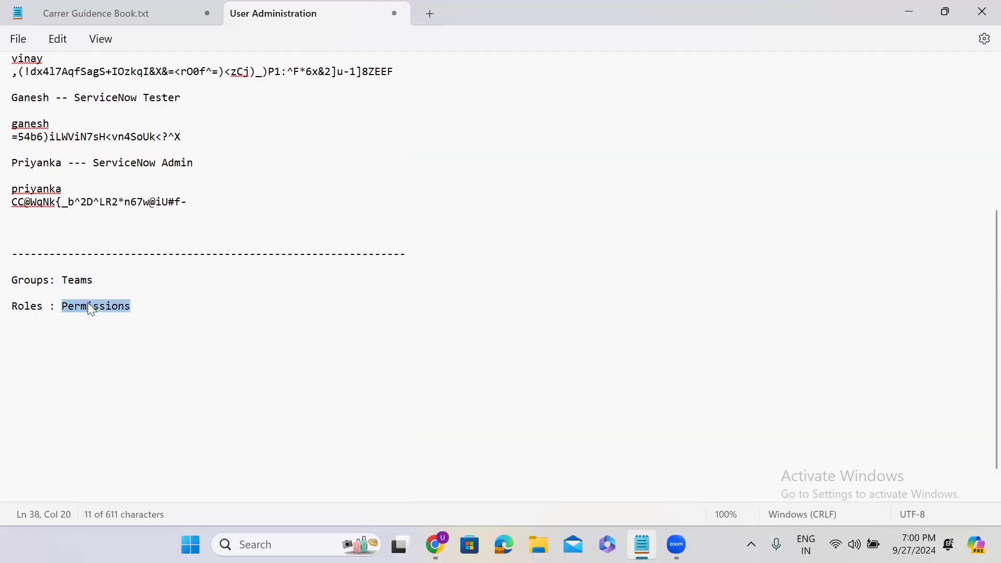